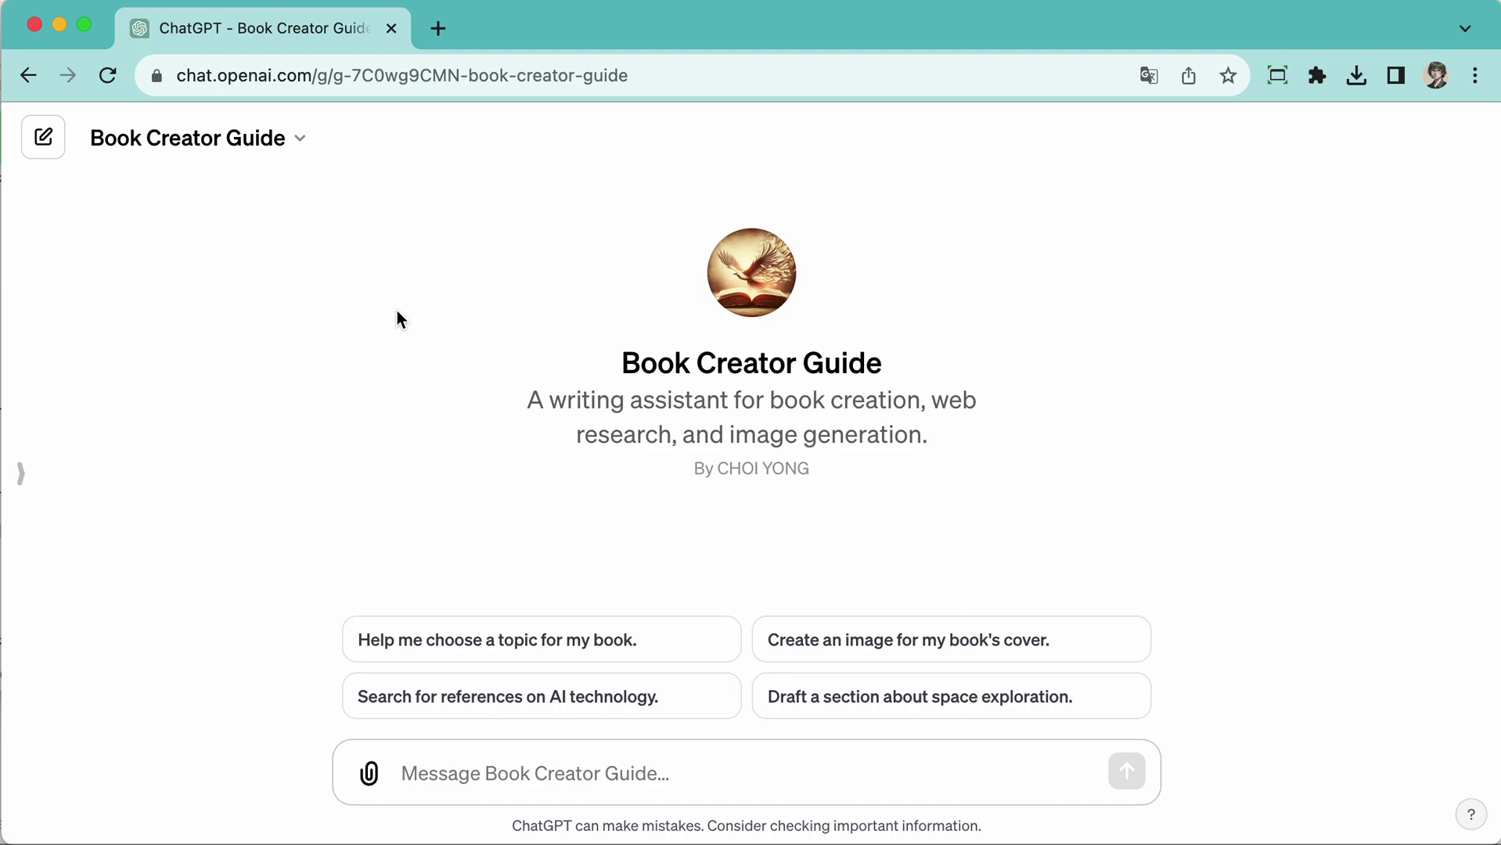
- Send the message "자기계발 책을 쓰고 싶어요" to the Book Creator Guide
click(672, 786)
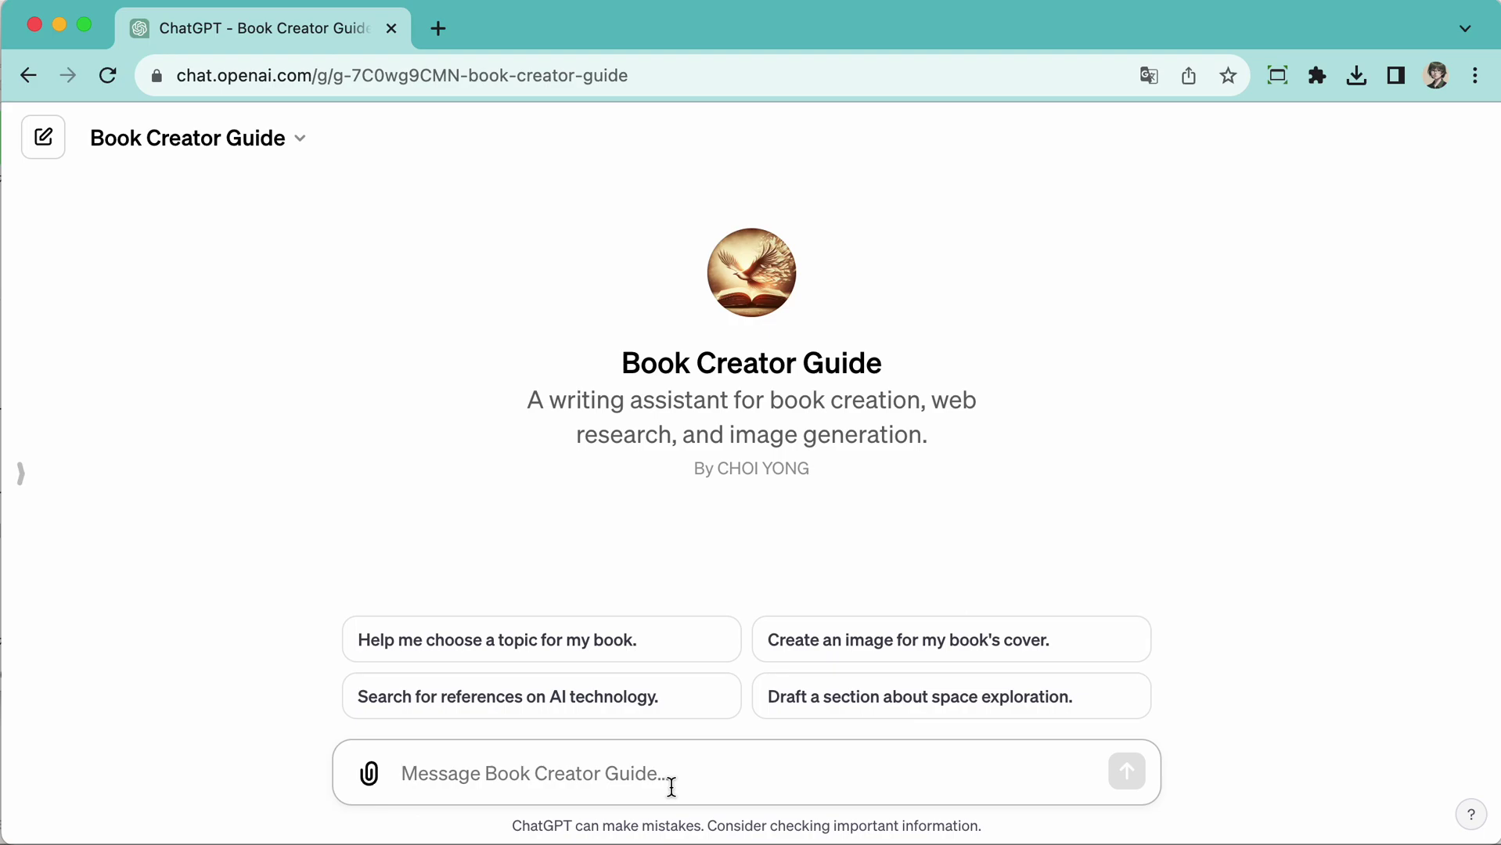
text(자기)
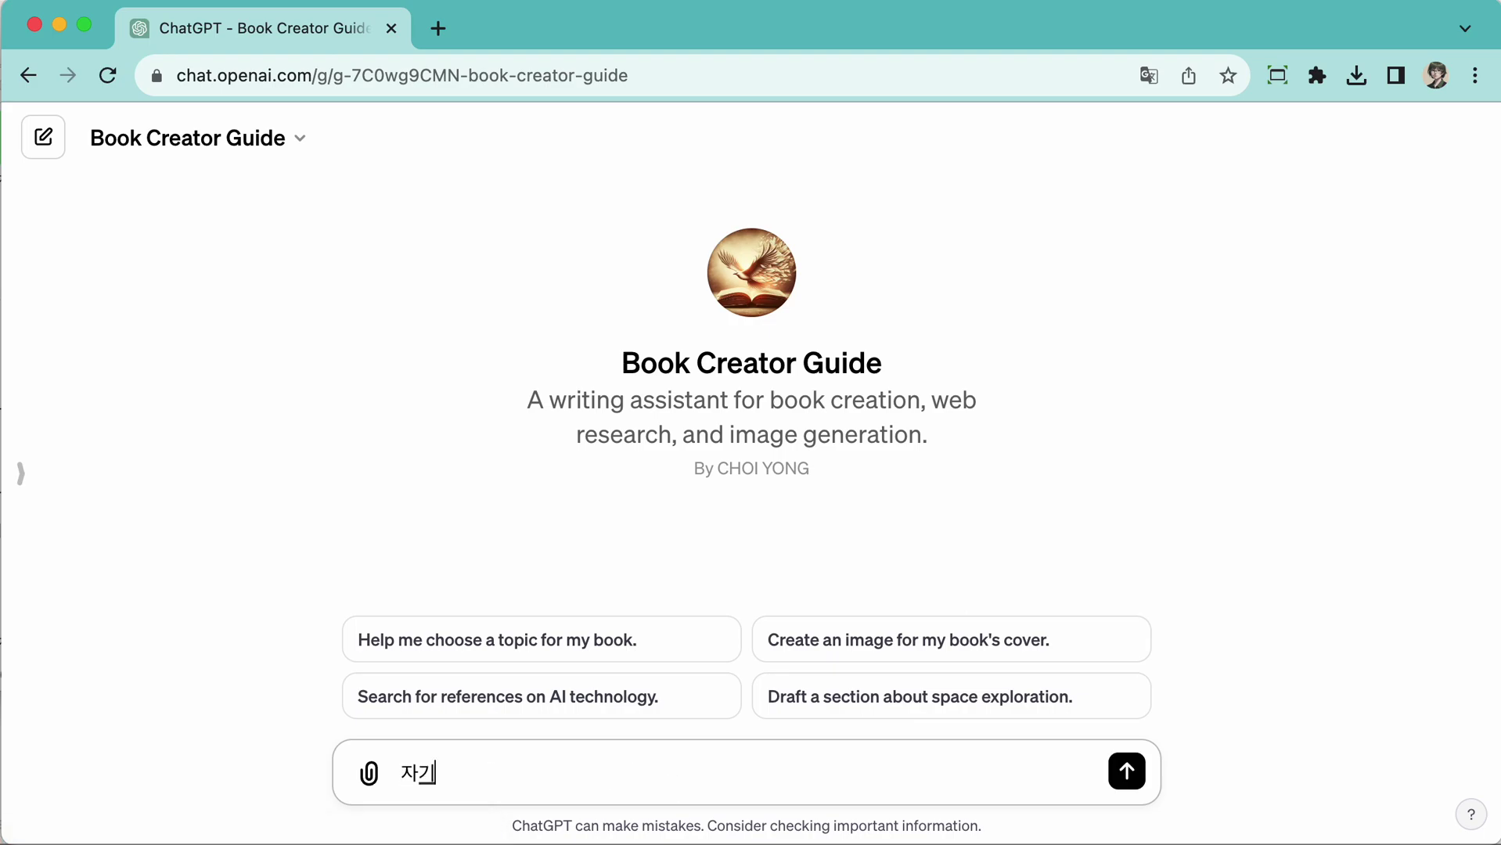
text(계배 ㅊ을 쓰고 싶)
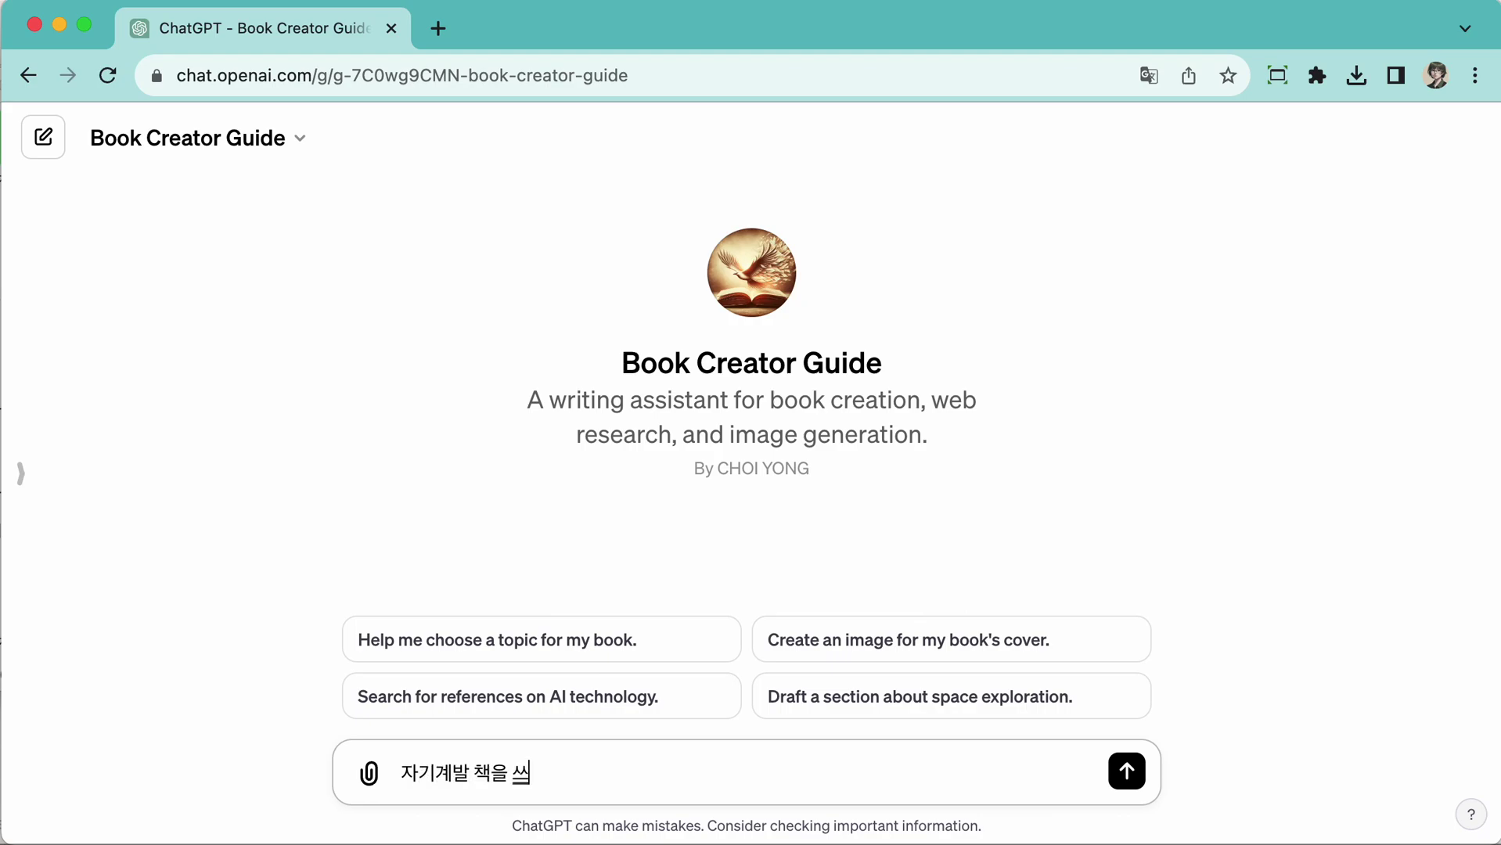
text(어요)
key(Return)
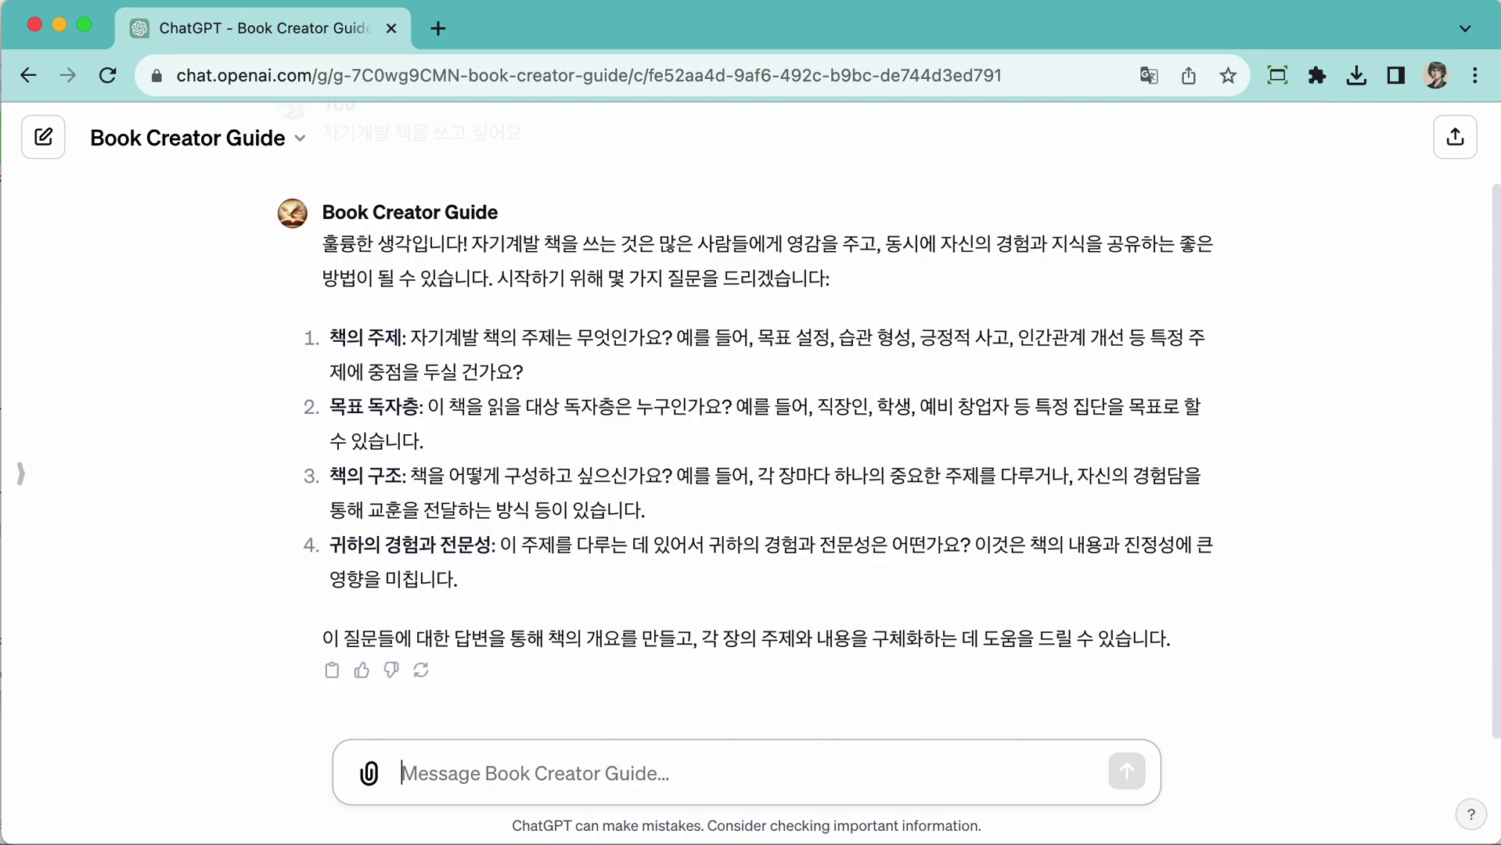
- Start a reply about the book's topic with "AI시대에 적응하고 일자리를 구하는 데 도움이 되도록"
text(AI시대에)
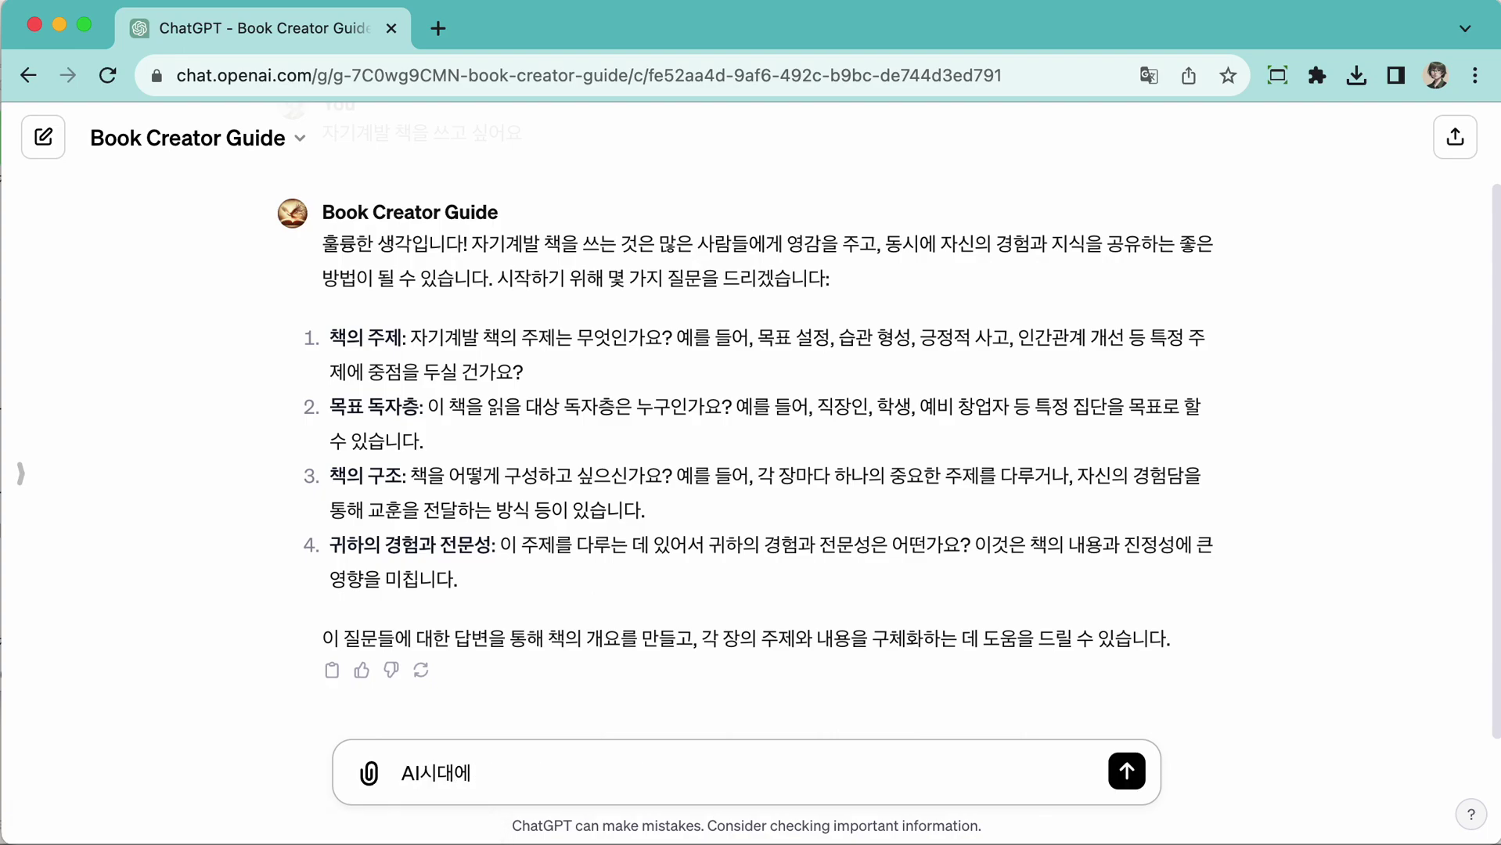
text( 지)
text(응)
text(하고)
text( 이)
text(ㄹ자리를 구핸)
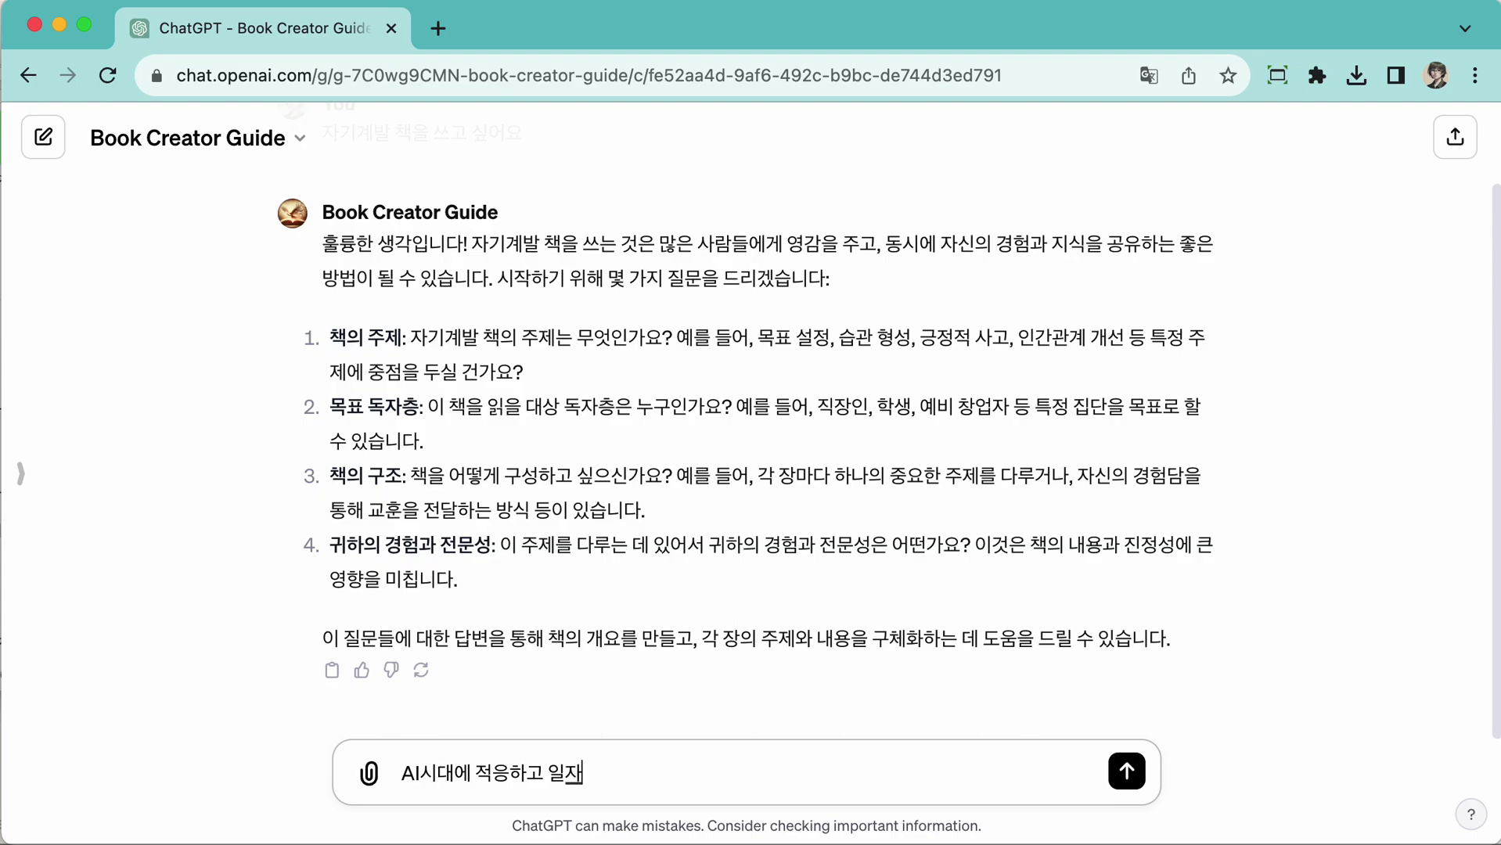
text(ㅡㄴ 데 도움이)
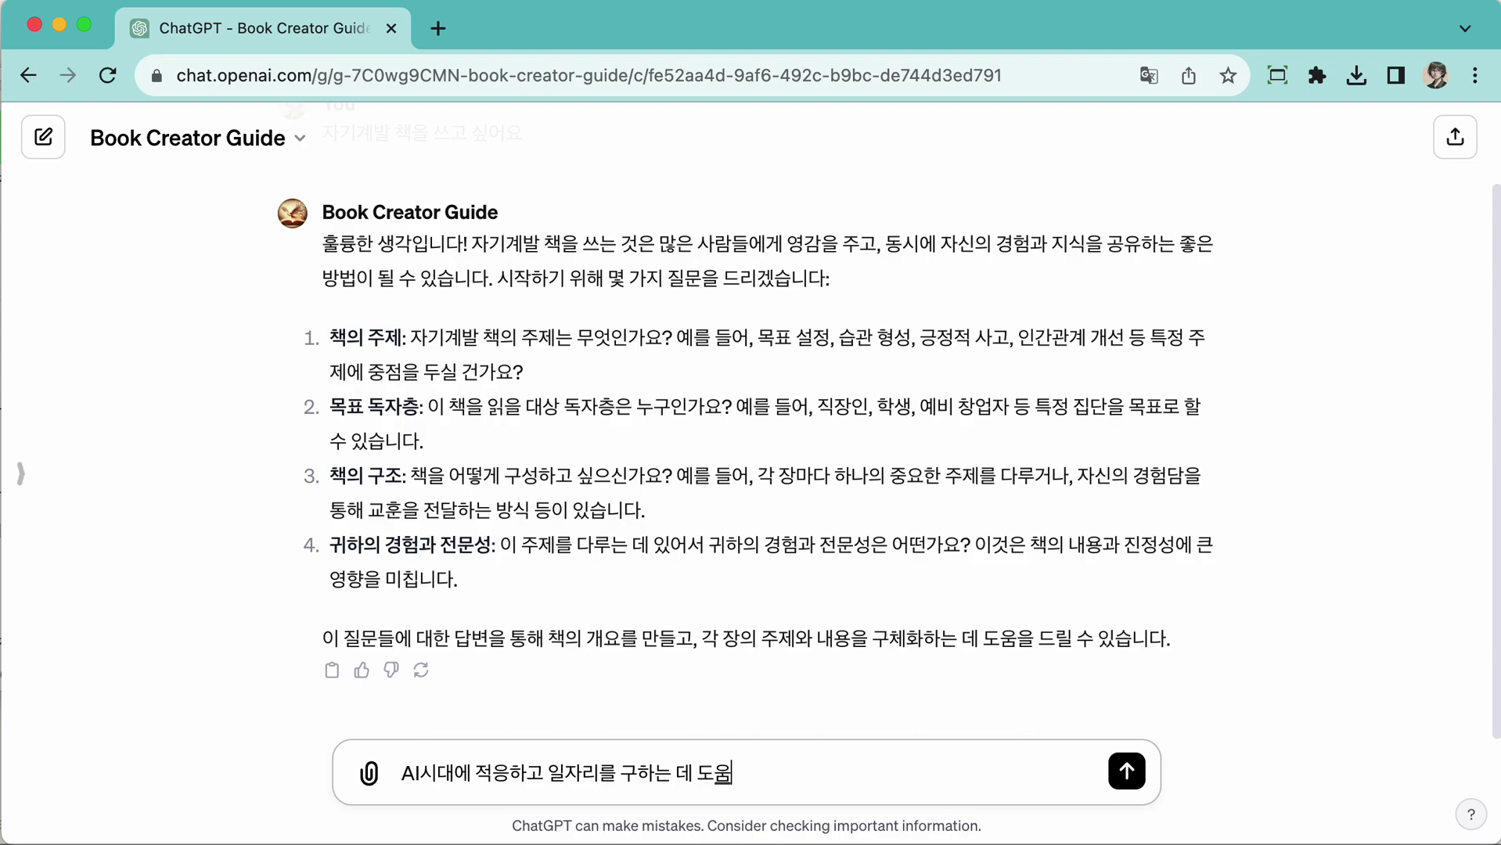
text( 되도록)
text( 창ㅇ)
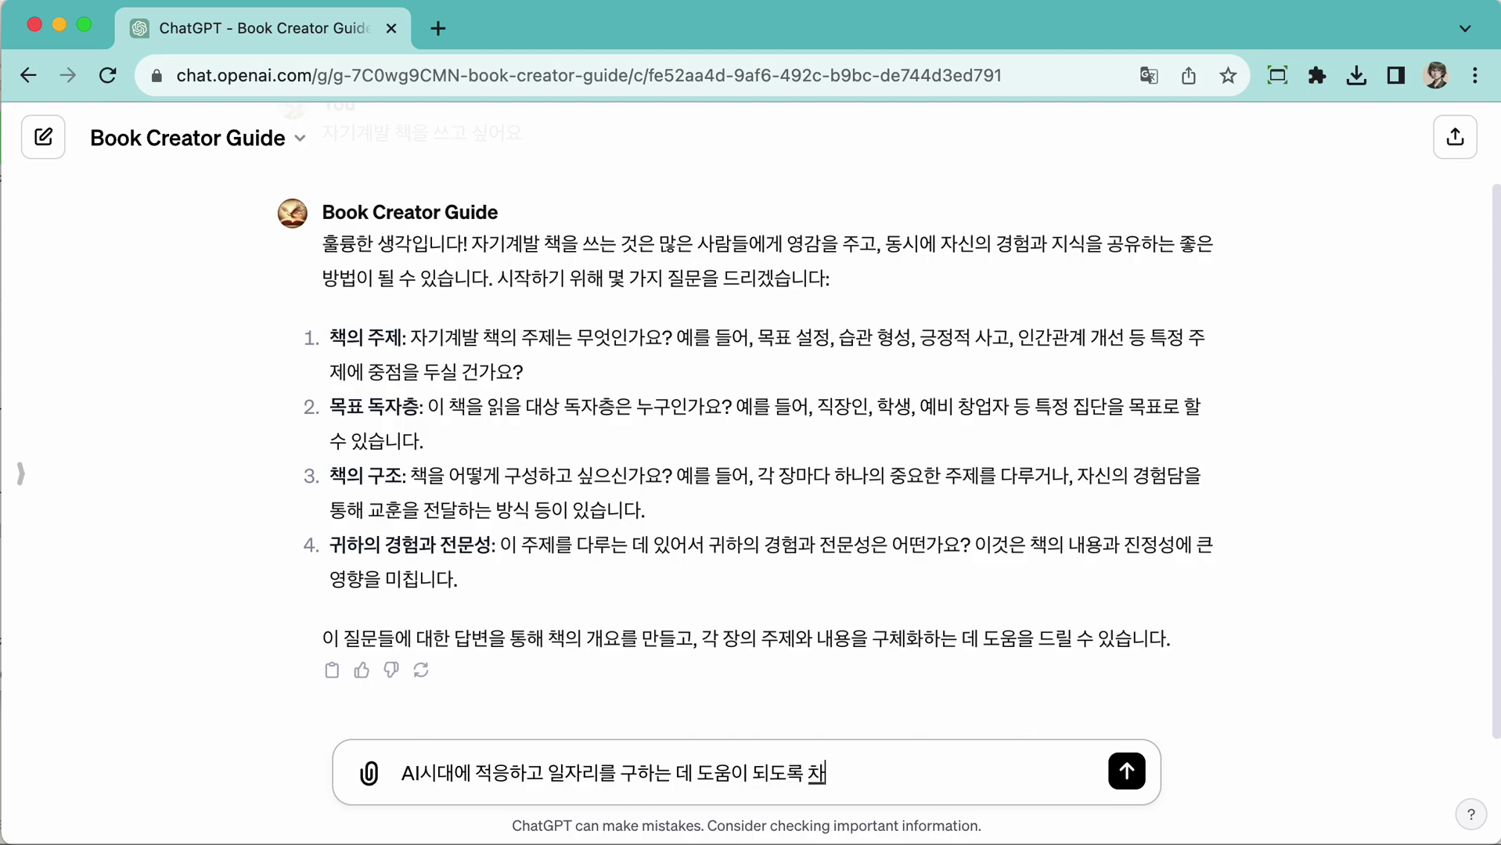
text(의력,)
text( 지)
text(응력)
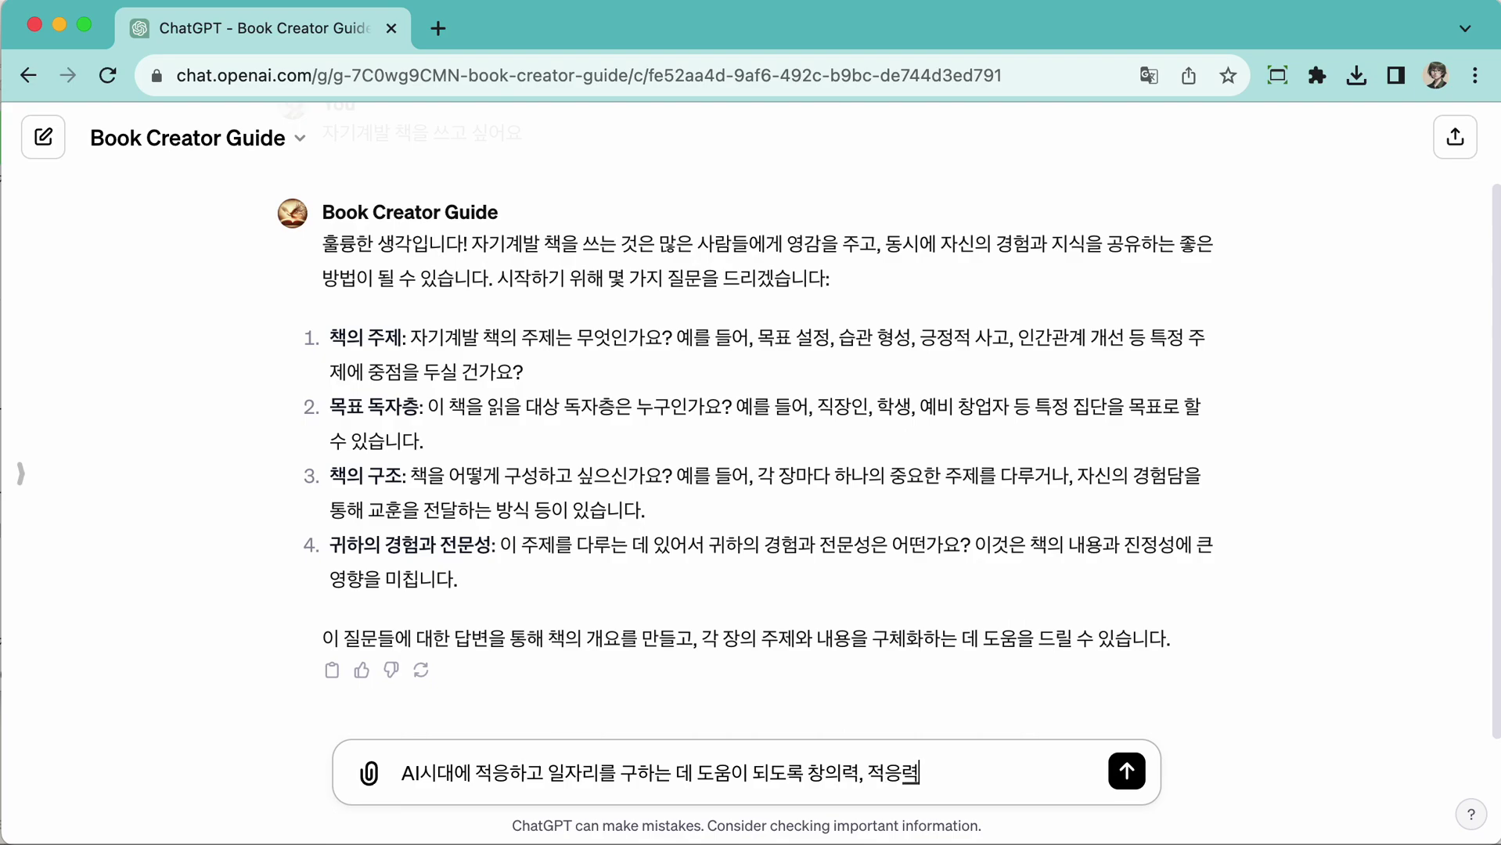
text(,)
key(BackSpace)
key(BackSpace)
key(BackSpace)
key(BackSpace)
key(BackSpace)
key(BackSpace)
key(BackSpace)
key(BackSpace)
key(BackSpace)
key(BackSpace)
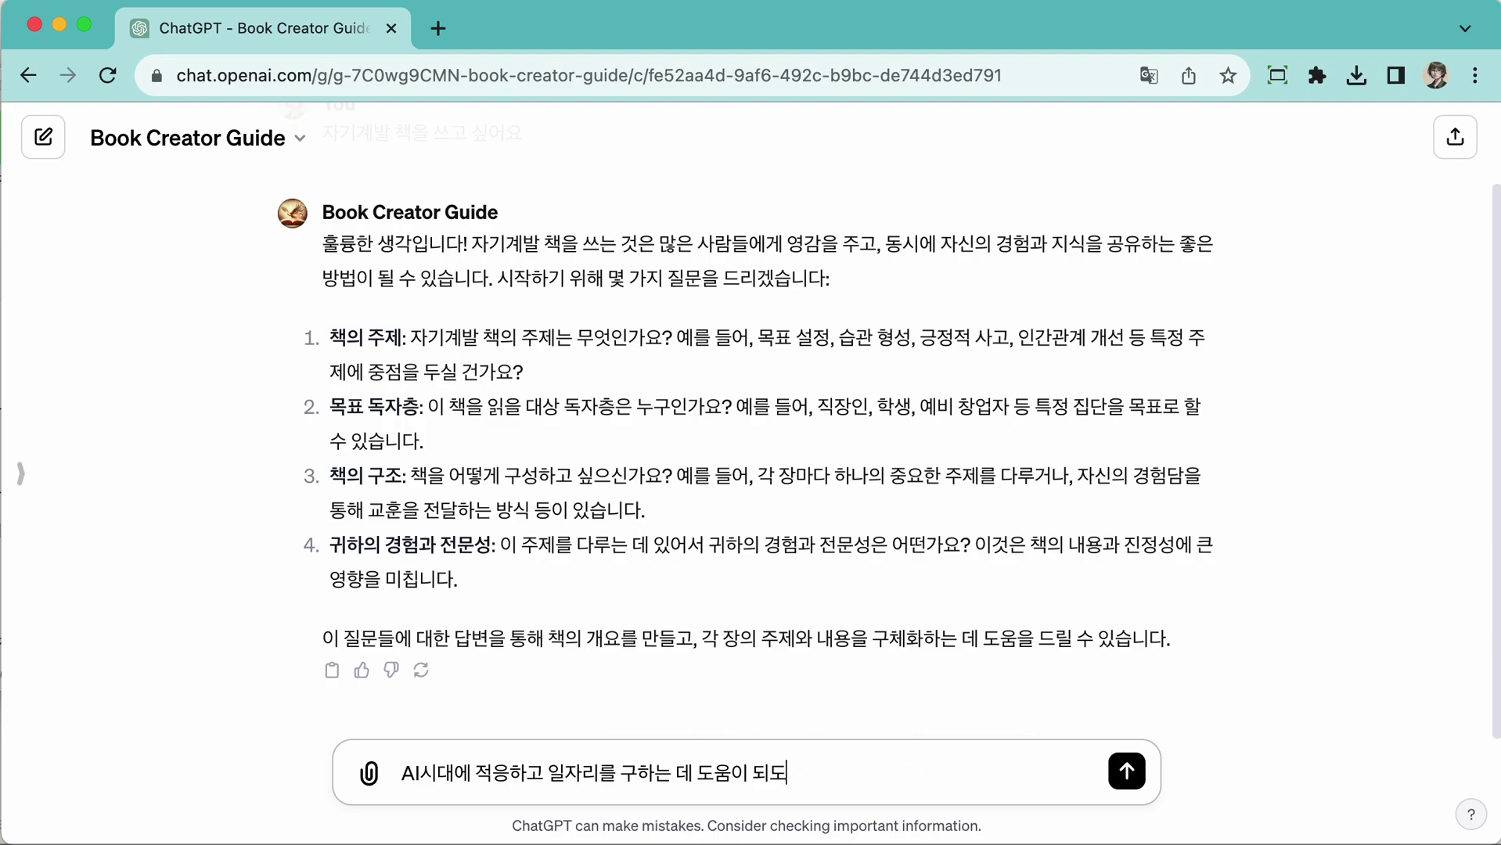
- Complete the reply from "도움이" on with "되는 역량을 기르고 기술을 익히도록 돕는 책을 쓰고 싶군요." and send it
text(네요)
key(BackSpace)
key(BackSpace)
text(느)
text( 역량을)
text( 기를)
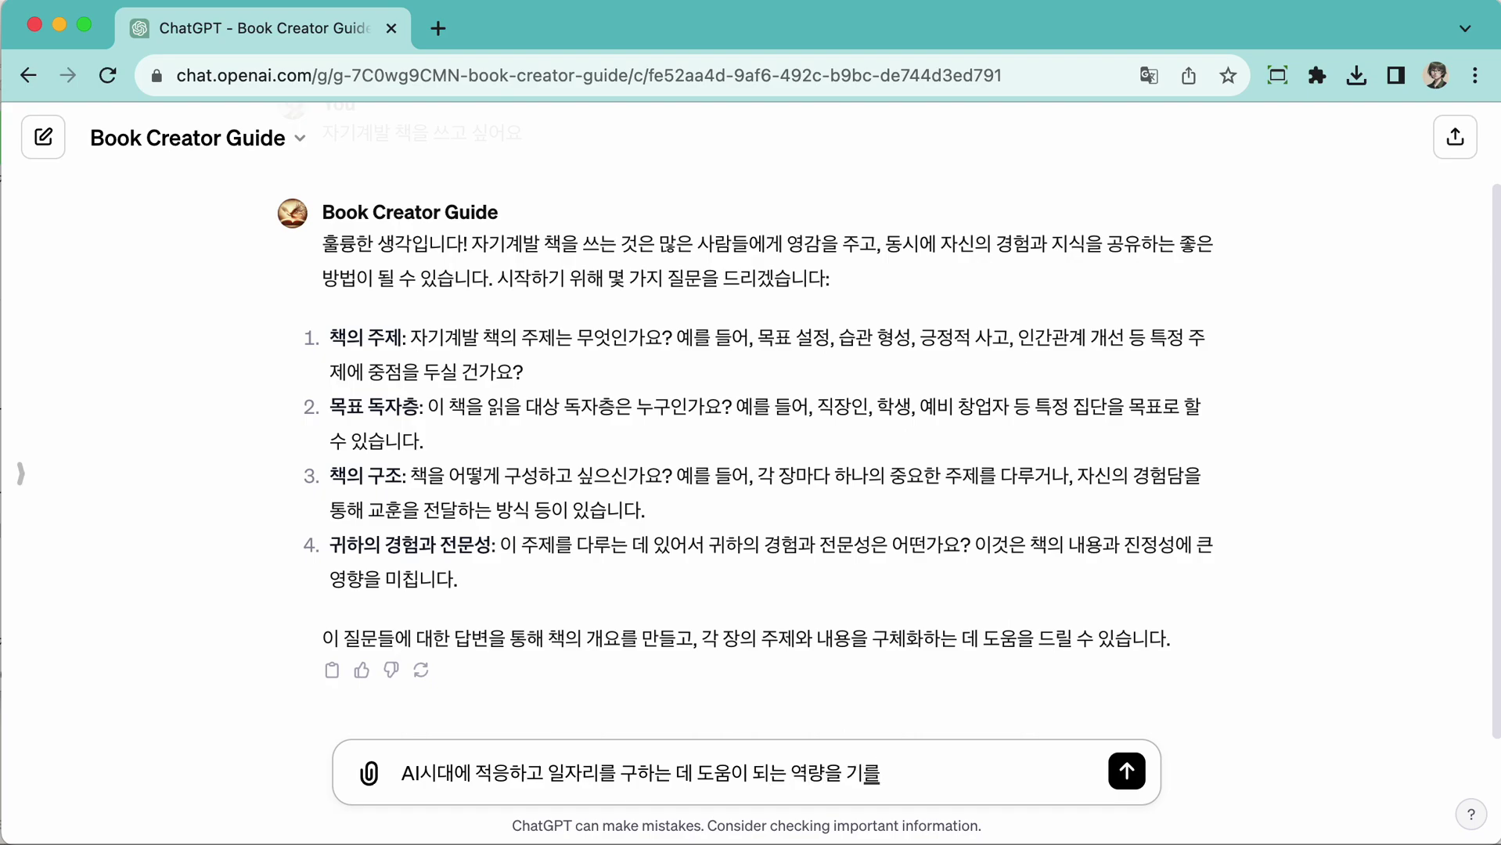
key(BackSpace)
text(르고 기술을 익히도)
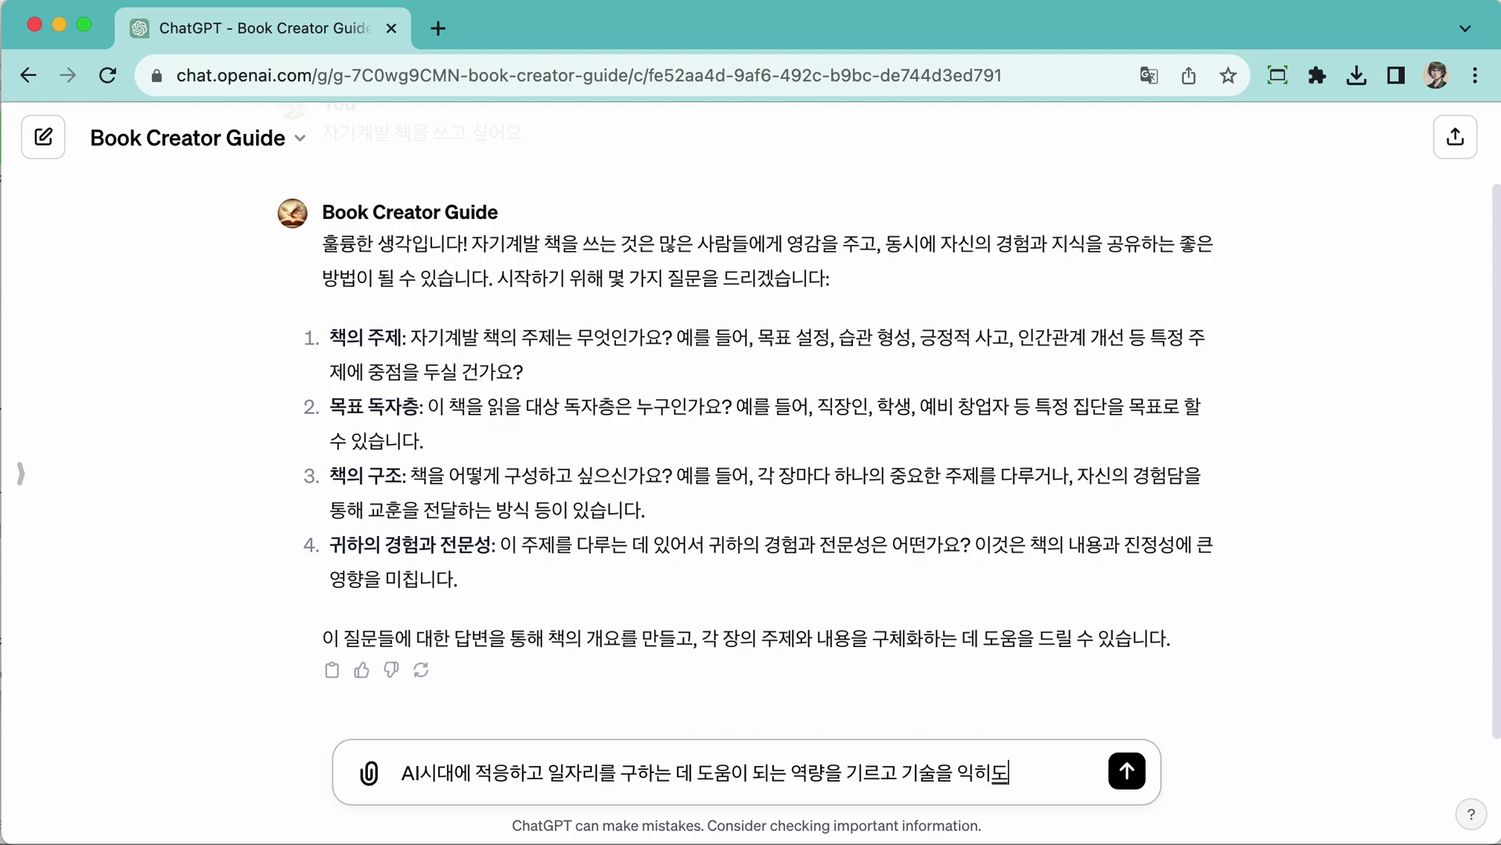
text(록 돕는 채)
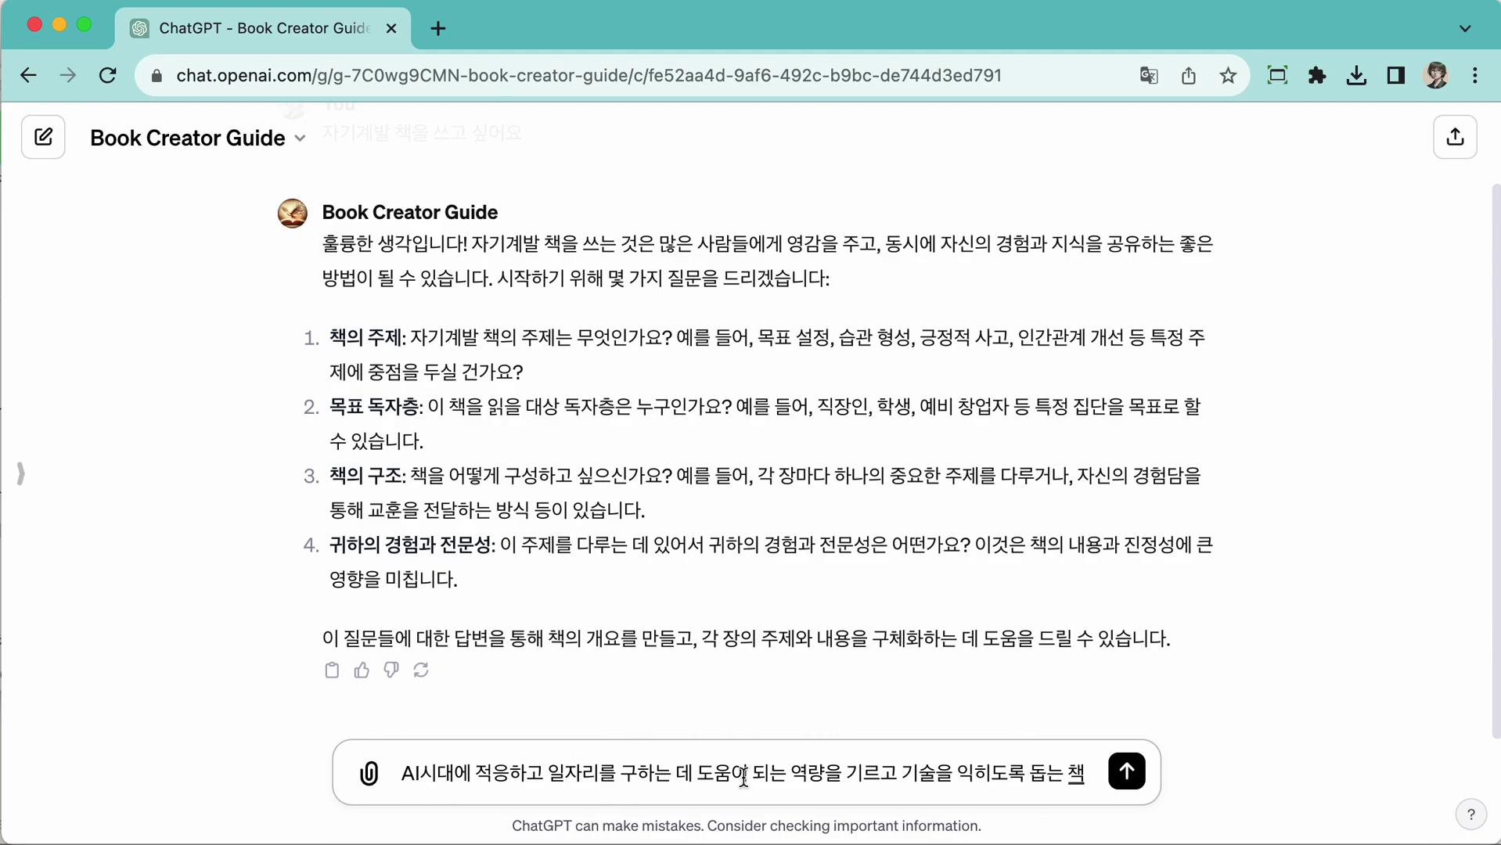
text(을 쓰고)
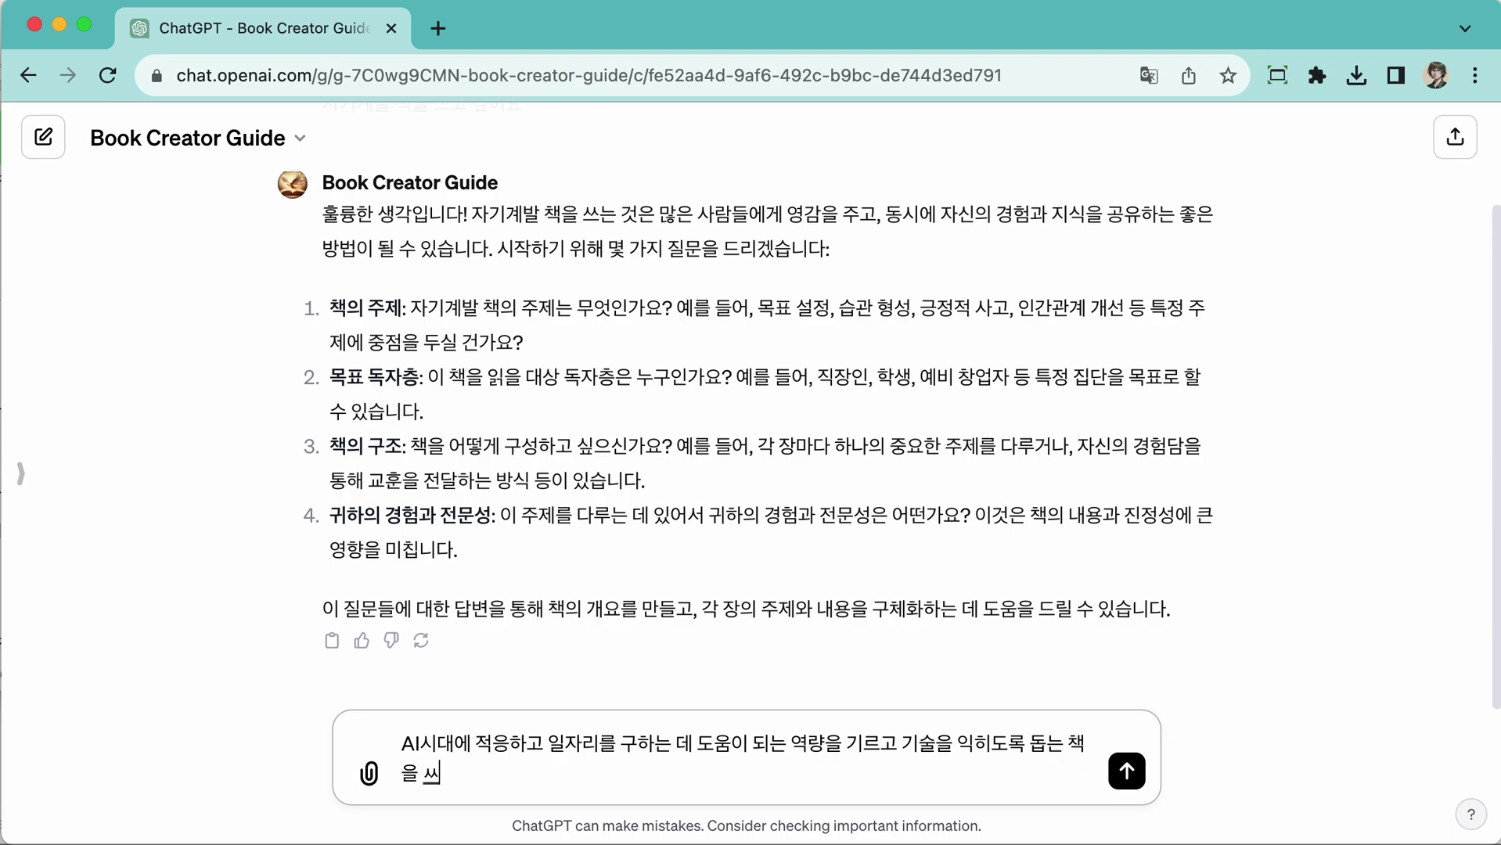
text( 싶군요.)
key(Return)
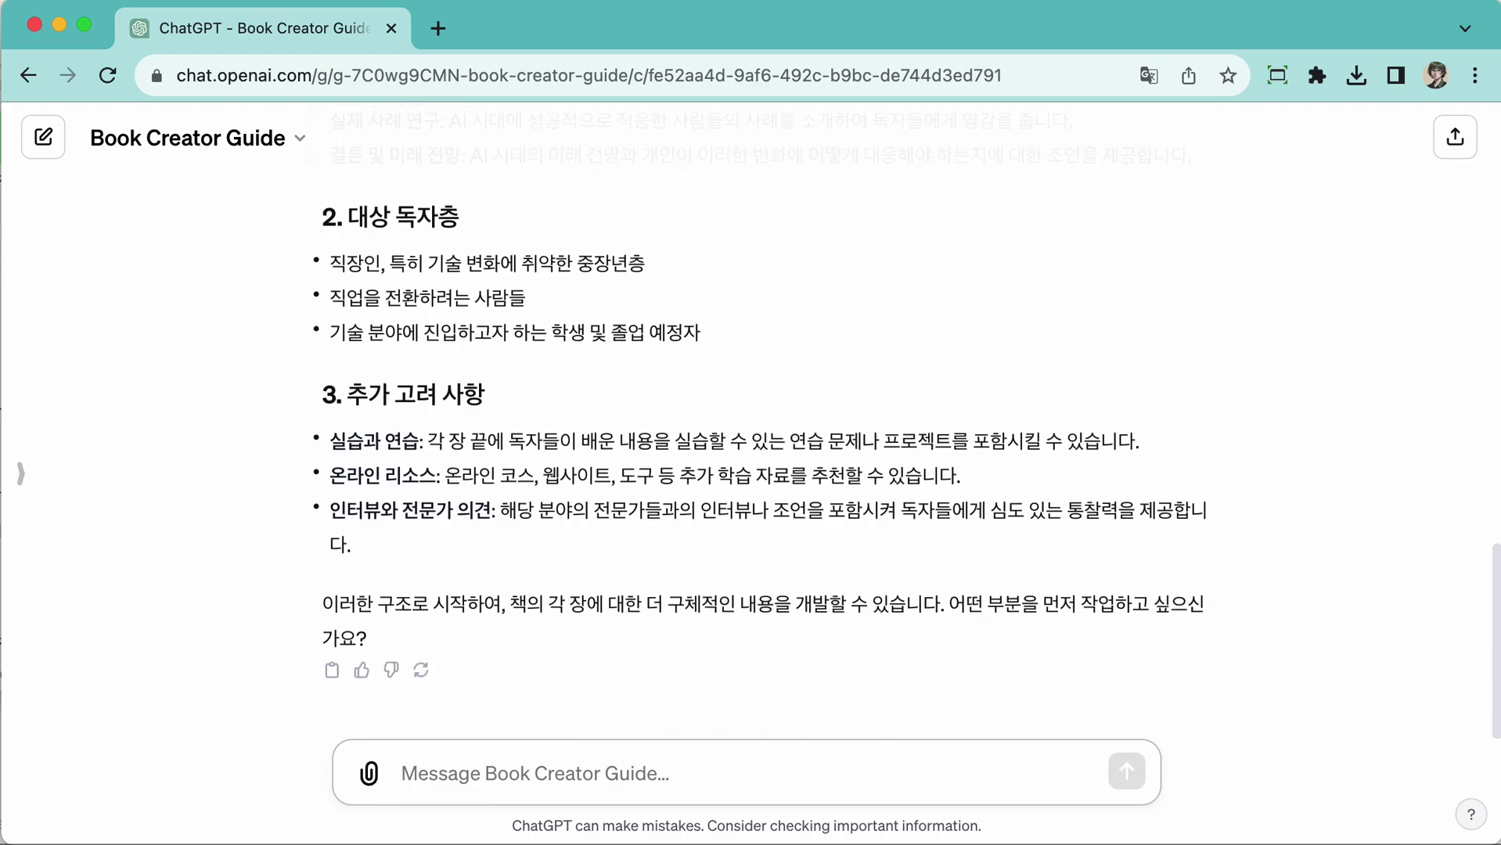
- Draft a reply to the book outline reading "중요 역량에 어떤 것이 있는지 알아보고 각 역량을"
scroll(829, 588, up, 7)
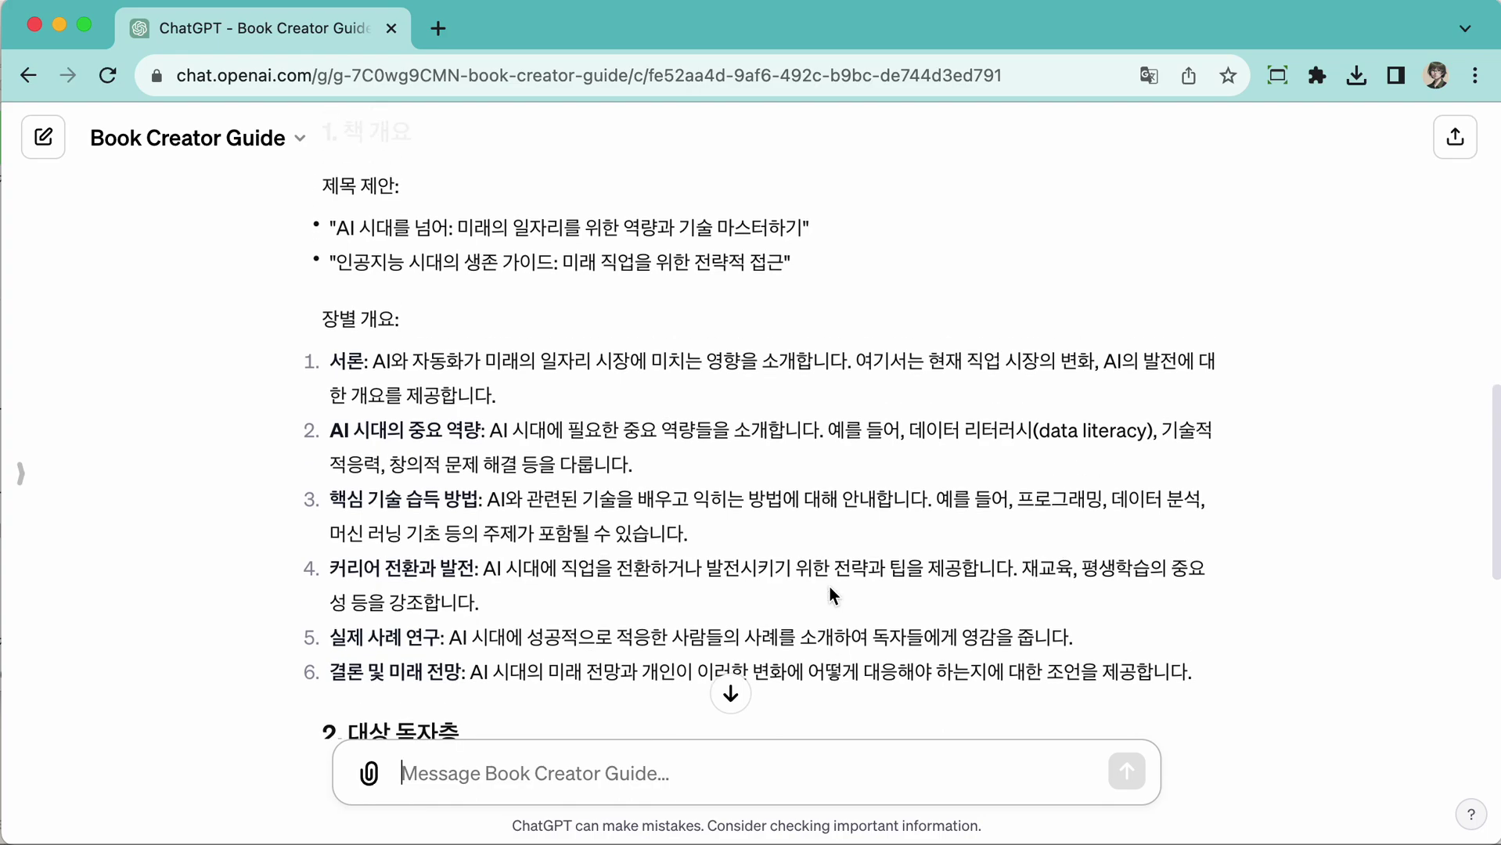
scroll(829, 588, down, 1)
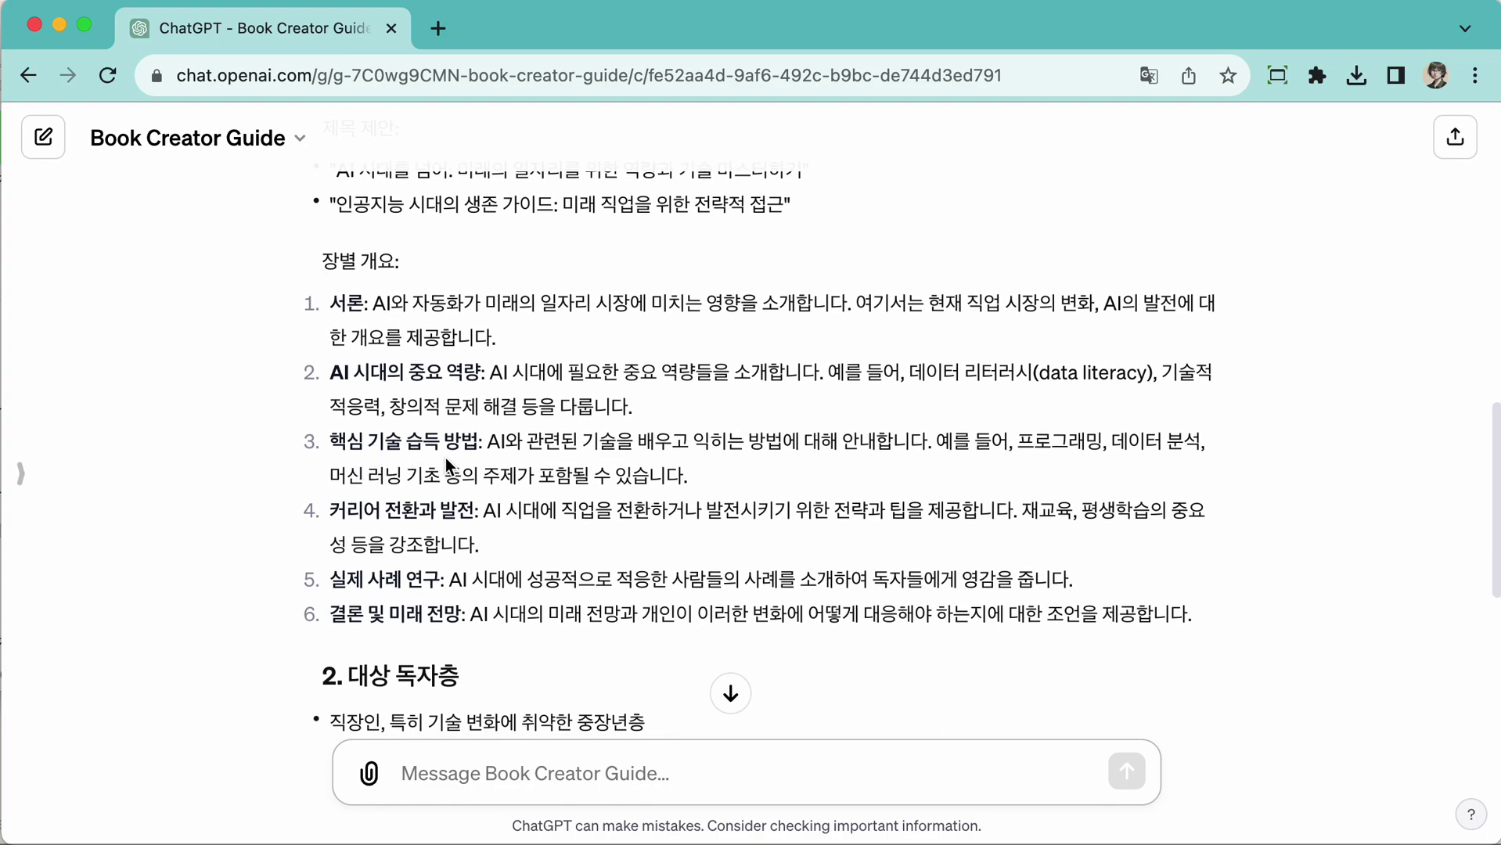
scroll(524, 565, down, 1)
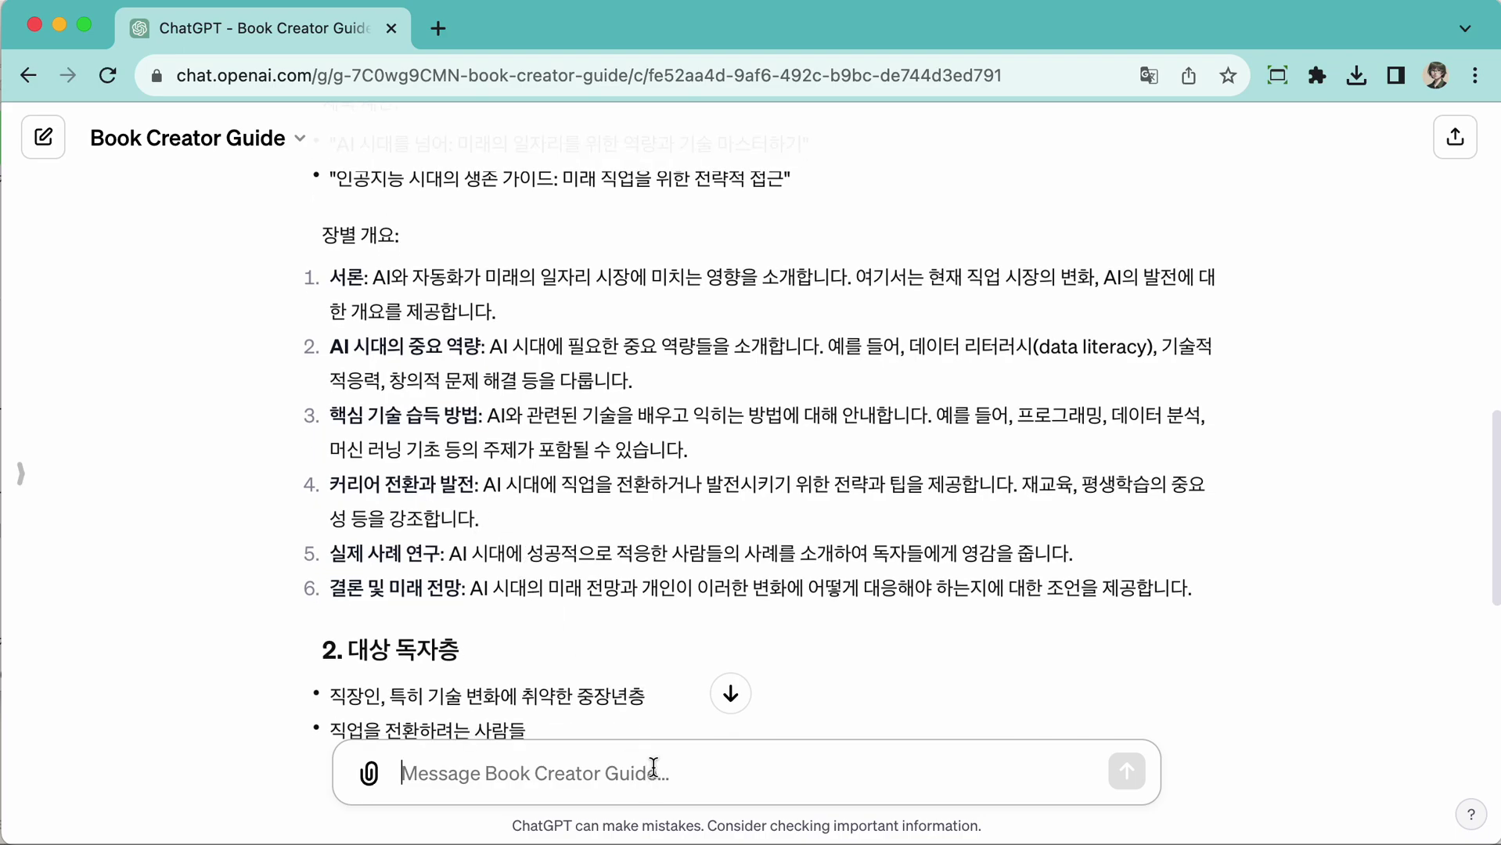
text(중요)
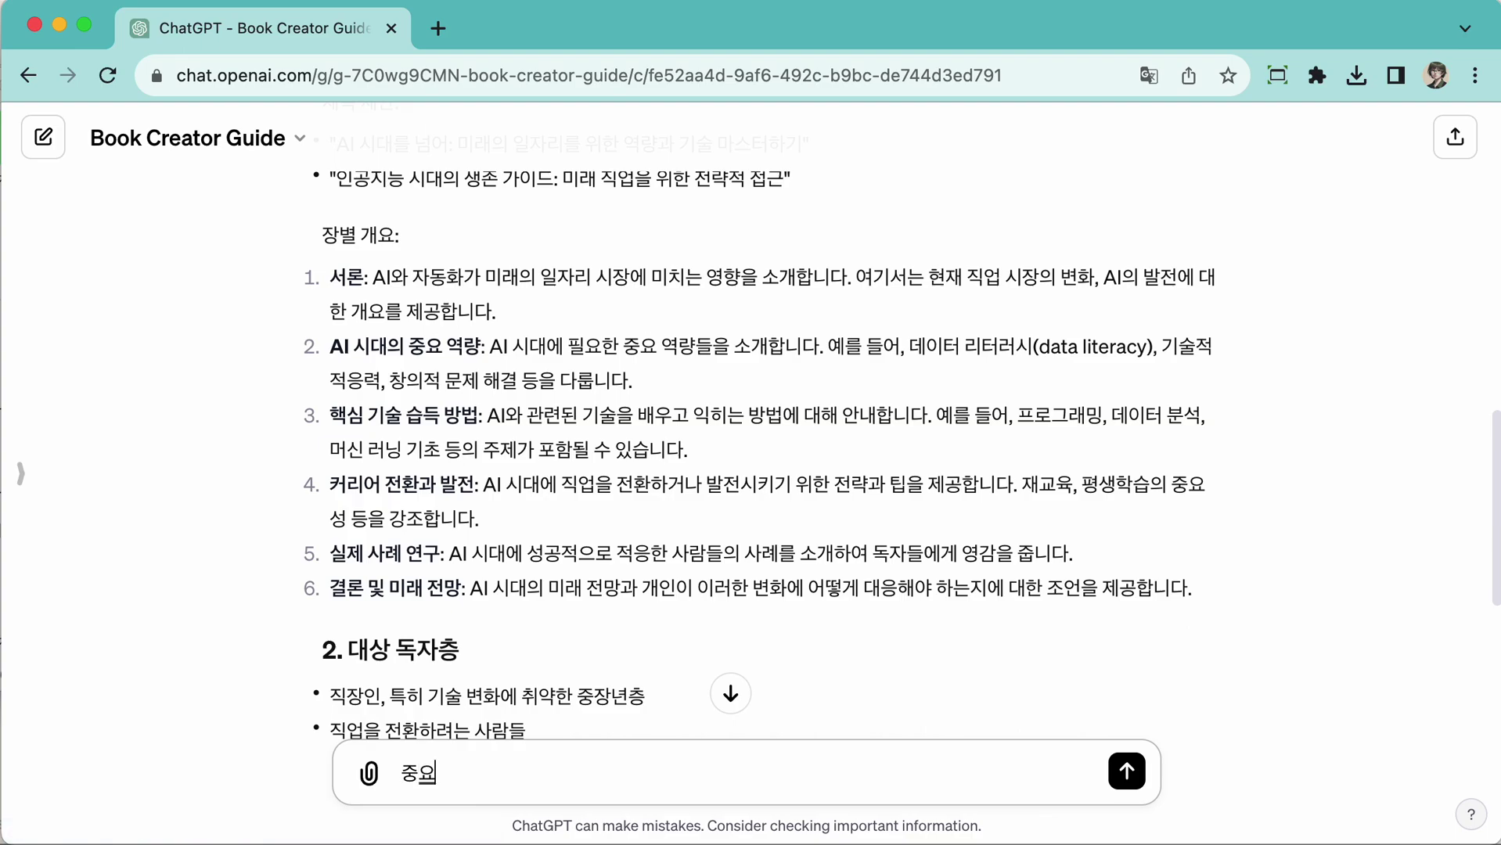
text( 이량의)
key(BackSpace)
text(을)
key(BackSpace)
text(에 어떤)
text( 것이 있ㄴ)
text(ㅡㄴㅈ)
key(BackSpace)
key(BackSpace)
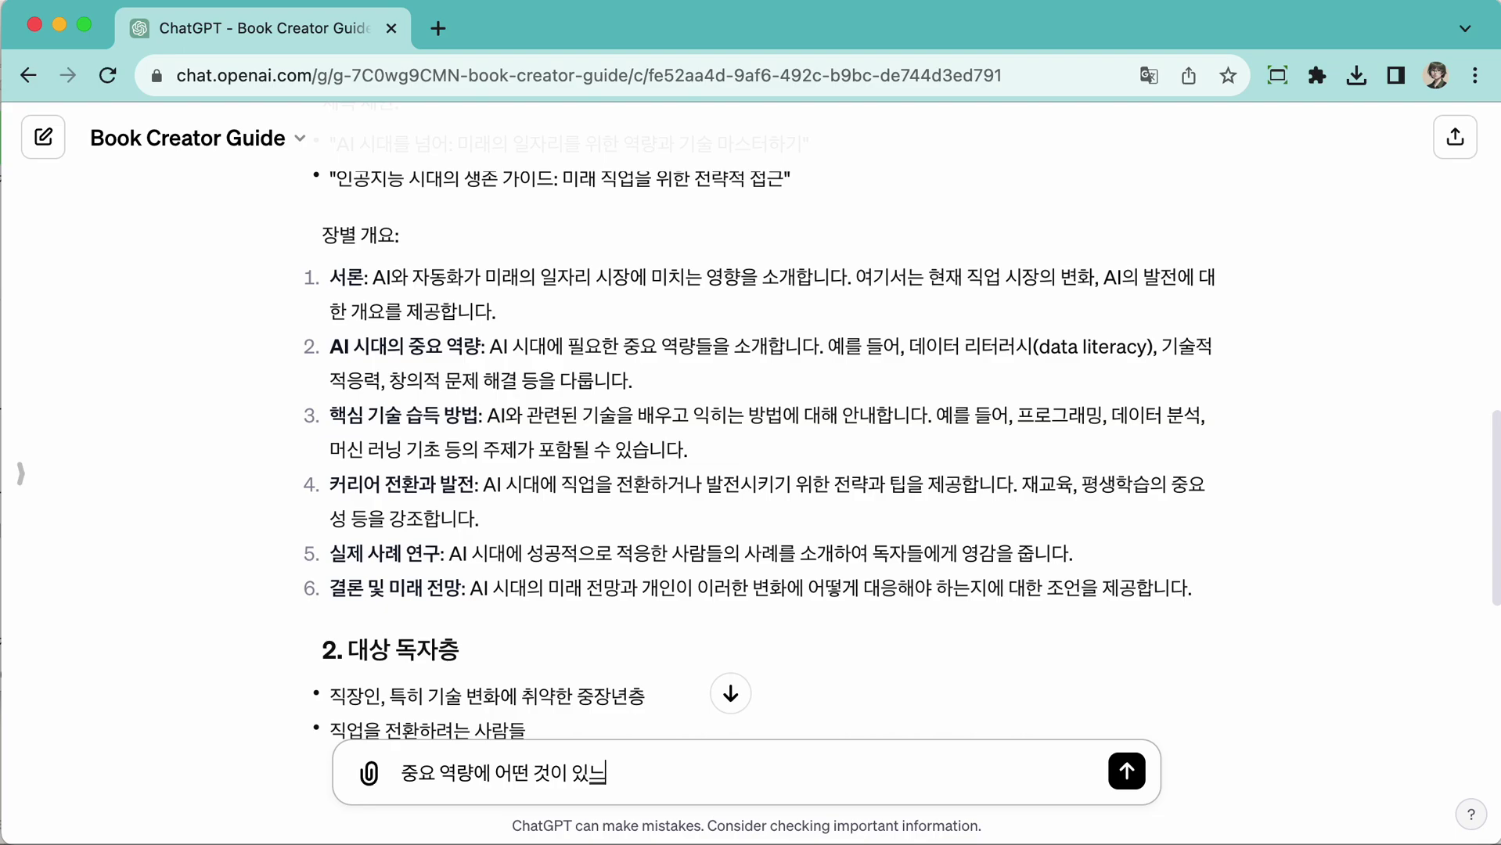
text(ㄴㅈㅣ ㅇㅏㄹㅇㅏㅂㅗㄱㅗ)
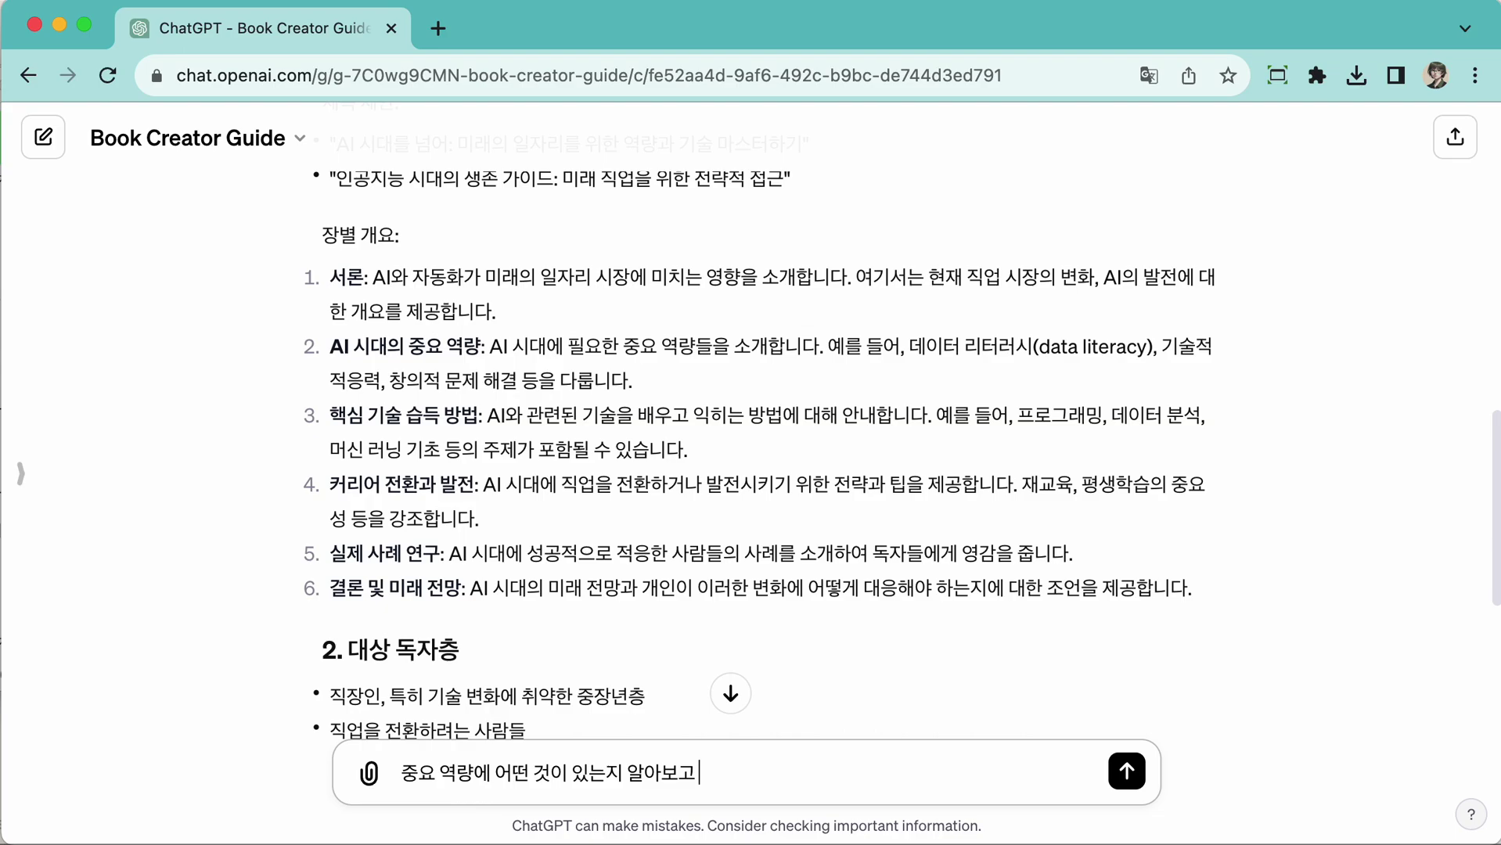
text( 각 역량을)
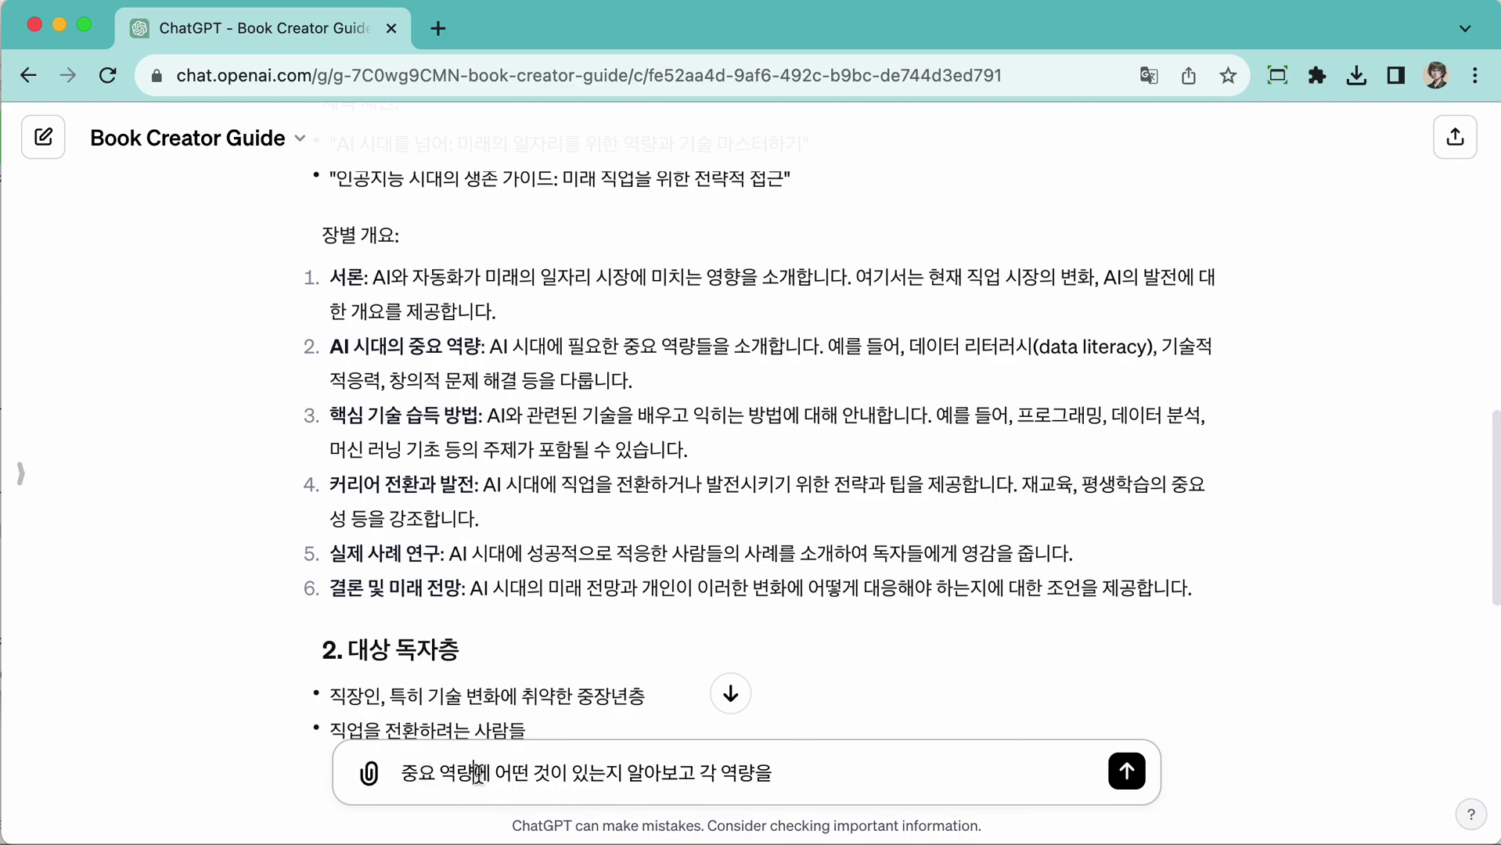
- Reword the draft after "중요 역량" so it reads "중요 역량에 따라 2장의 섹션을 구성합시다." and send it
drag(477, 773, 757, 776)
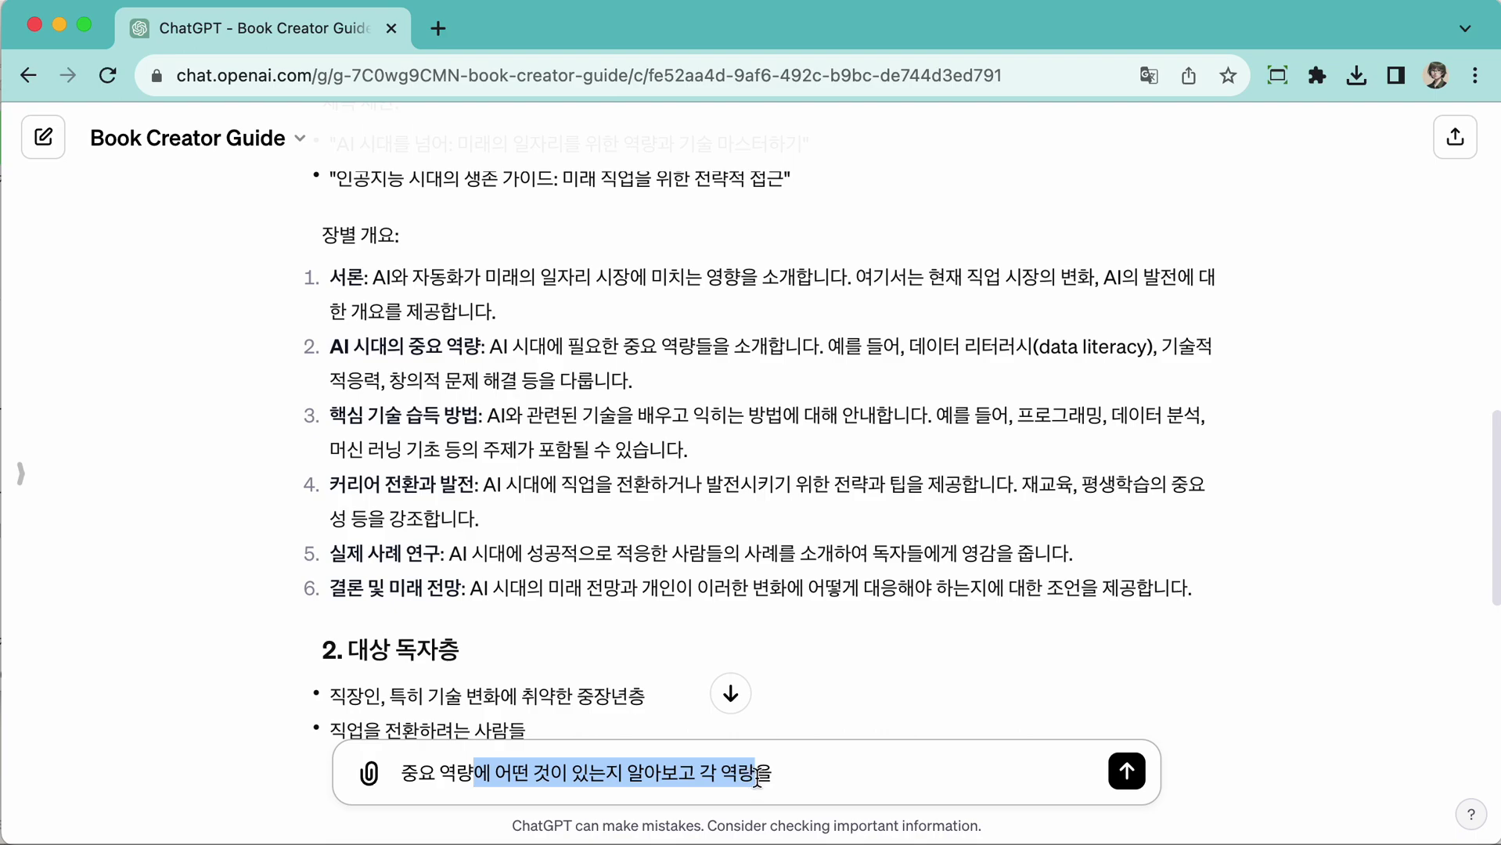
drag(757, 777, 774, 776)
key(BackSpace)
text(에 따라)
text( 섹션을)
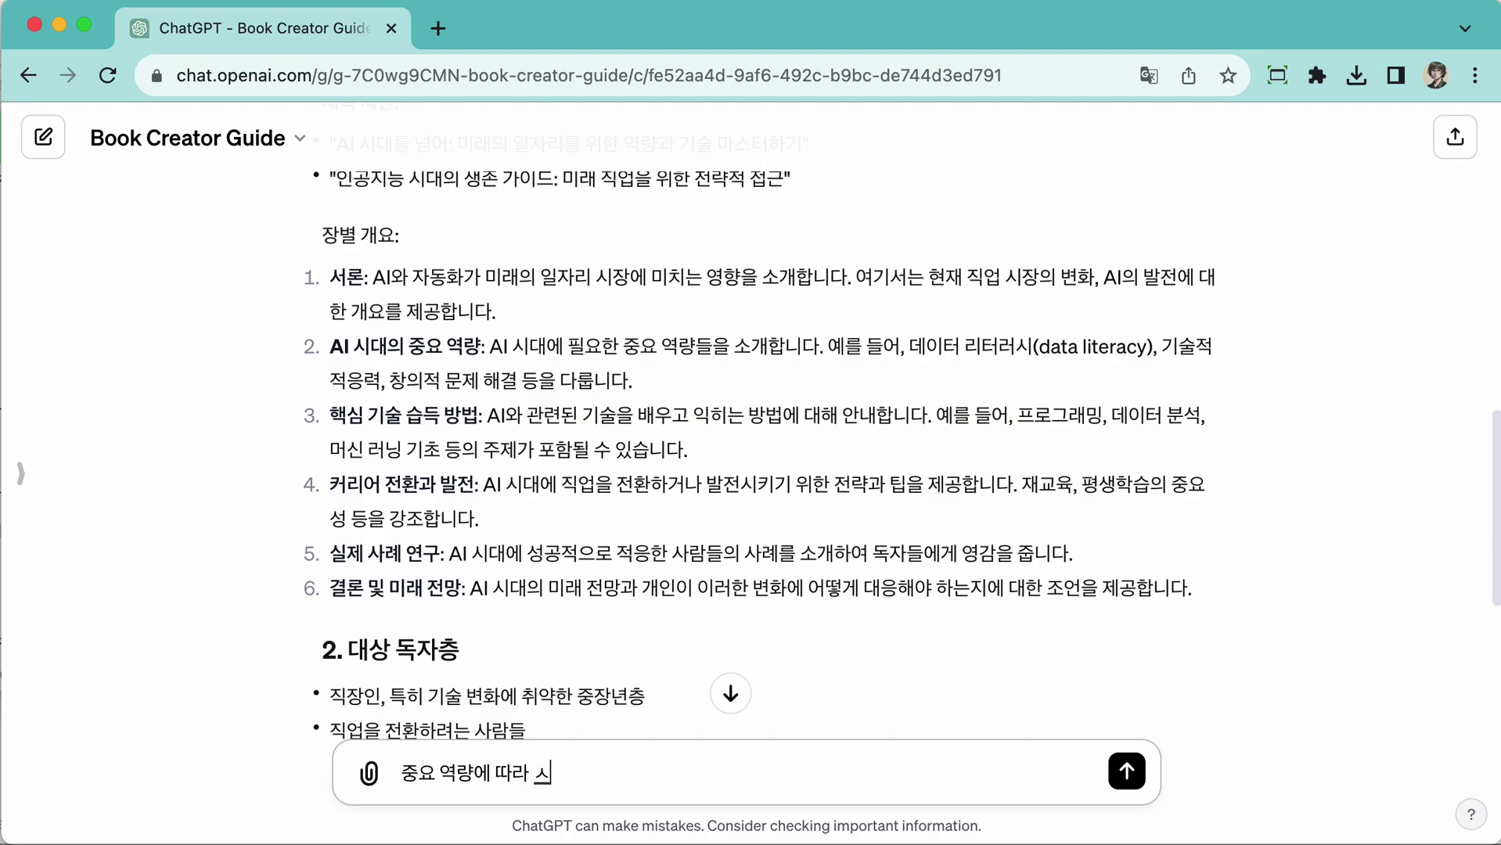
text( 구성합ㄴ니다.)
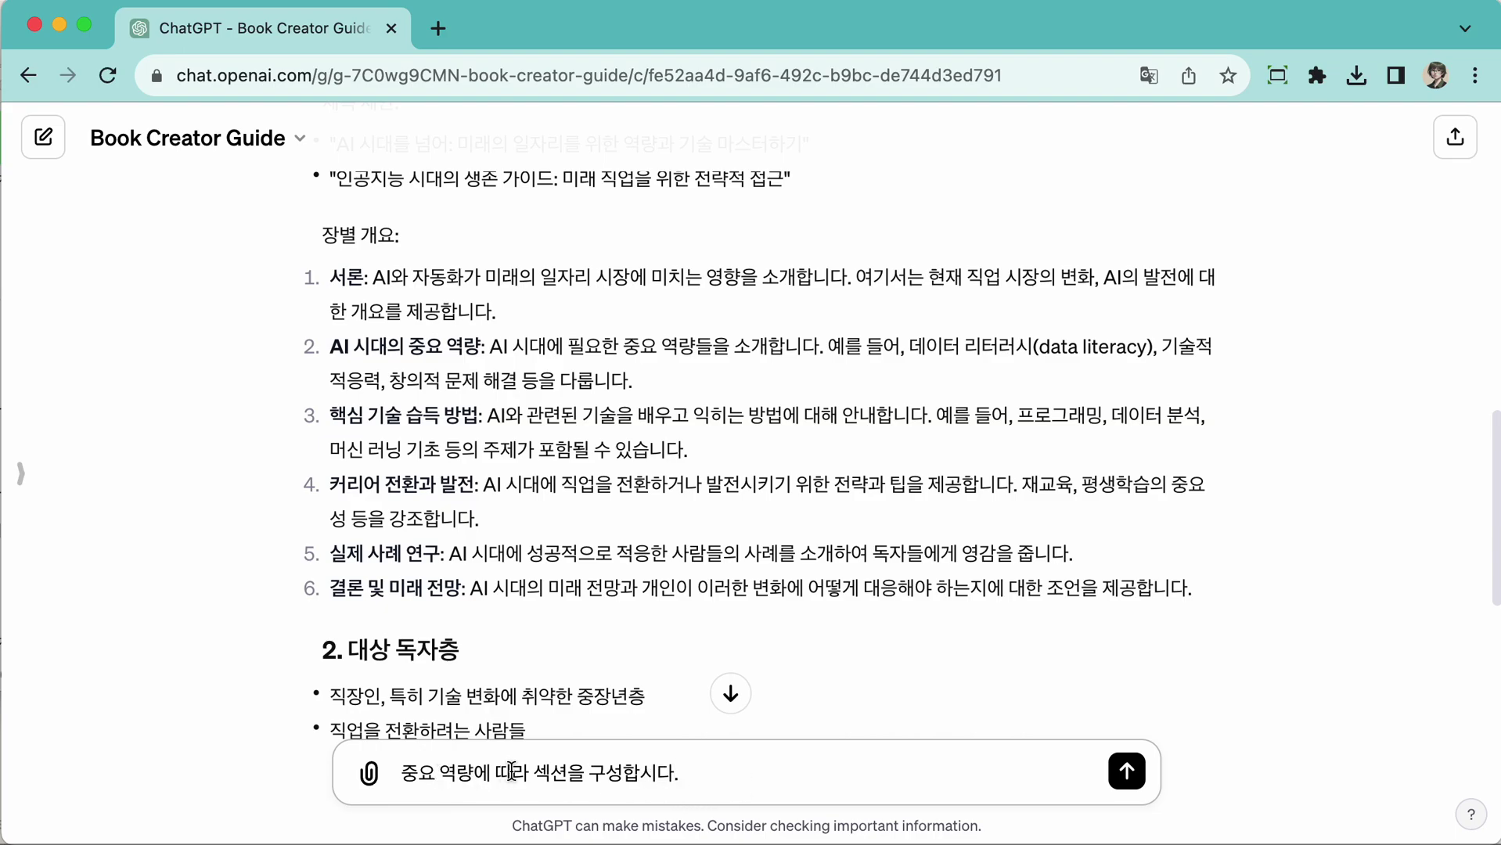
click(534, 773)
text(2ㅈ장의)
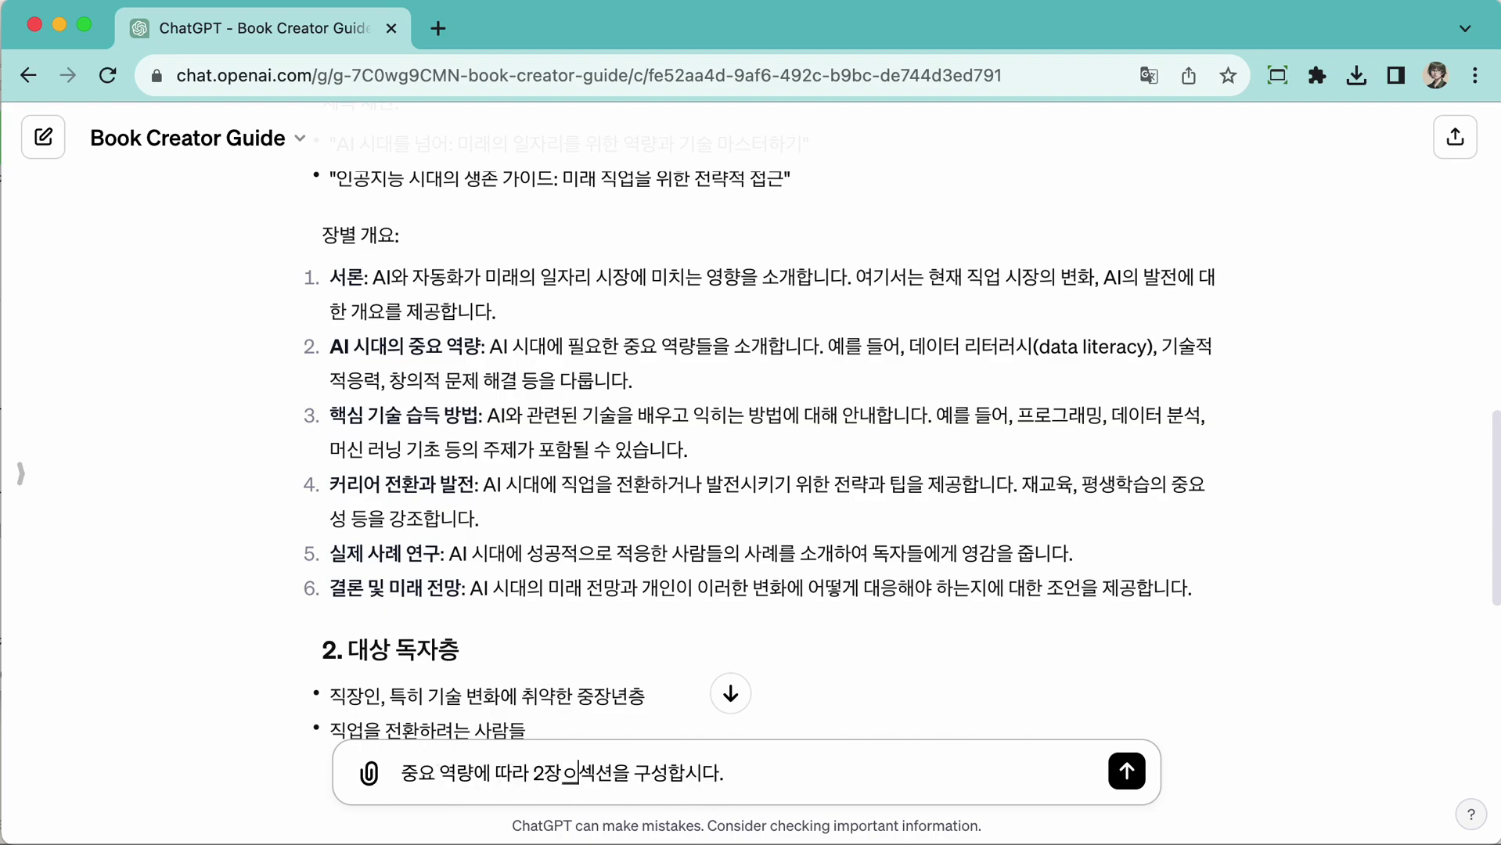
key(Return)
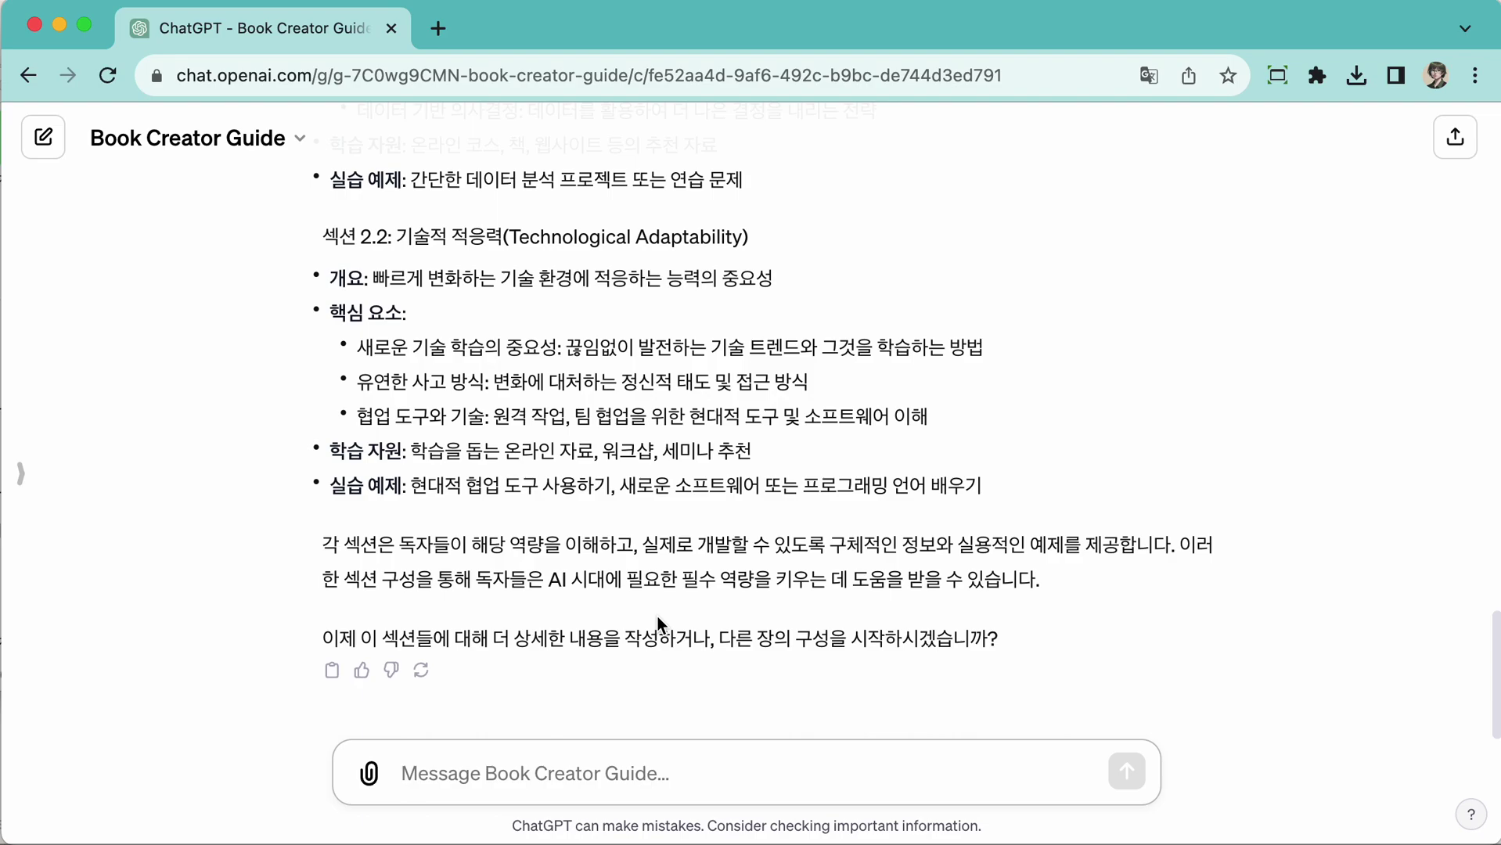
- Review the proposed chapter 2 sections and compare them with the earlier chapter-by-chapter overview
scroll(619, 618, up, 10)
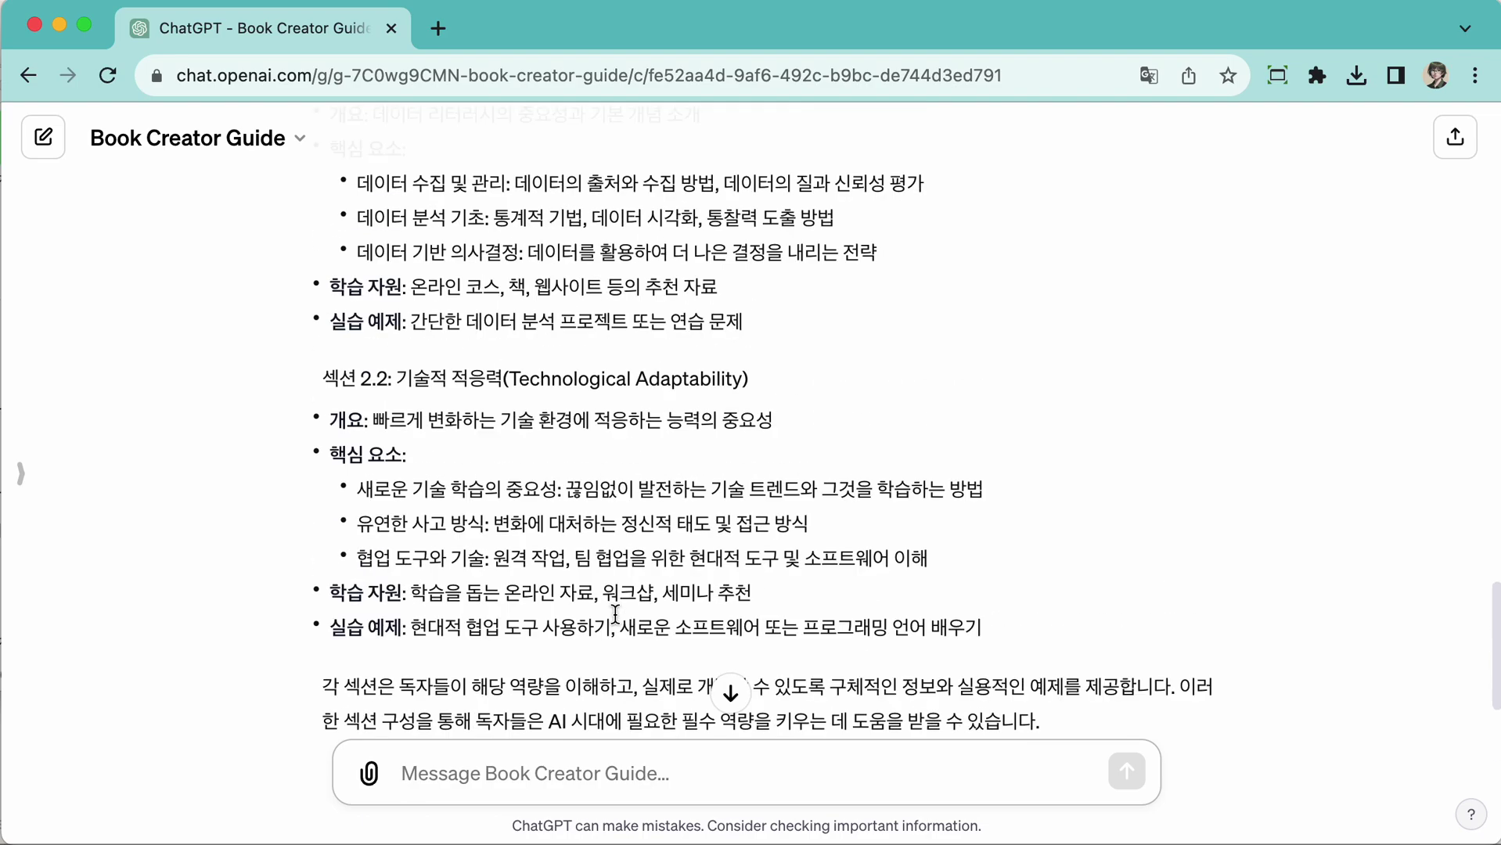
scroll(616, 614, down, 5)
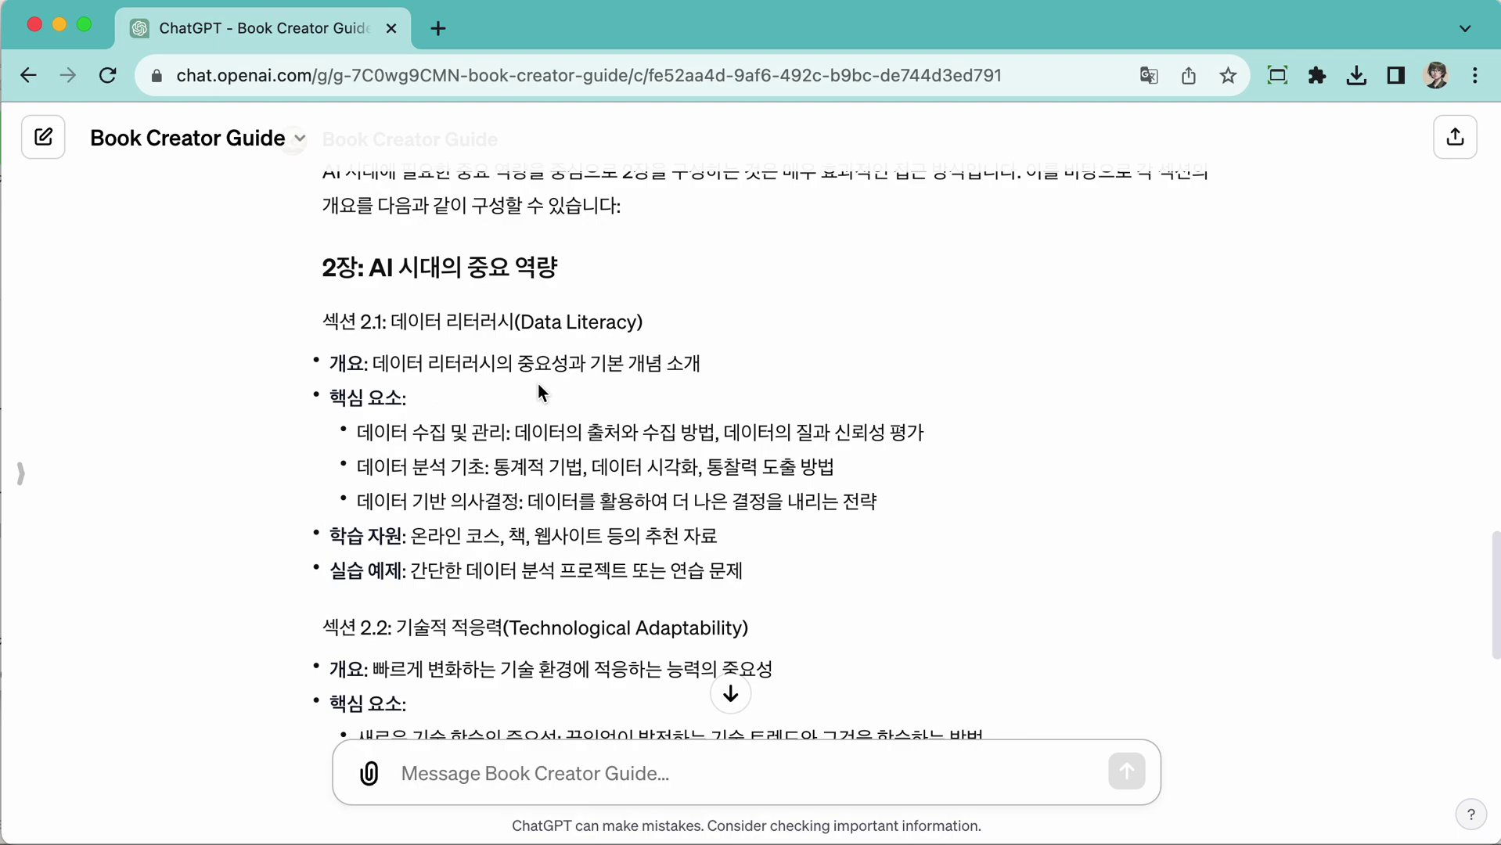
scroll(537, 385, up, 20)
scroll(537, 385, down, 3)
scroll(537, 387, down, 3)
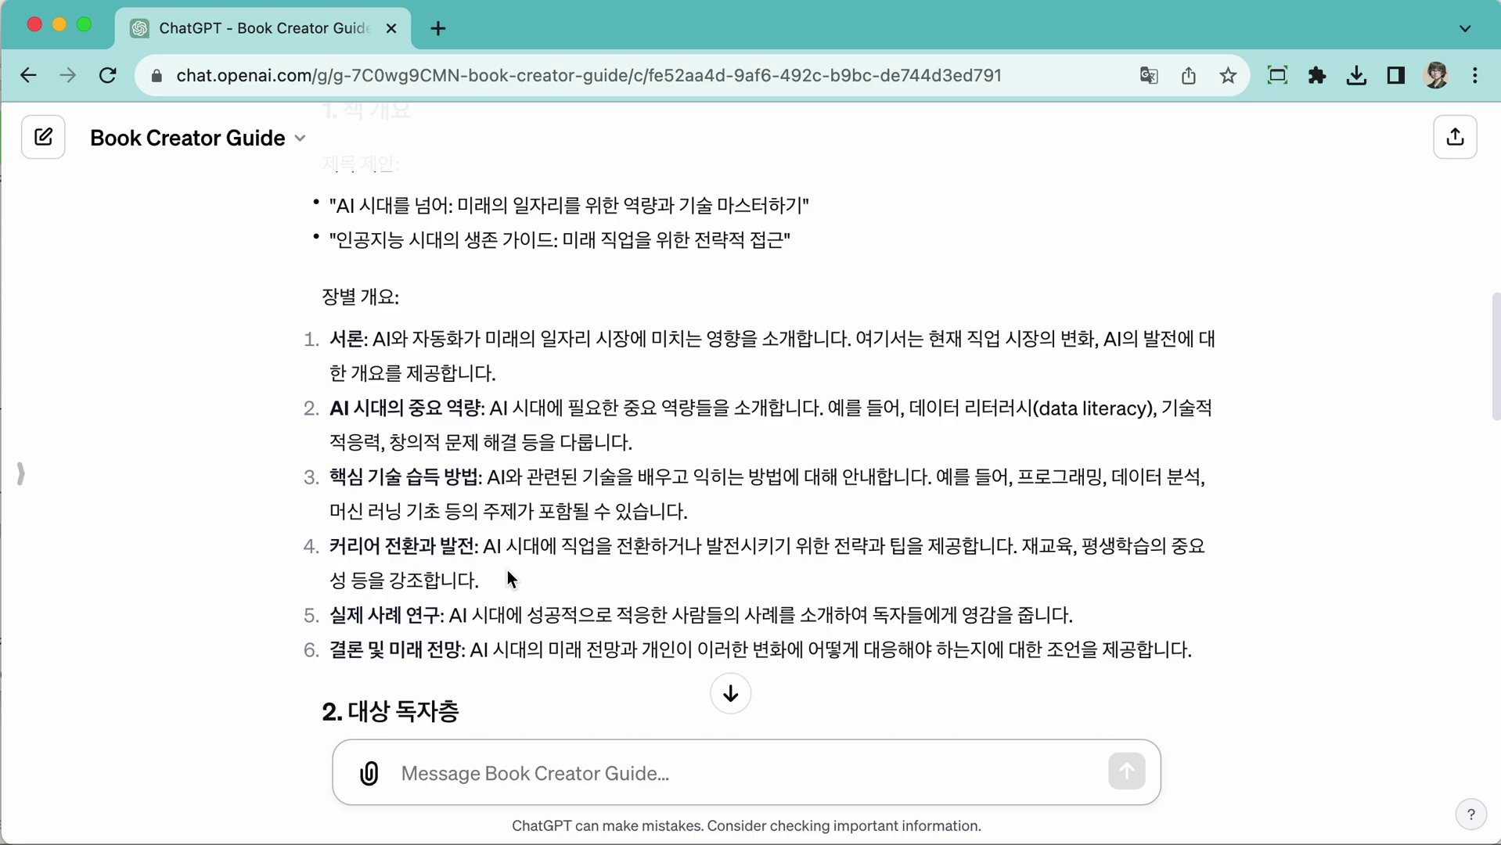
scroll(506, 580, down, 20)
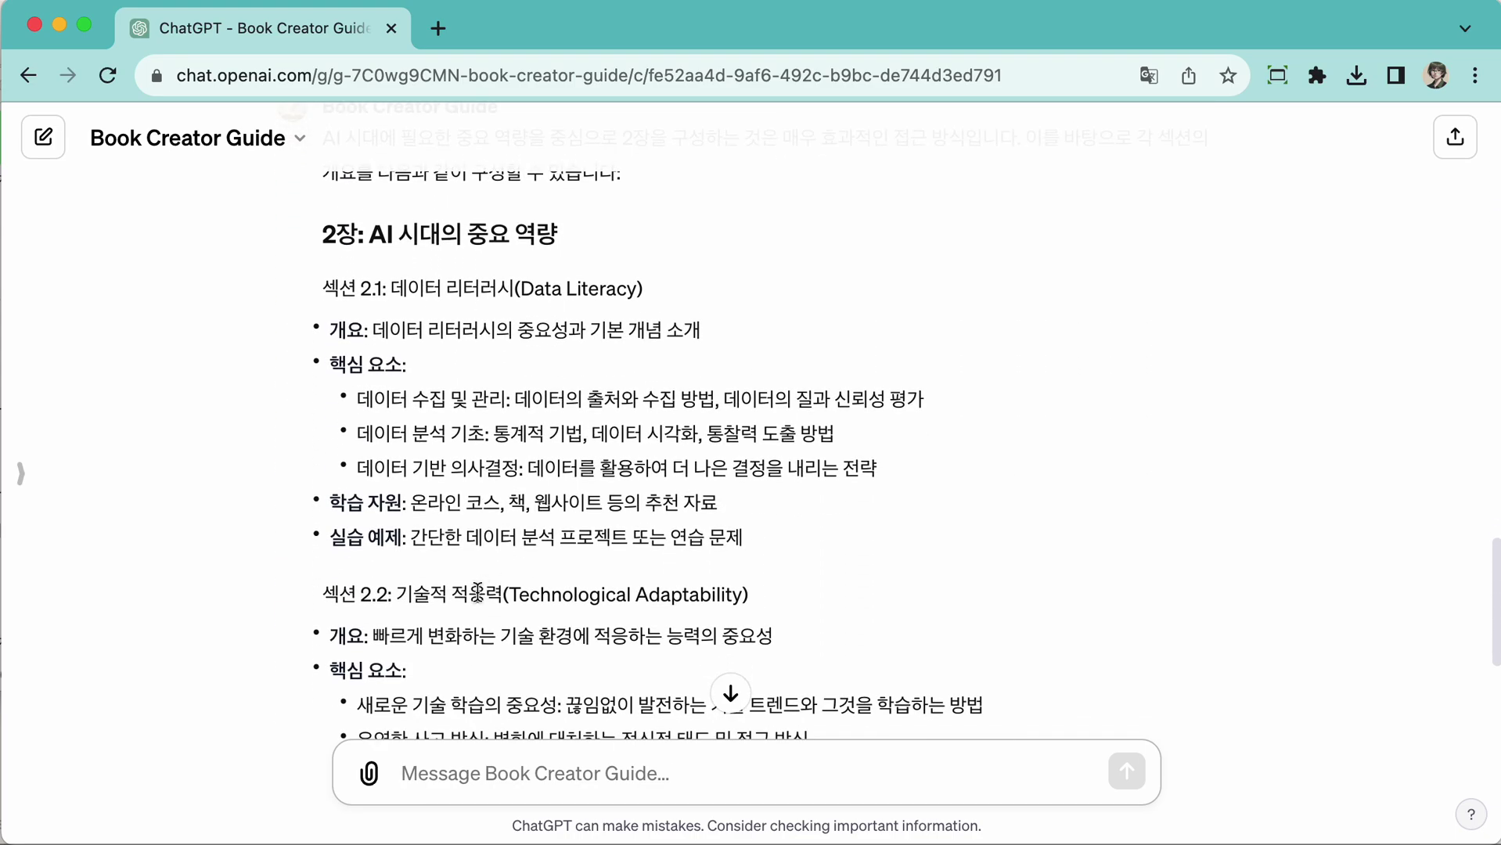
scroll(401, 579, down, 5)
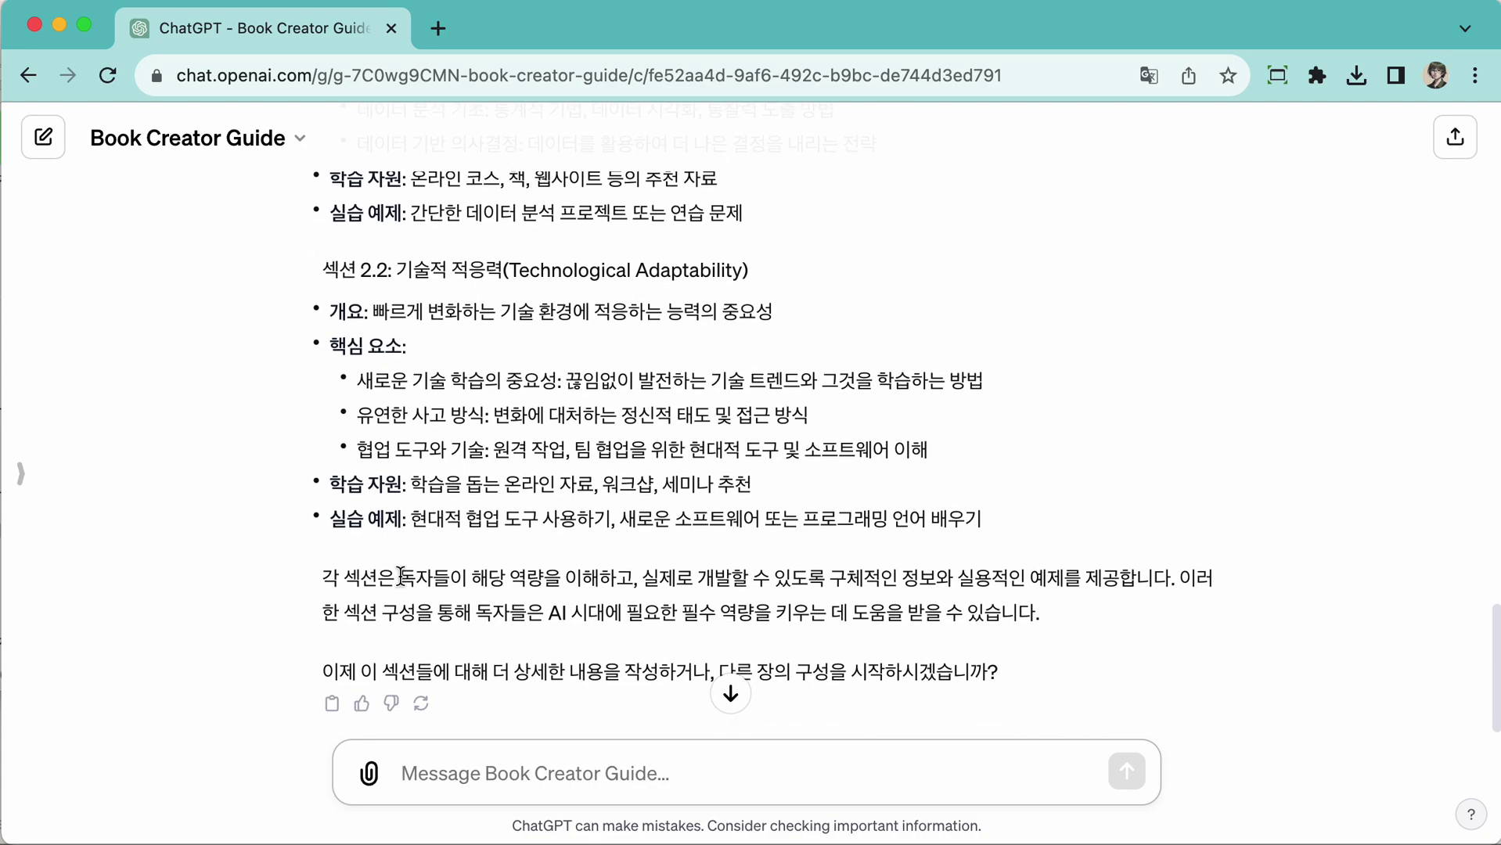
scroll(400, 579, up, 1)
scroll(401, 579, up, 3)
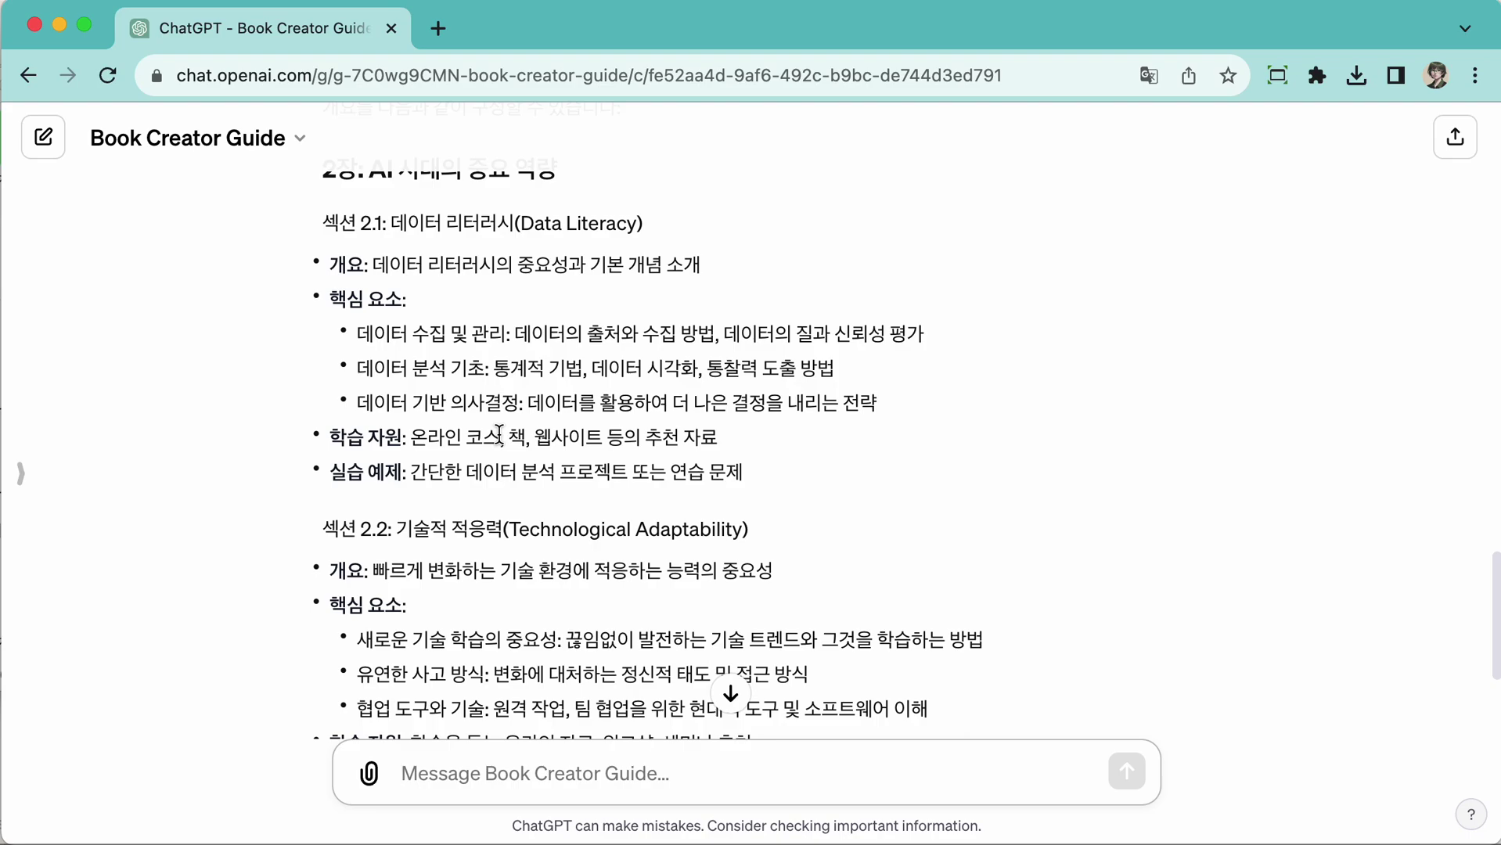
- Draft a request reading "섹션 2.1의 하위 섹션 중 데이터 수집 및 관리의"
text(2.1)
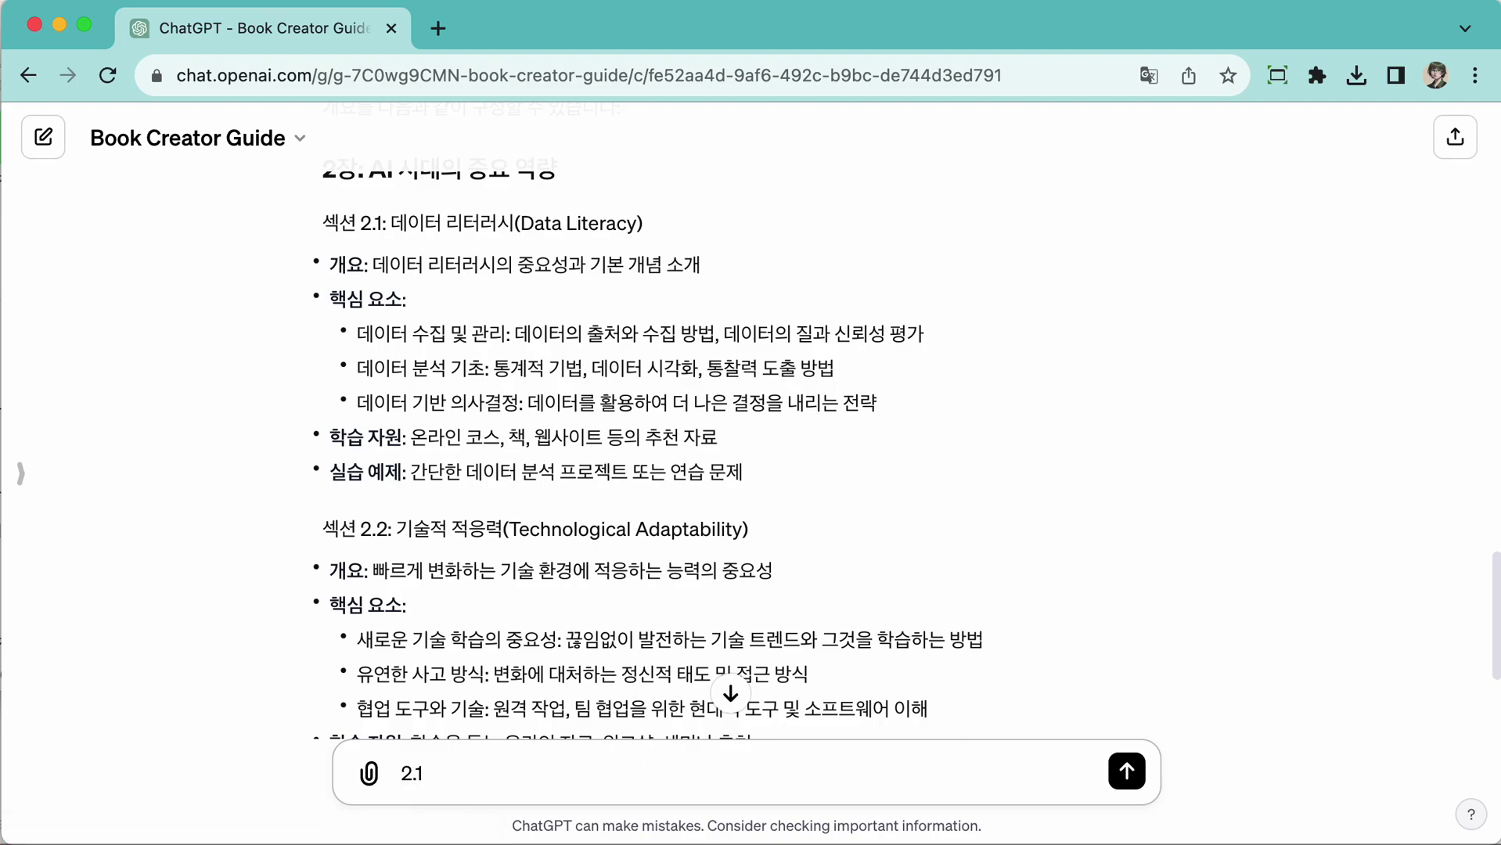
key(Left)
key(Left)
key(Left)
text(섹션)
key(Right)
key(Right)
text(의 하)
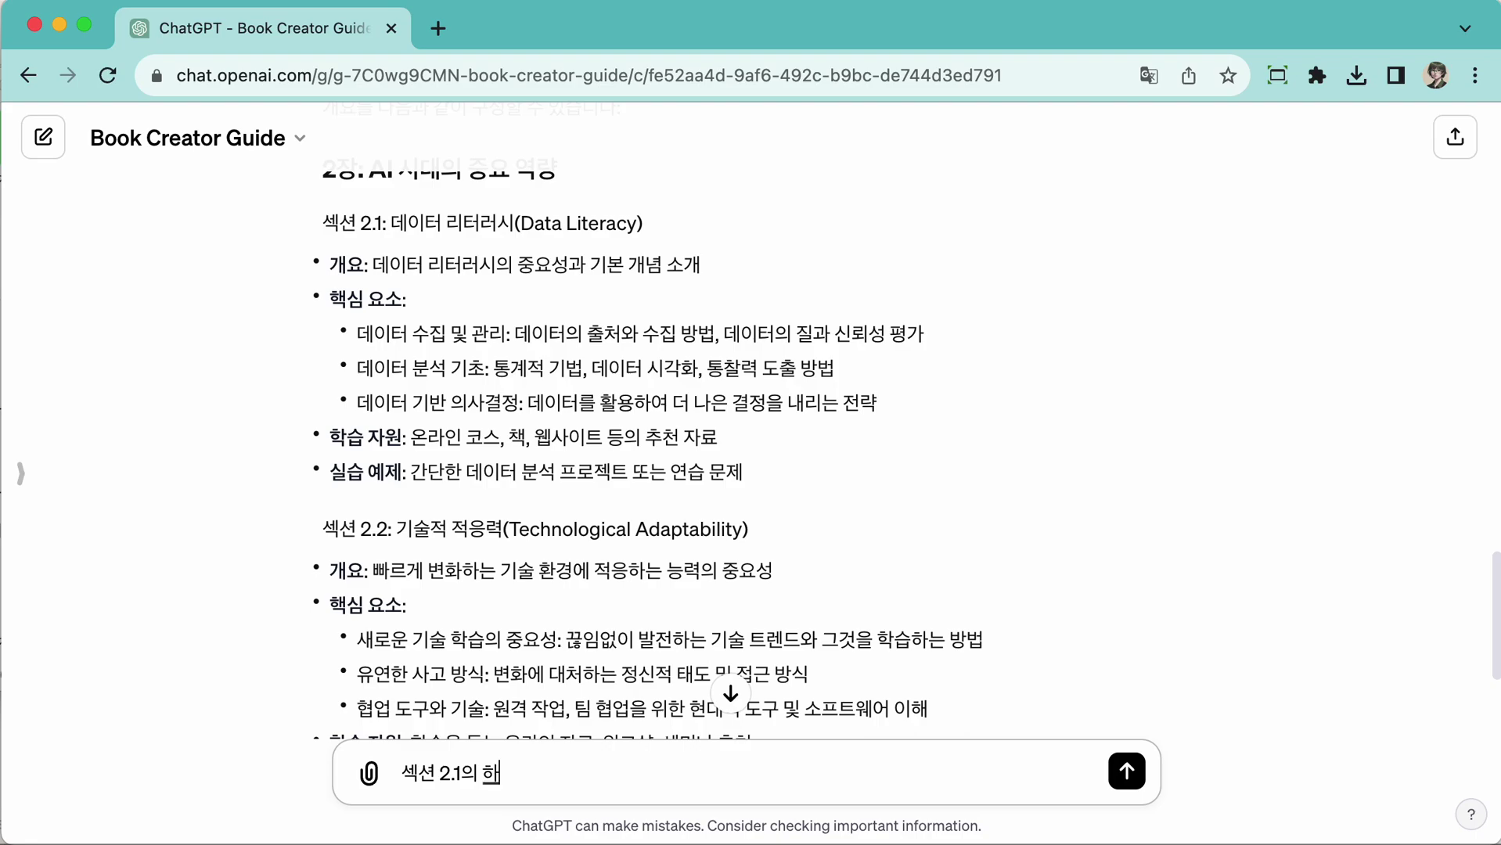
text(위 섹션을)
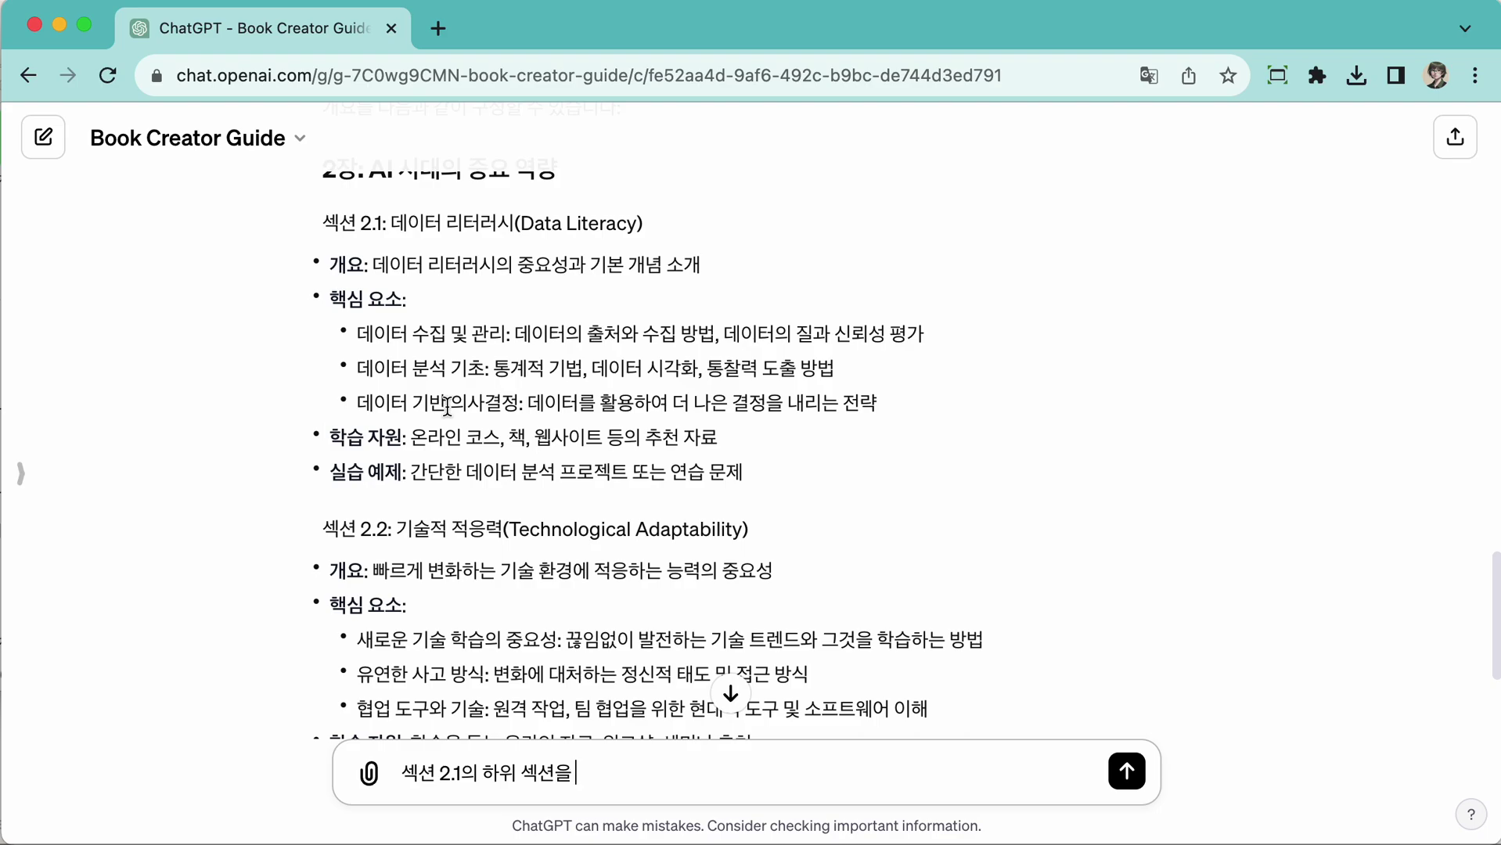
key(BackSpace)
text(중 데이터)
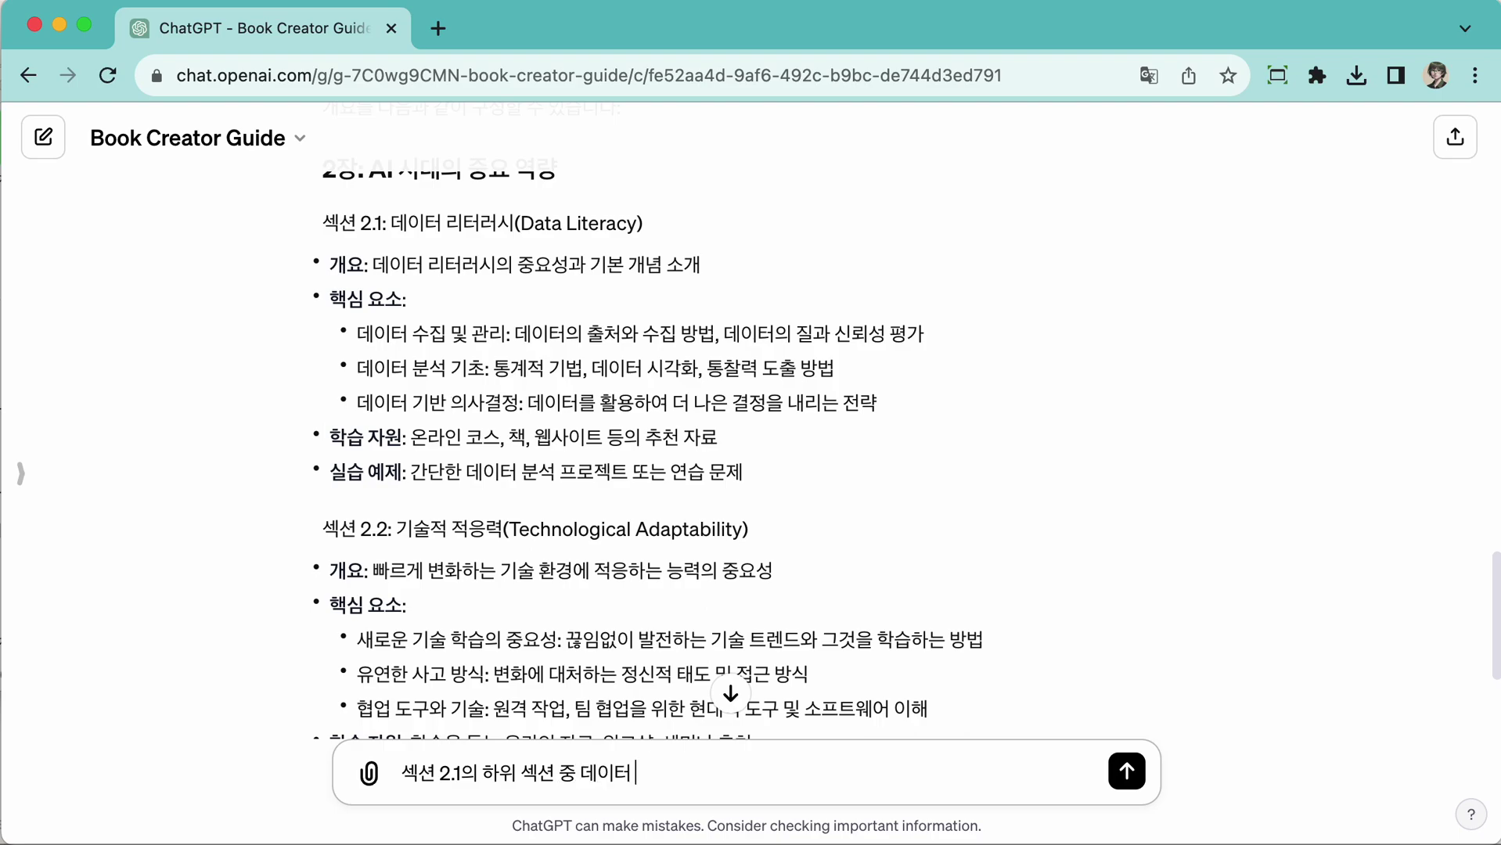
text( 수집 및 관링)
text(의)
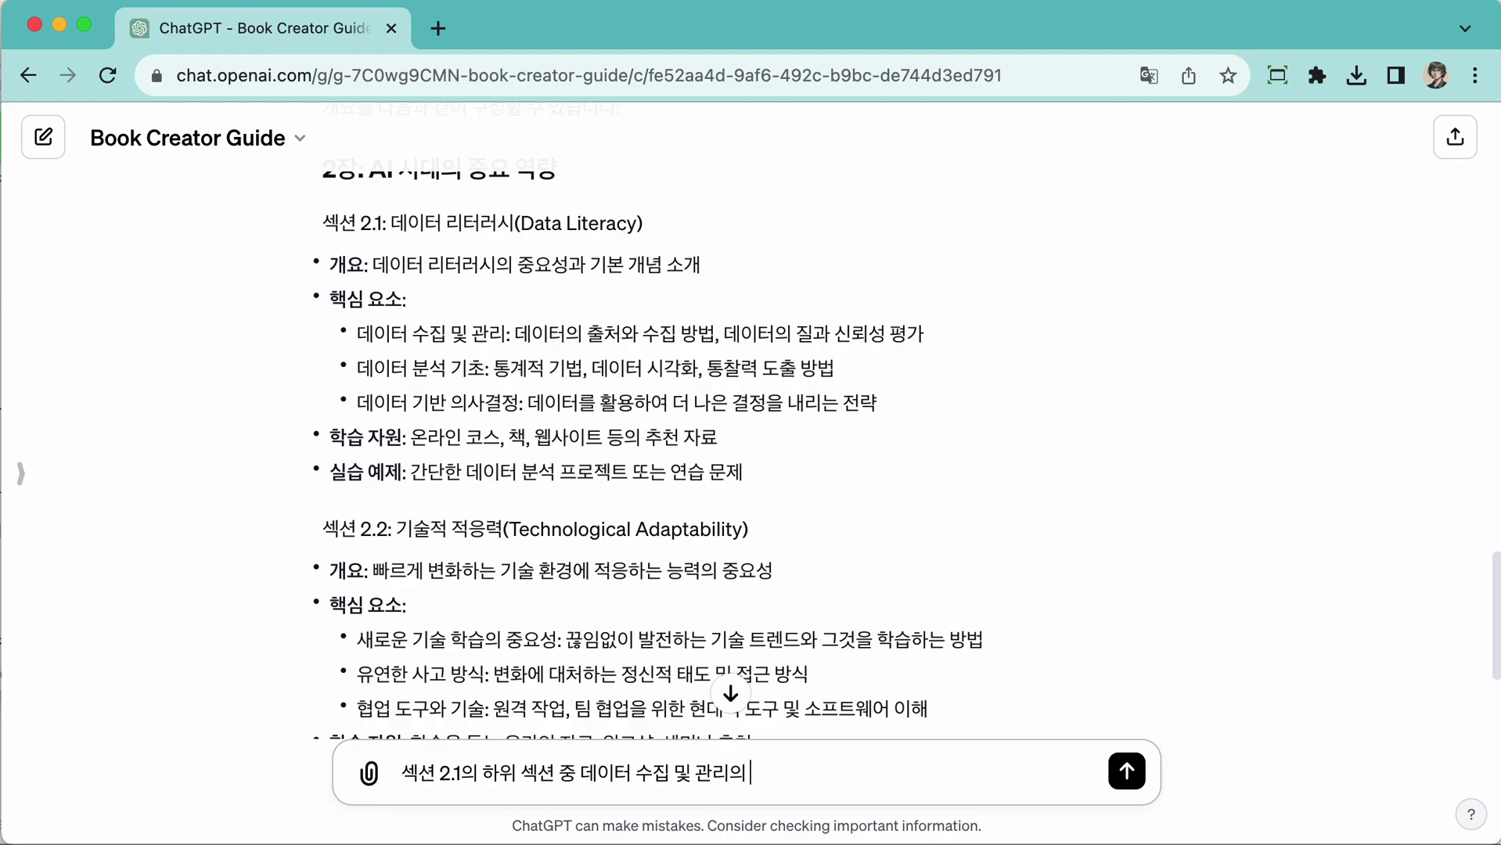
- Complete the request from "관리" on with "의 본문을 작성해 주세요" and send it
key(BackSpace)
text(르르 지)
key(BackSpace)
key(BackSpace)
key(BackSpace)
key(BackSpace)
key(BackSpace)
text(를 지)
key(BackSpace)
key(BackSpace)
key(BackSpace)
key(BackSpace)
text(의 본문을 작성)
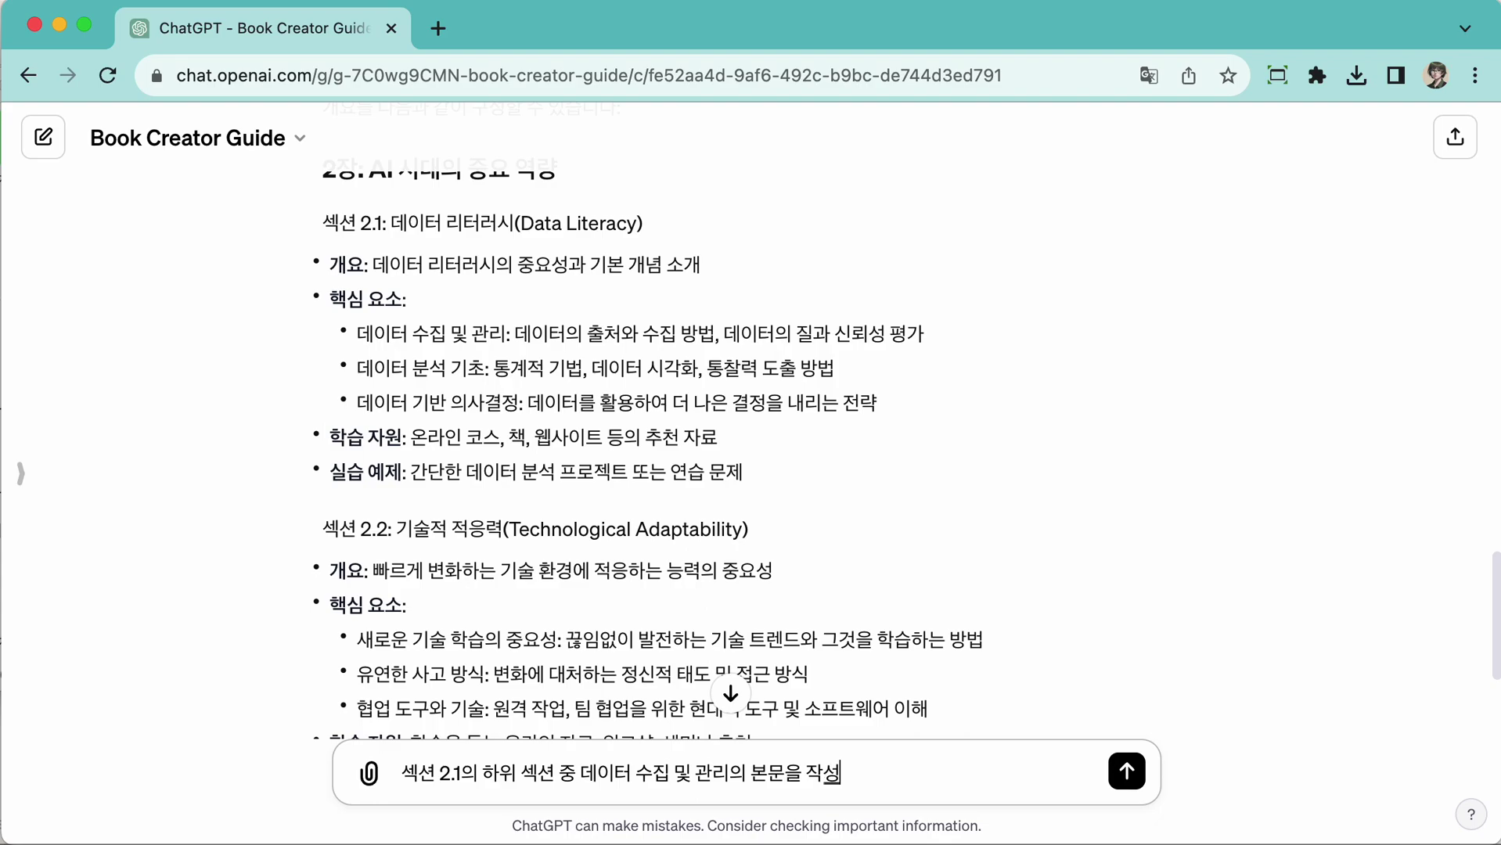
text(해 주세요)
key(Return)
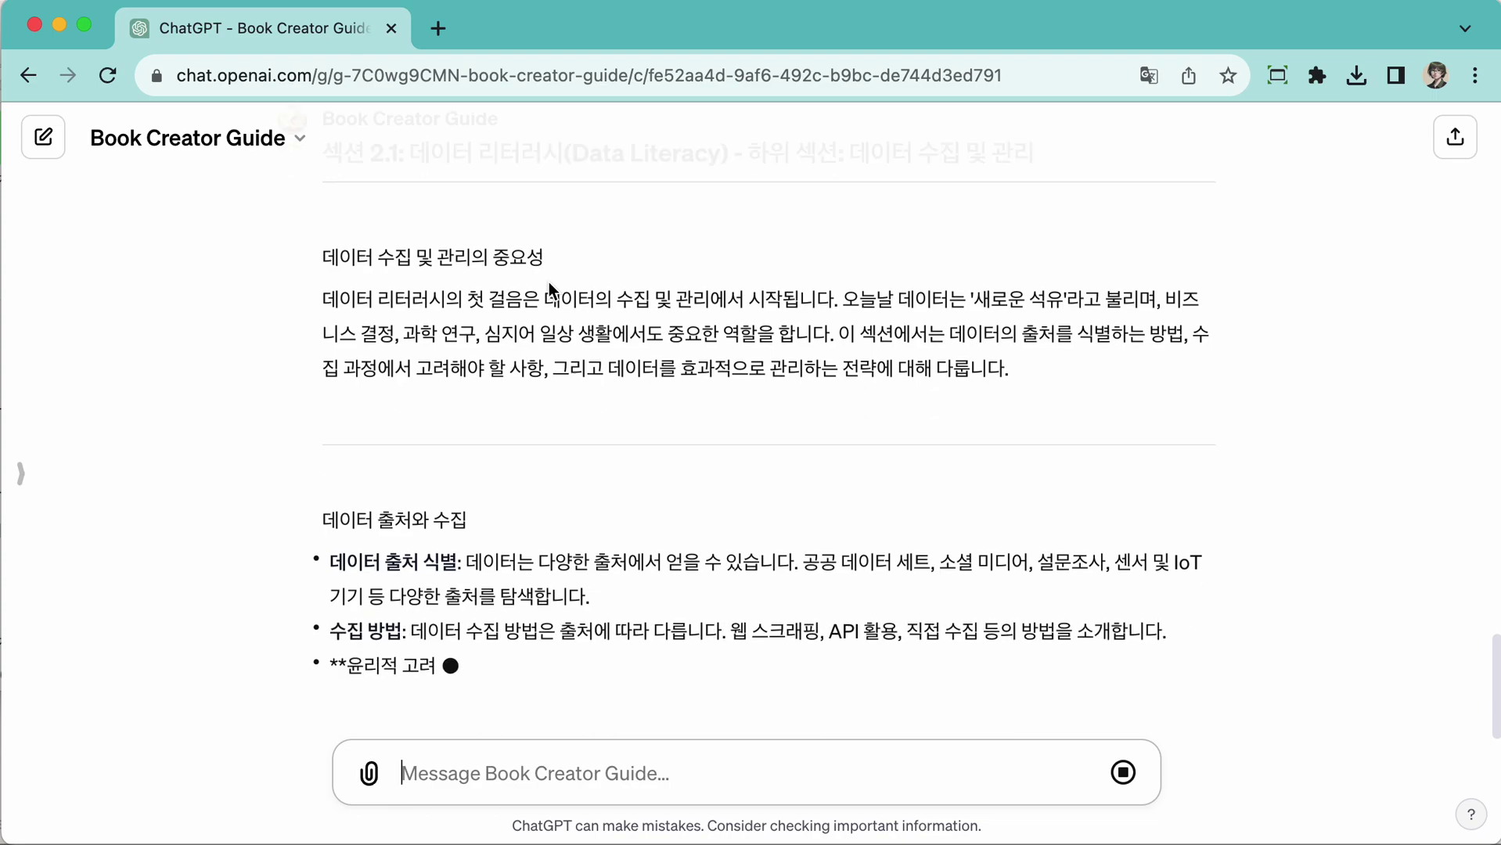
- Look back through the conversation at the chapter 2 section plan and the book's chapter-by-chapter overview
scroll(613, 363, up, 15)
scroll(613, 362, up, 15)
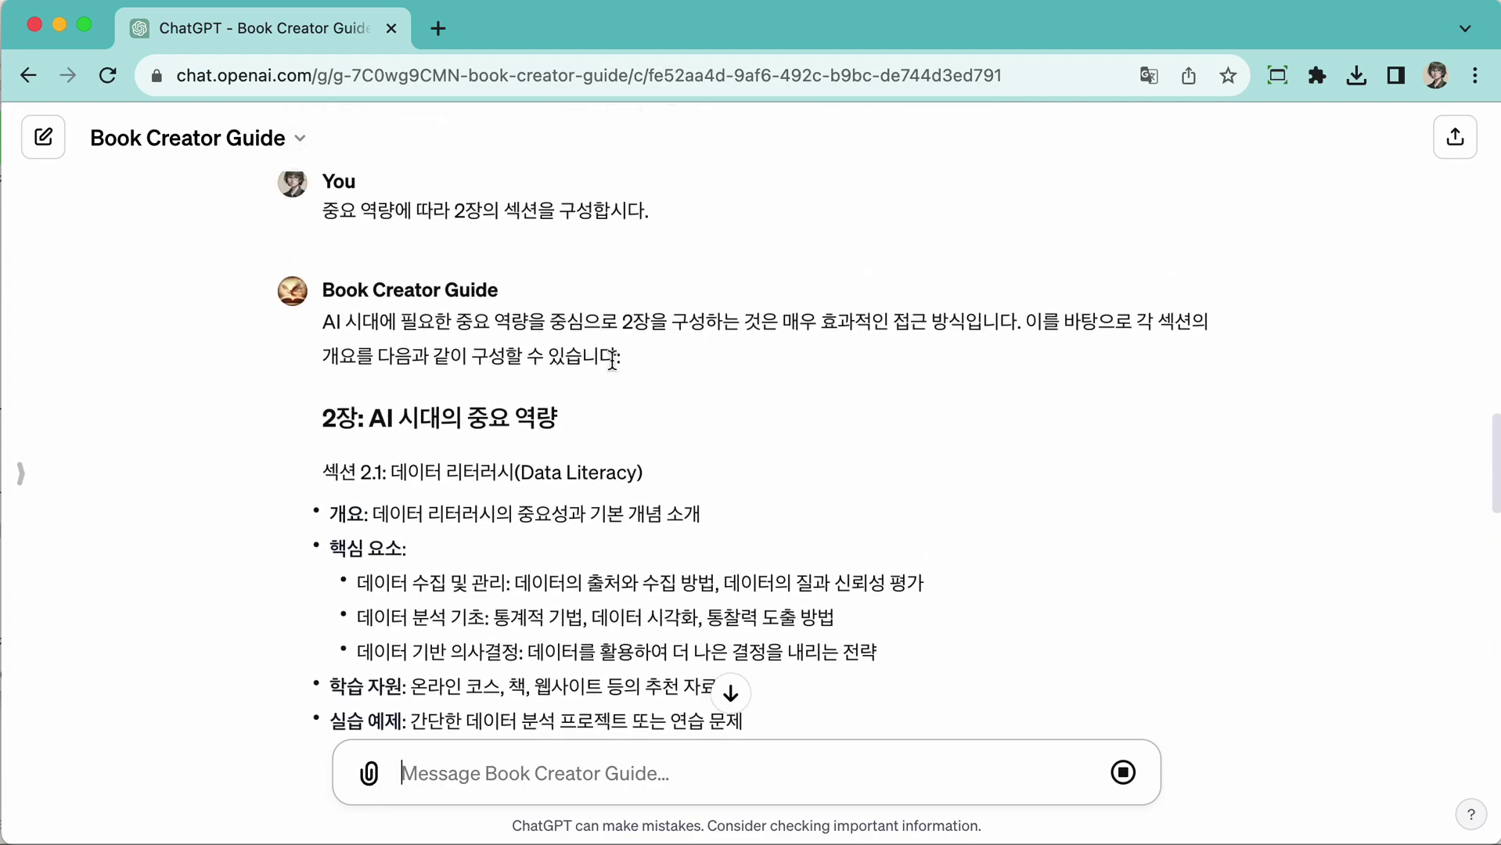
scroll(614, 368, up, 10)
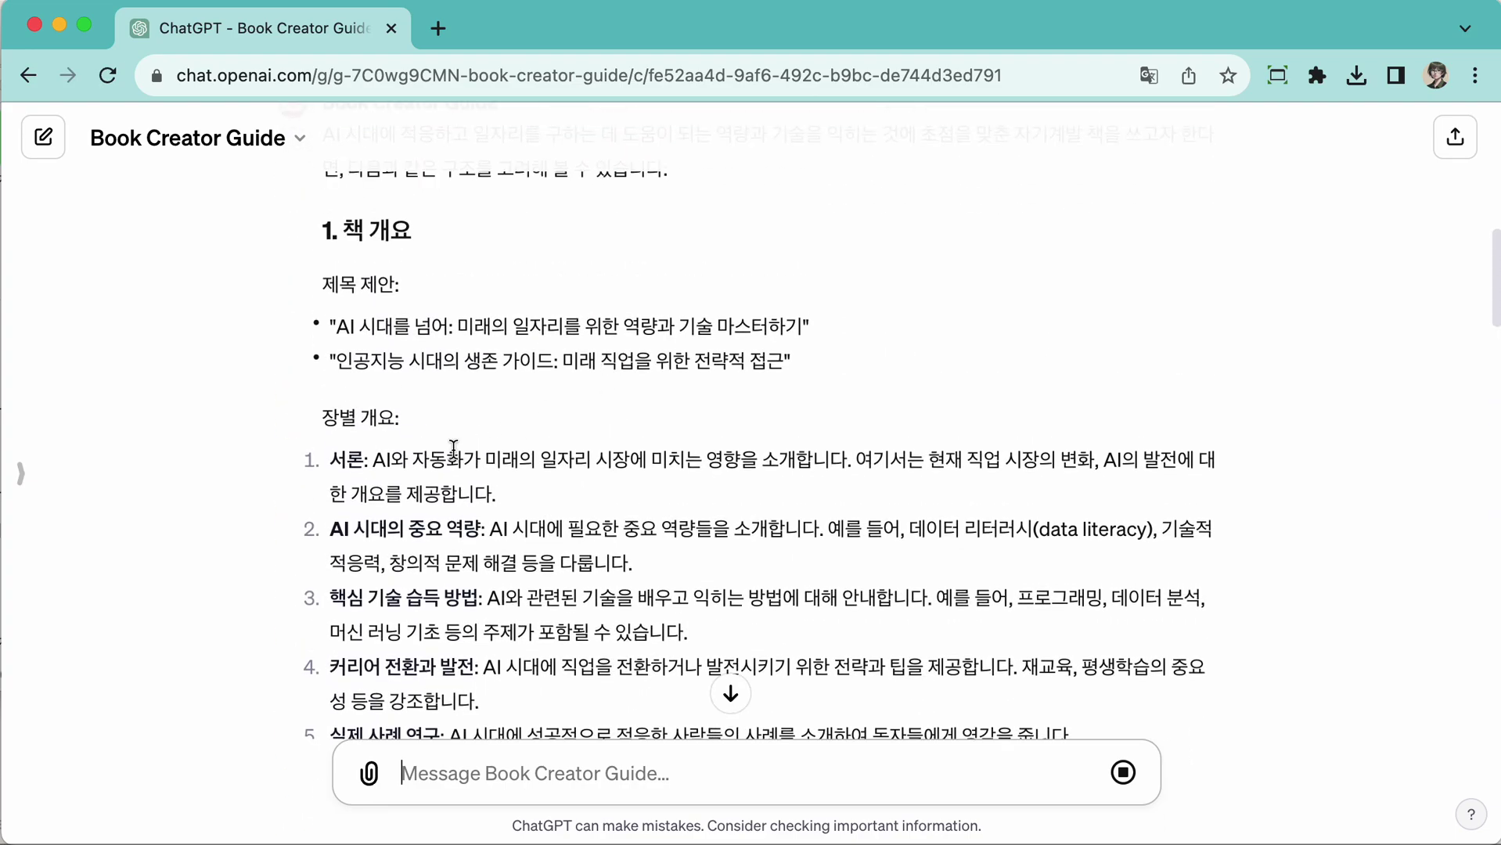
scroll(438, 450, down, 2)
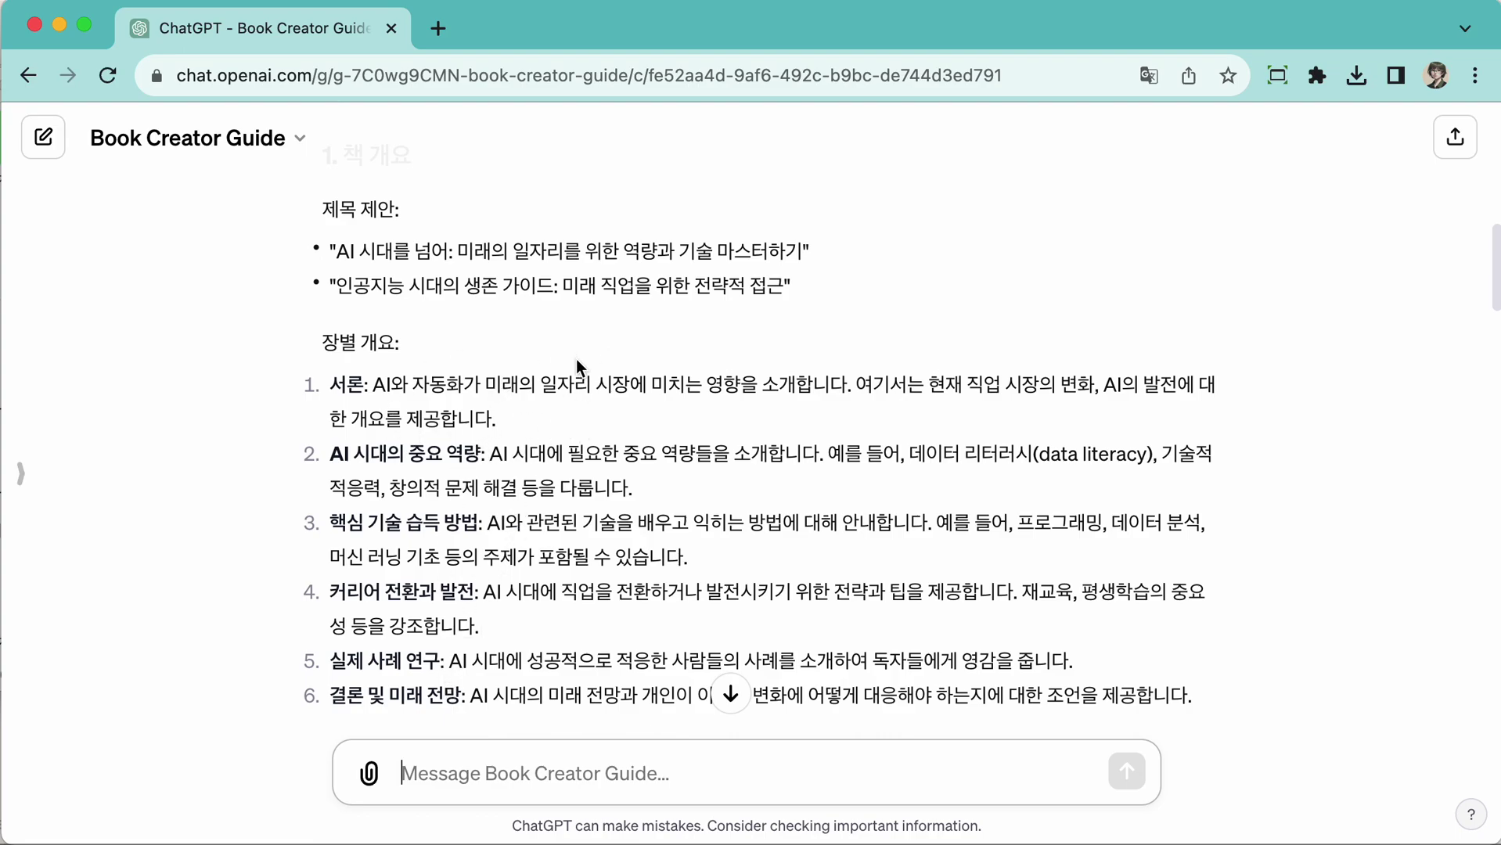
scroll(522, 388, down, 1)
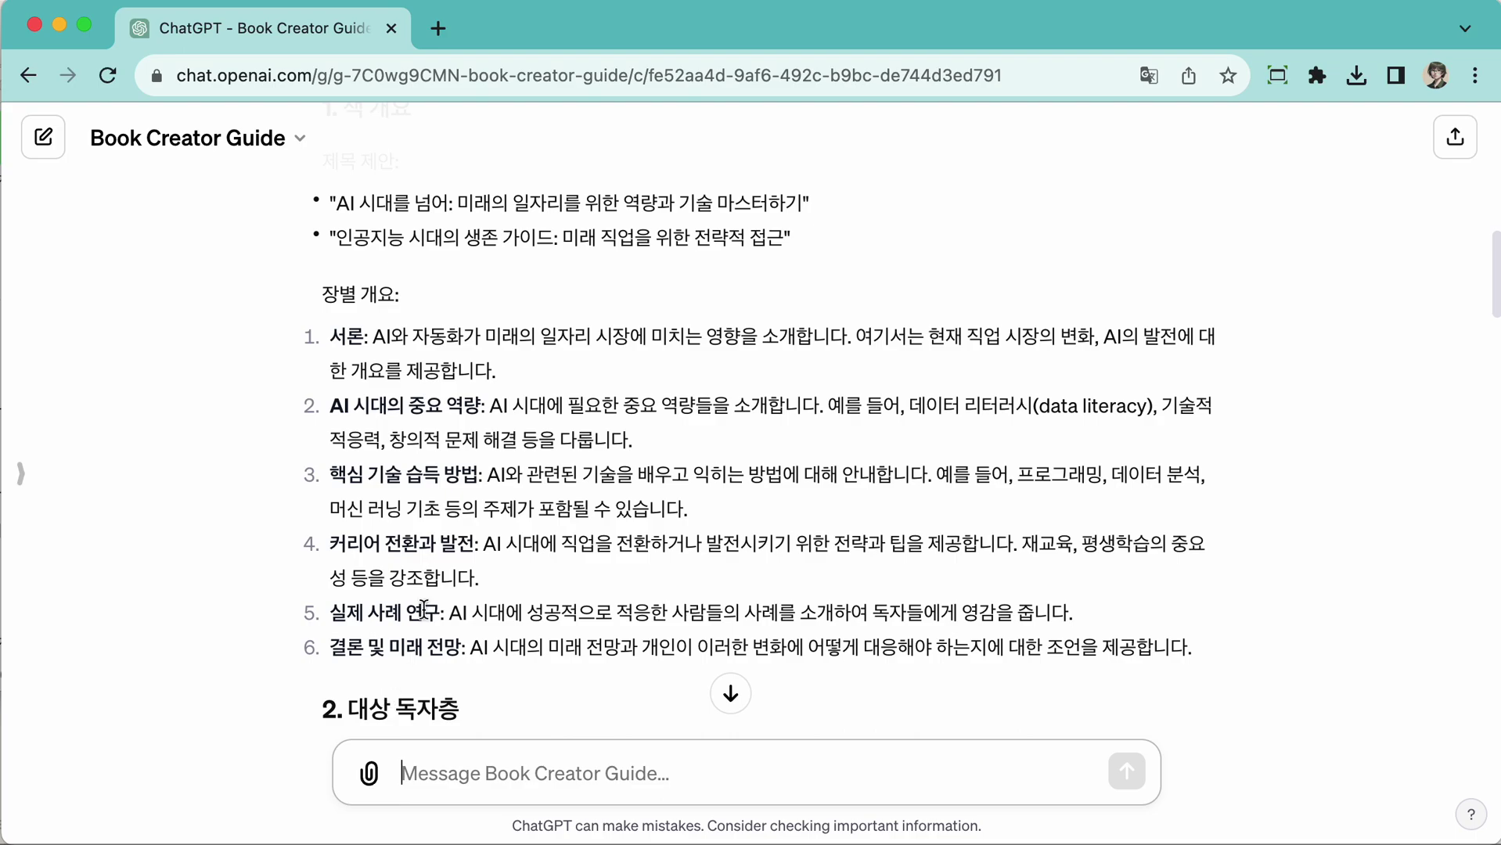
- Review the body text written for the section 2.1 subsection on data collection and management
scroll(490, 478, down, 15)
scroll(490, 478, down, 10)
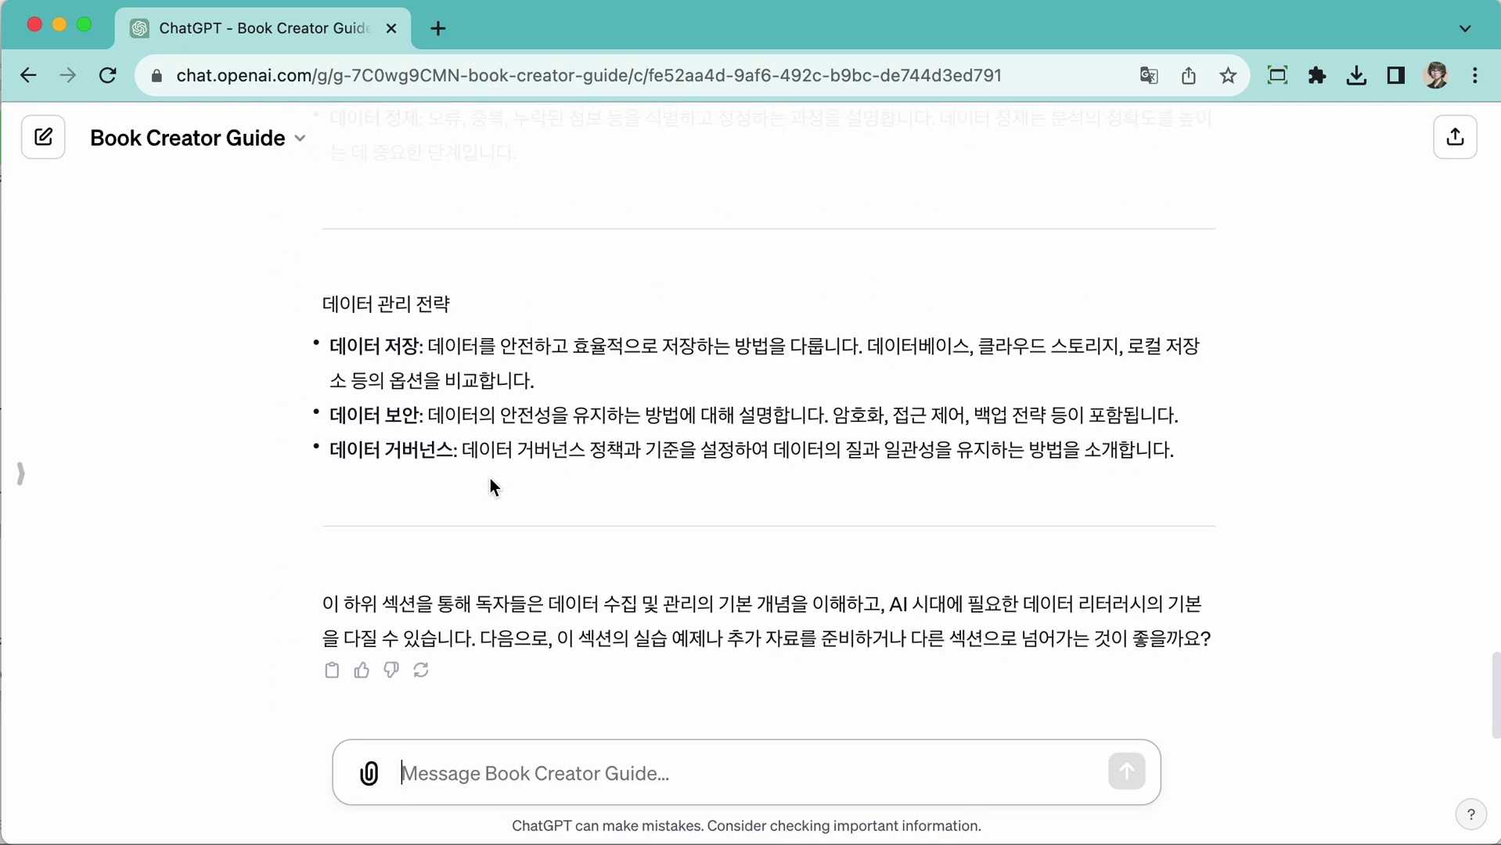
scroll(490, 478, up, 8)
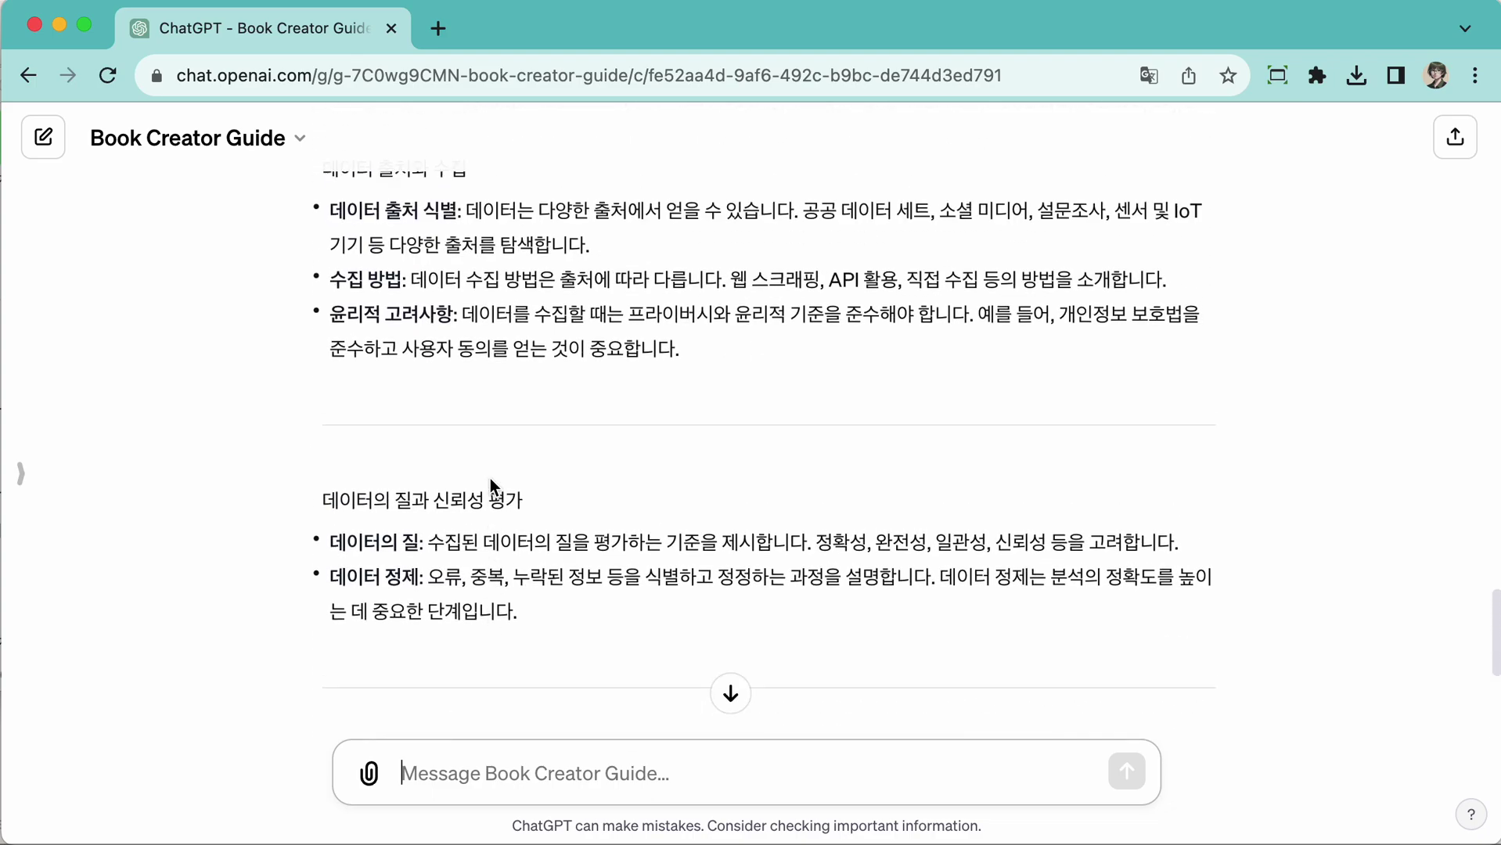
scroll(490, 480, up, 7)
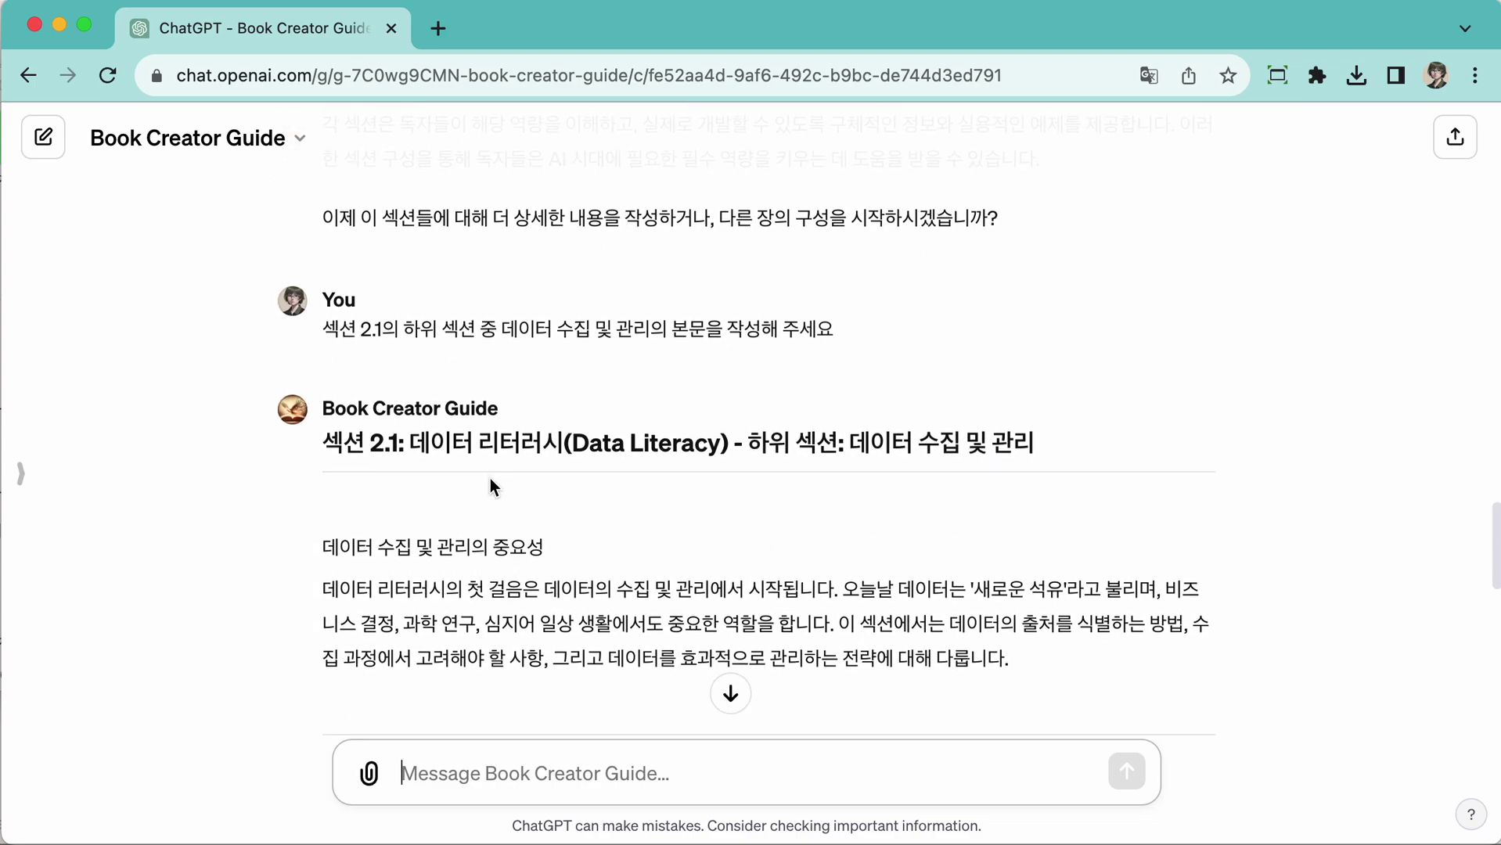
scroll(490, 478, down, 6)
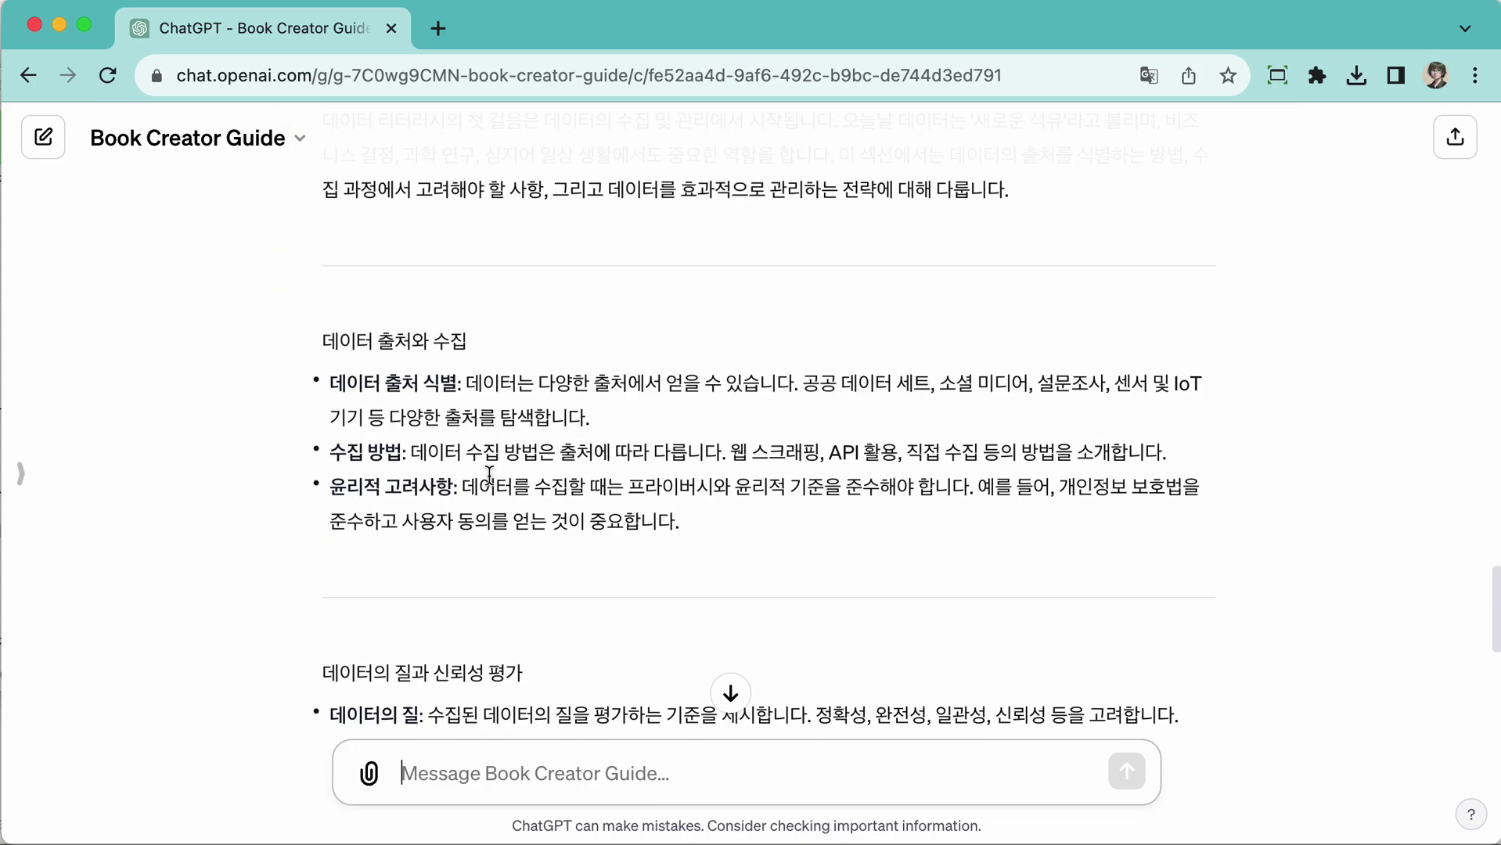
scroll(491, 473, down, 7)
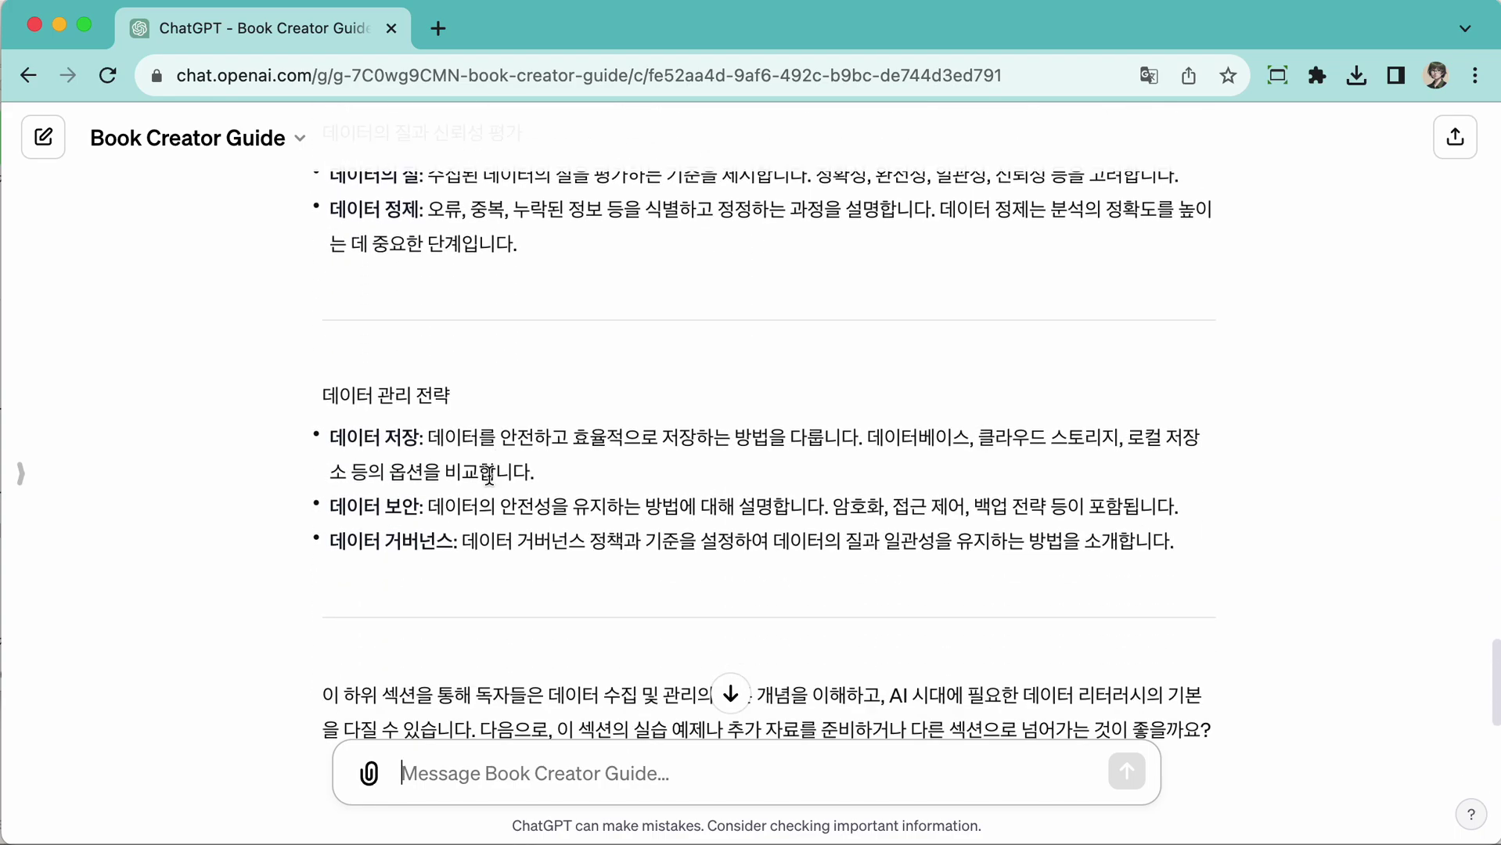
scroll(490, 474, down, 2)
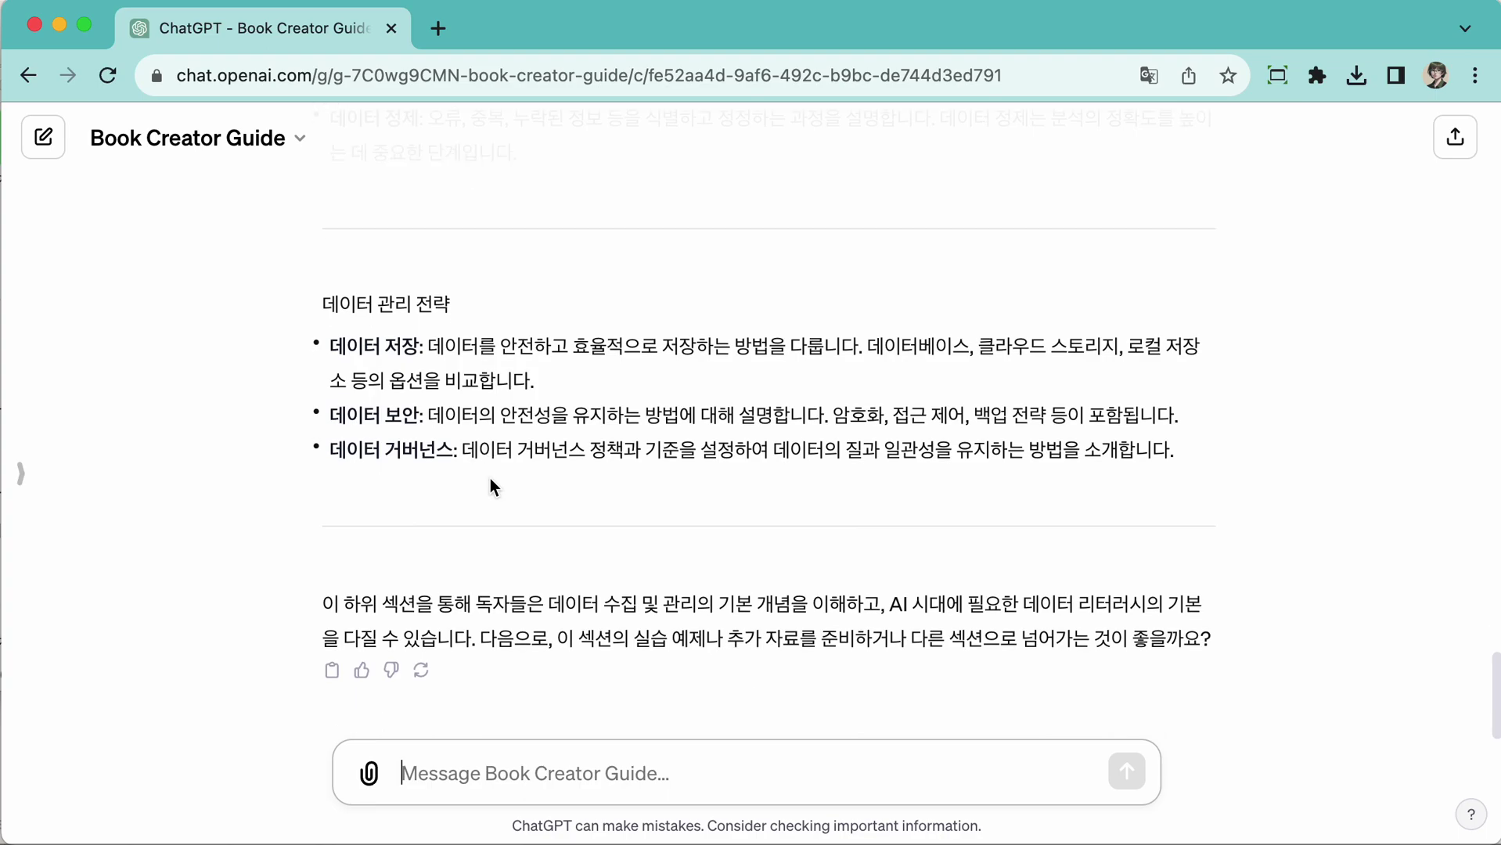
scroll(490, 478, up, 8)
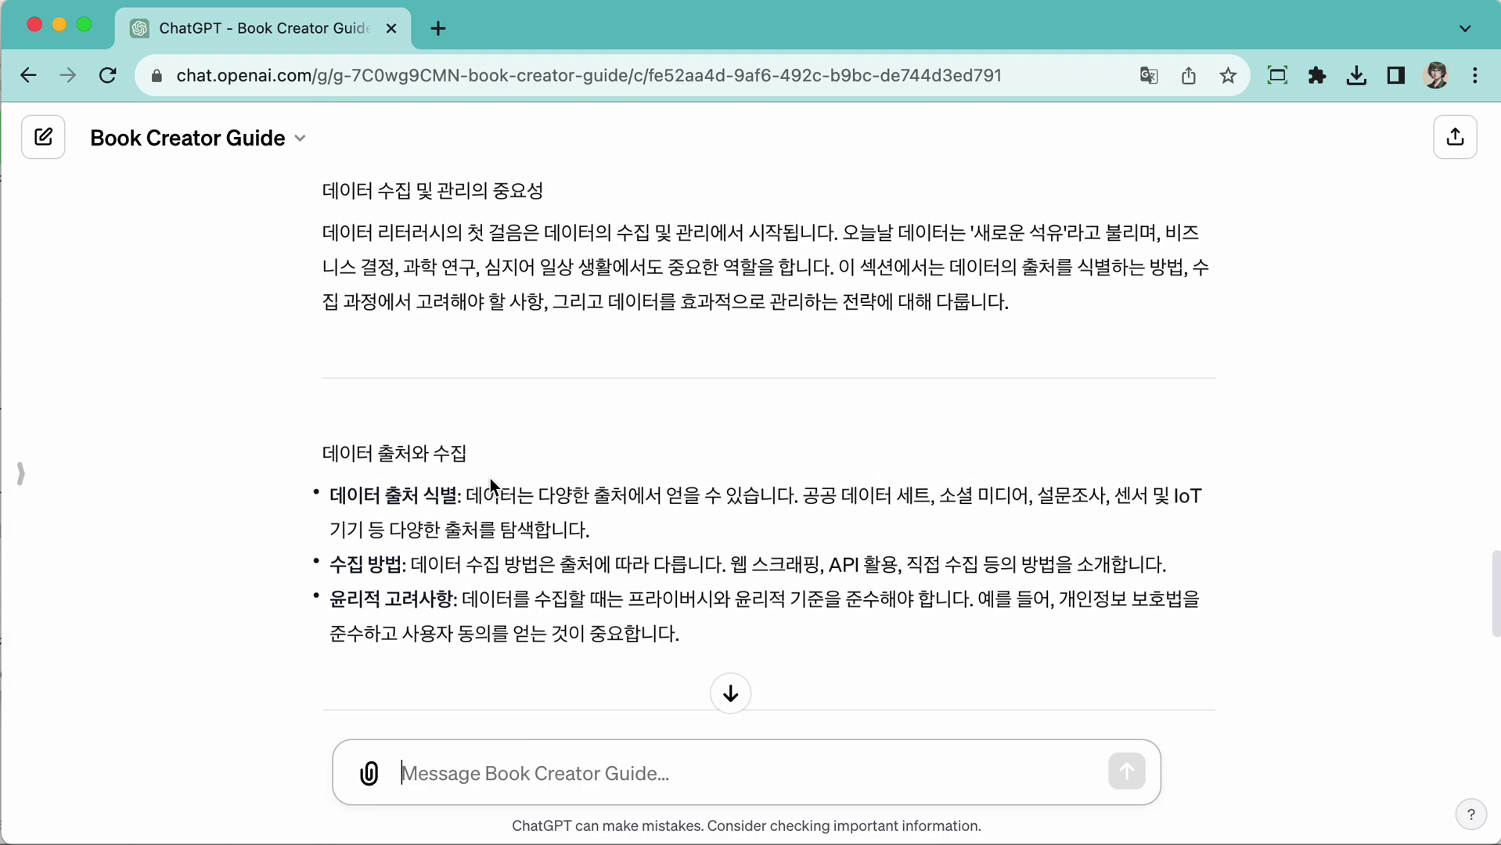
scroll(490, 478, down, 8)
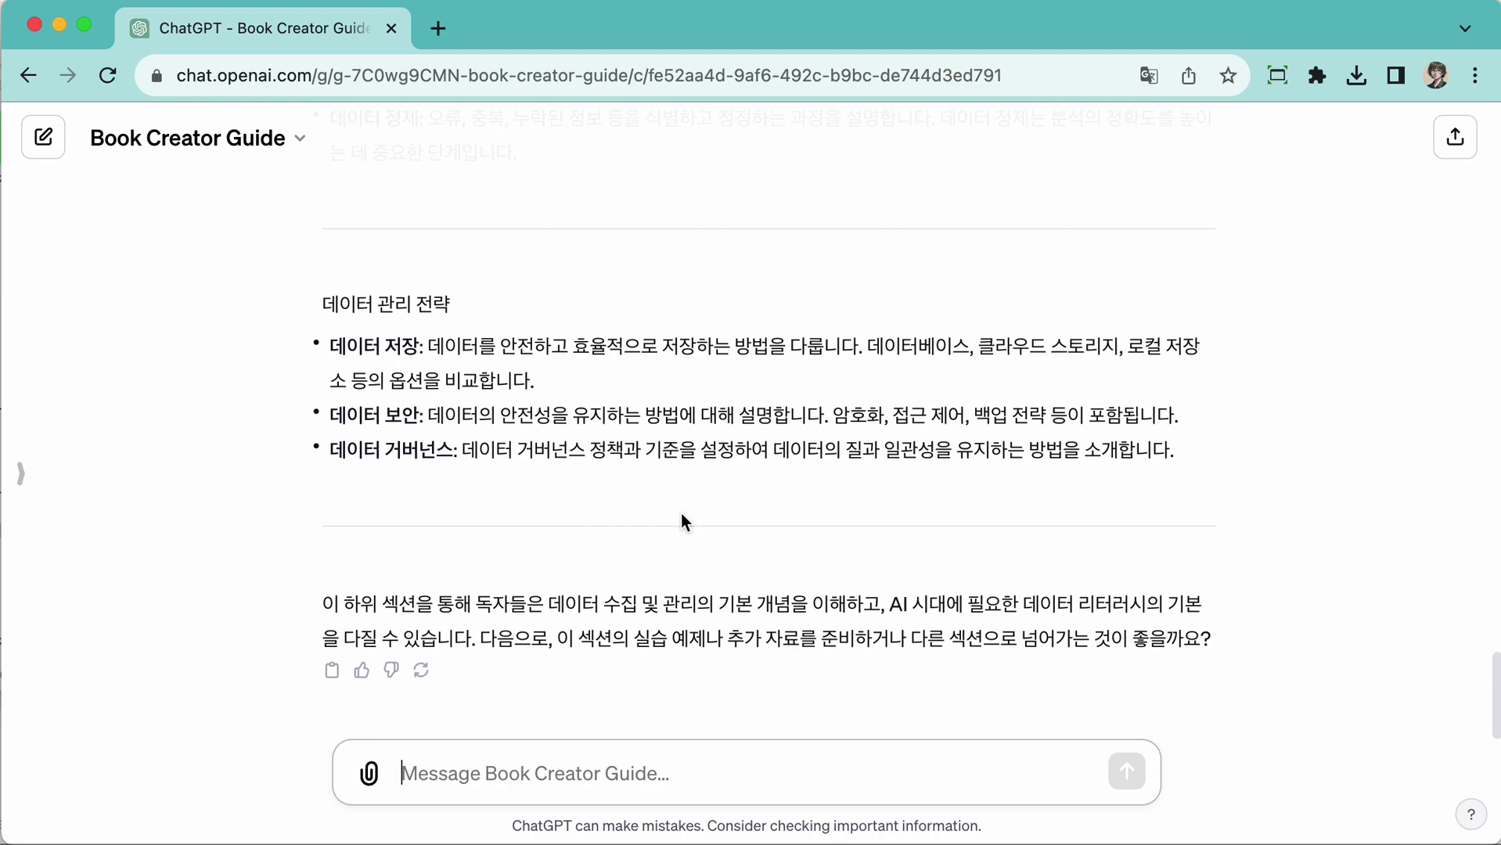
- Ask whether everything written so far can be saved as a Word file by sending "현재까지 작성한 내용을 docx로 저장할 수 있나요?"
click(607, 798)
text(현재까지 지)
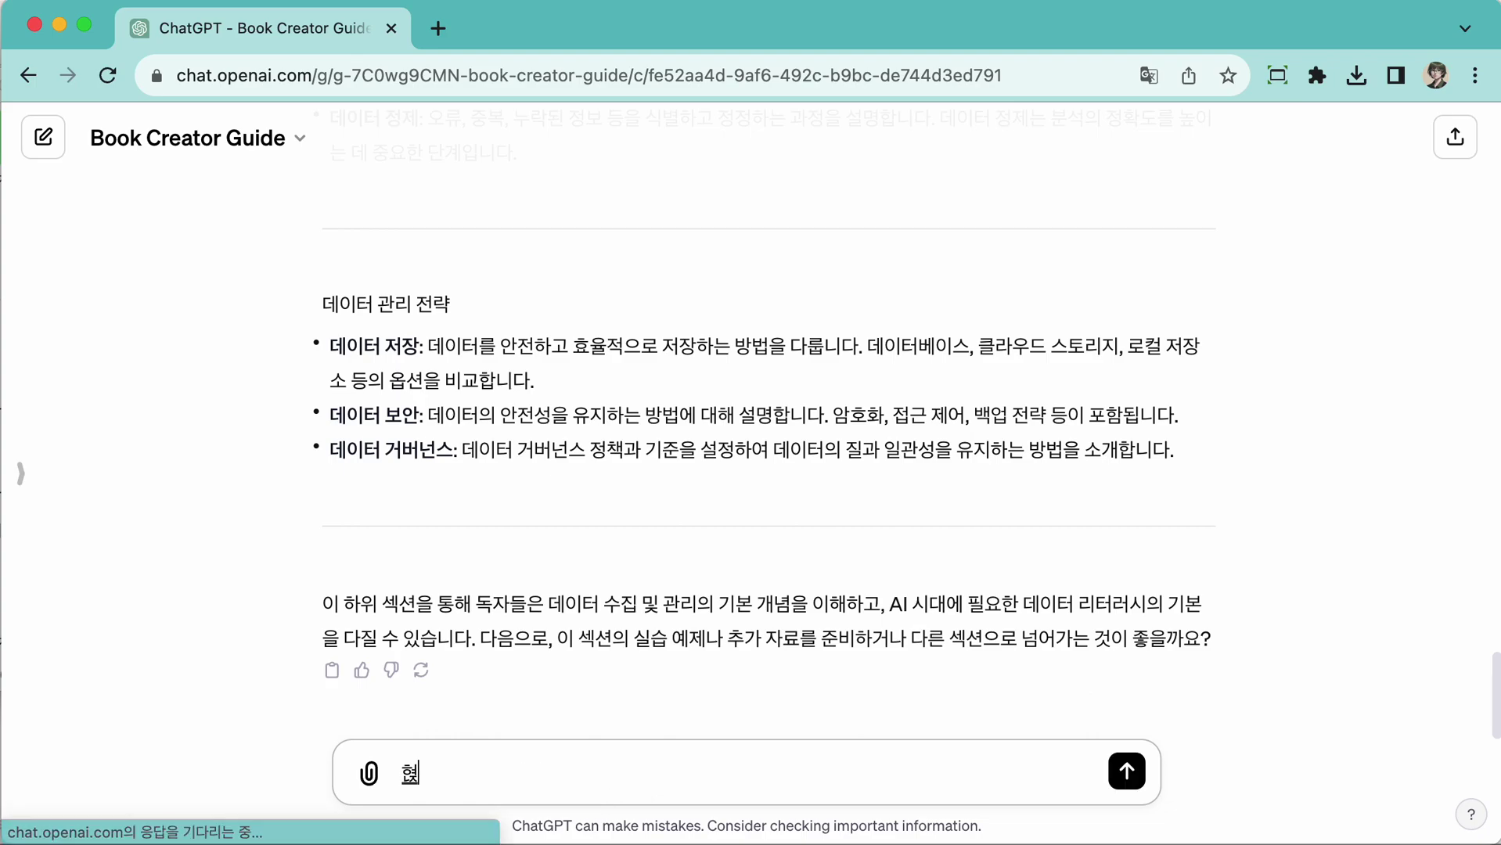
text(작성한 내용ㅇ)
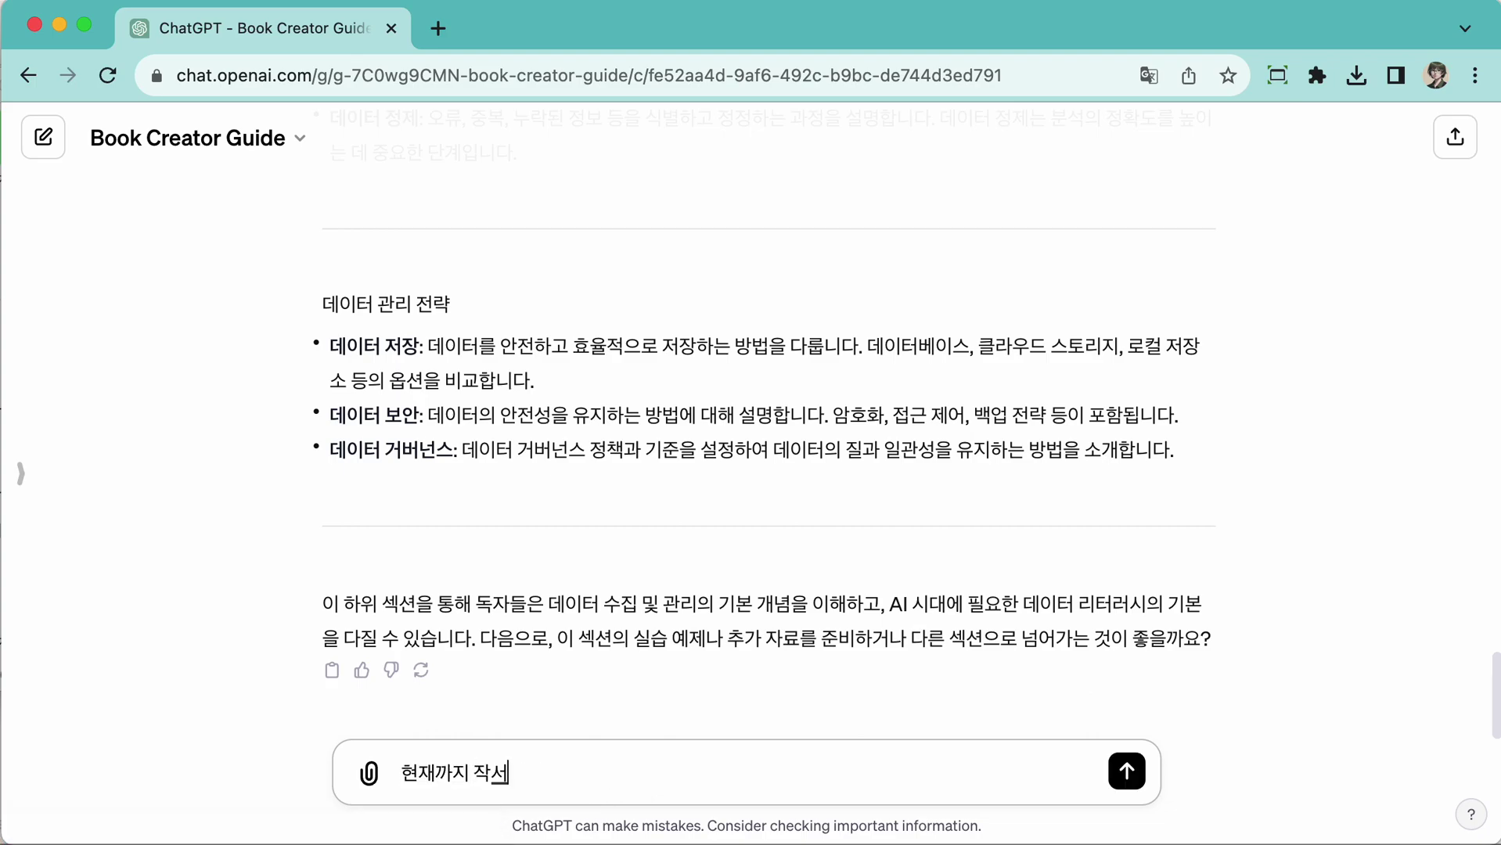
text(을)
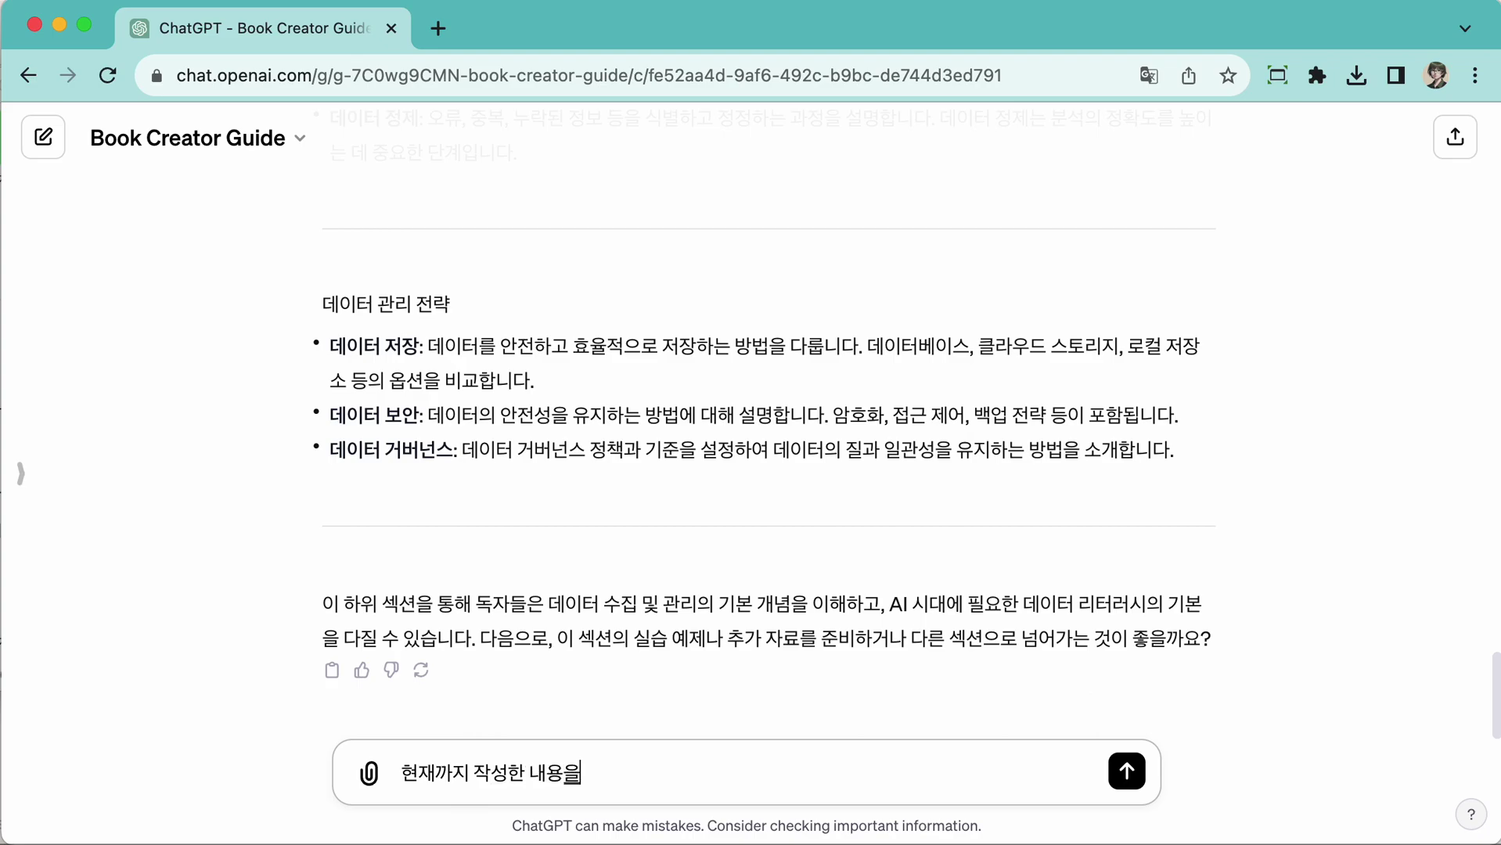
text( docx로 저장)
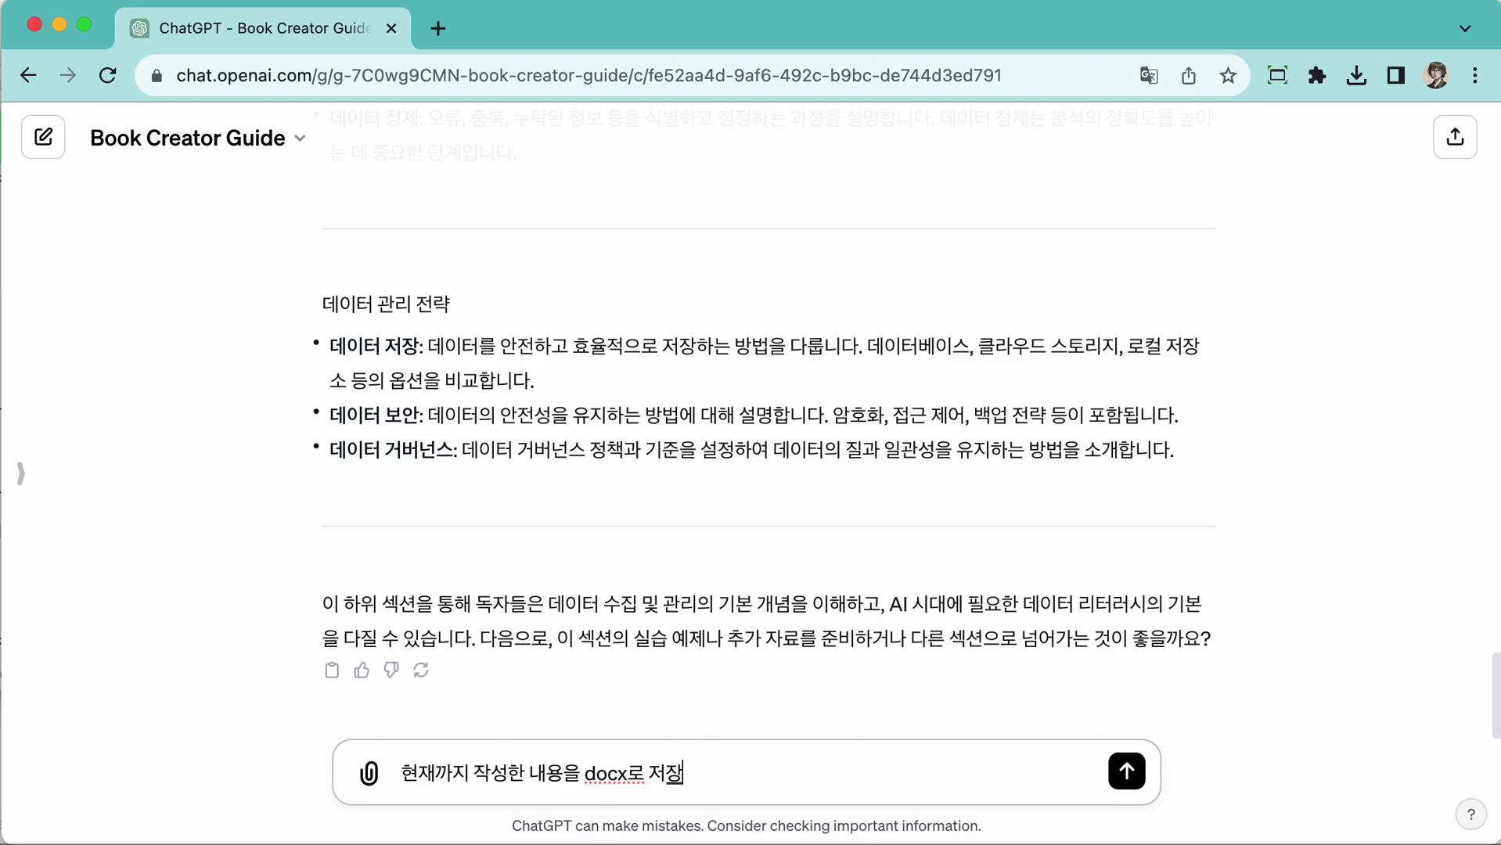
text(할 수 있나요?)
key(Return)
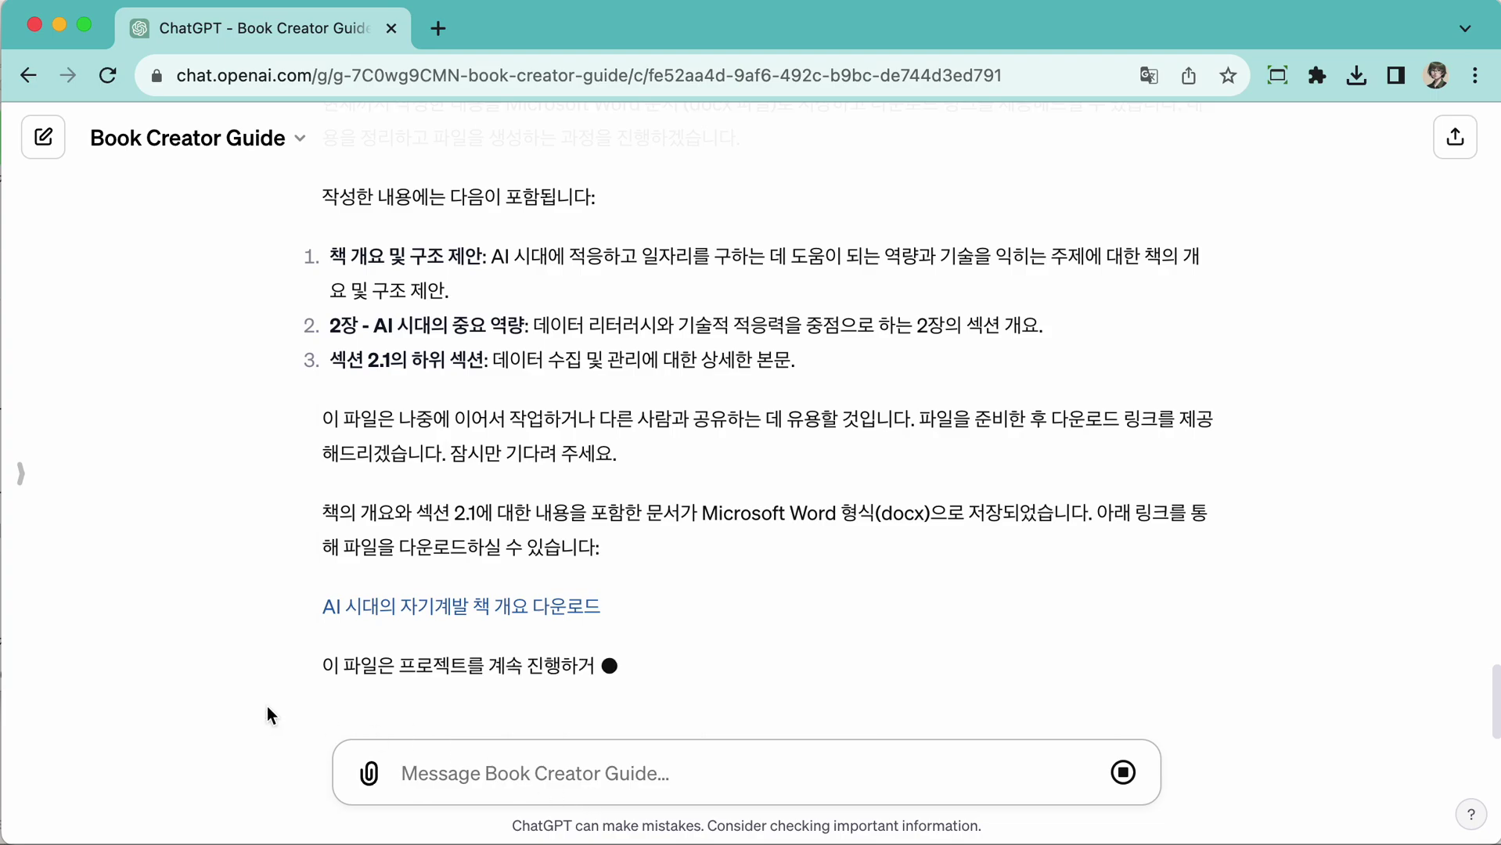
- Download the book outline file AI_Era_Self_Development_Book_Outline.docx, open it in Word and read through its contents
click(458, 605)
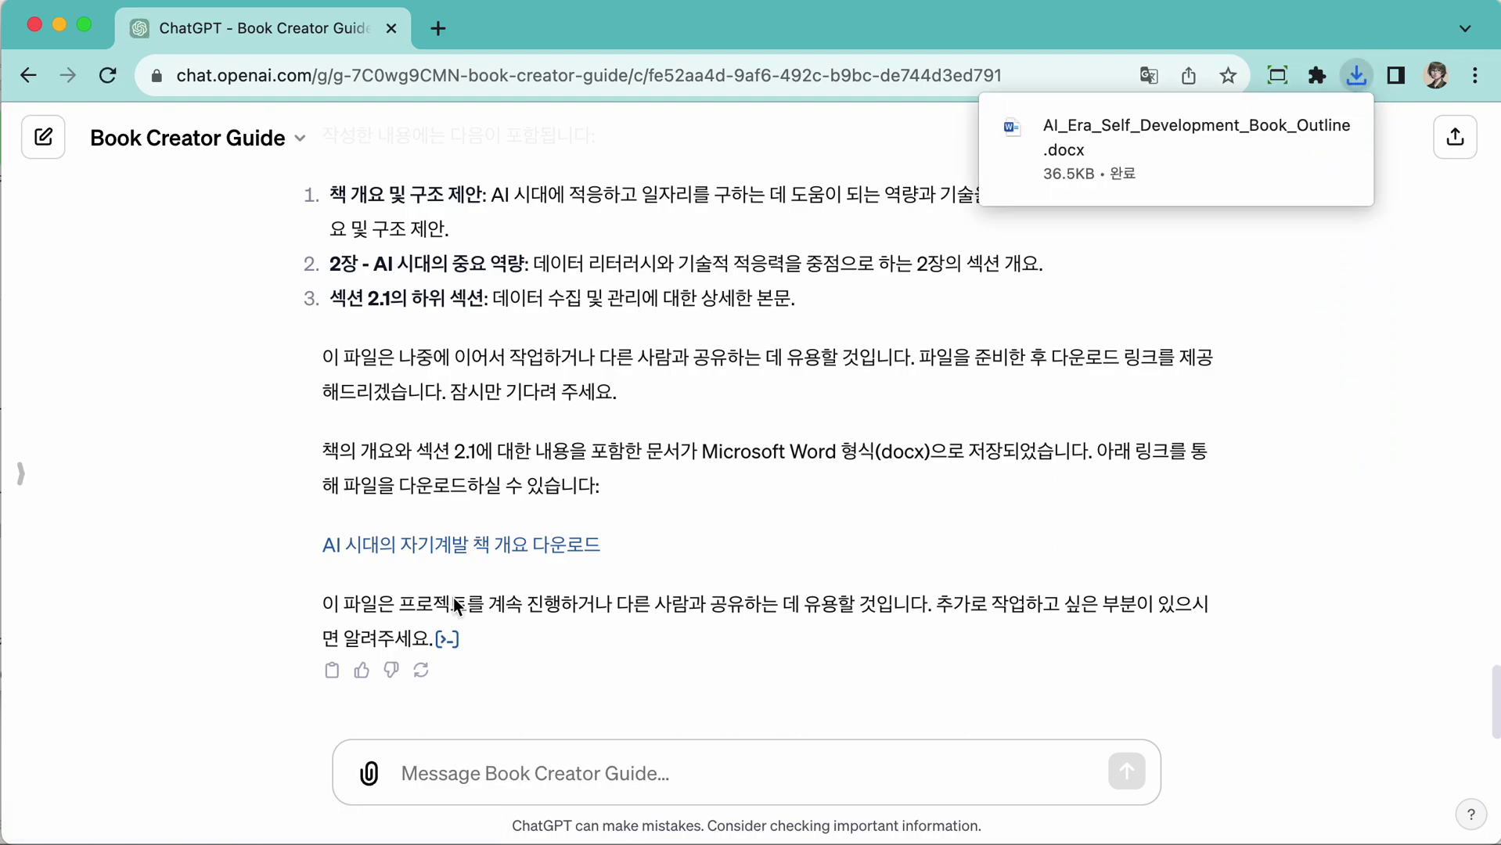
click(1149, 141)
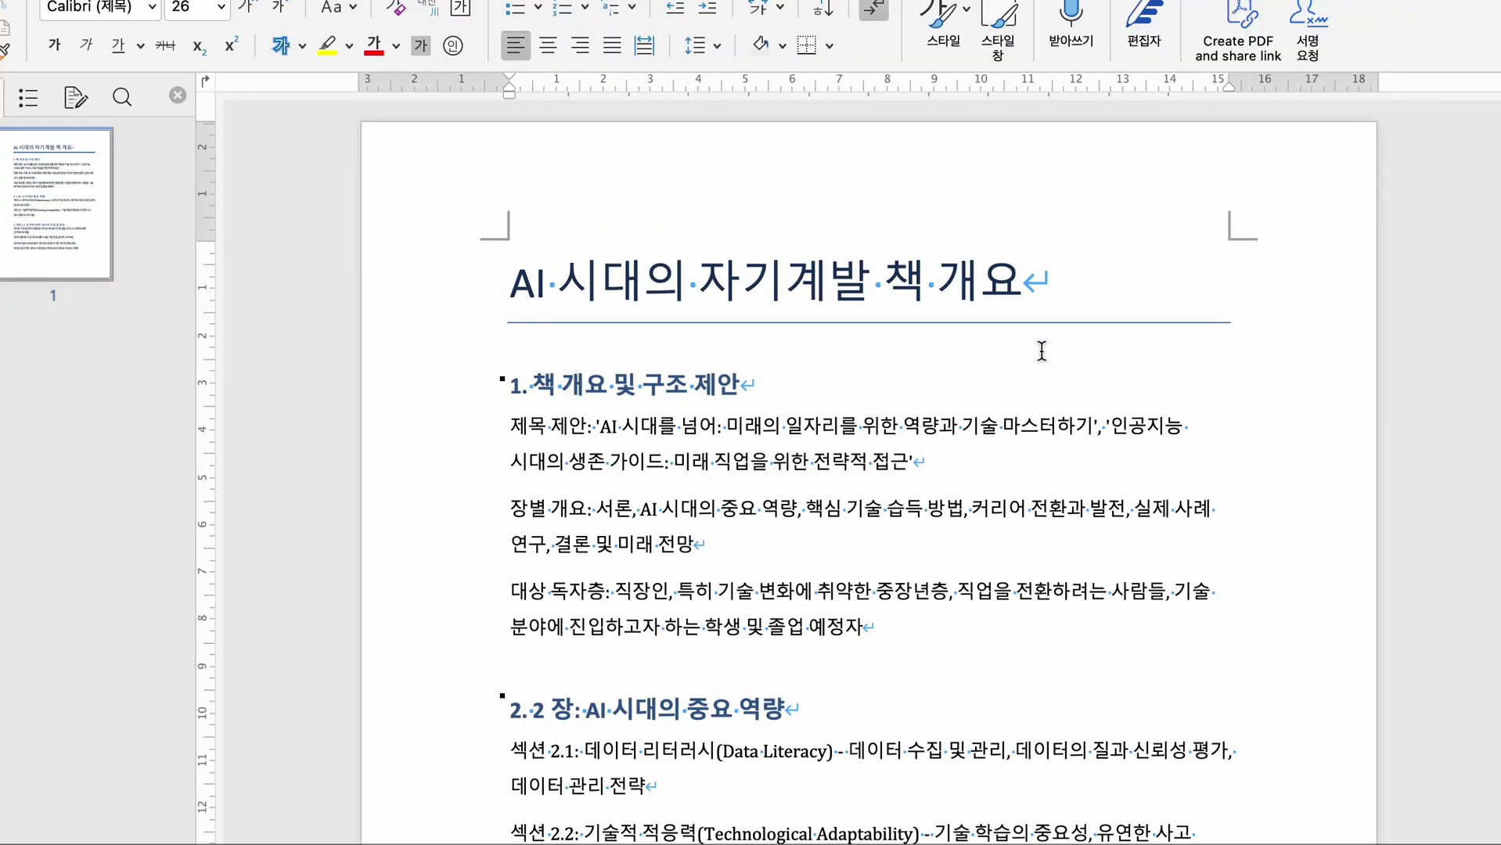
scroll(1042, 351, down, 5)
scroll(1042, 350, down, 3)
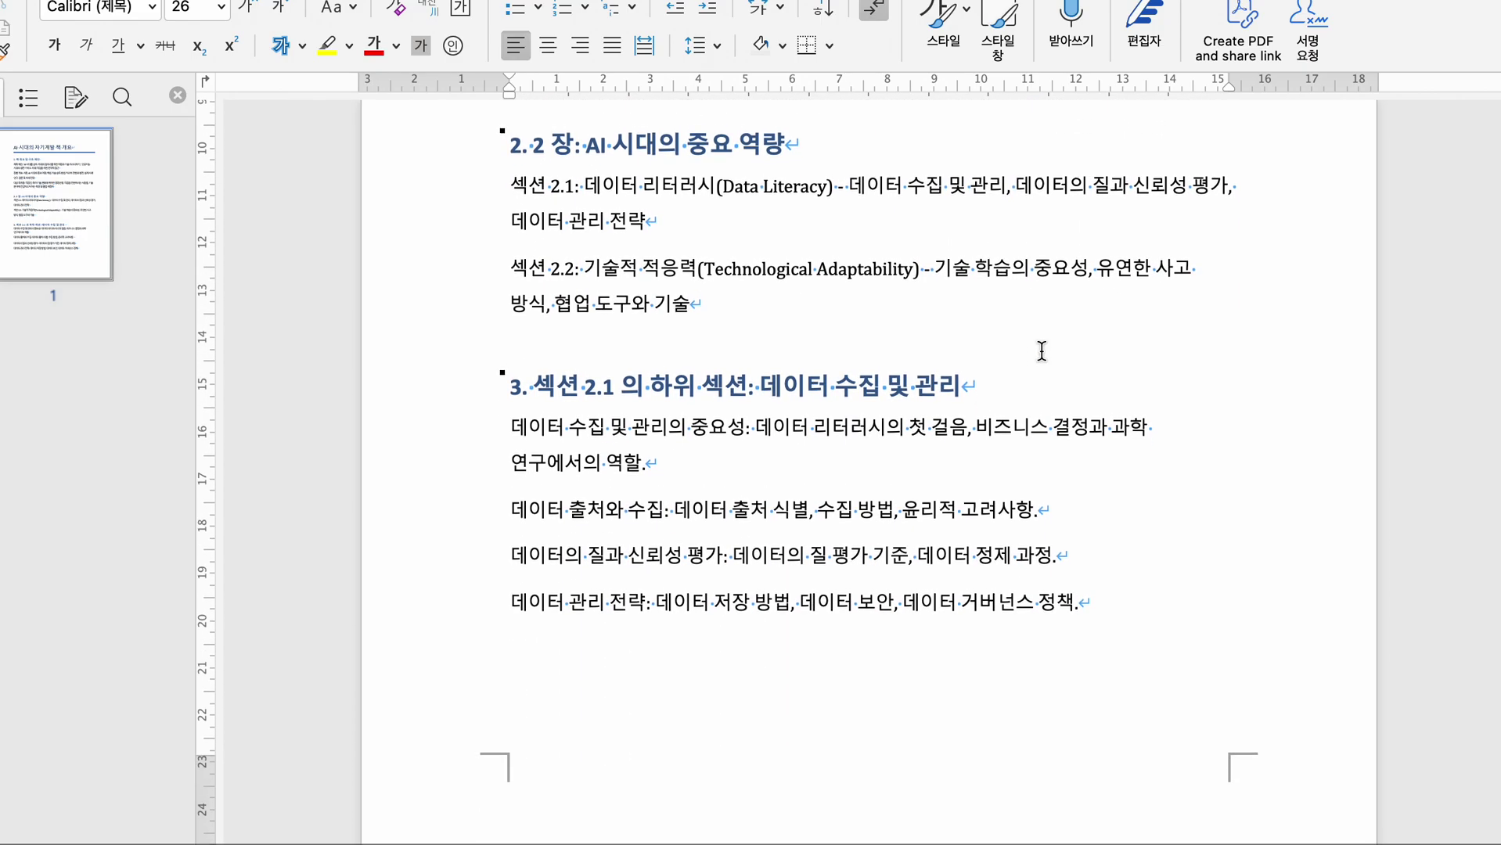
scroll(1041, 351, up, 8)
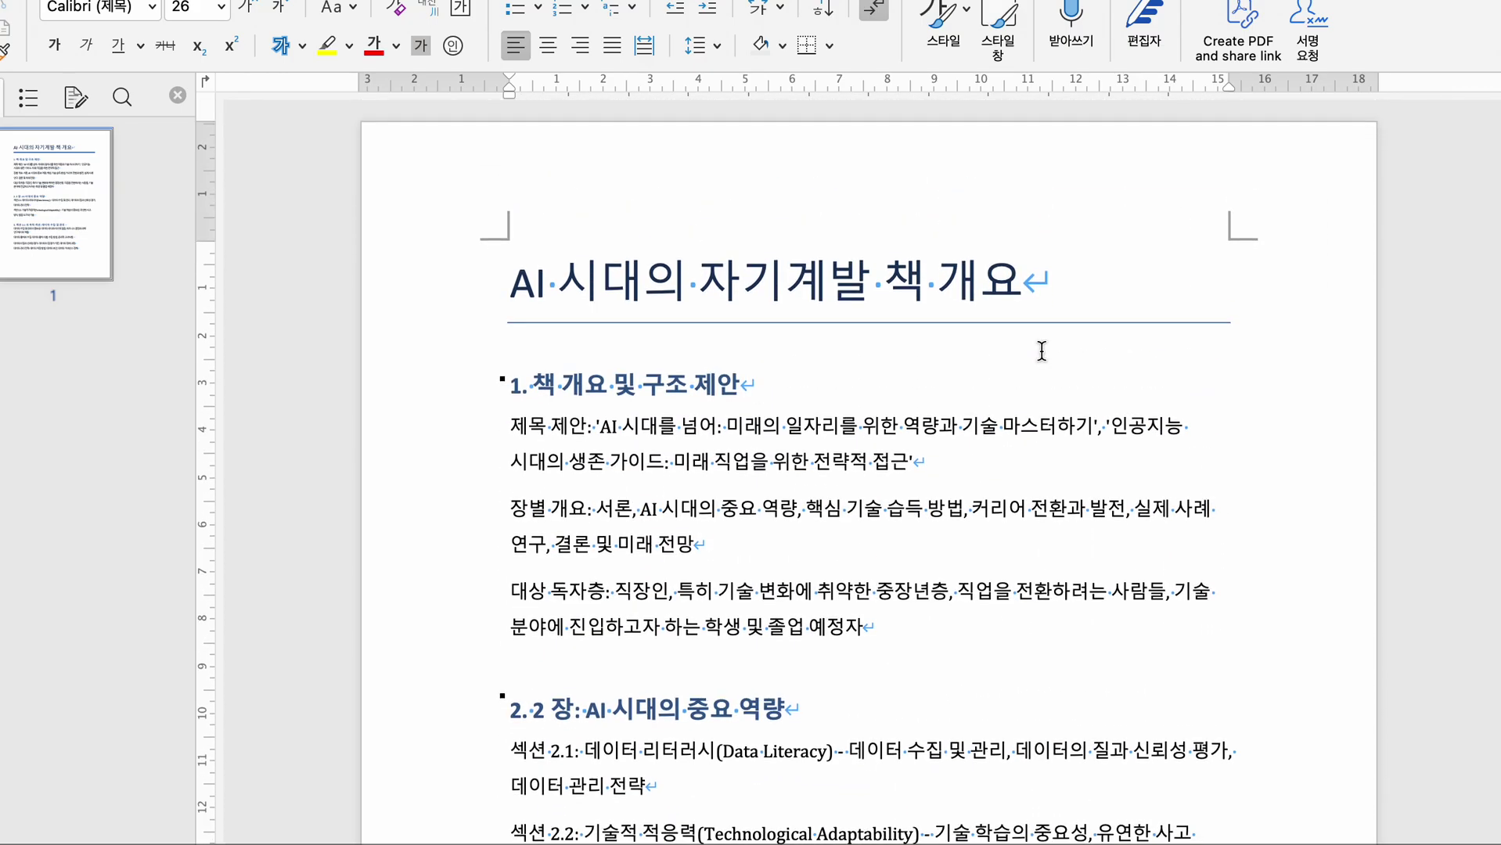
- Switch back to ChatGPT and review the export reply, the section 2.1 body text and the chapter 2 section plan
key(super+Tab)
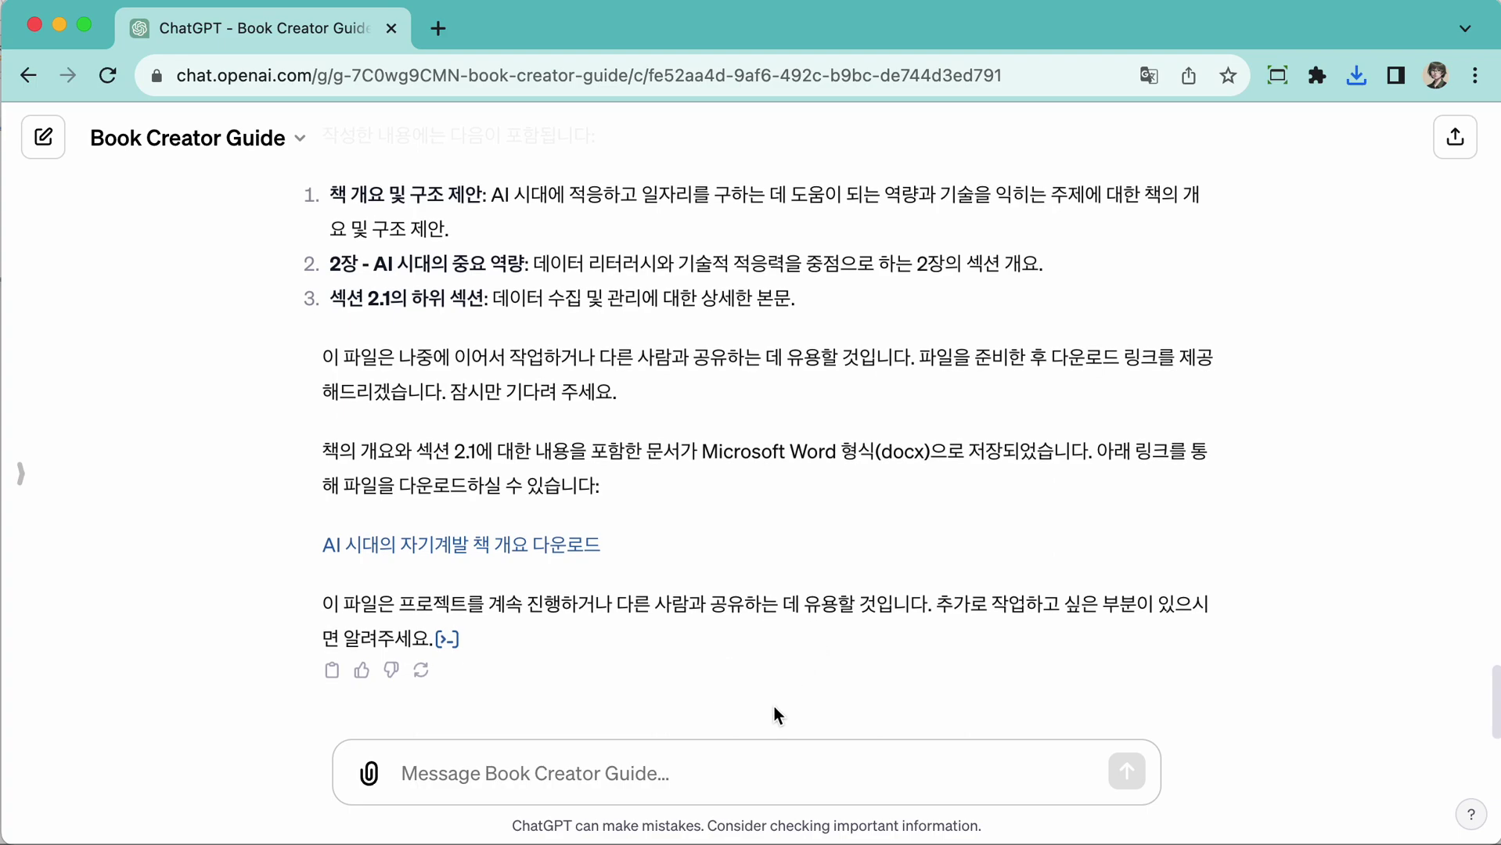
scroll(840, 558, up, 5)
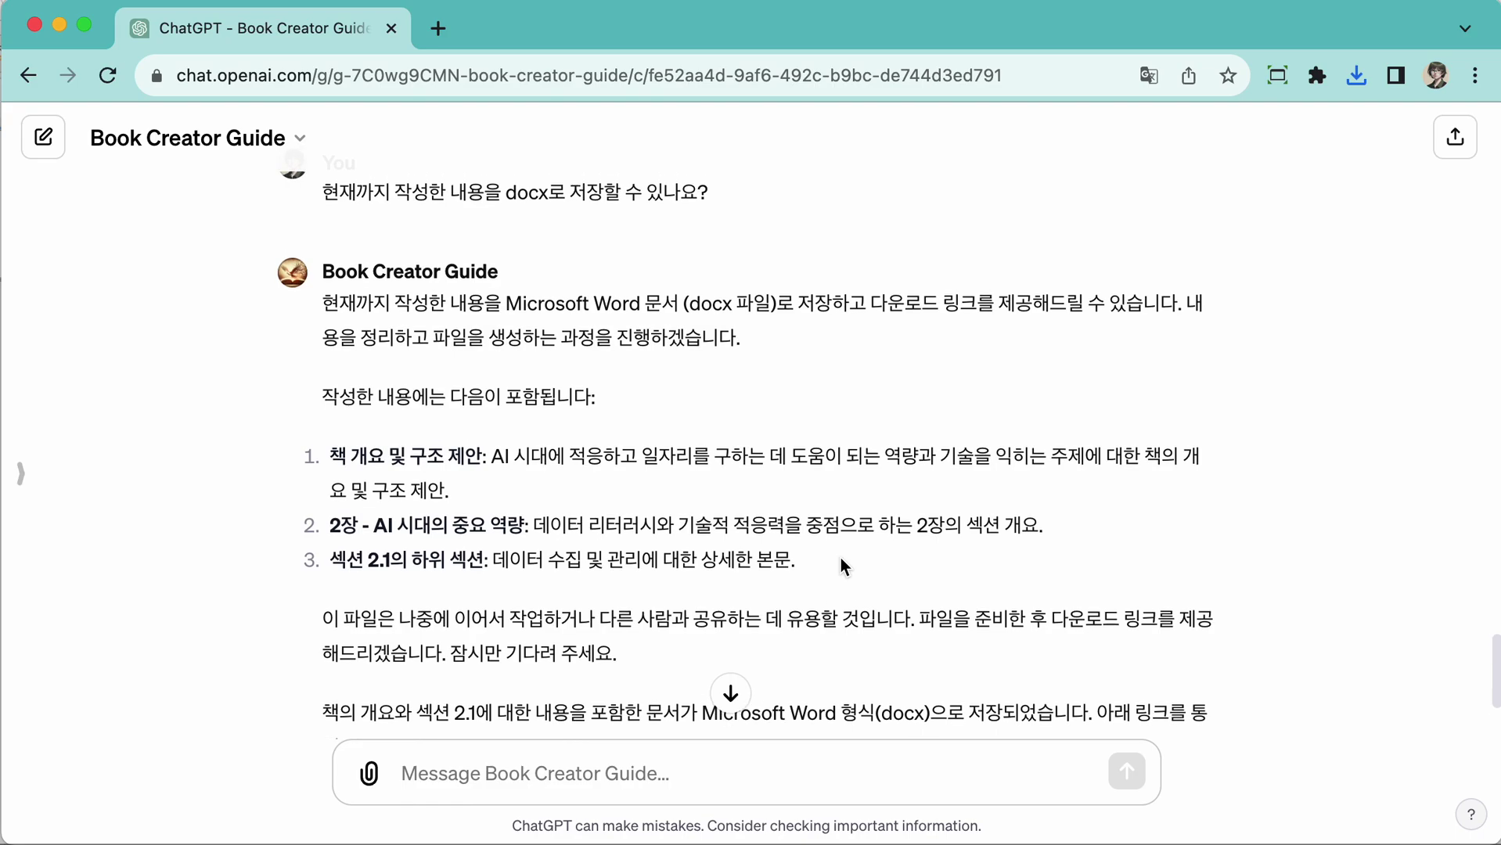
scroll(840, 558, up, 15)
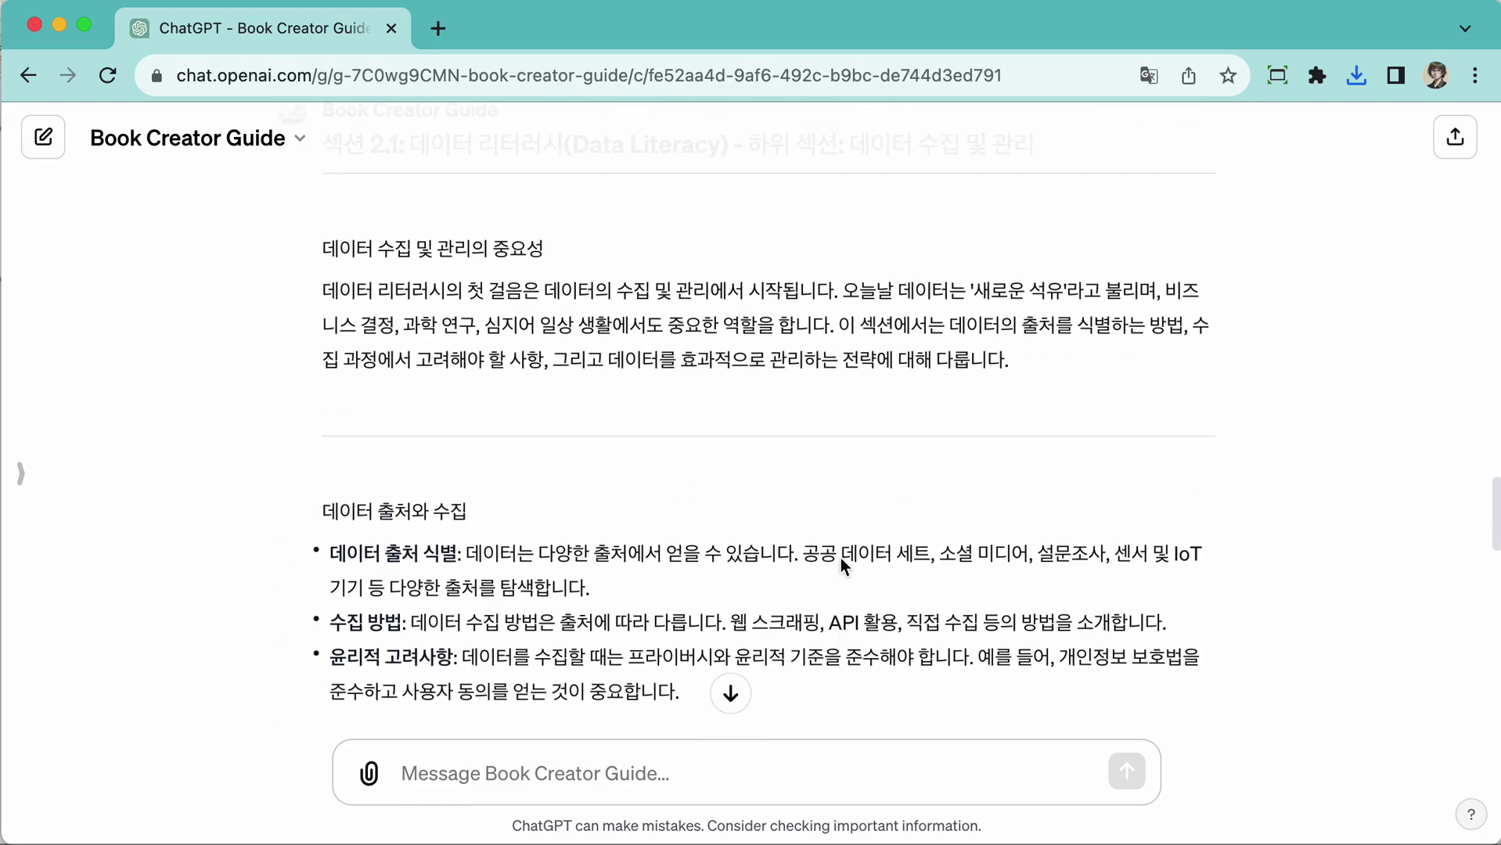
scroll(840, 558, up, 10)
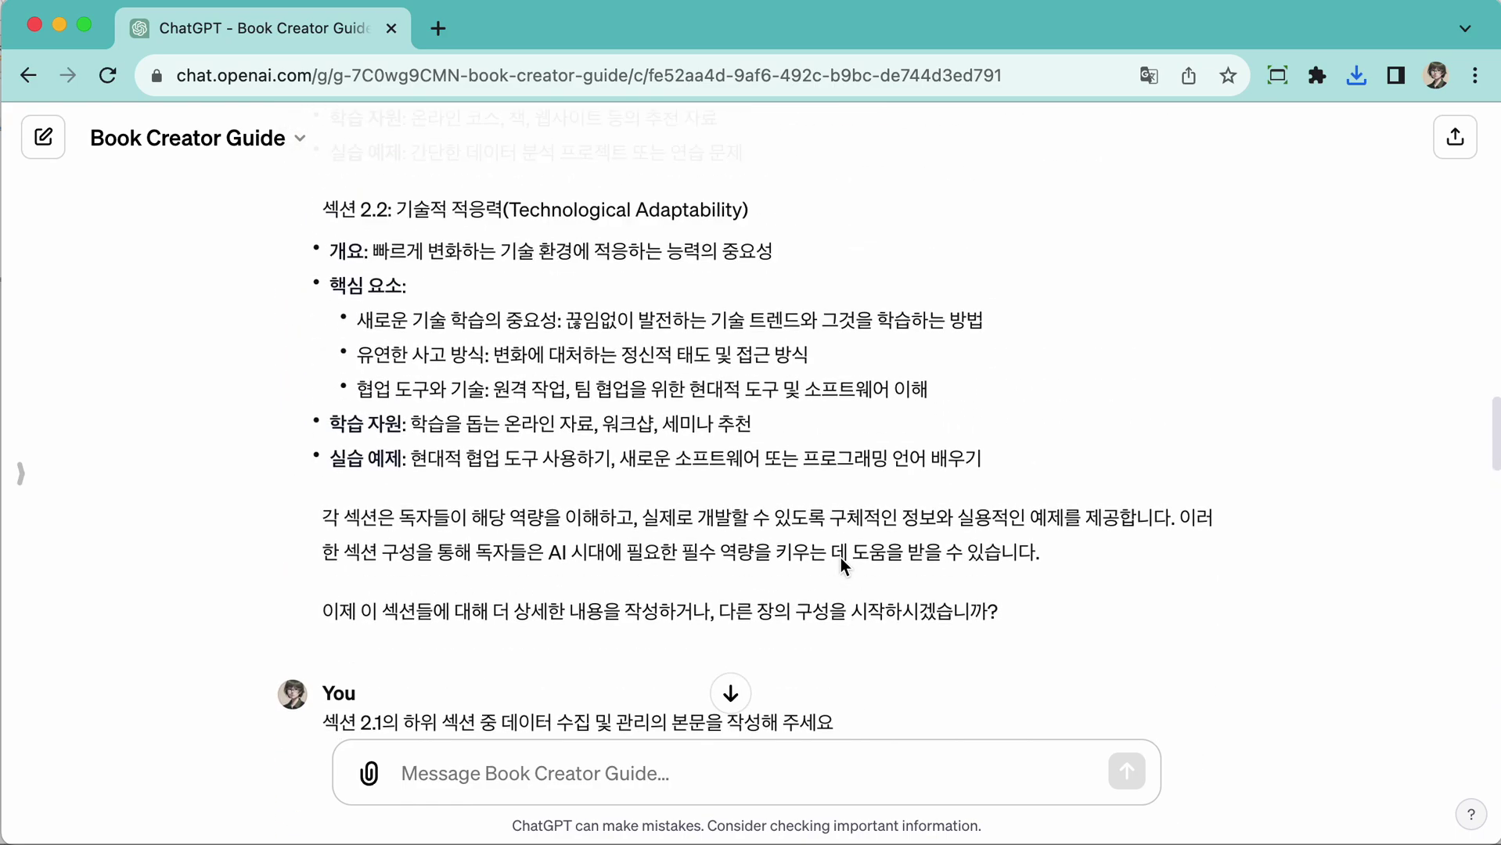
scroll(635, 424, up, 4)
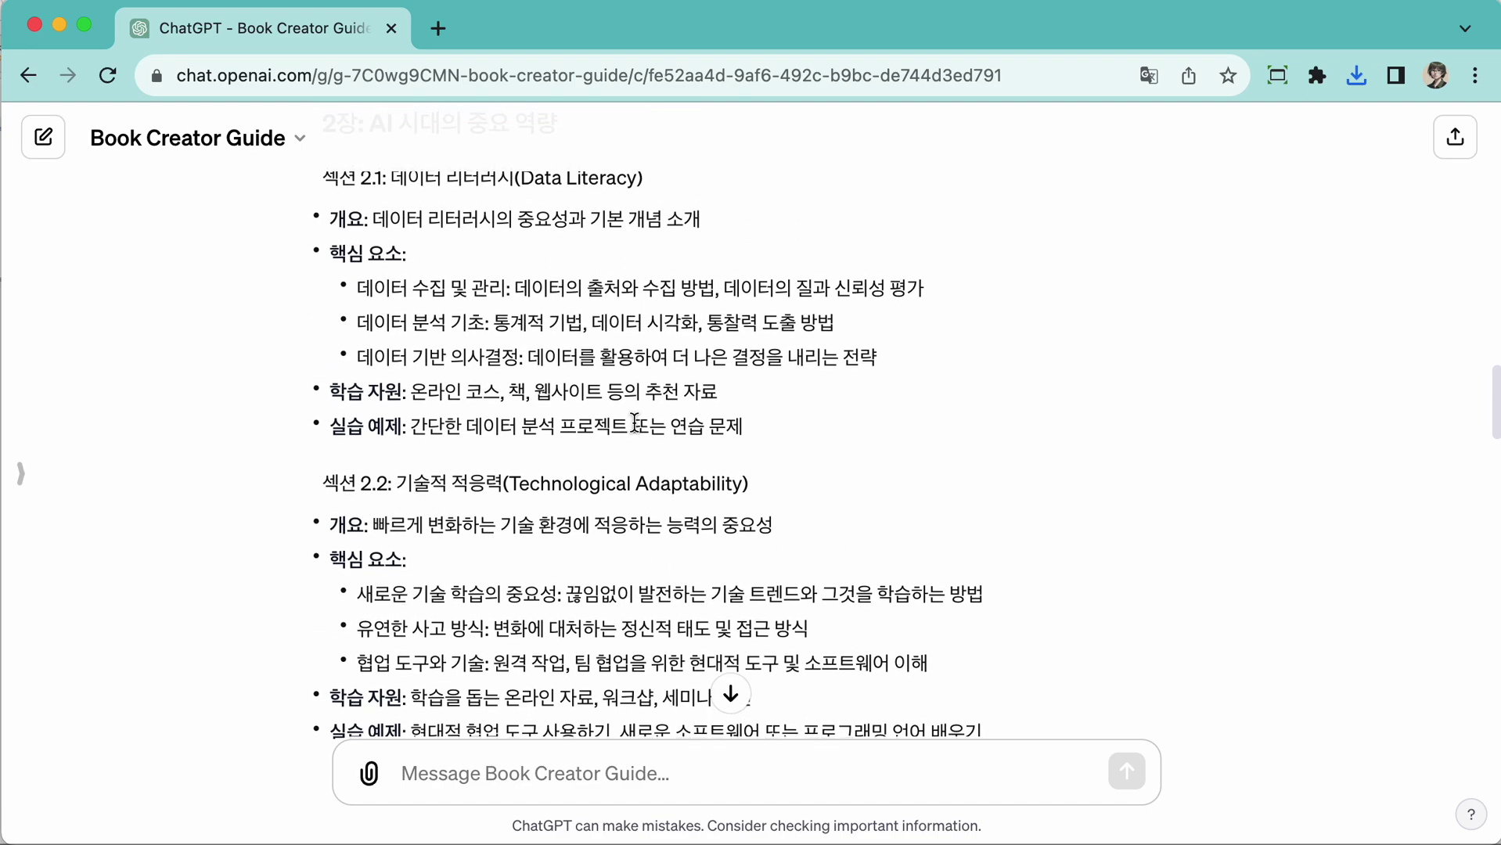
scroll(635, 423, up, 1)
scroll(635, 421, down, 2)
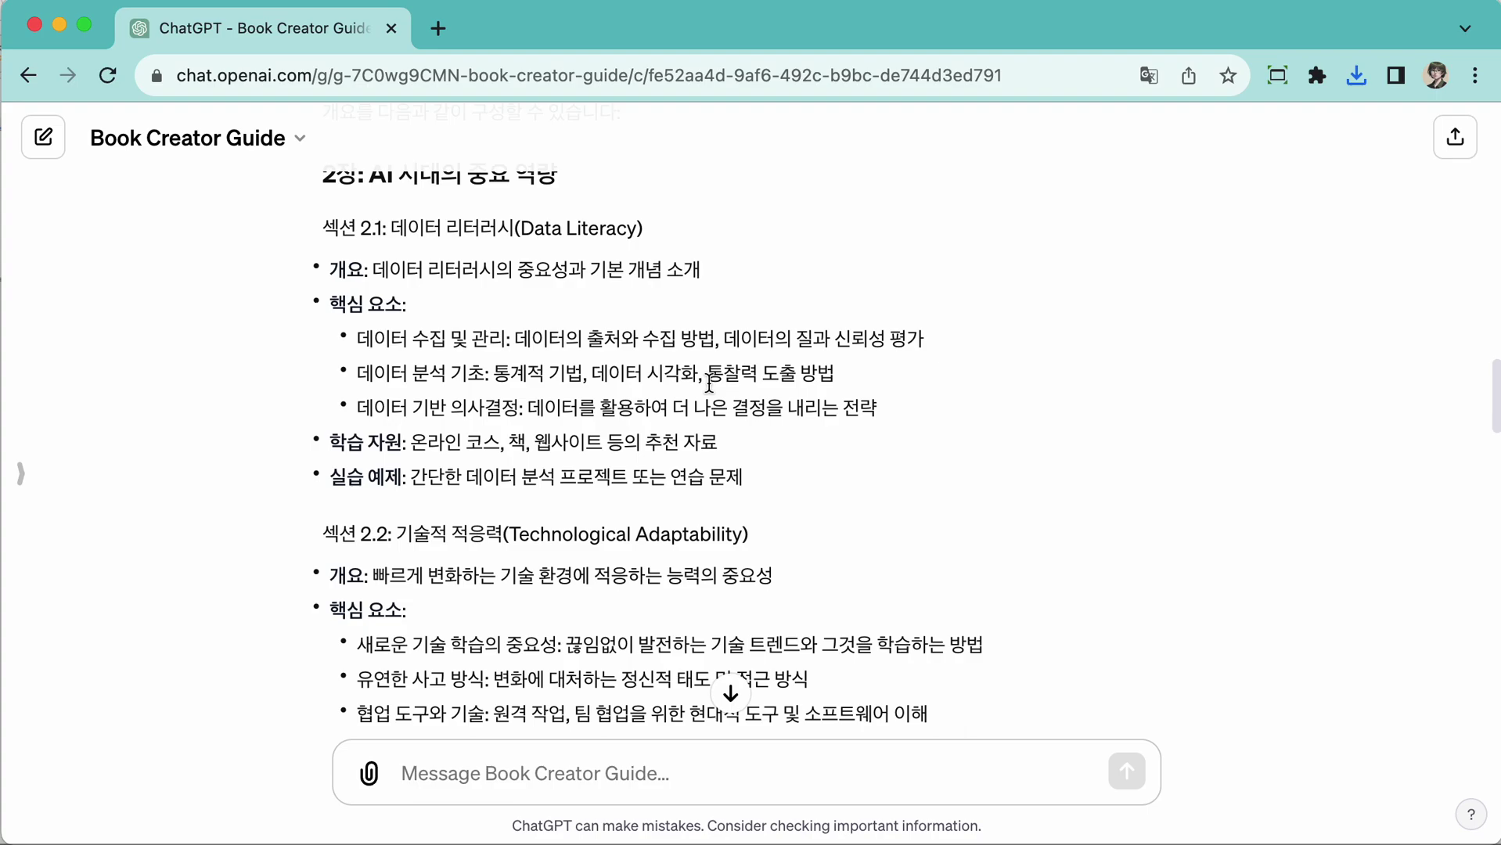
scroll(709, 384, down, 2)
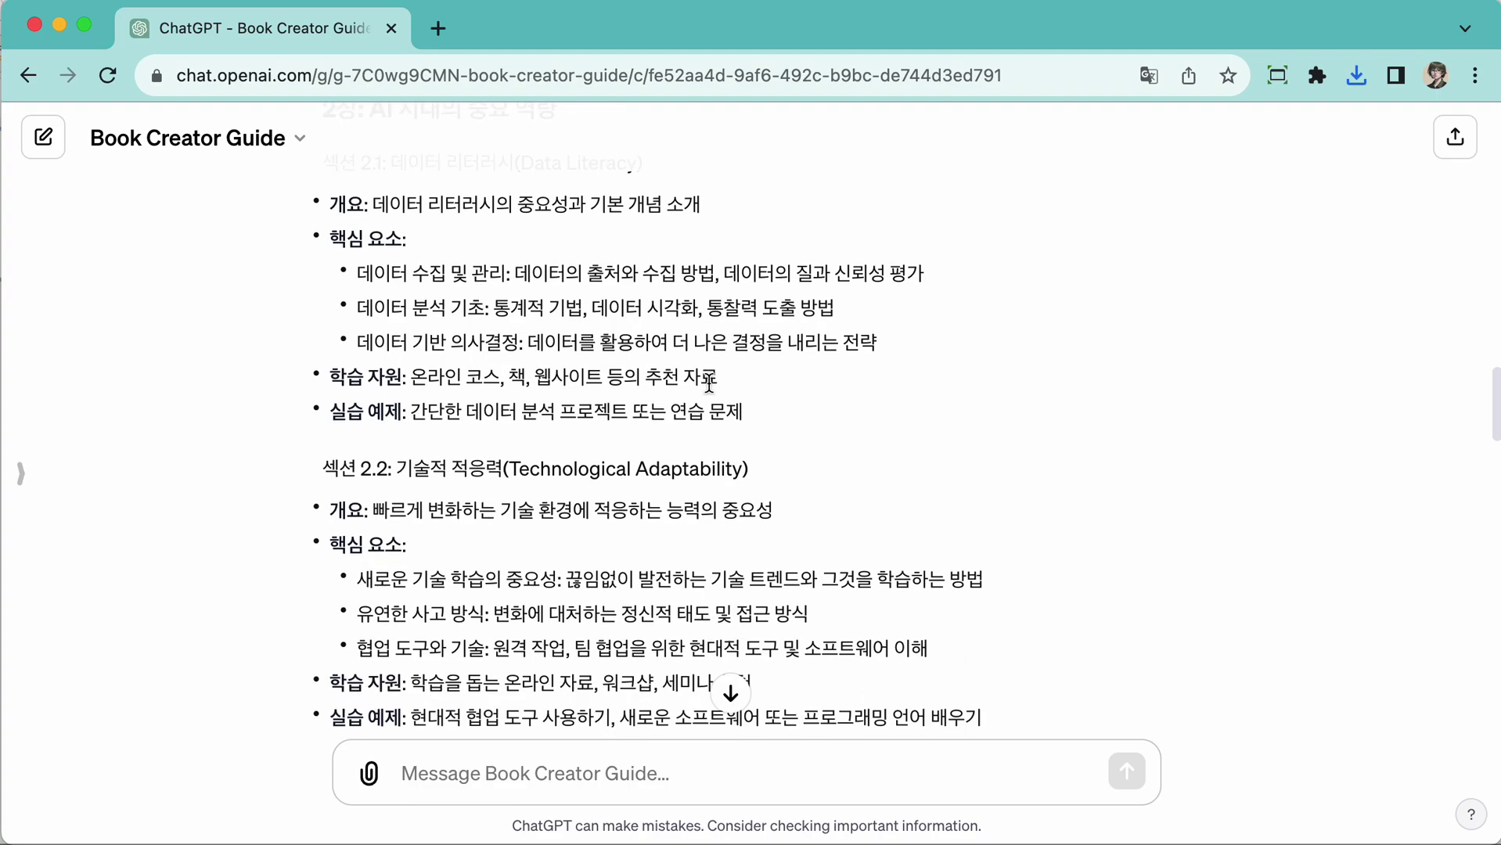
- Review the section 2.1 and 2.2 plans, the data collection body text and the contents listed in the docx export reply
scroll(709, 383, down, 5)
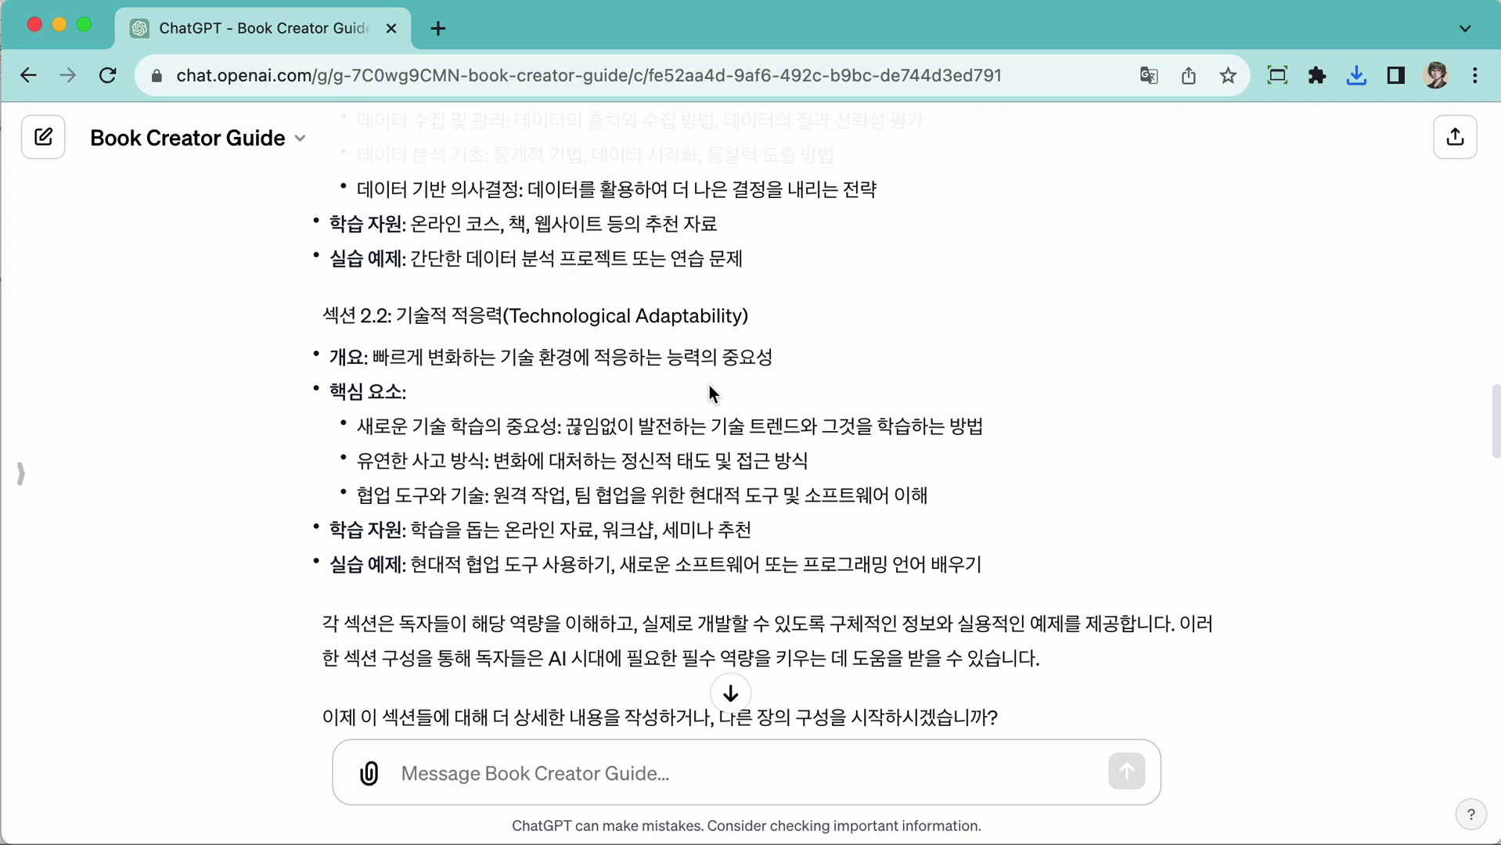
scroll(710, 385, down, 3)
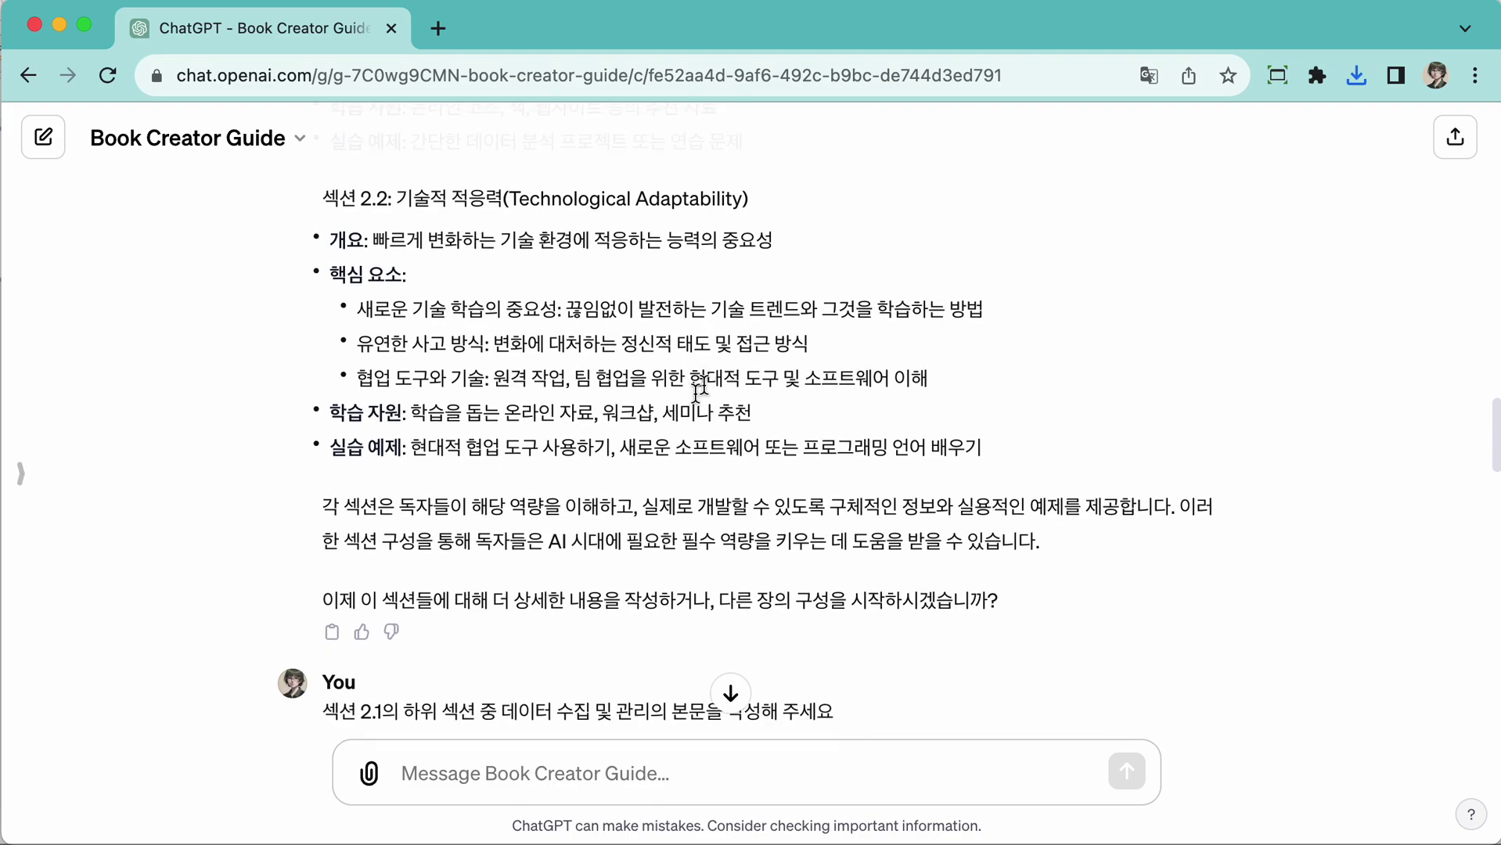
scroll(607, 403, down, 20)
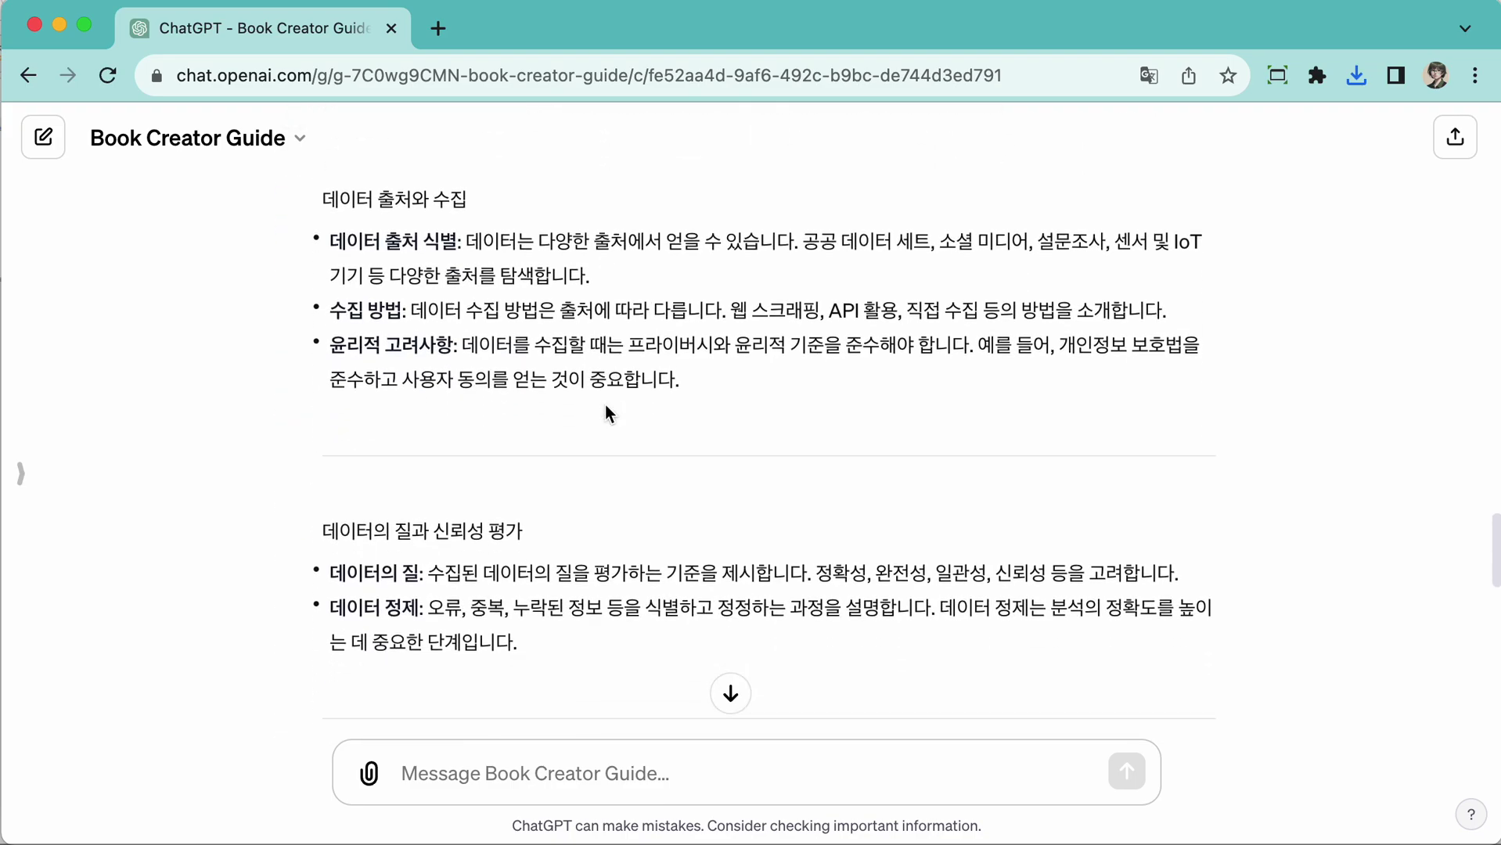
scroll(574, 535, down, 20)
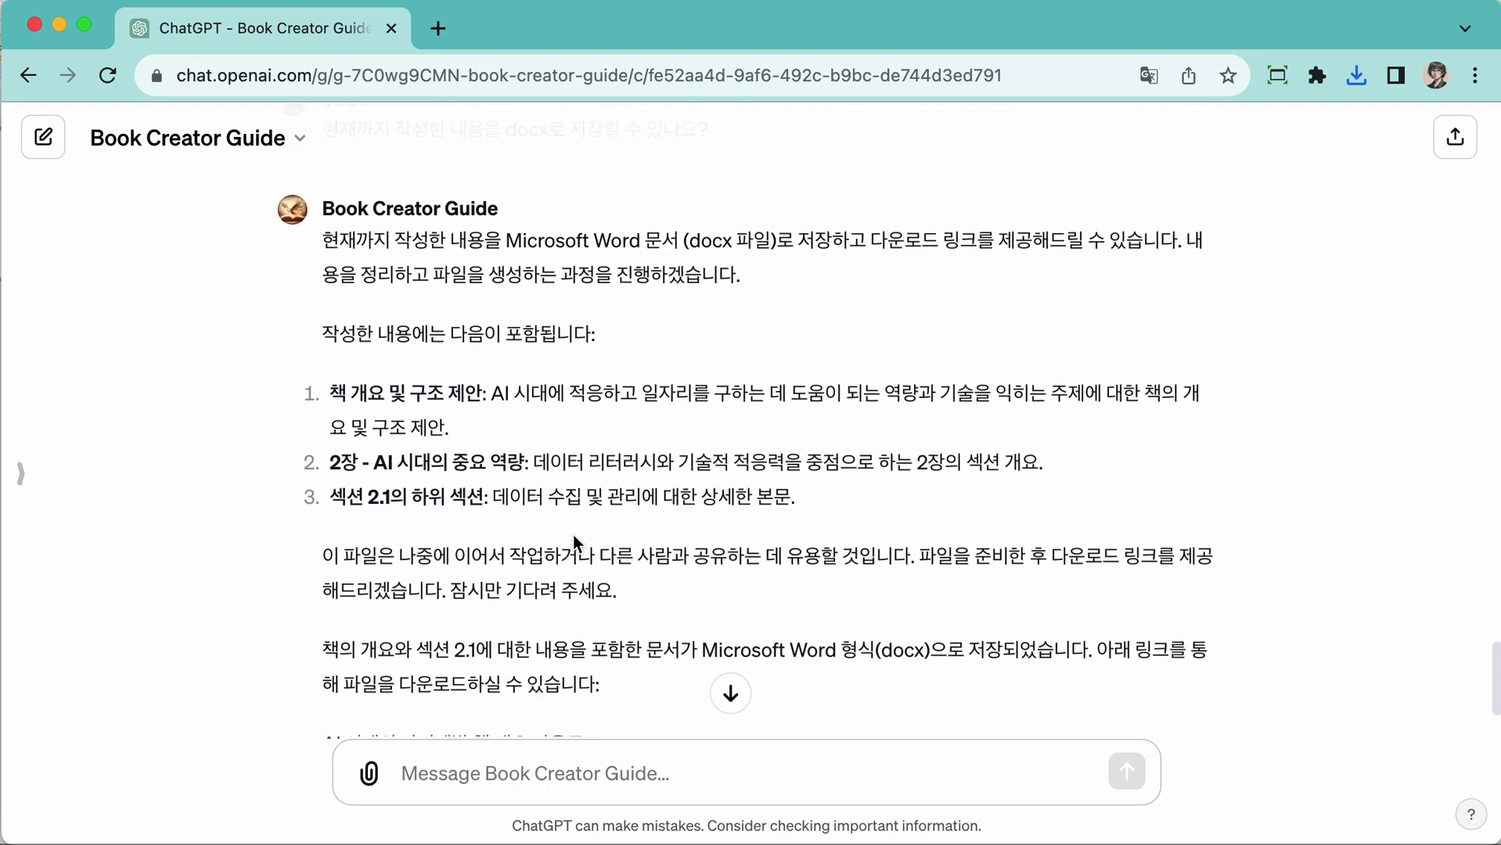
scroll(573, 535, down, 2)
click(601, 766)
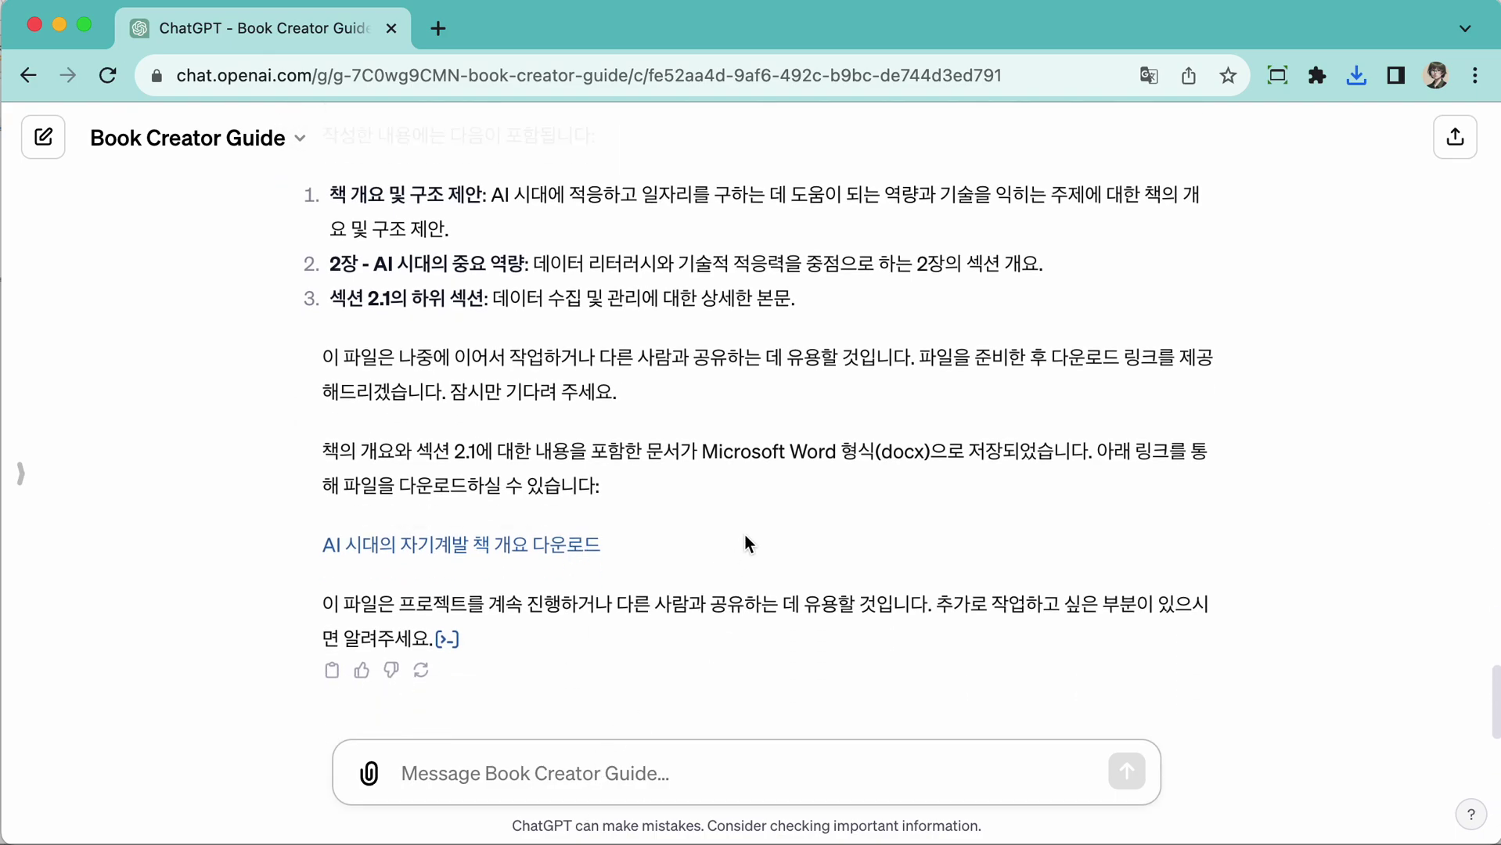
- Copy the chapter 2 title "AI 시대의 중요 역량" from the export reply and paste it into the message box
scroll(745, 540, up, 10)
scroll(745, 540, down, 5)
scroll(746, 534, down, 5)
drag(376, 473, 519, 478)
key(super+c)
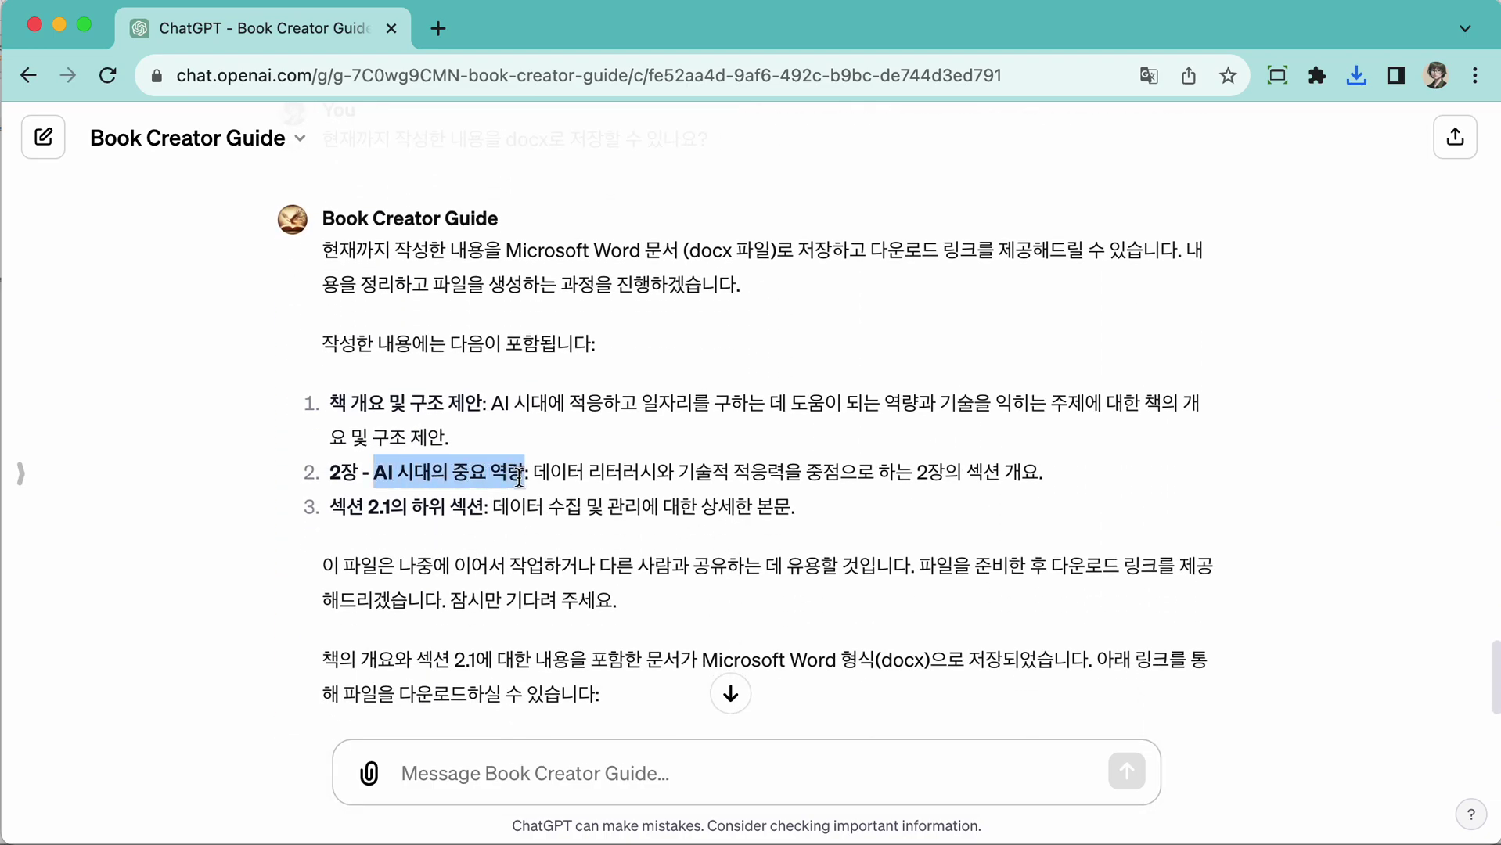
scroll(520, 477, down, 2)
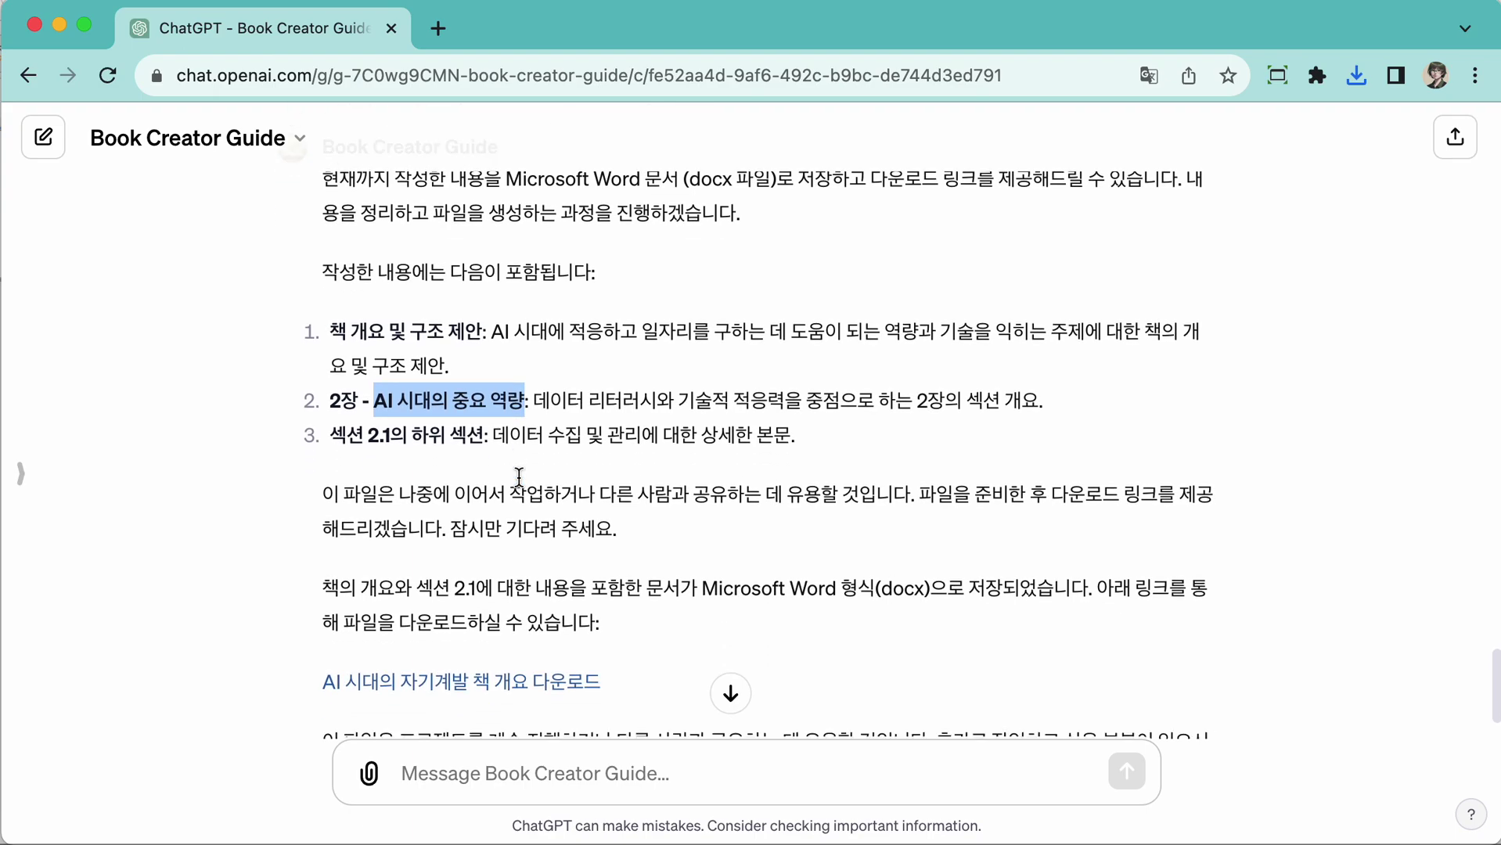
click(518, 760)
key(super+v)
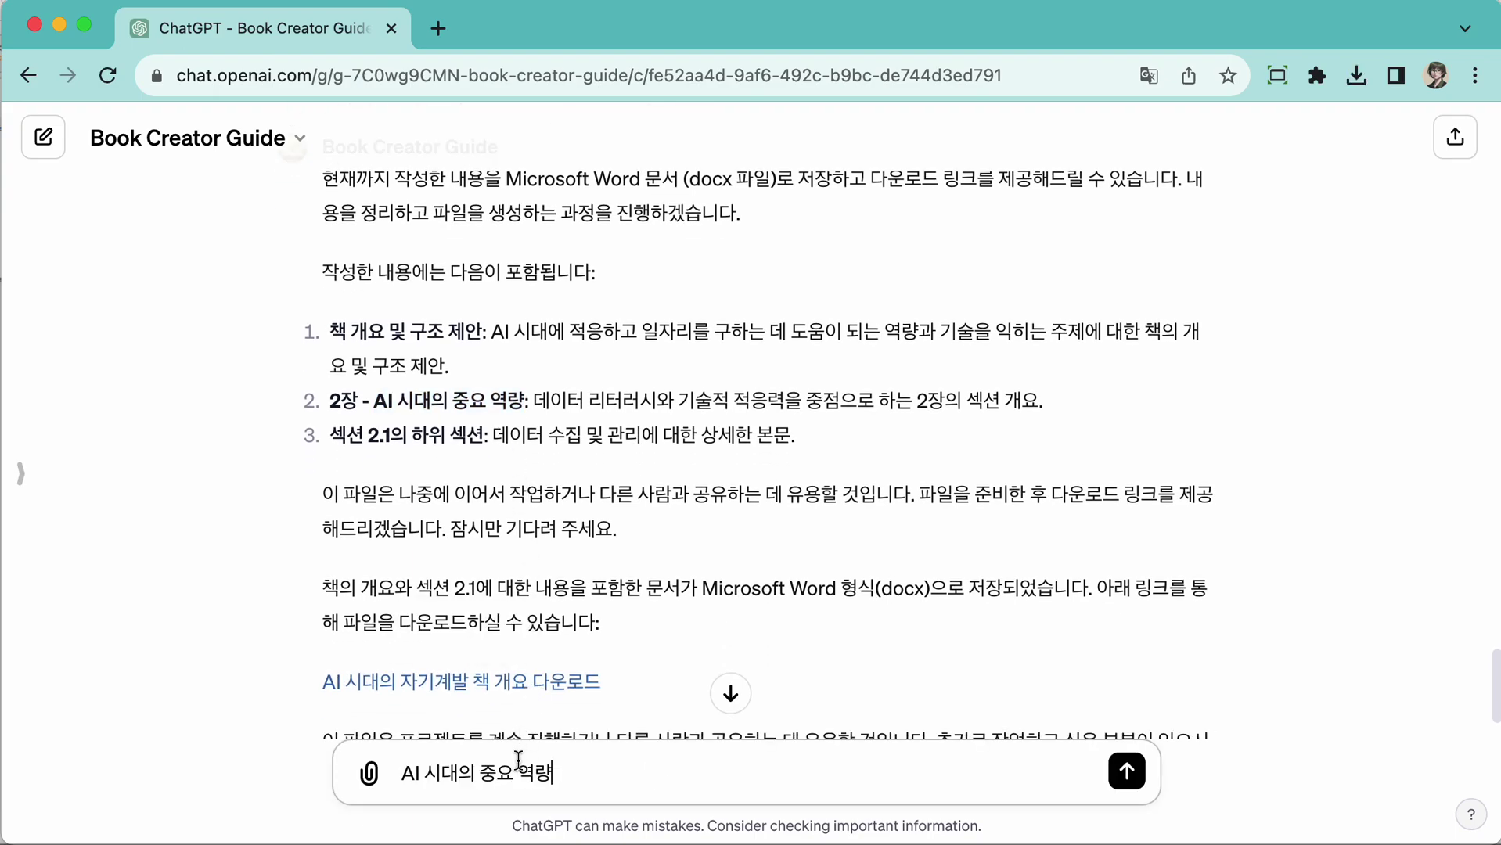
- Complete the message as "AI 시대의 중요 역량에 관해 참고 자료를 수집합시다" and send it
text(에 괜해 참고 지)
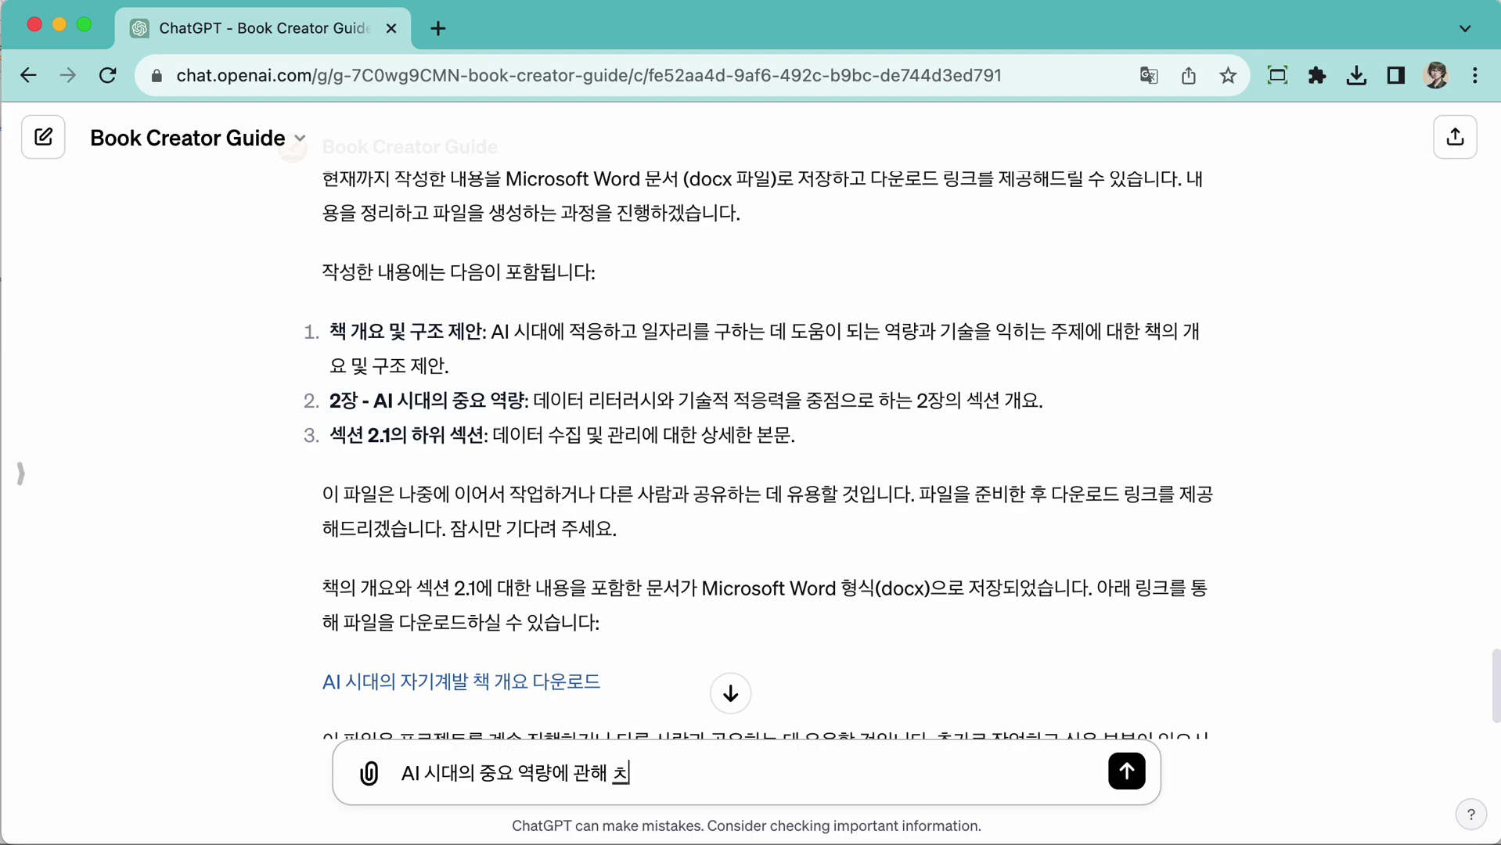
key(BackSpace)
text(자료를 수집하)
key(BackSpace)
text(해줘)
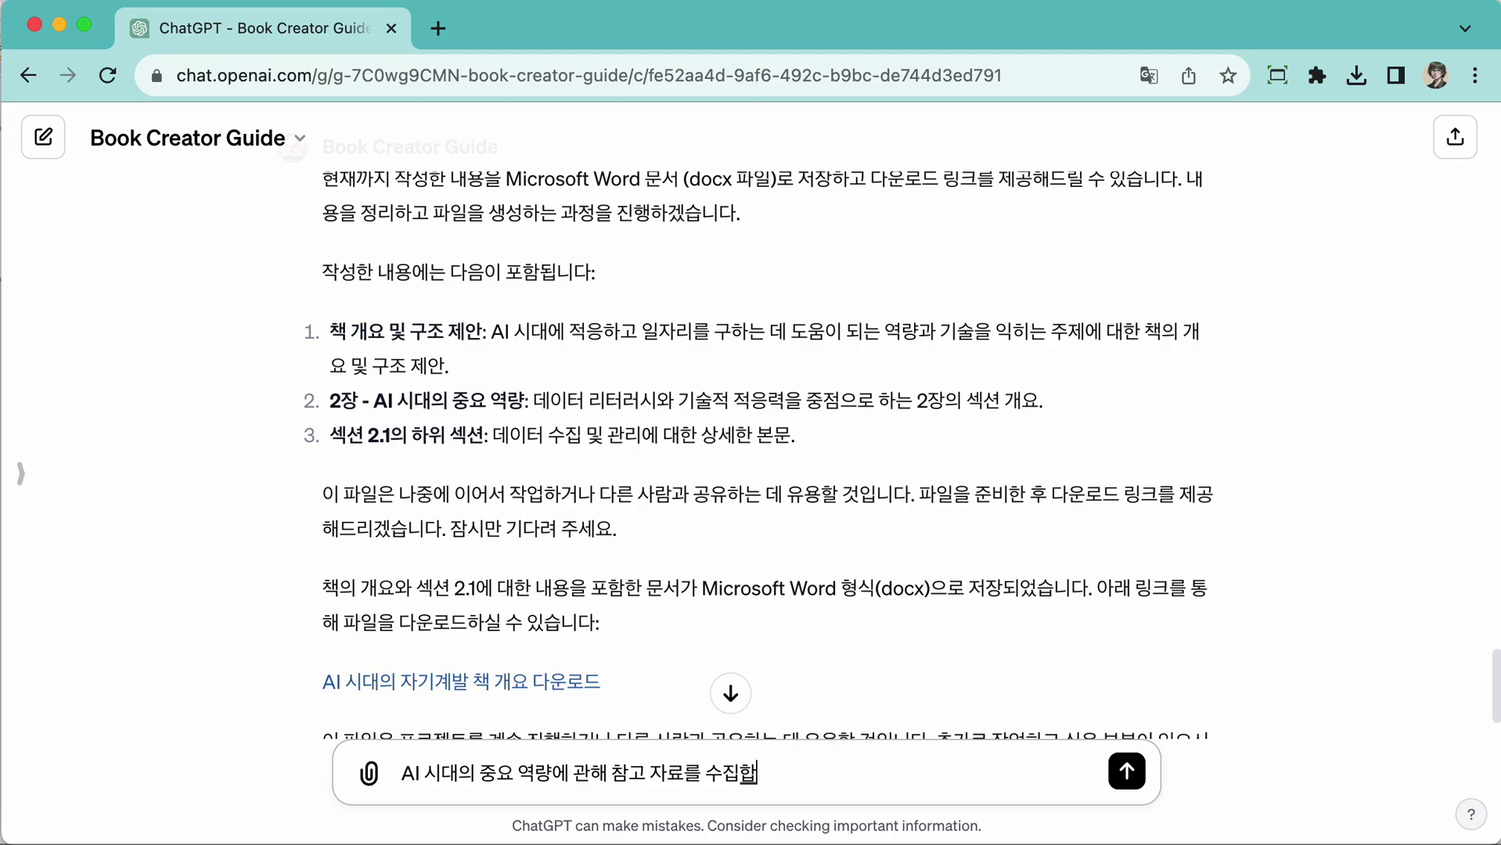
key(Return)
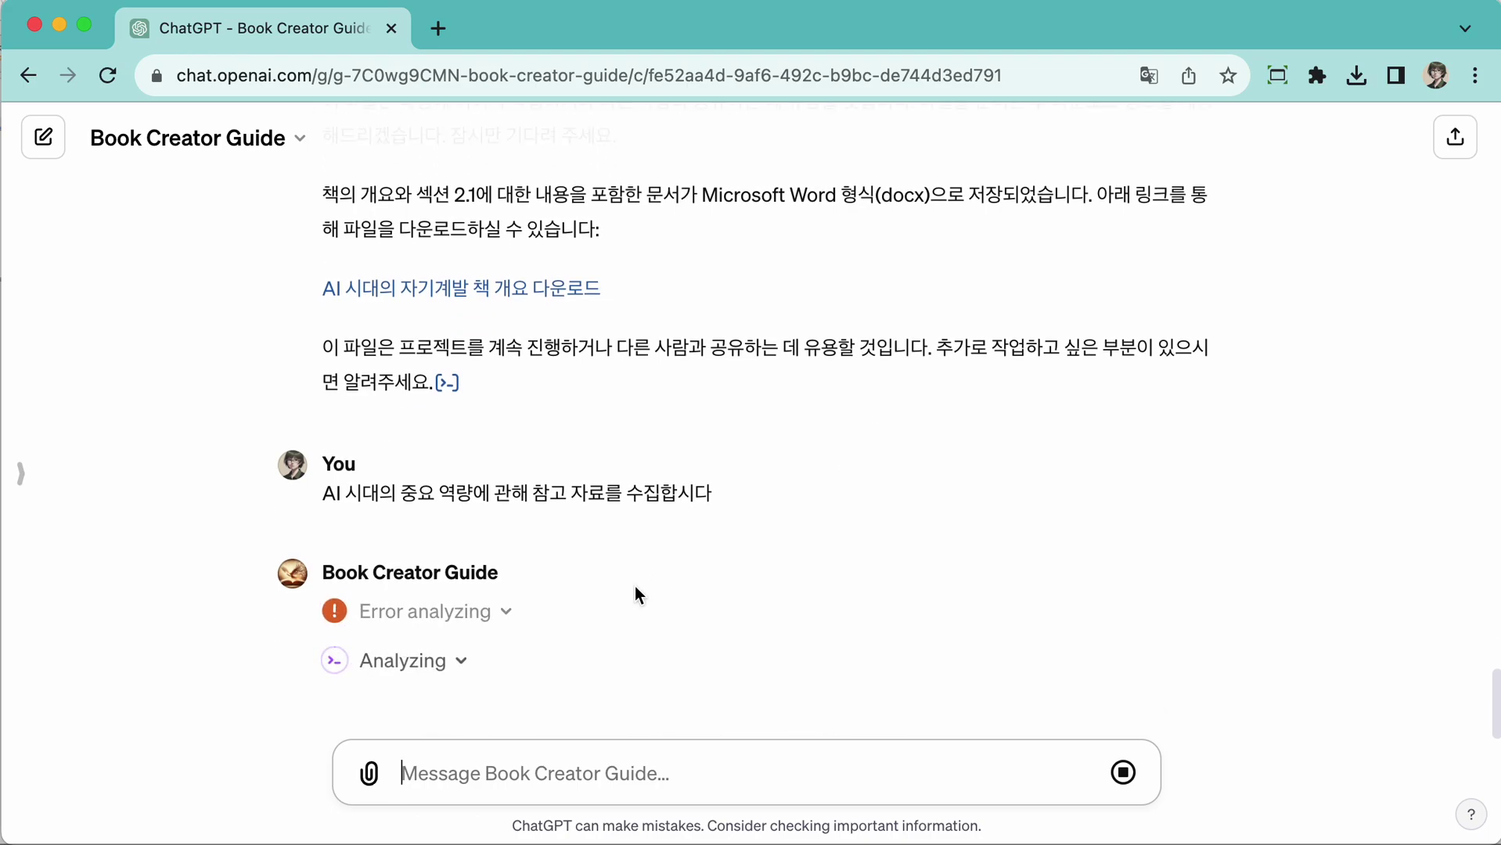
- Inspect the code behind the two analysis errors, collapse both code blocks and read the reply about reference materials
click(508, 613)
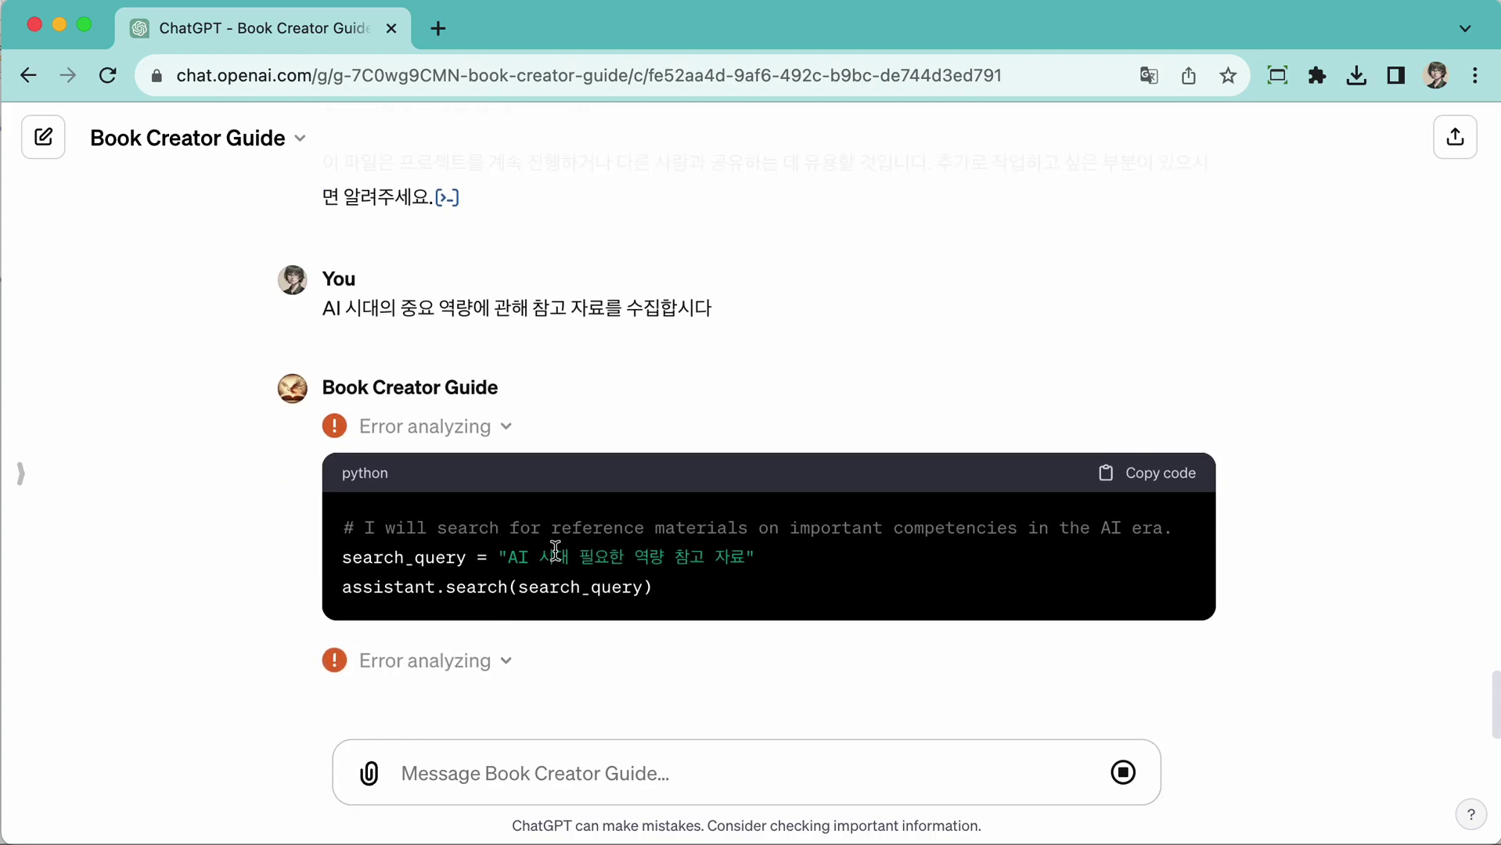
click(507, 612)
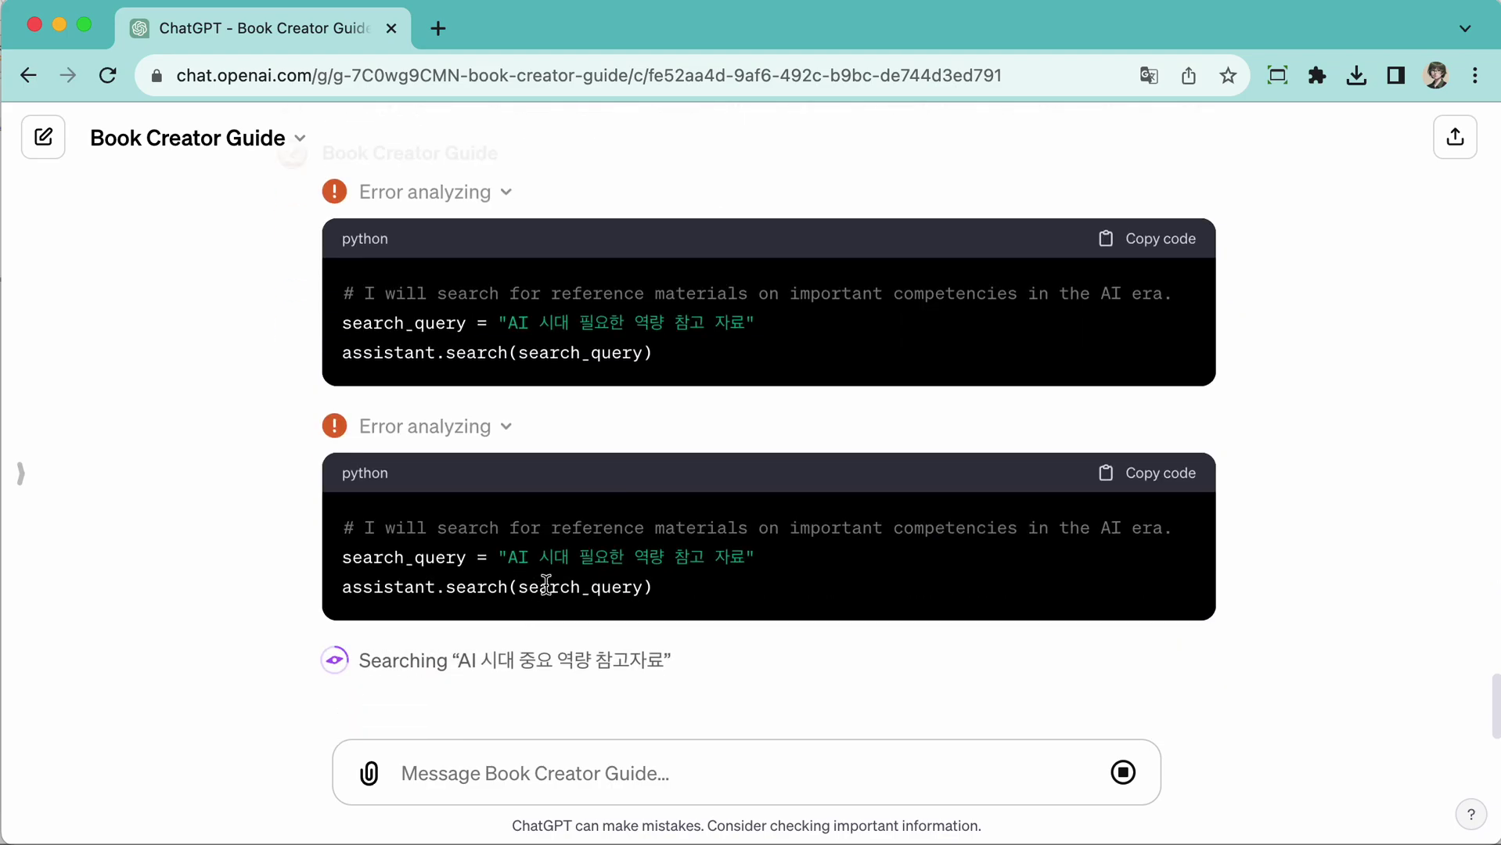
scroll(546, 586, up, 1)
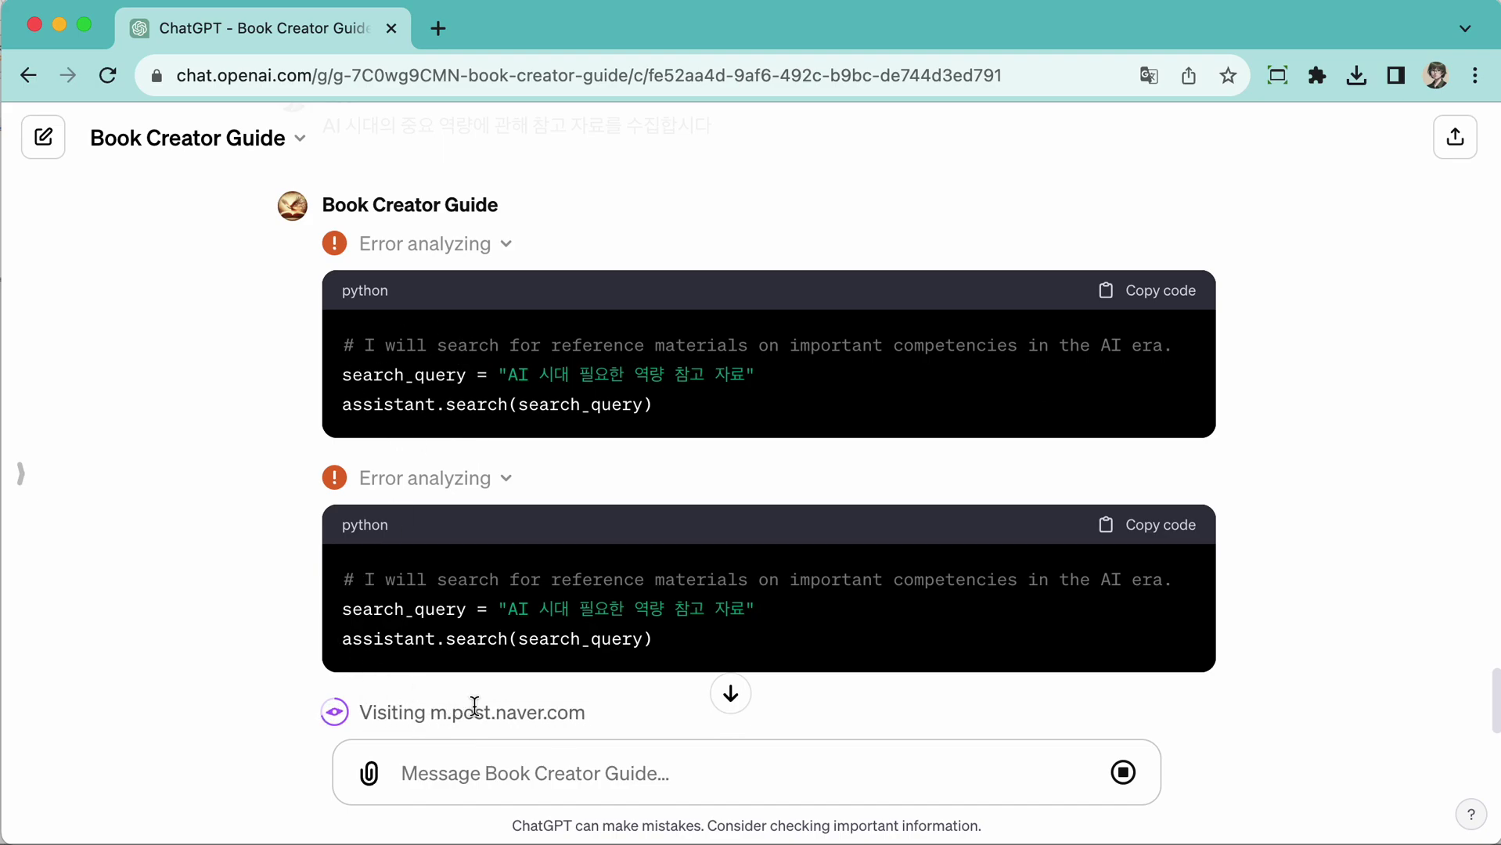
click(507, 479)
click(507, 377)
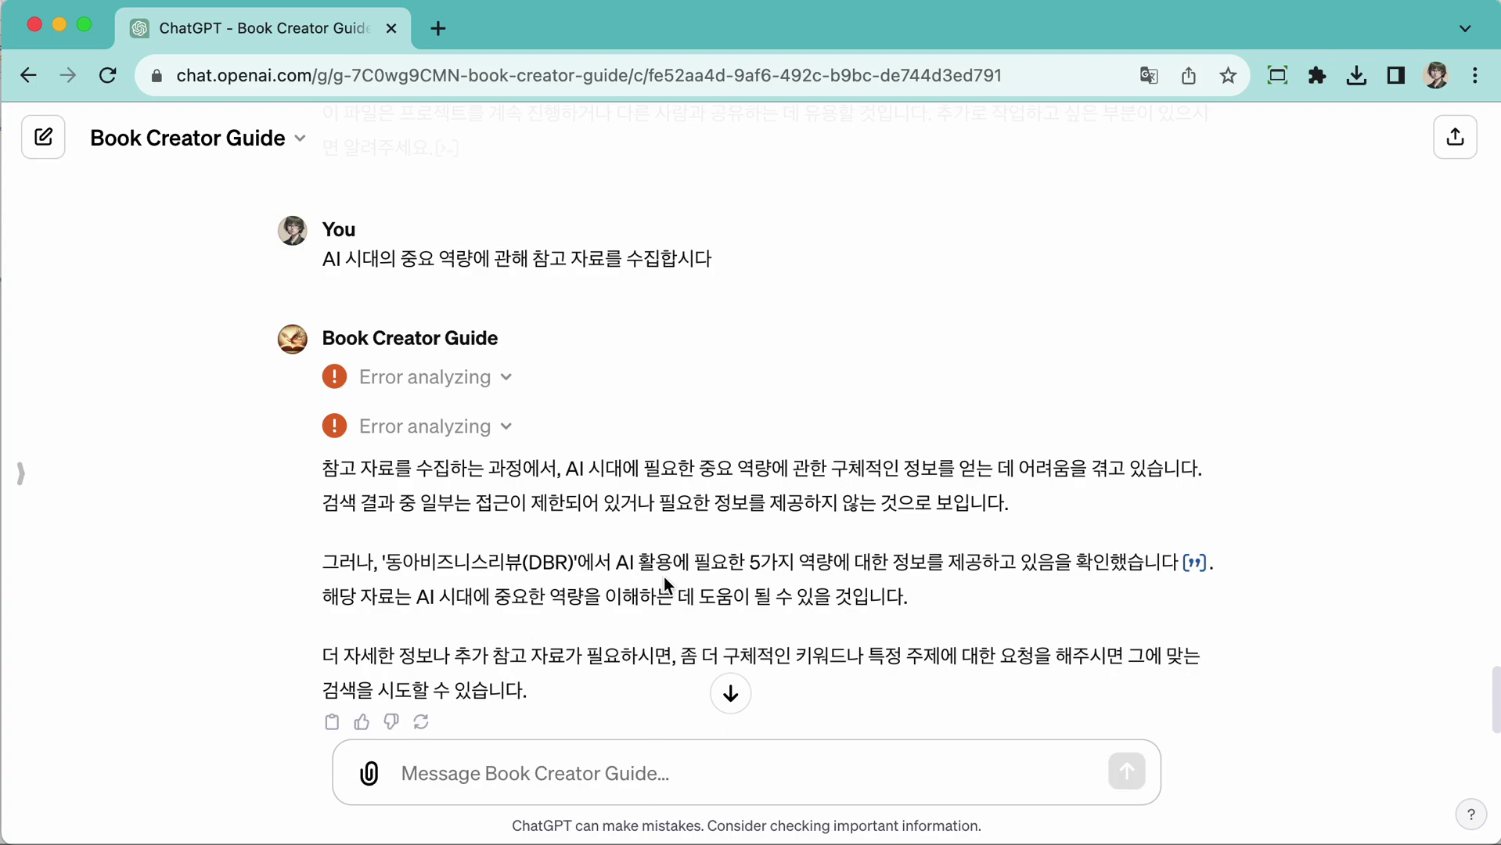
scroll(664, 577, down, 2)
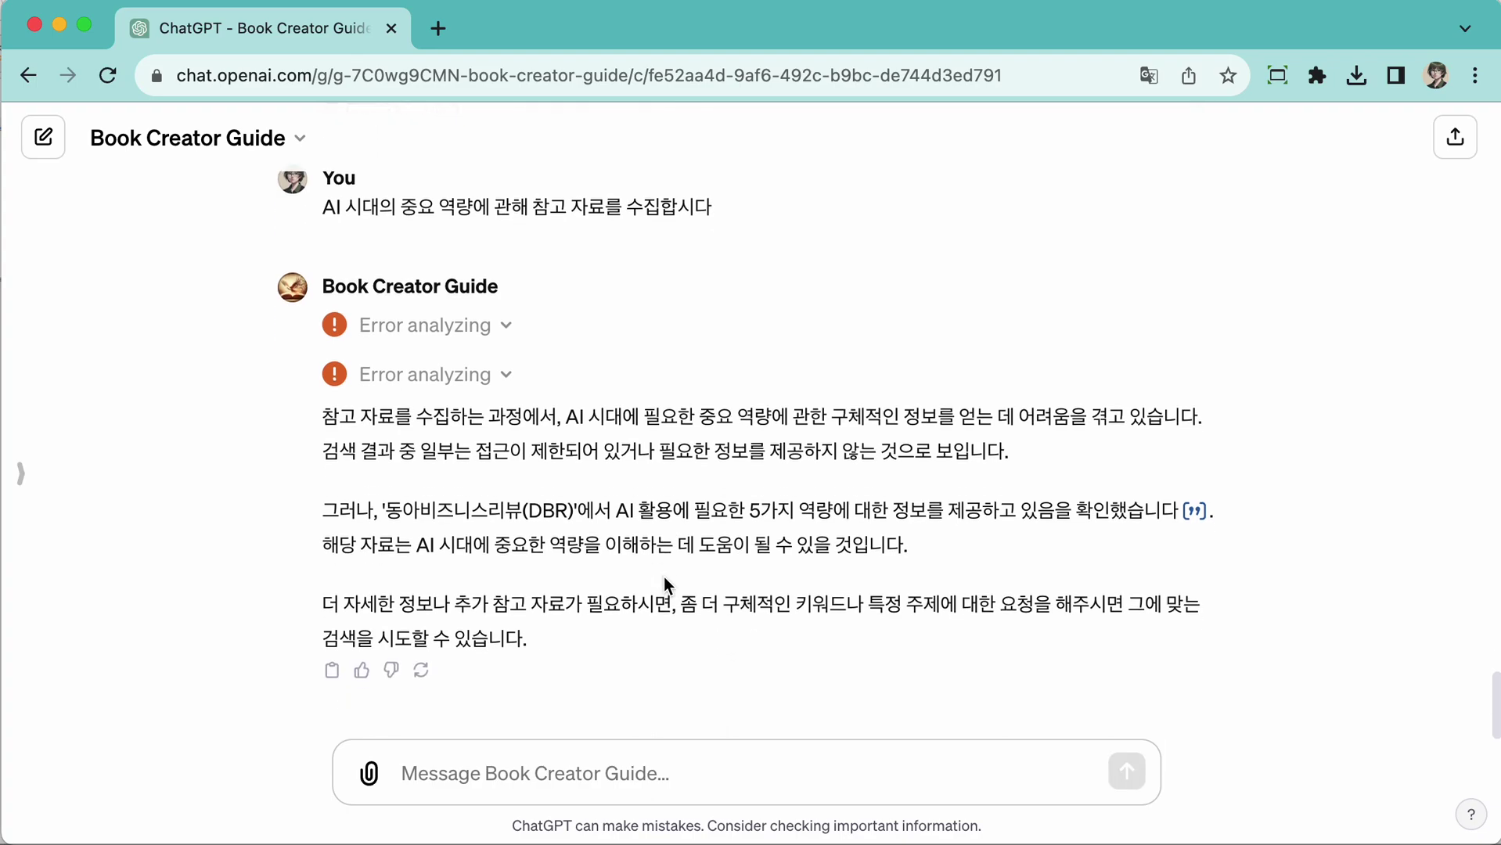
- Ask for foreign websites to be searched as well by sending "해외 사이트에서도 검색해 보세요"
click(630, 775)
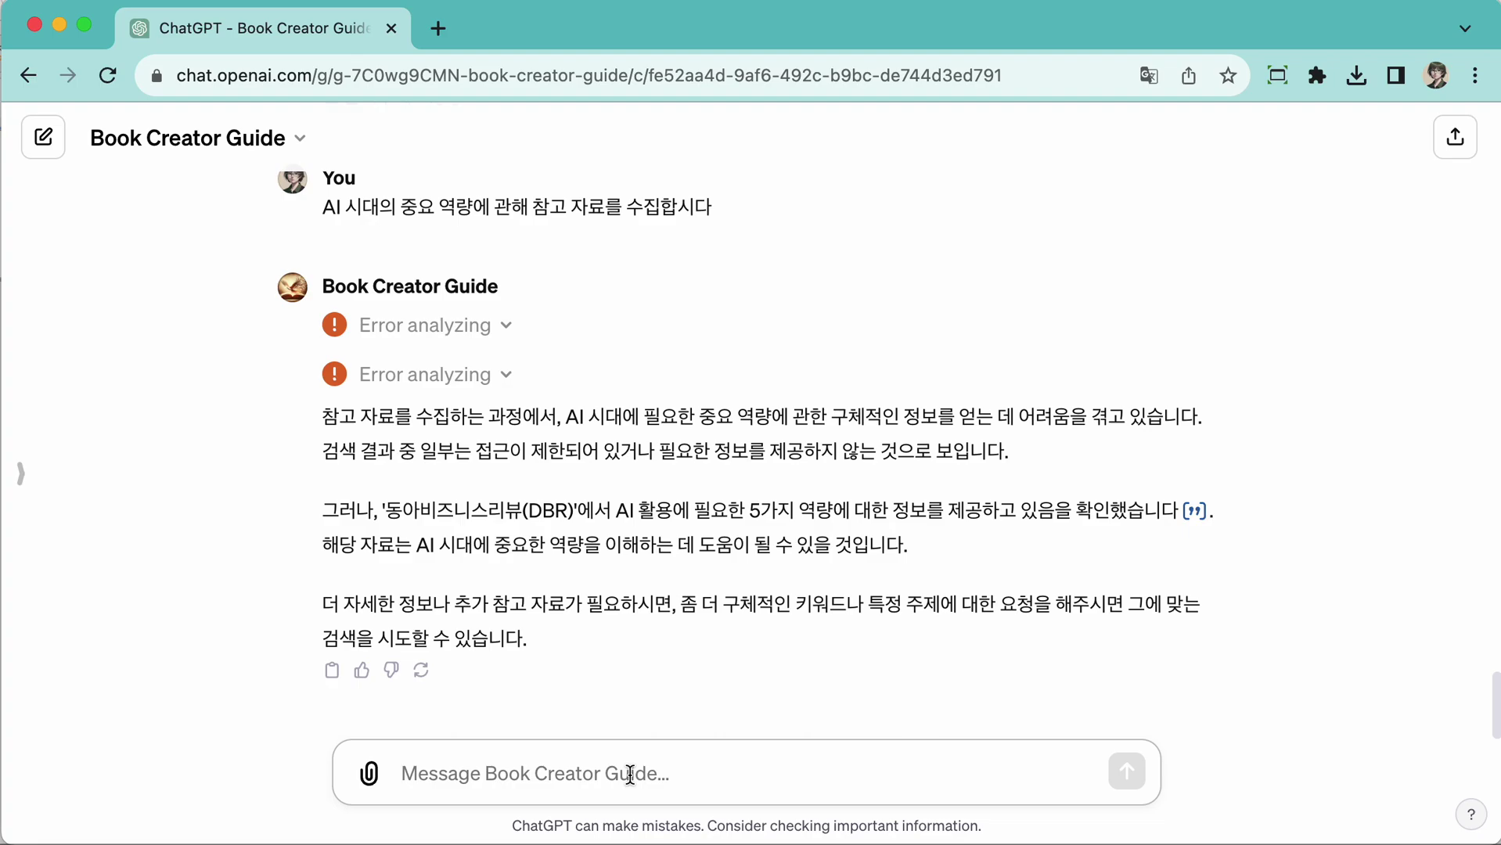
text(해외)
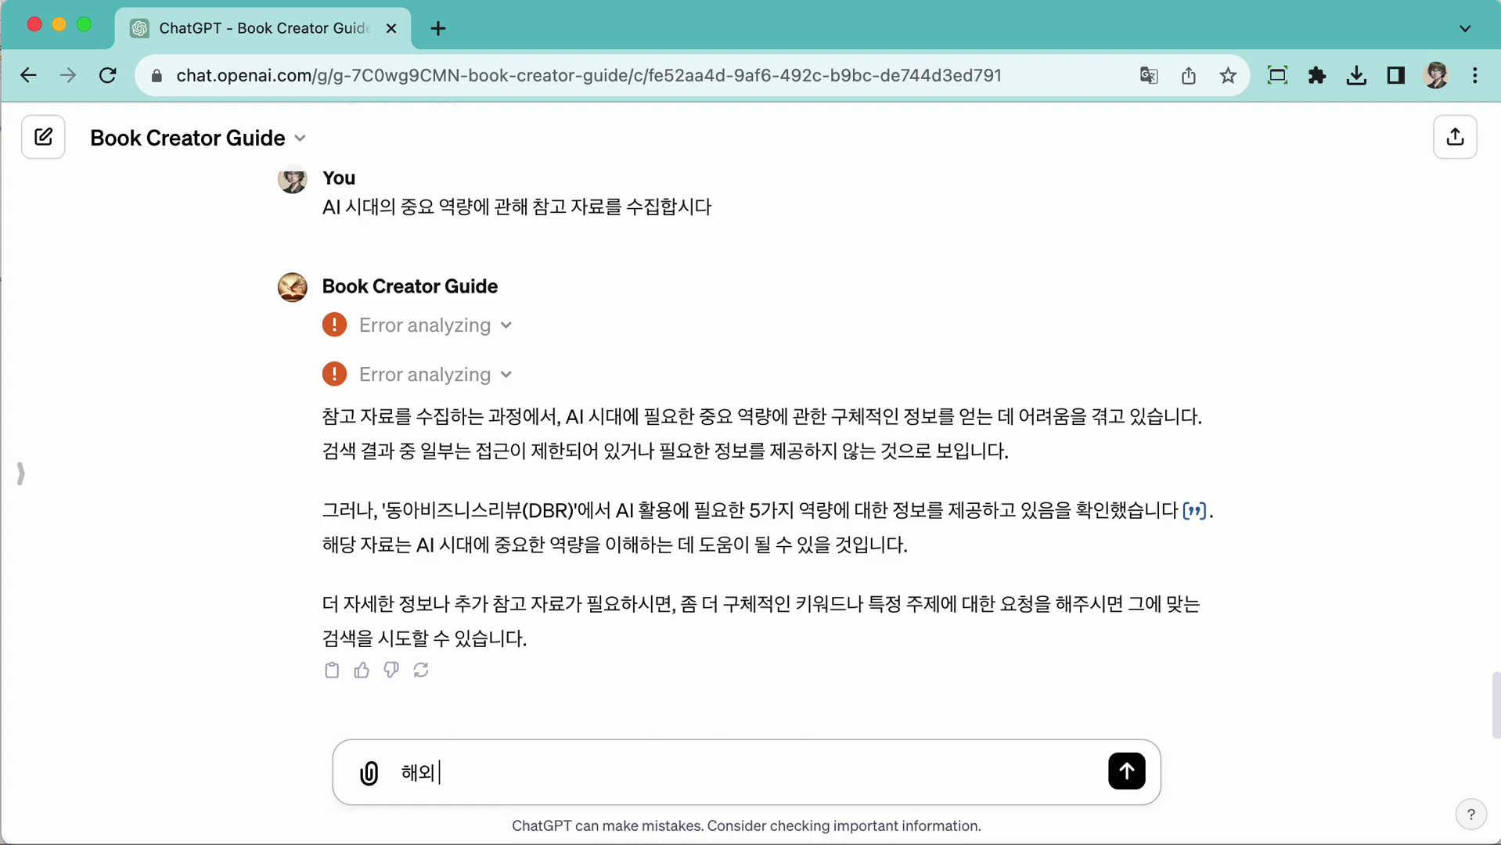
text( 사이트에서도 검)
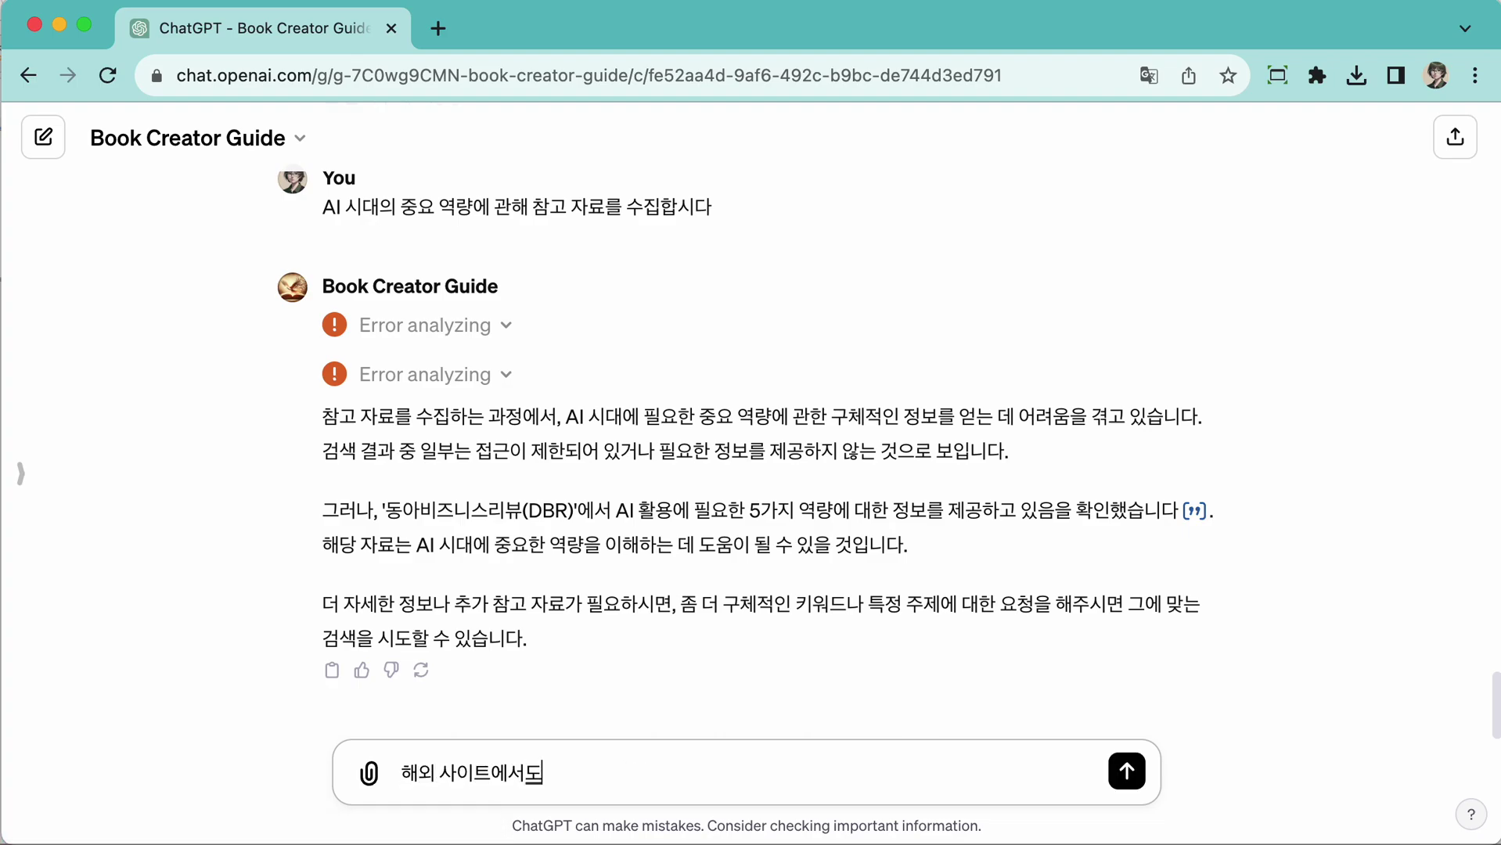
text(색해 보세요)
key(Return)
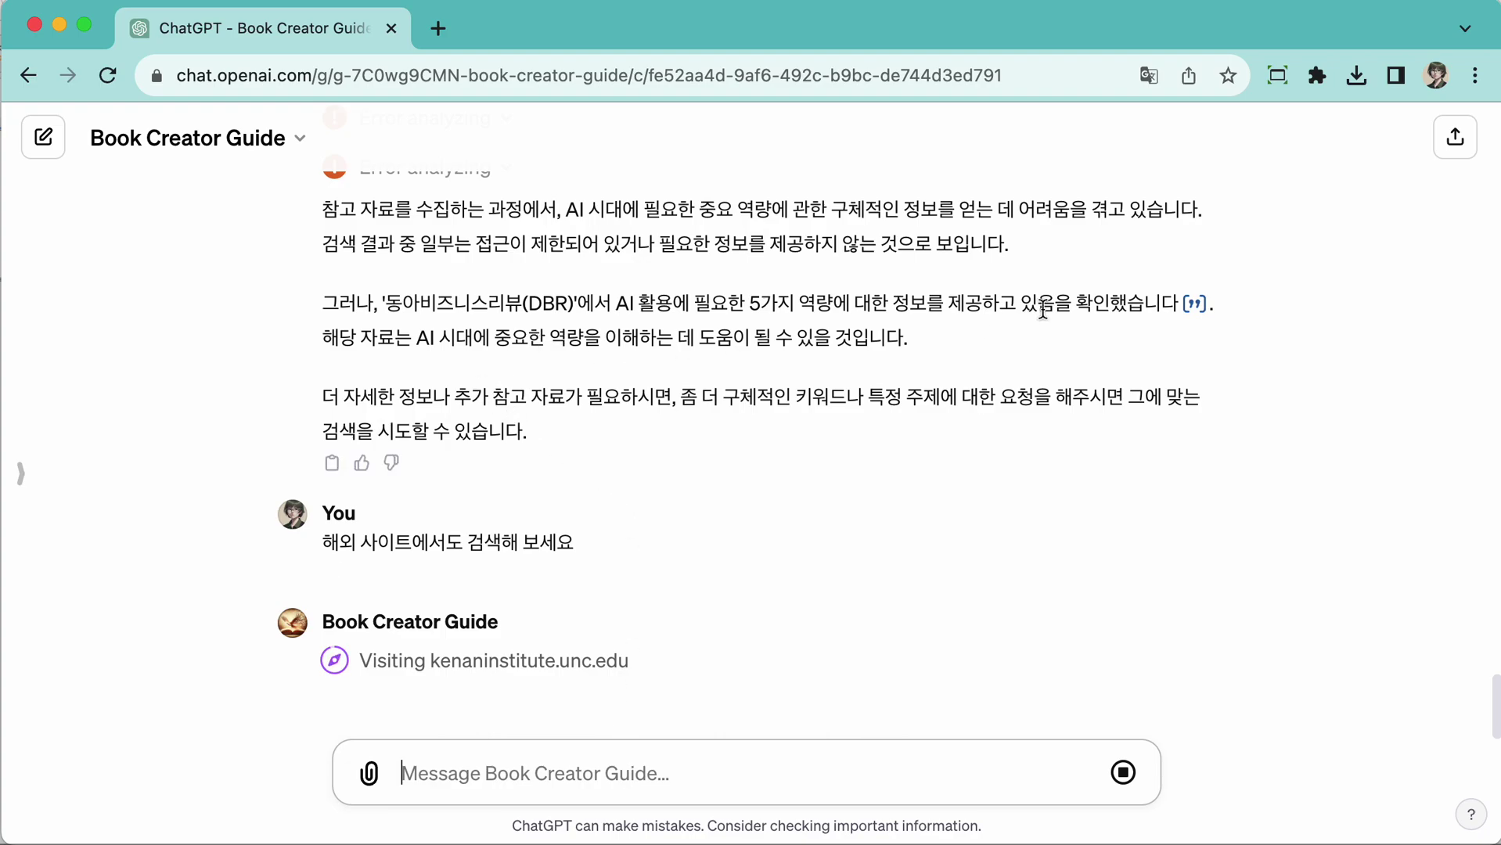
- Open the DBR article cited in the earlier reply and read through its sections on the five competencies and four key practices
click(1196, 311)
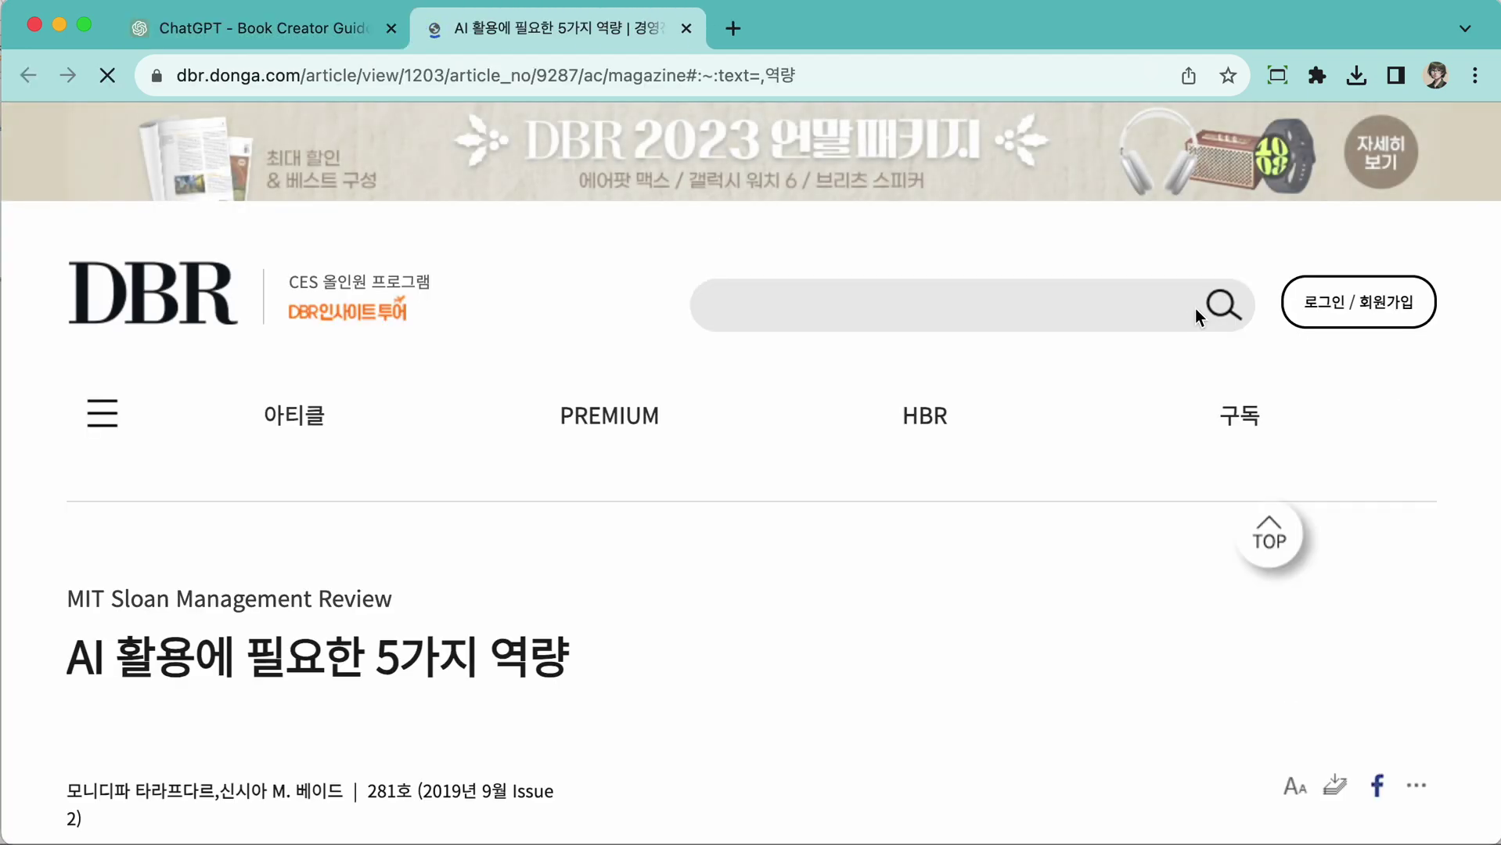
scroll(985, 435, down, 3)
scroll(986, 442, down, 3)
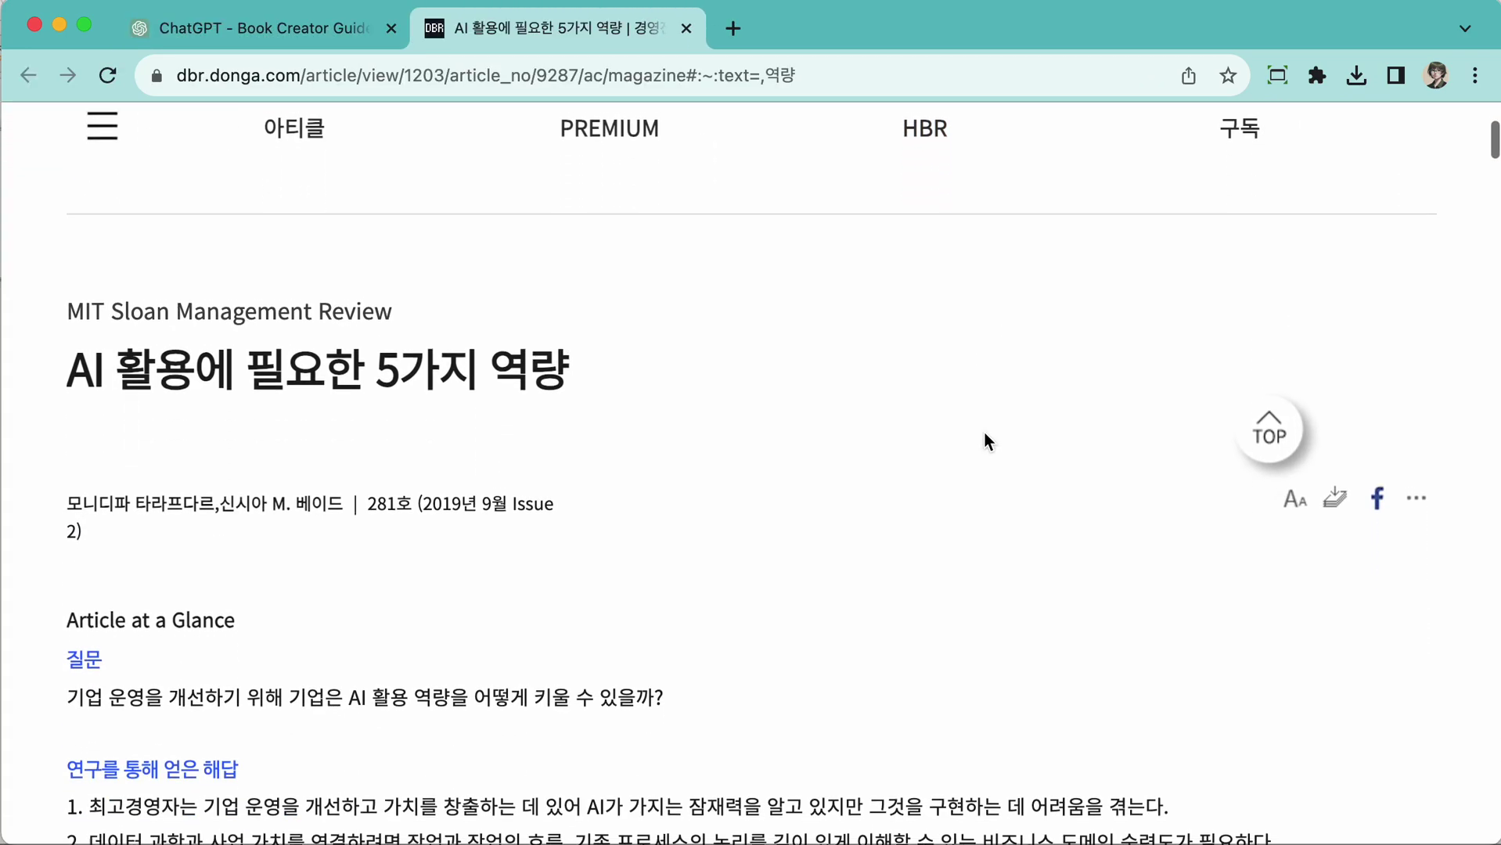
scroll(491, 513, down, 5)
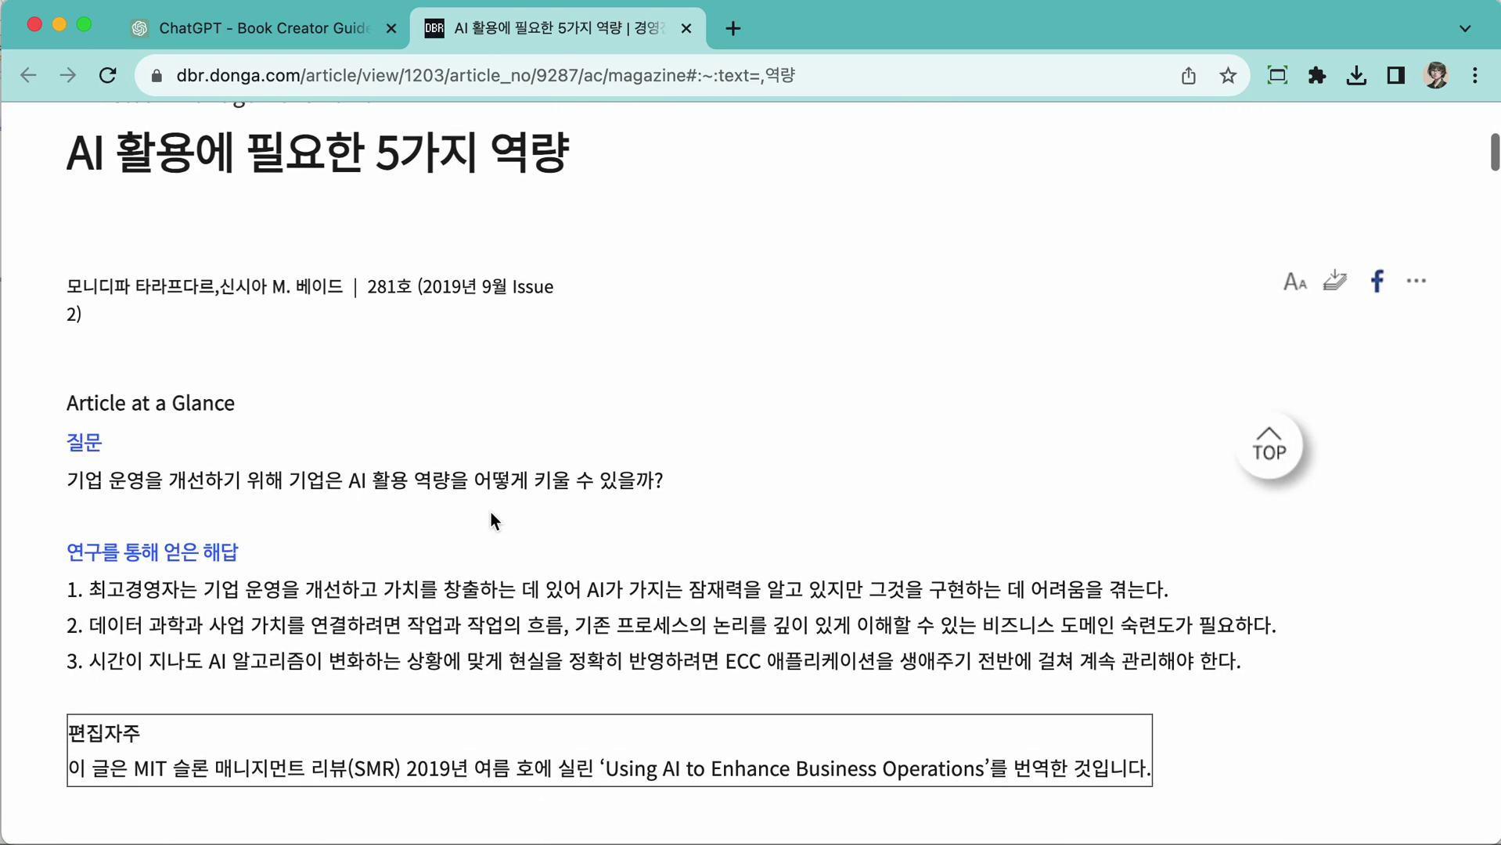
scroll(491, 514, down, 3)
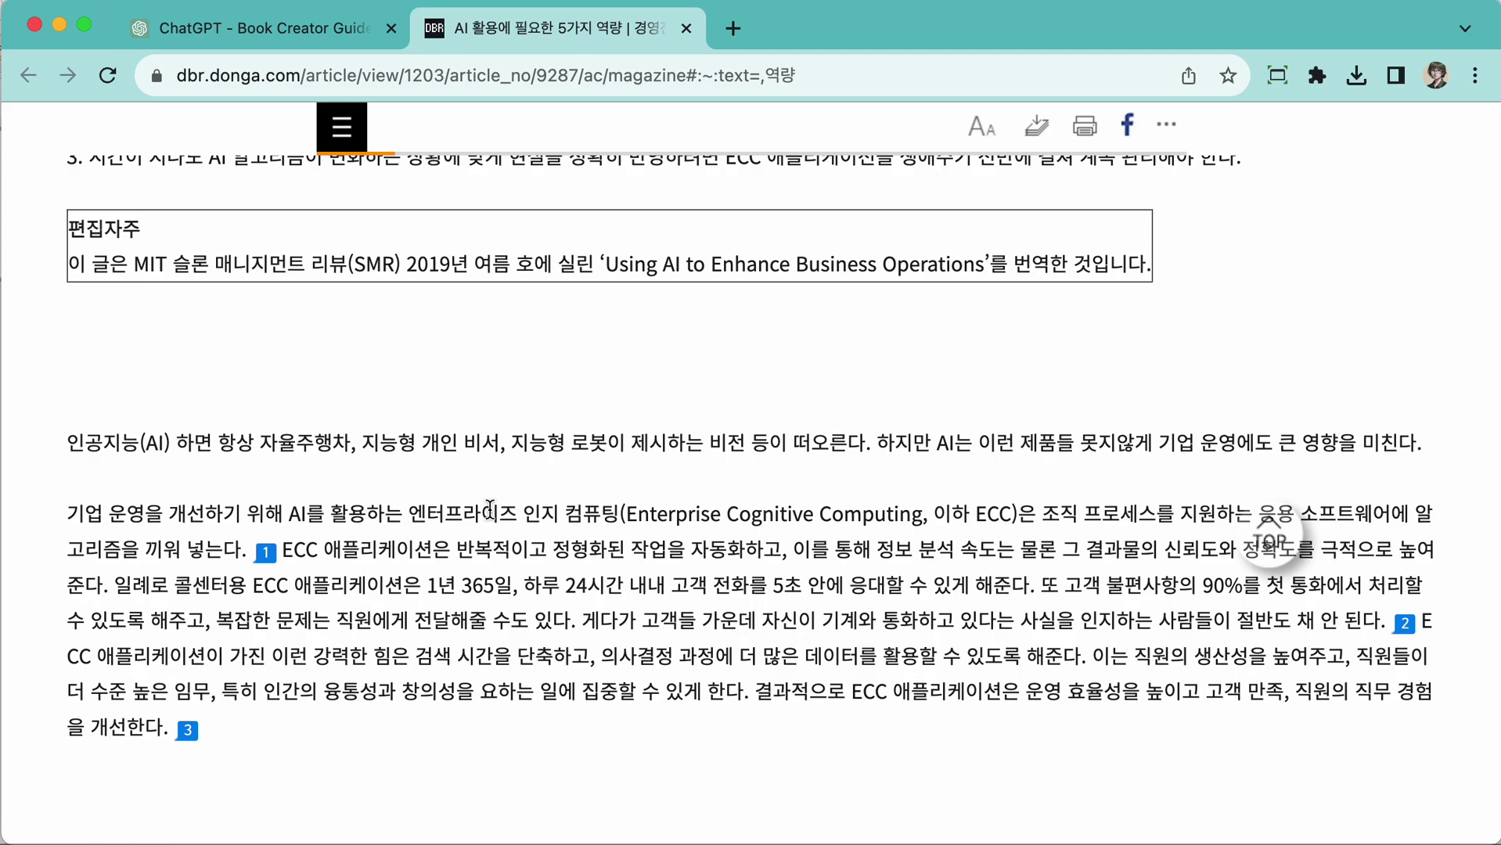
scroll(491, 510, down, 3)
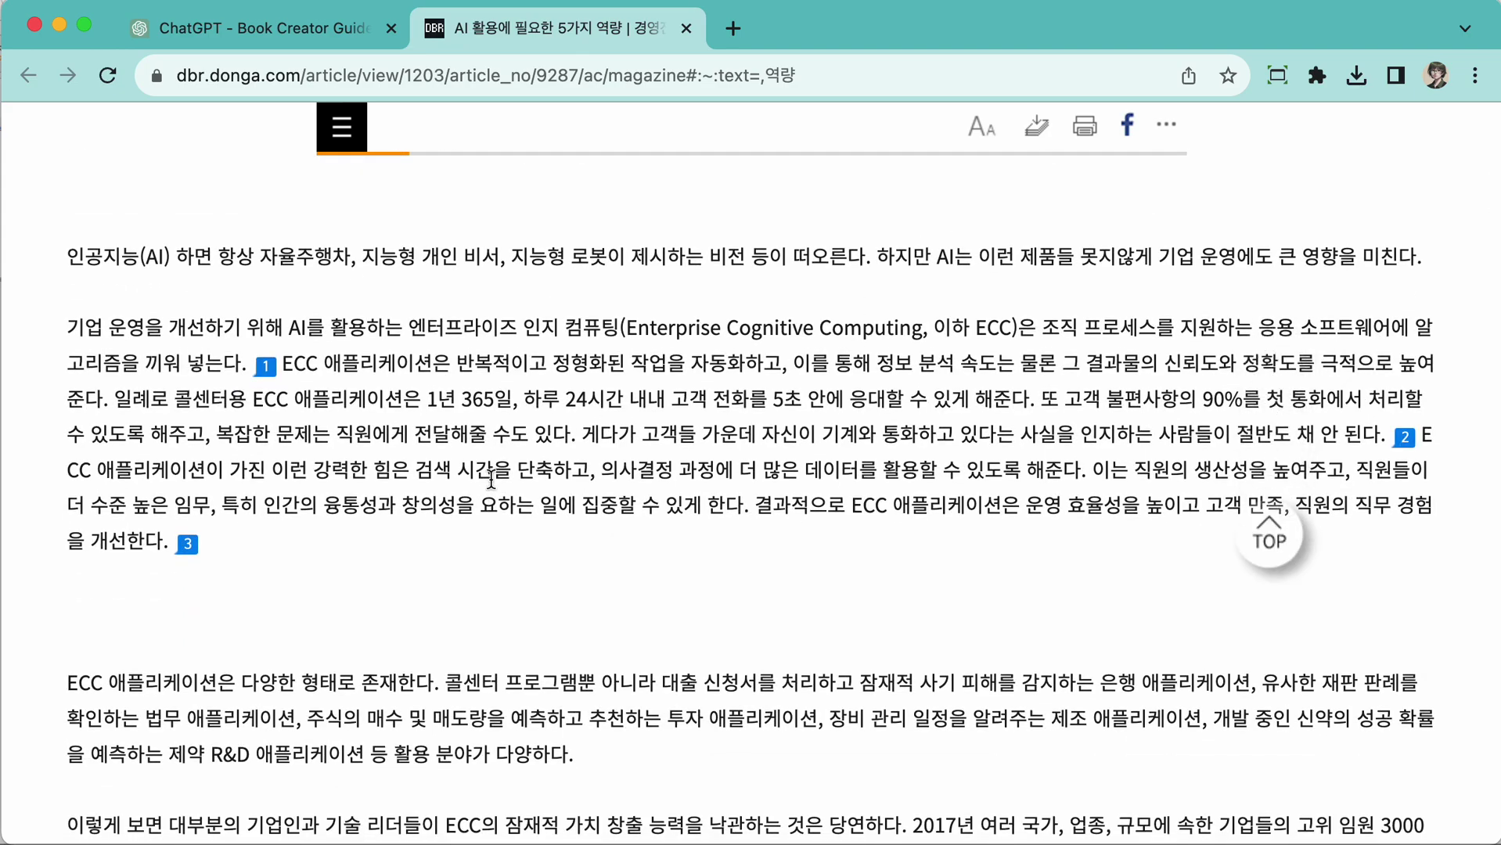
scroll(491, 479, down, 10)
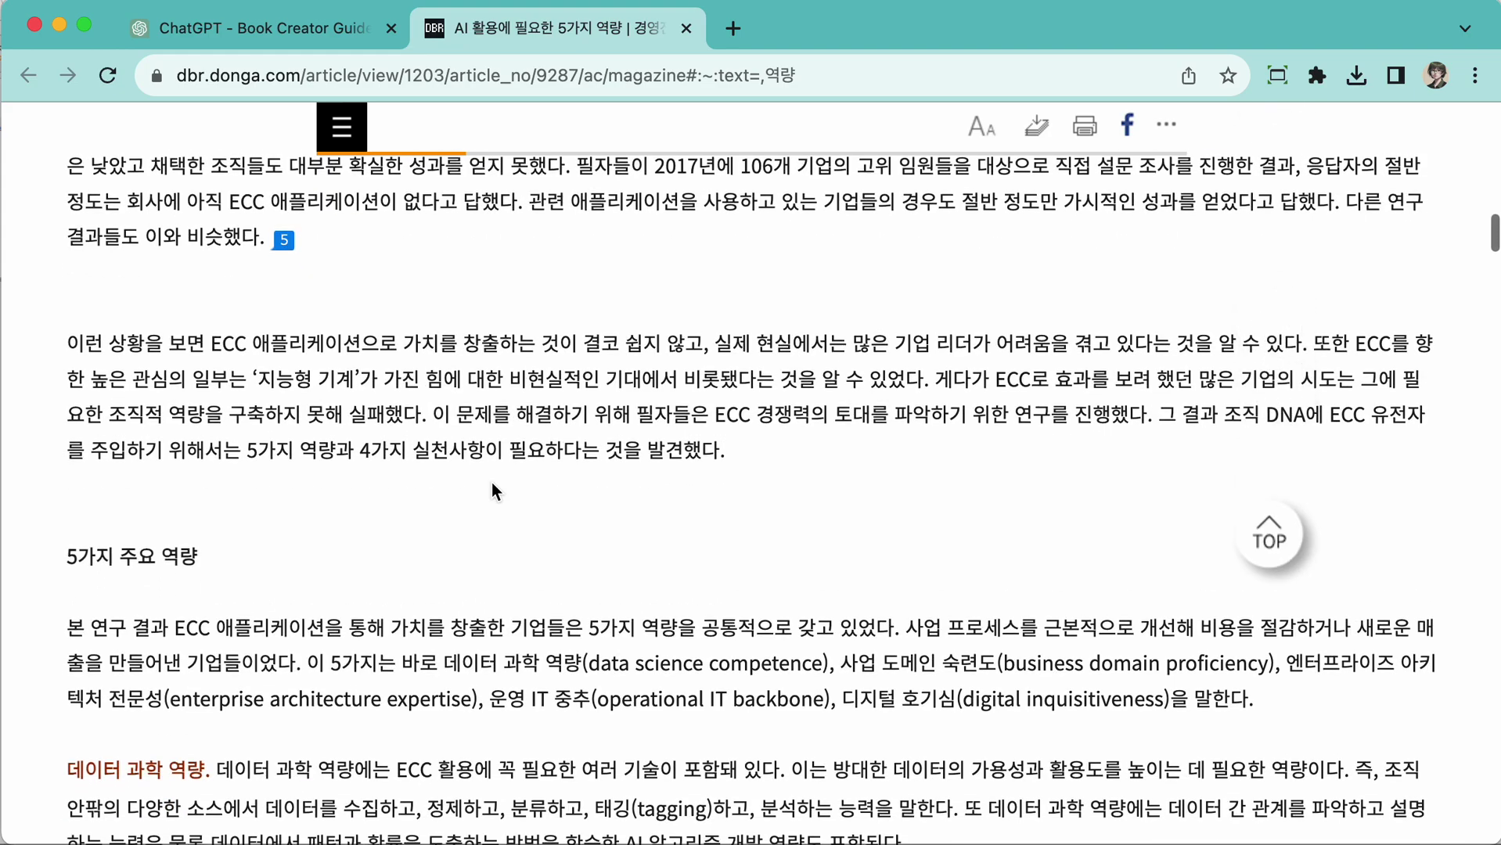
scroll(491, 482, down, 5)
scroll(491, 482, down, 6)
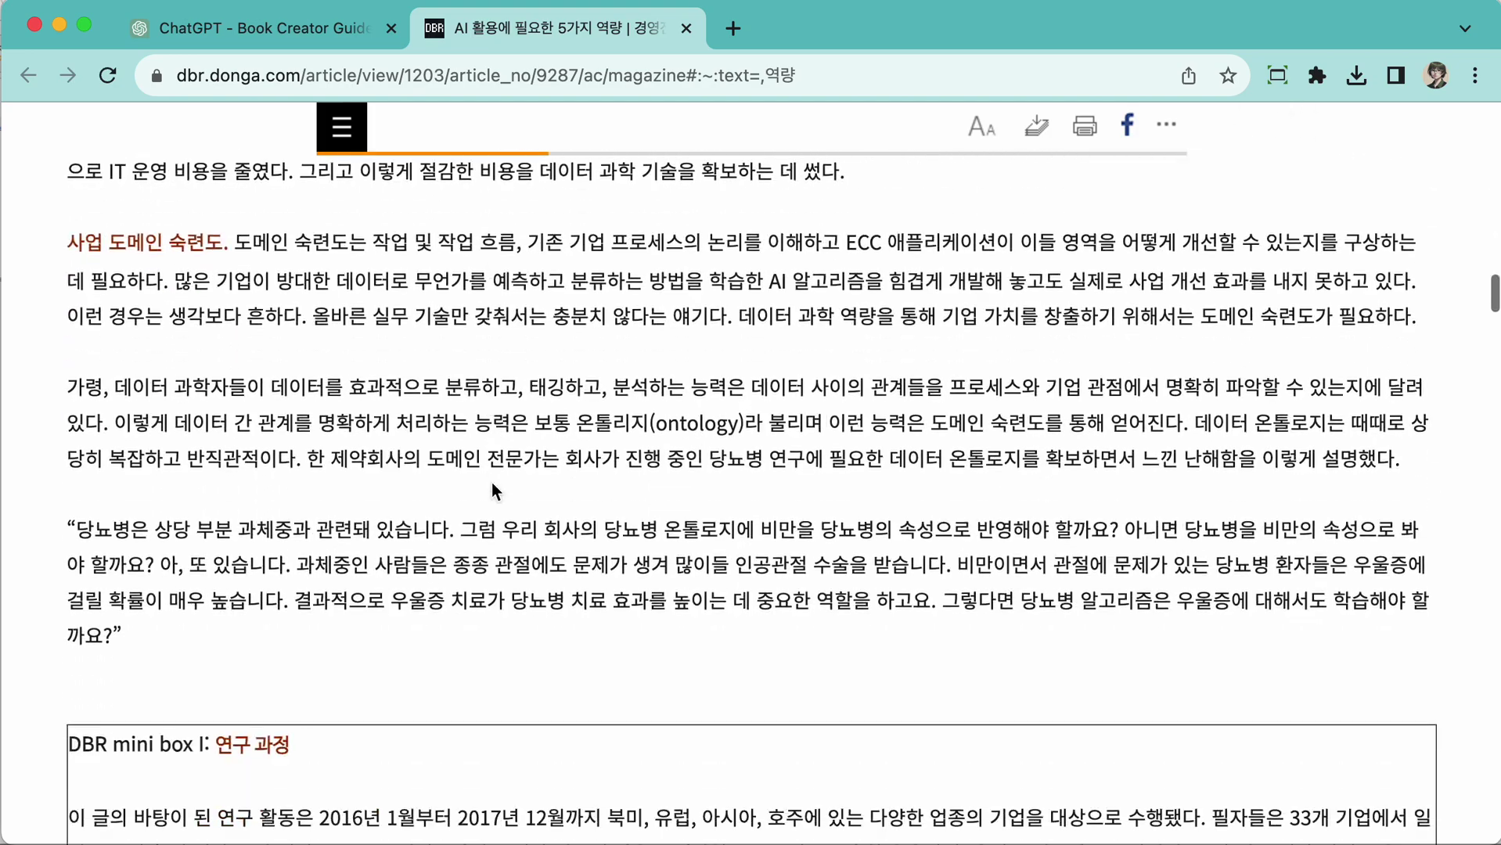
scroll(492, 482, down, 9)
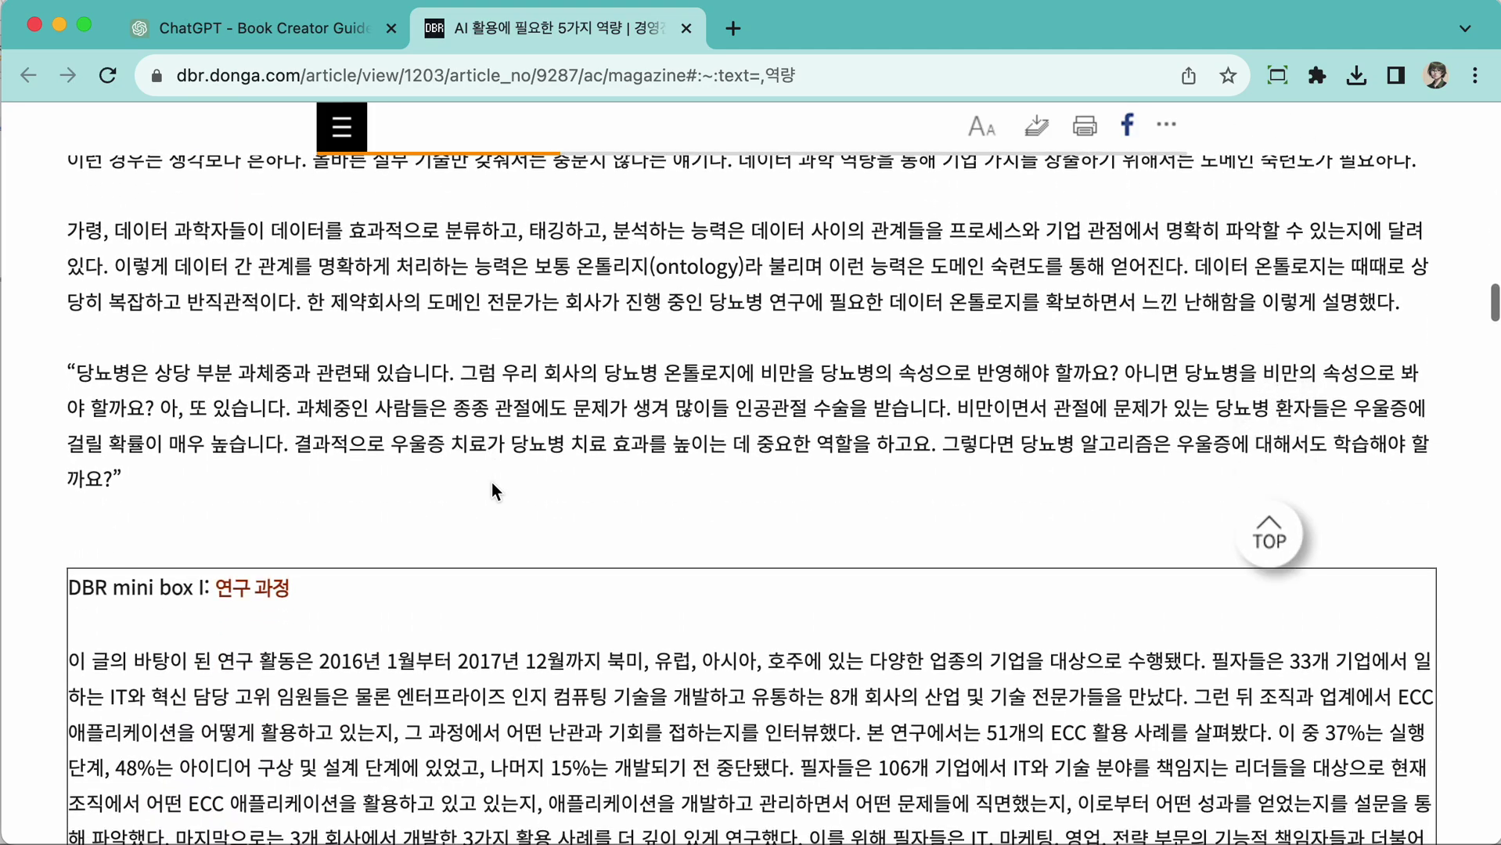
scroll(492, 480, down, 8)
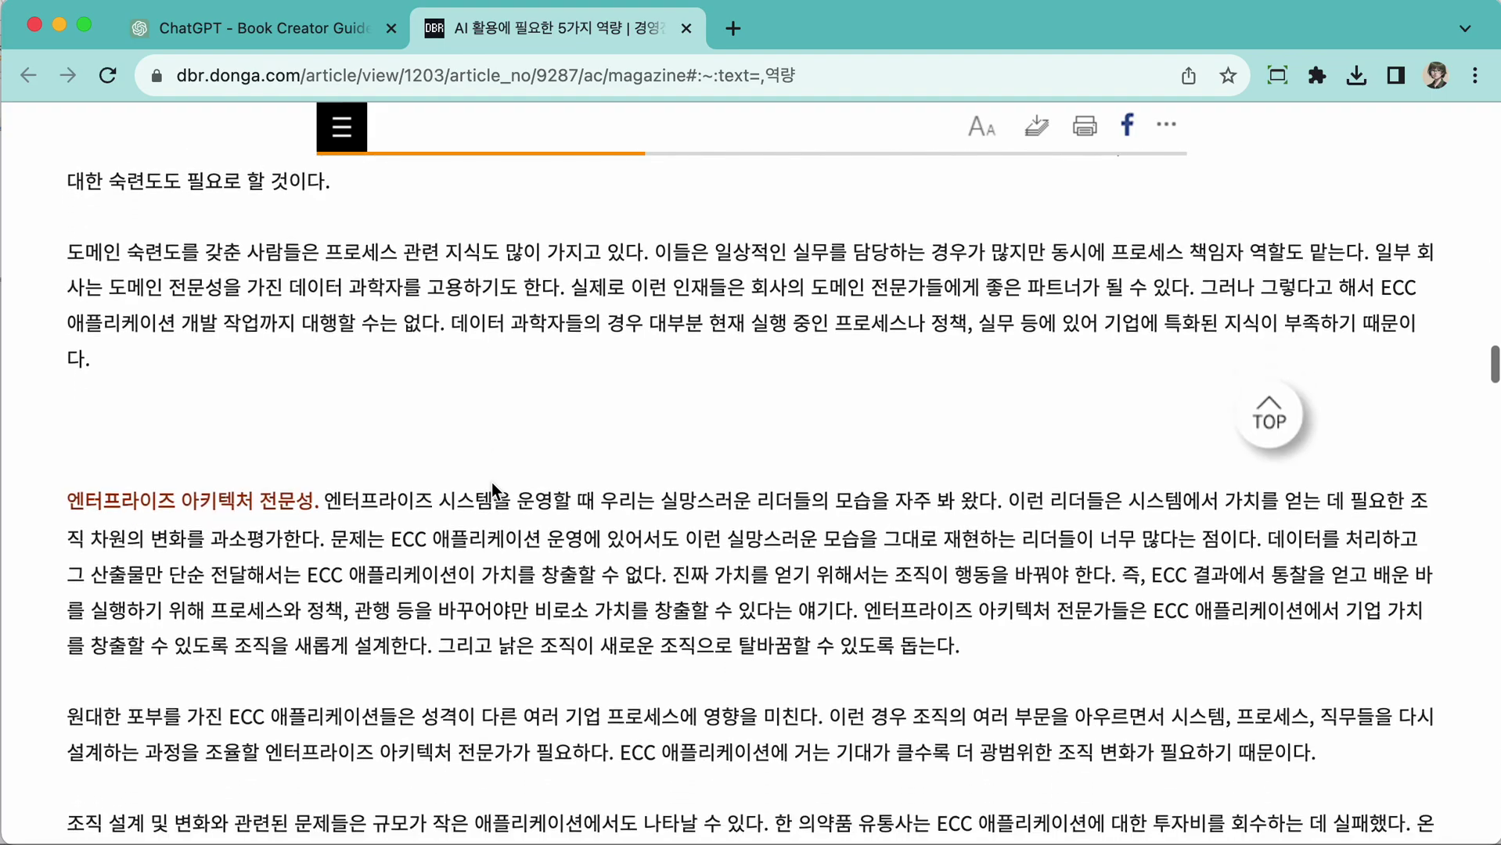
scroll(492, 482, down, 6)
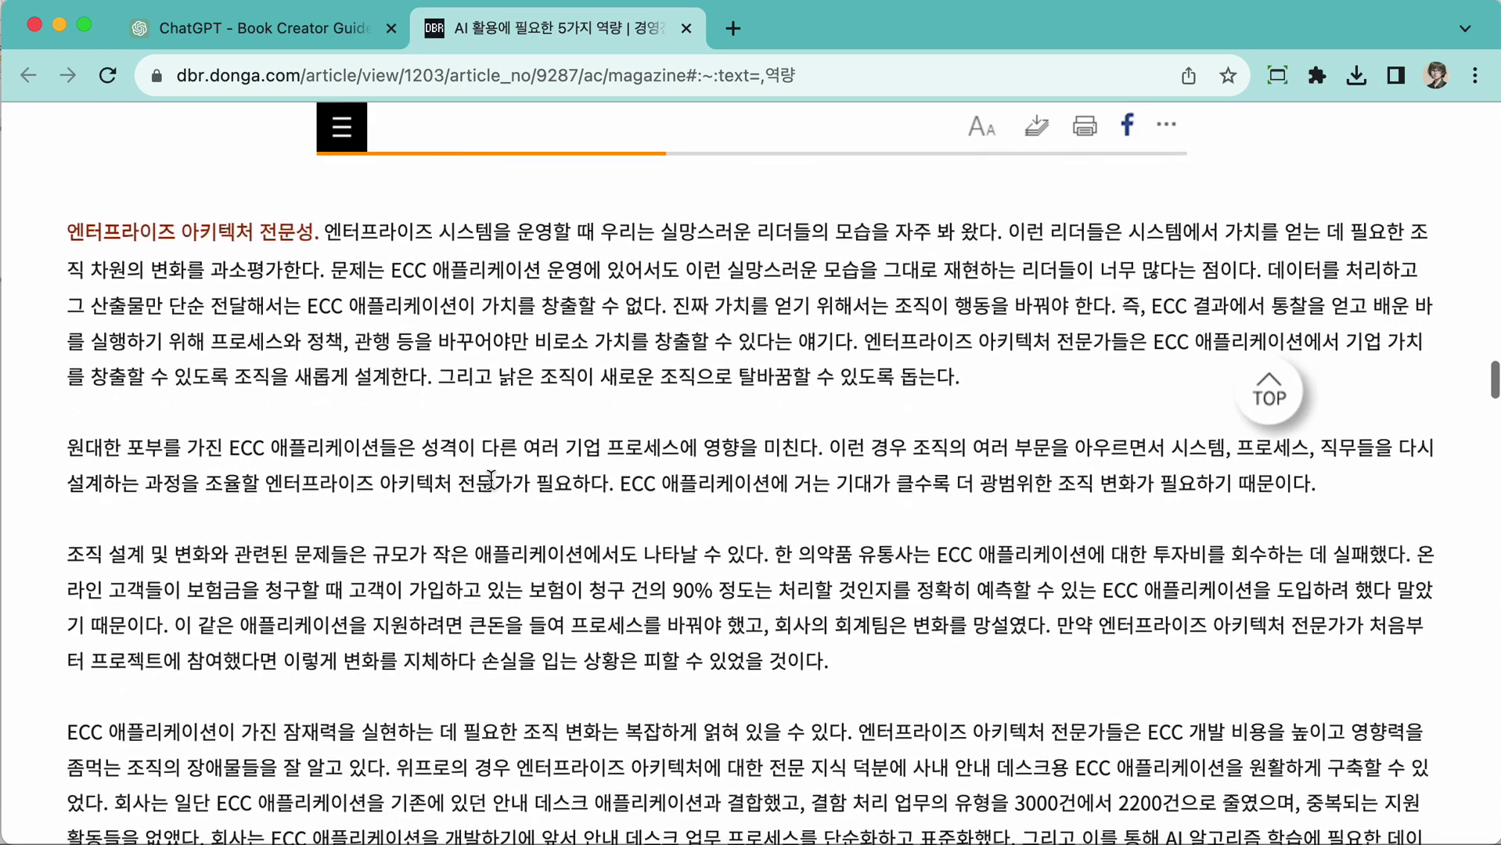
scroll(491, 483, down, 7)
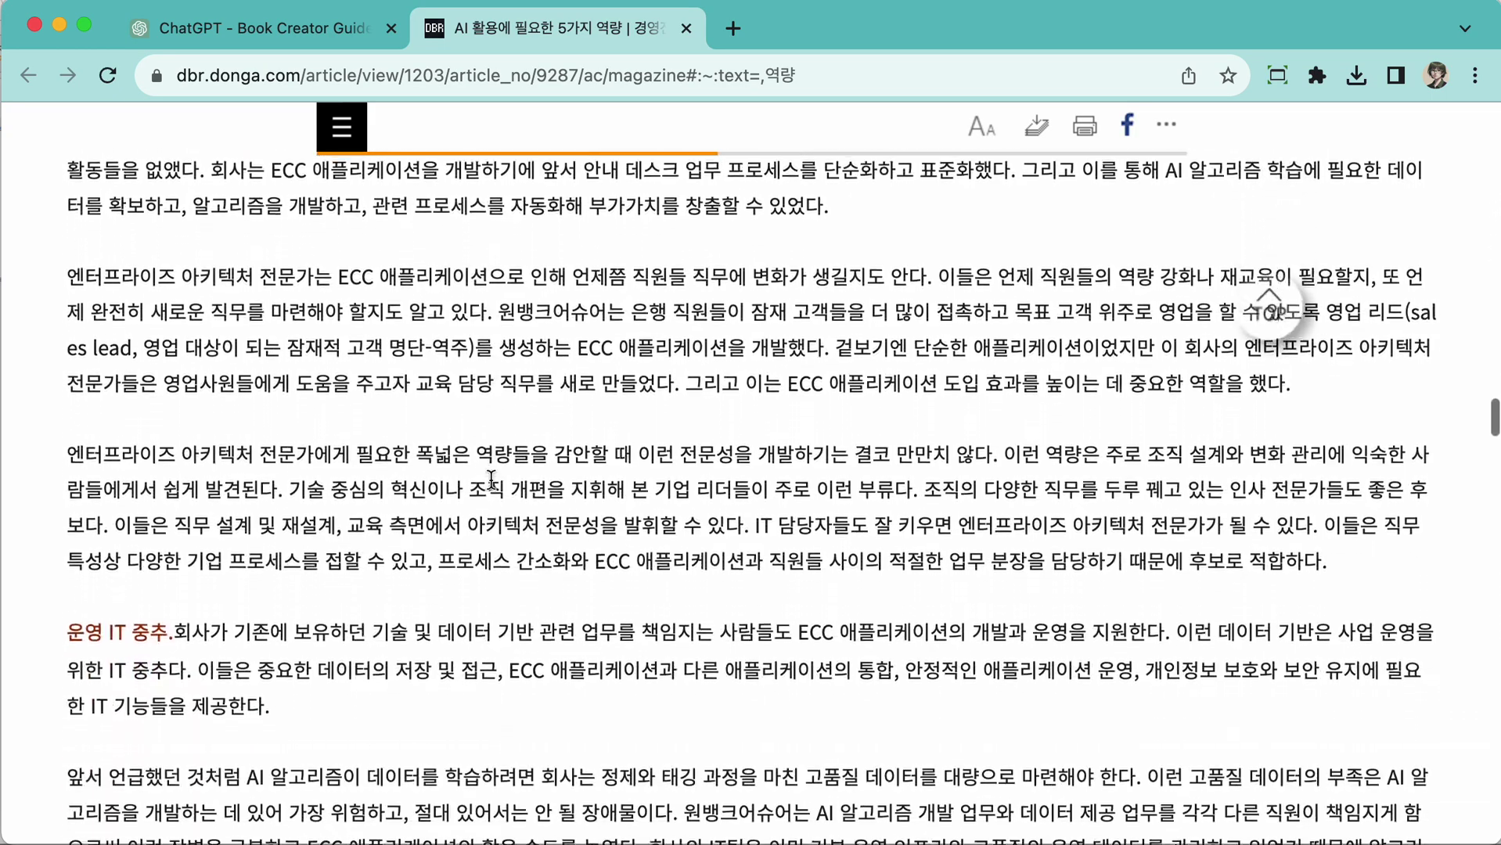
scroll(491, 480, down, 3)
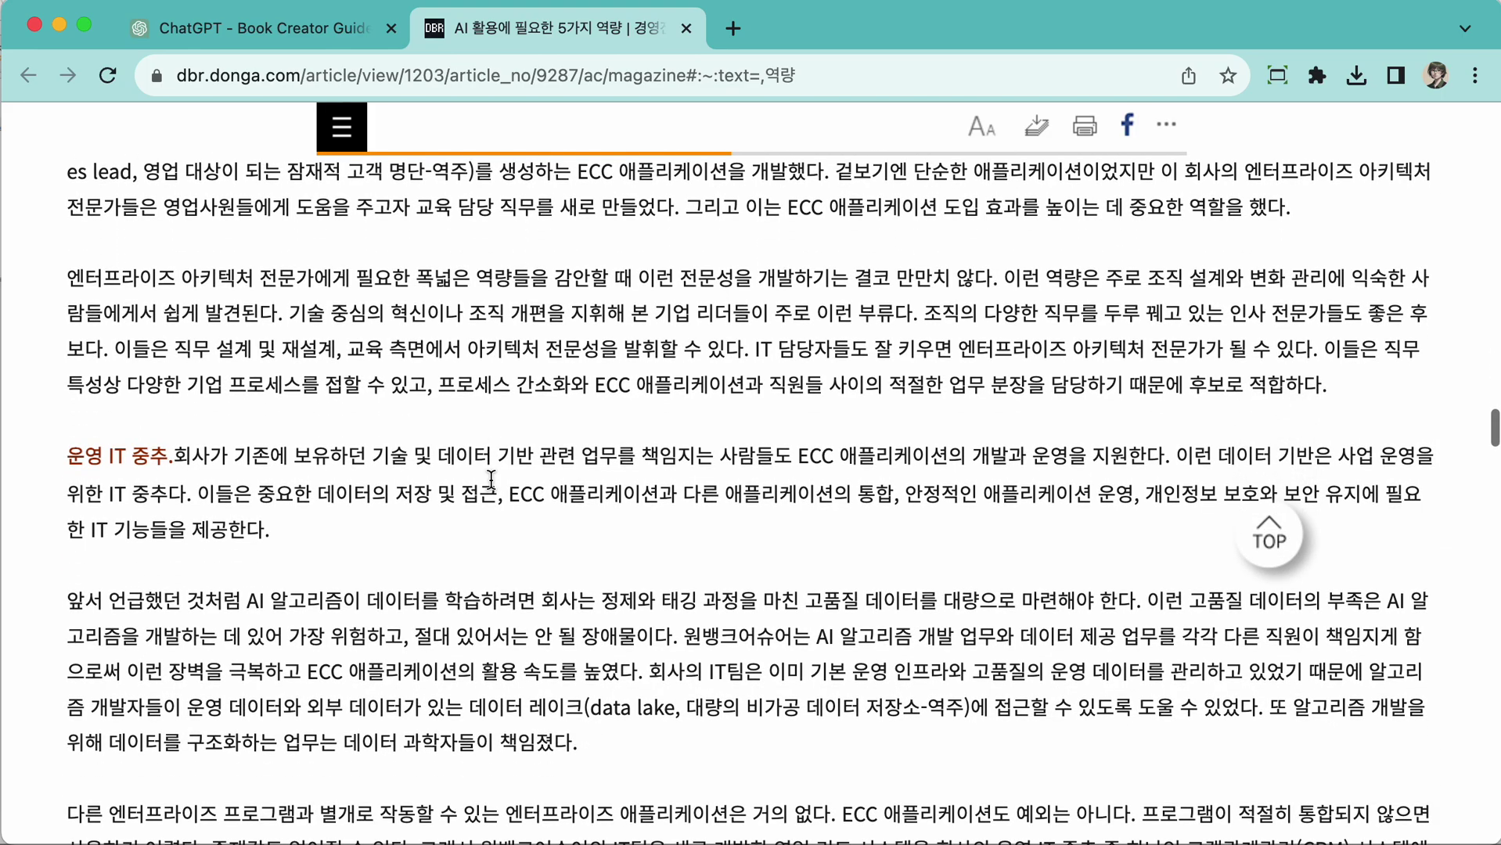
scroll(492, 490, down, 7)
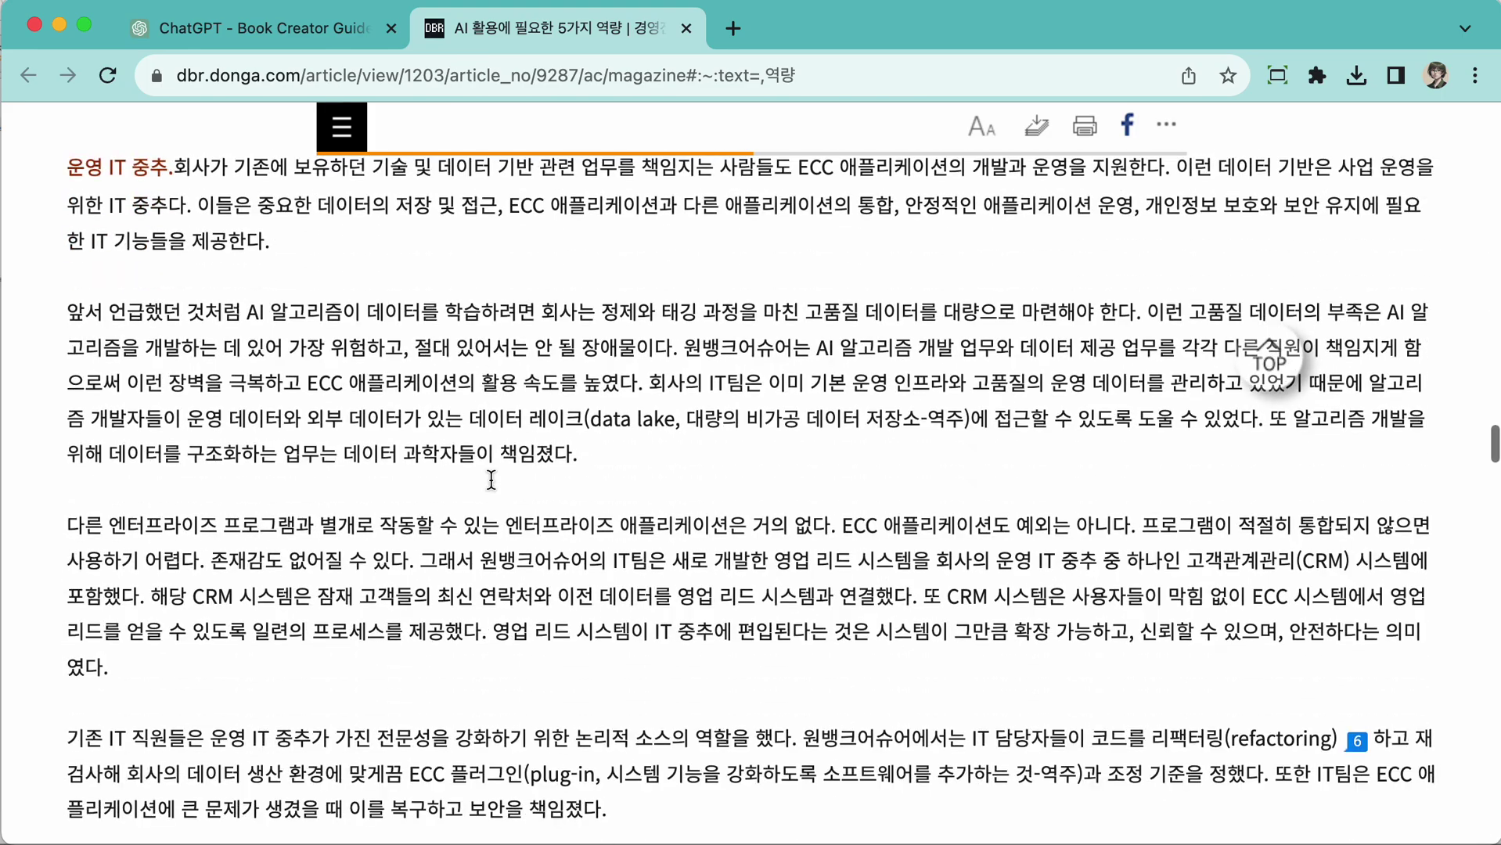
scroll(492, 479, down, 10)
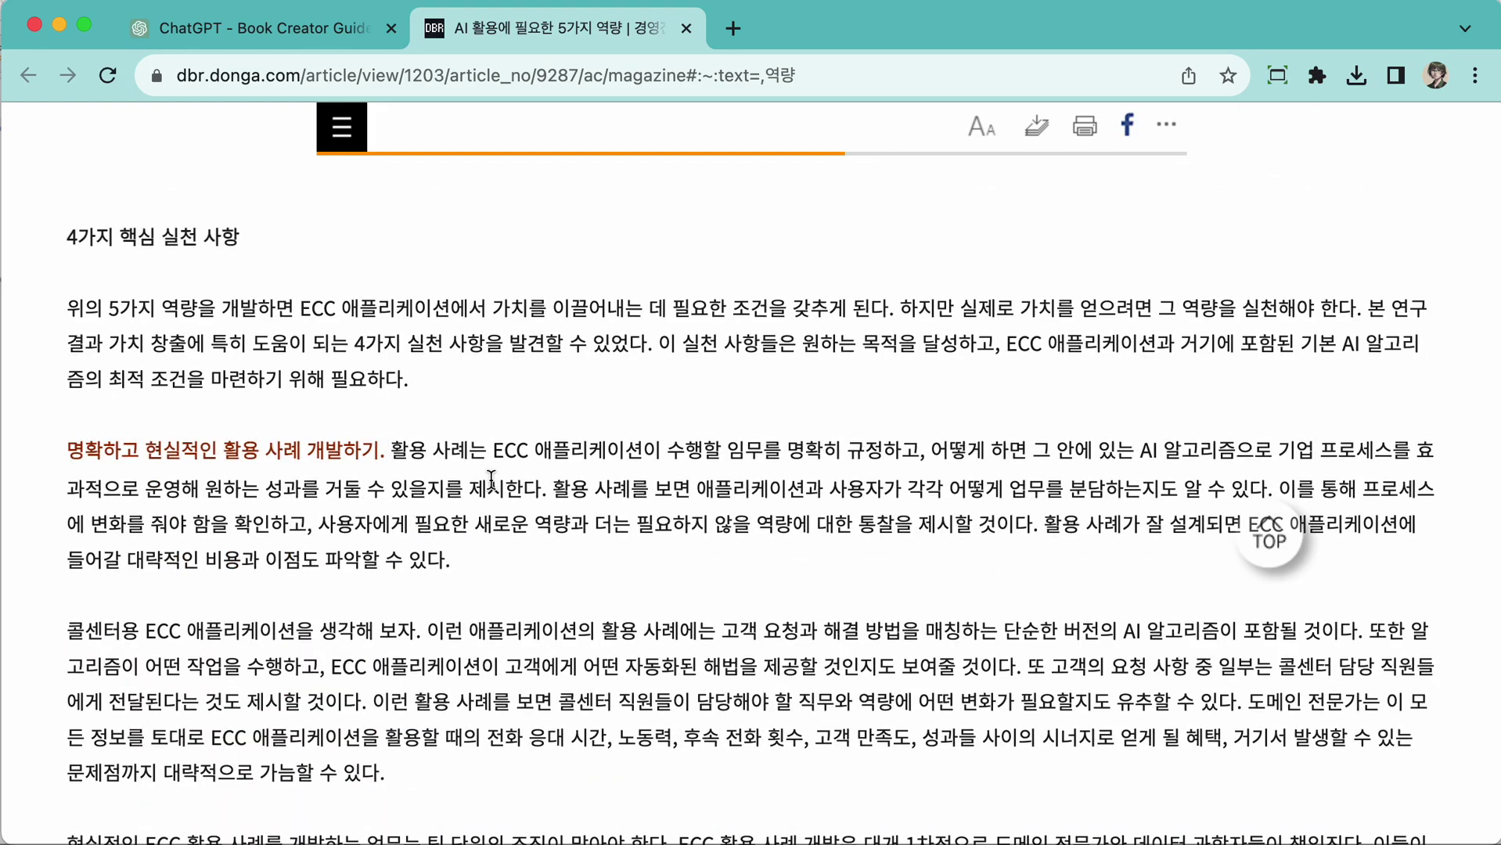
scroll(327, 523, down, 12)
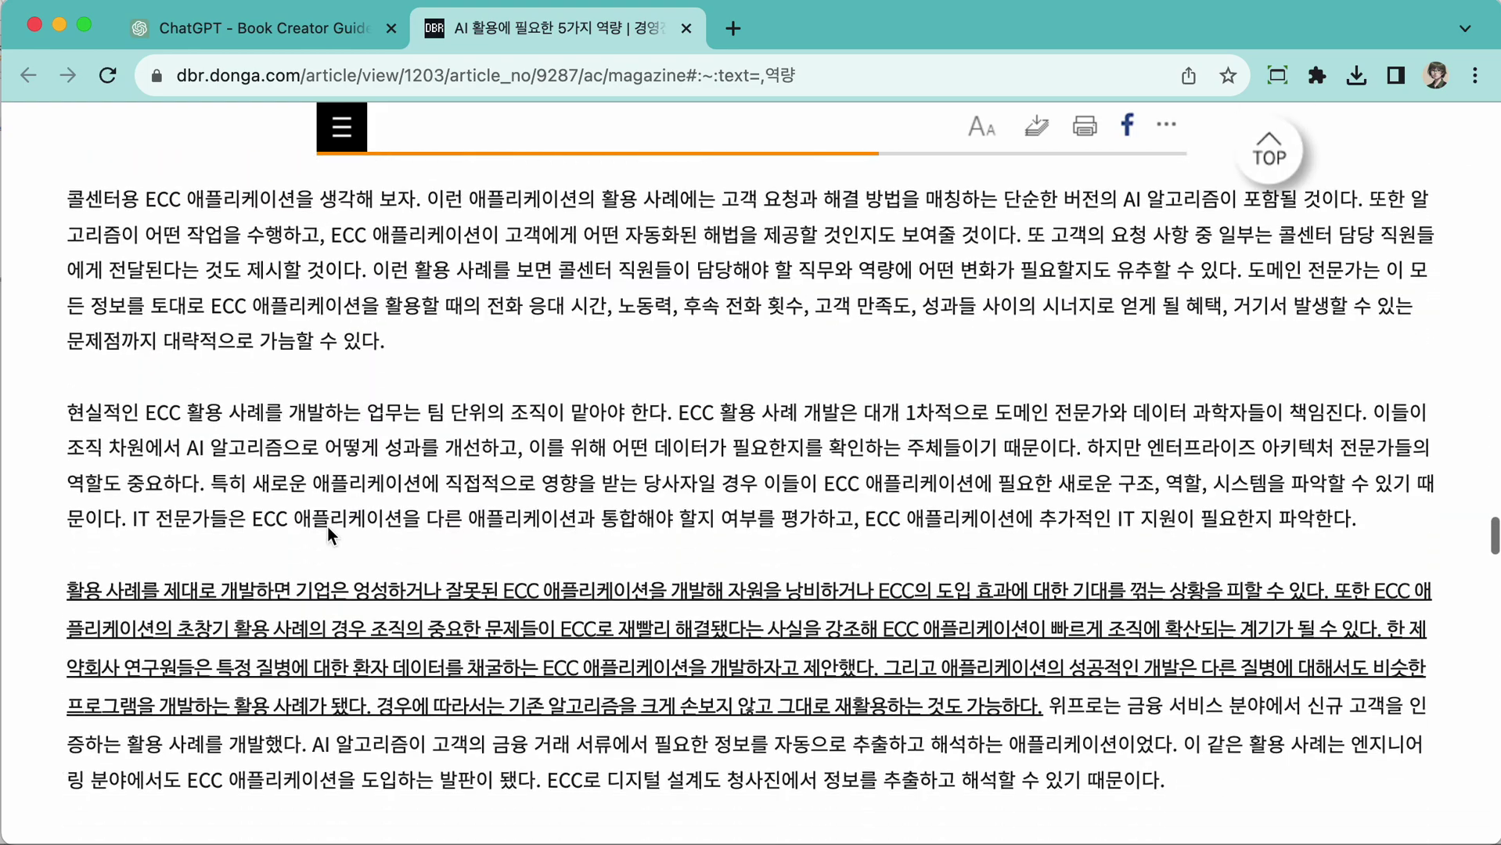
- Skim the rest of the DBR article through its section on learning by doing and return to the Book Creator Guide chat
scroll(328, 524, down, 20)
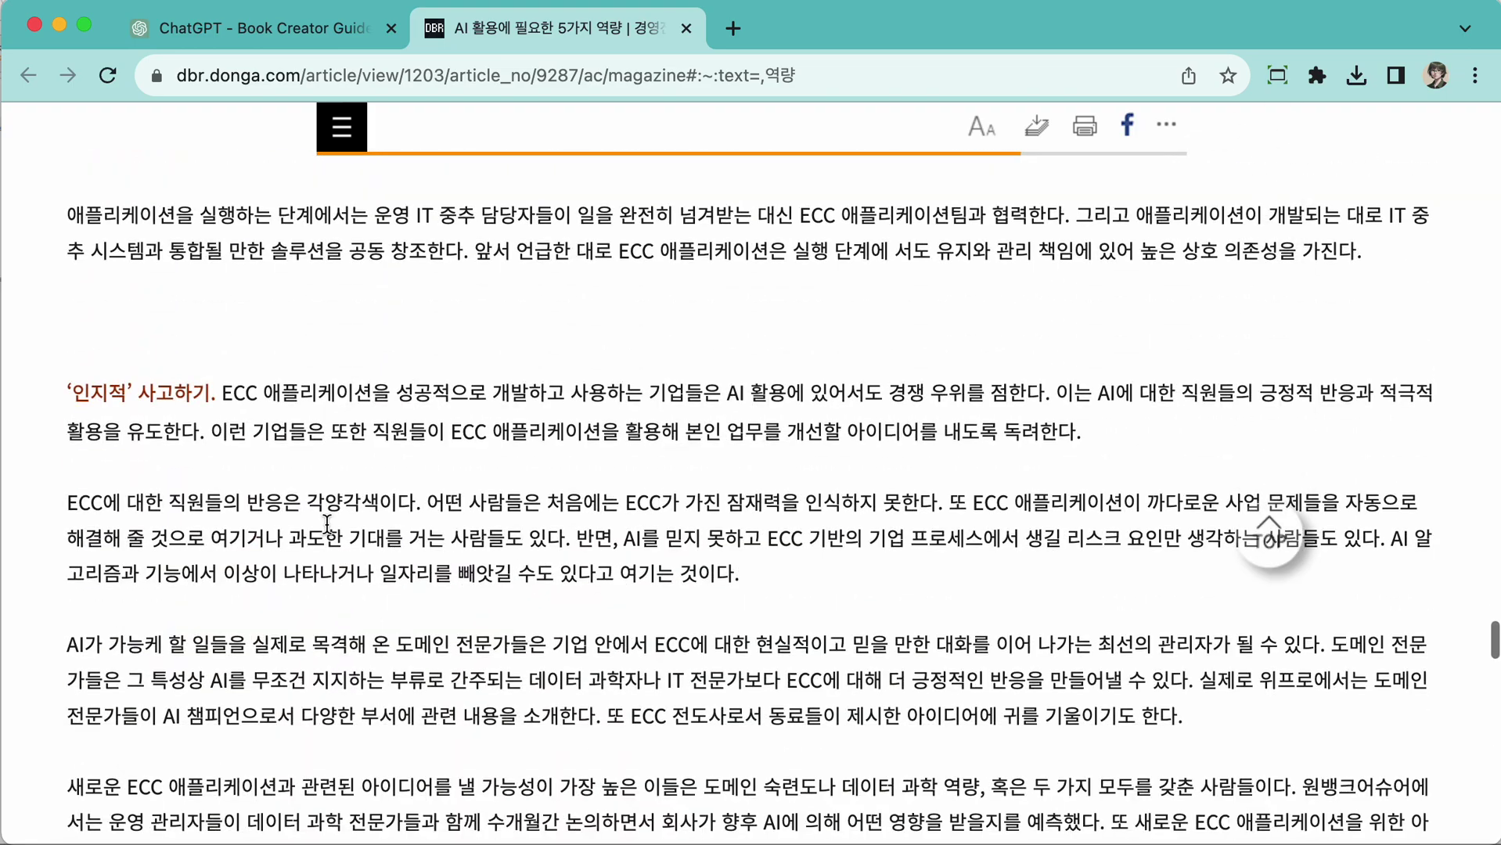
scroll(327, 524, down, 7)
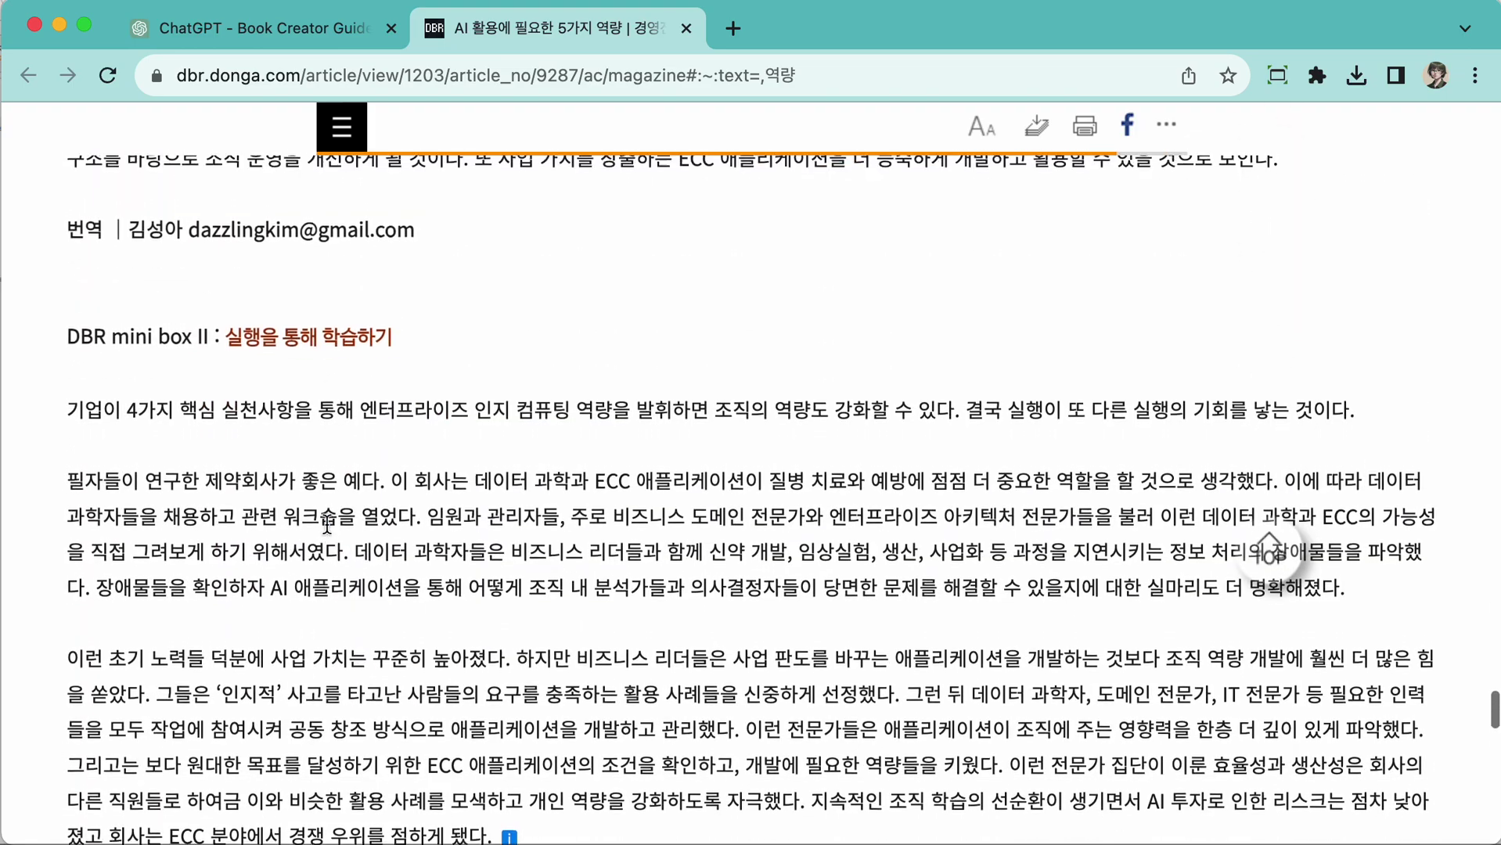
click(279, 39)
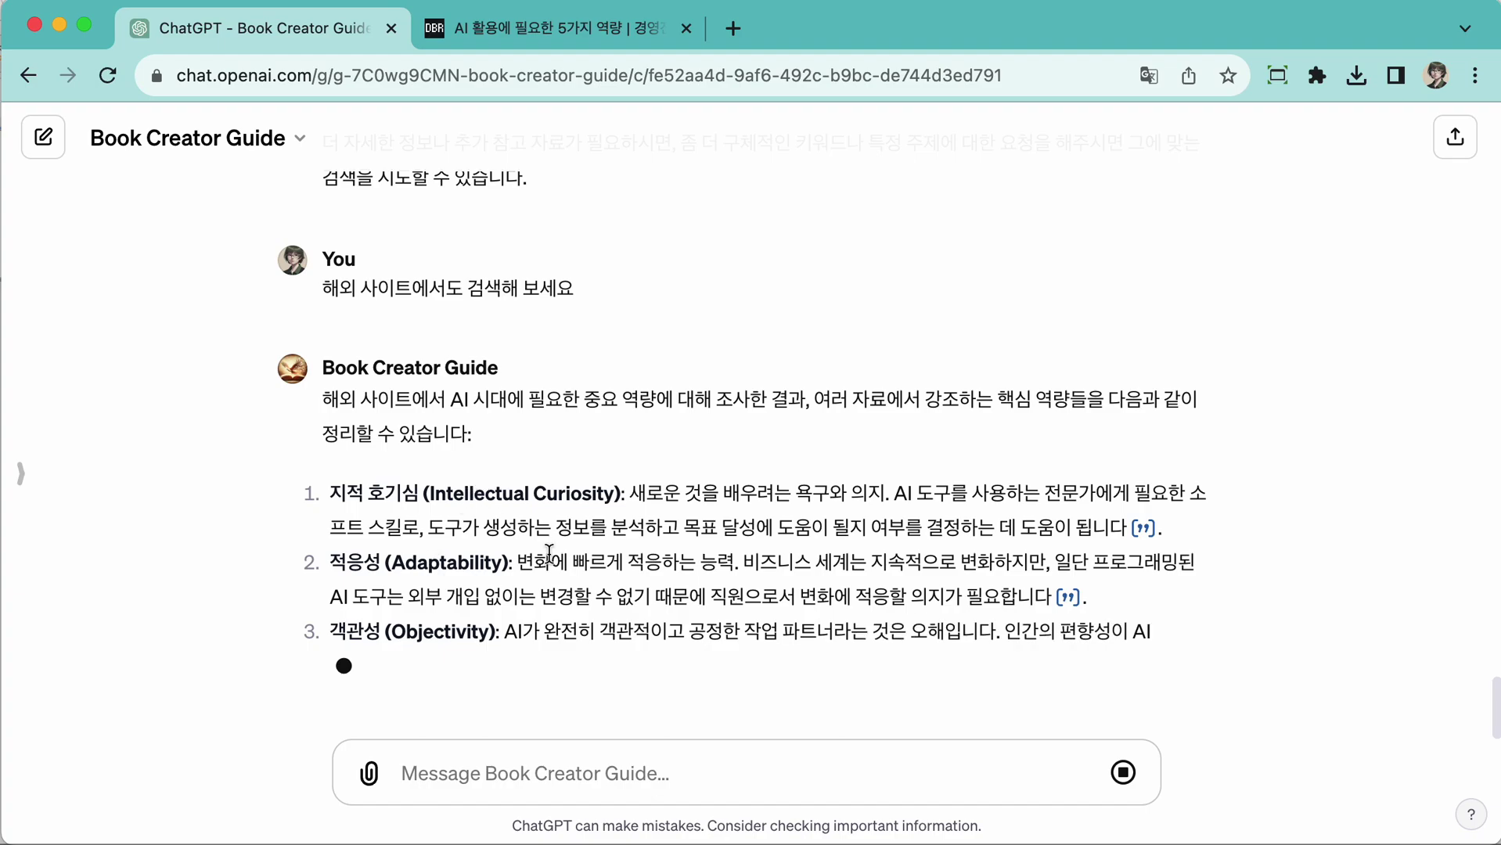
- Read the reply listing AI-era competencies from foreign sites and check the sources it cites
mouse_move(1146, 501)
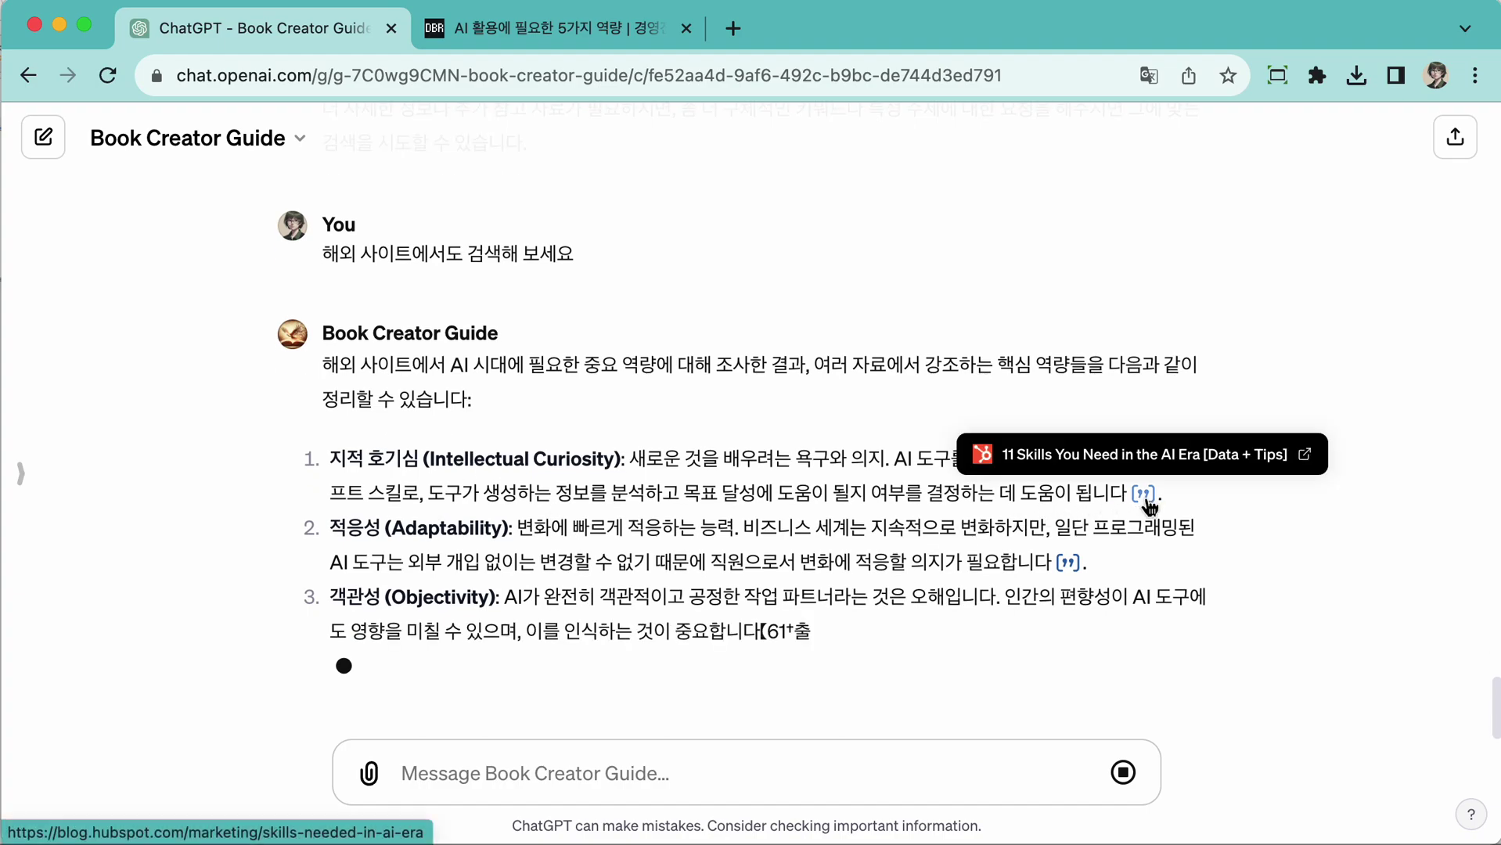
mouse_move(1069, 530)
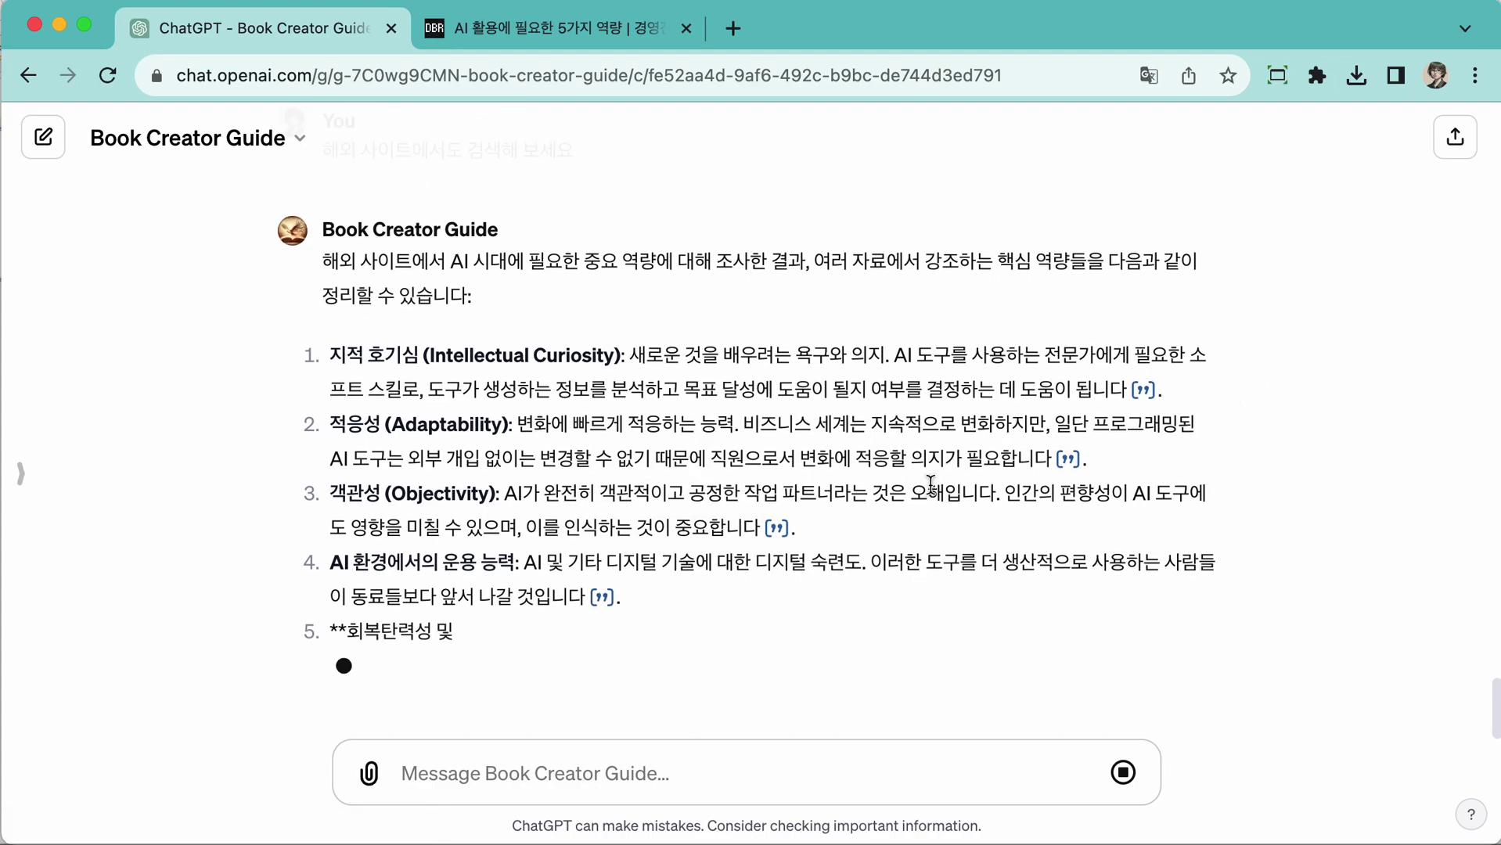
mouse_move(601, 598)
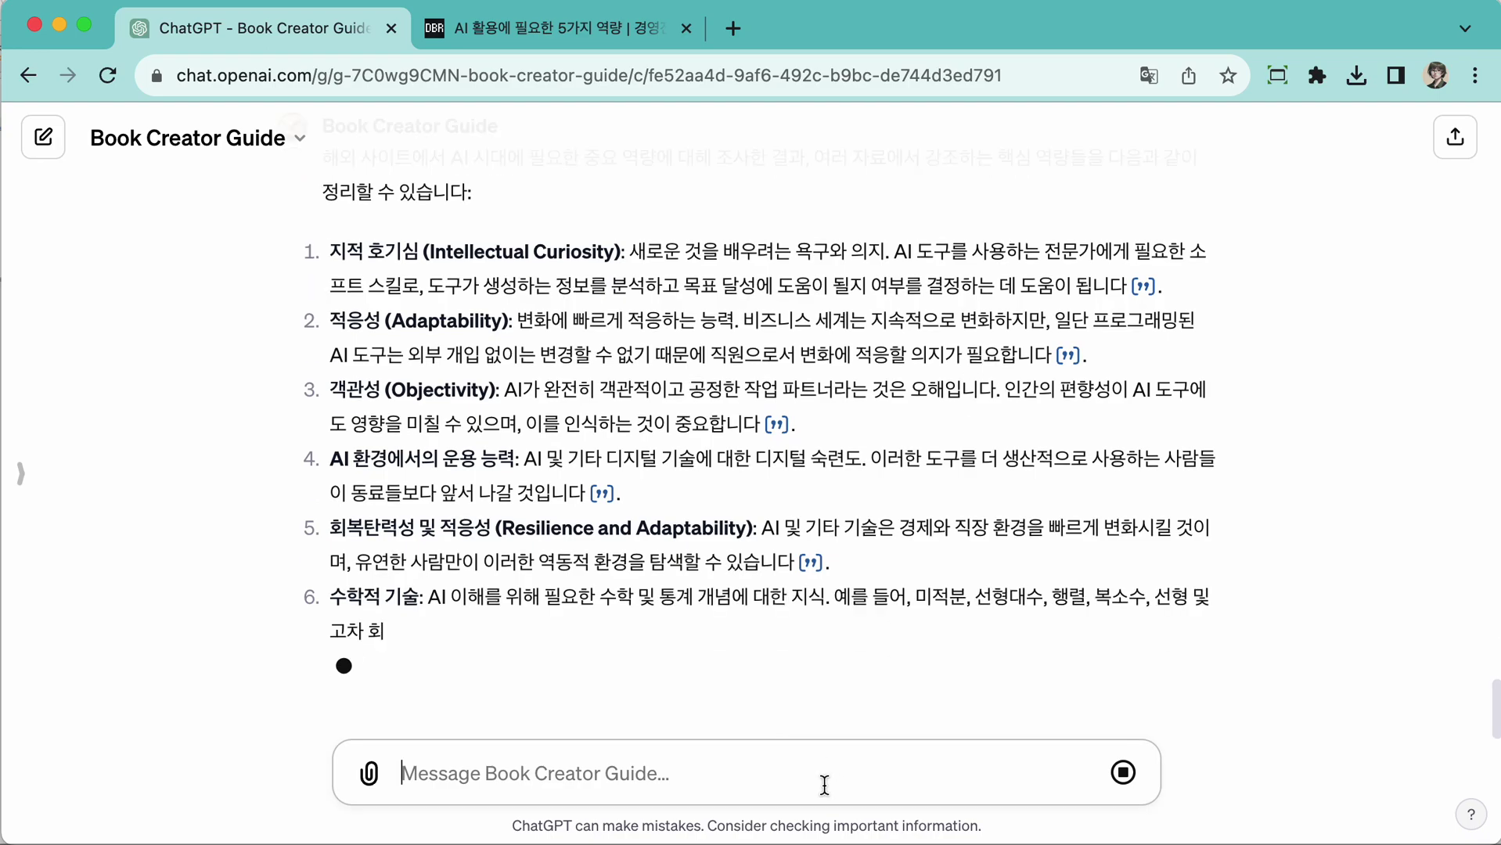
text(지)
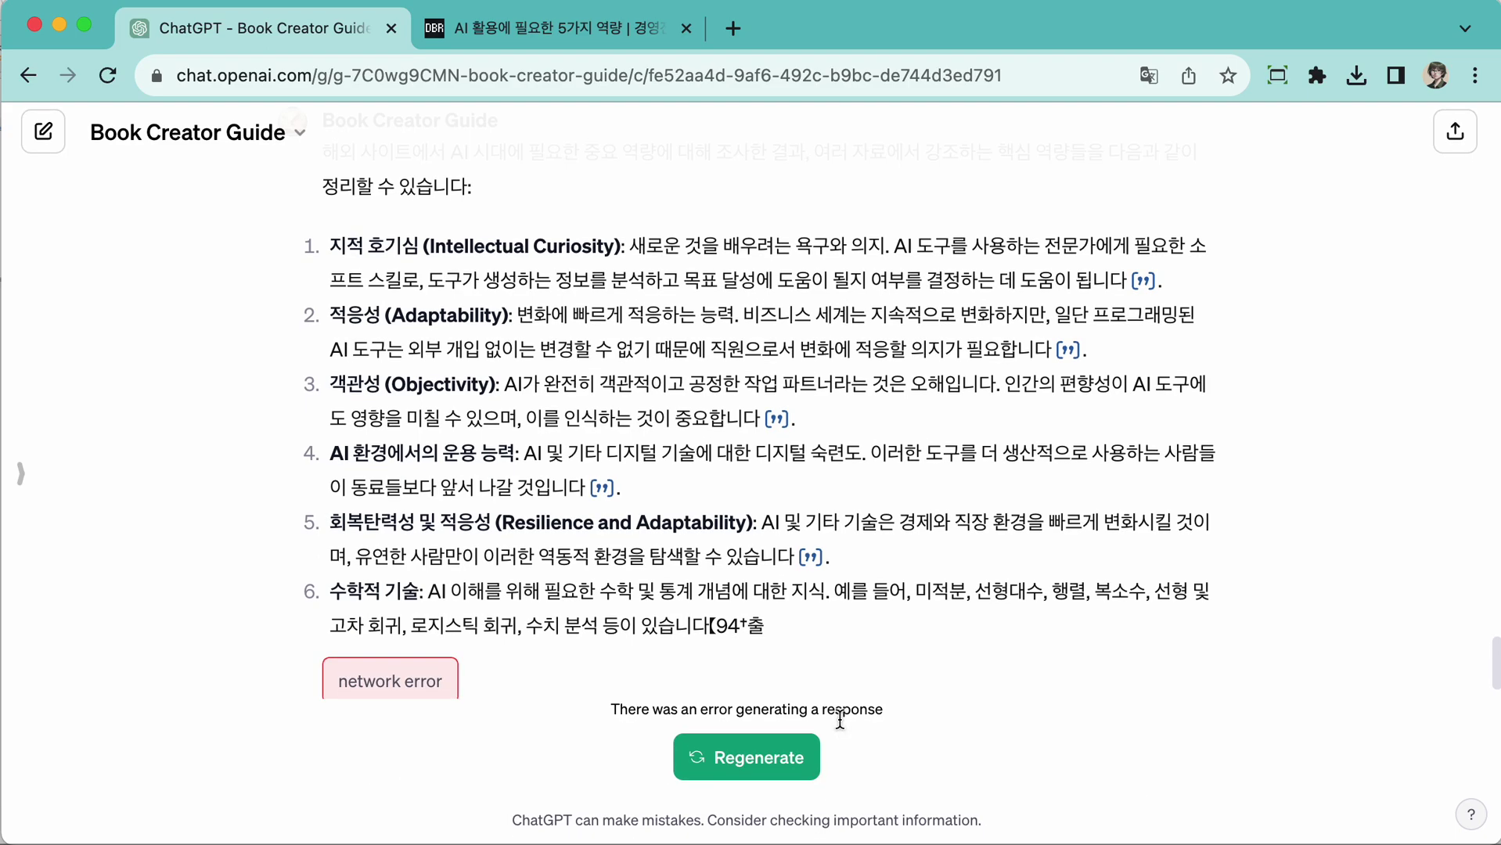
scroll(867, 633, up, 2)
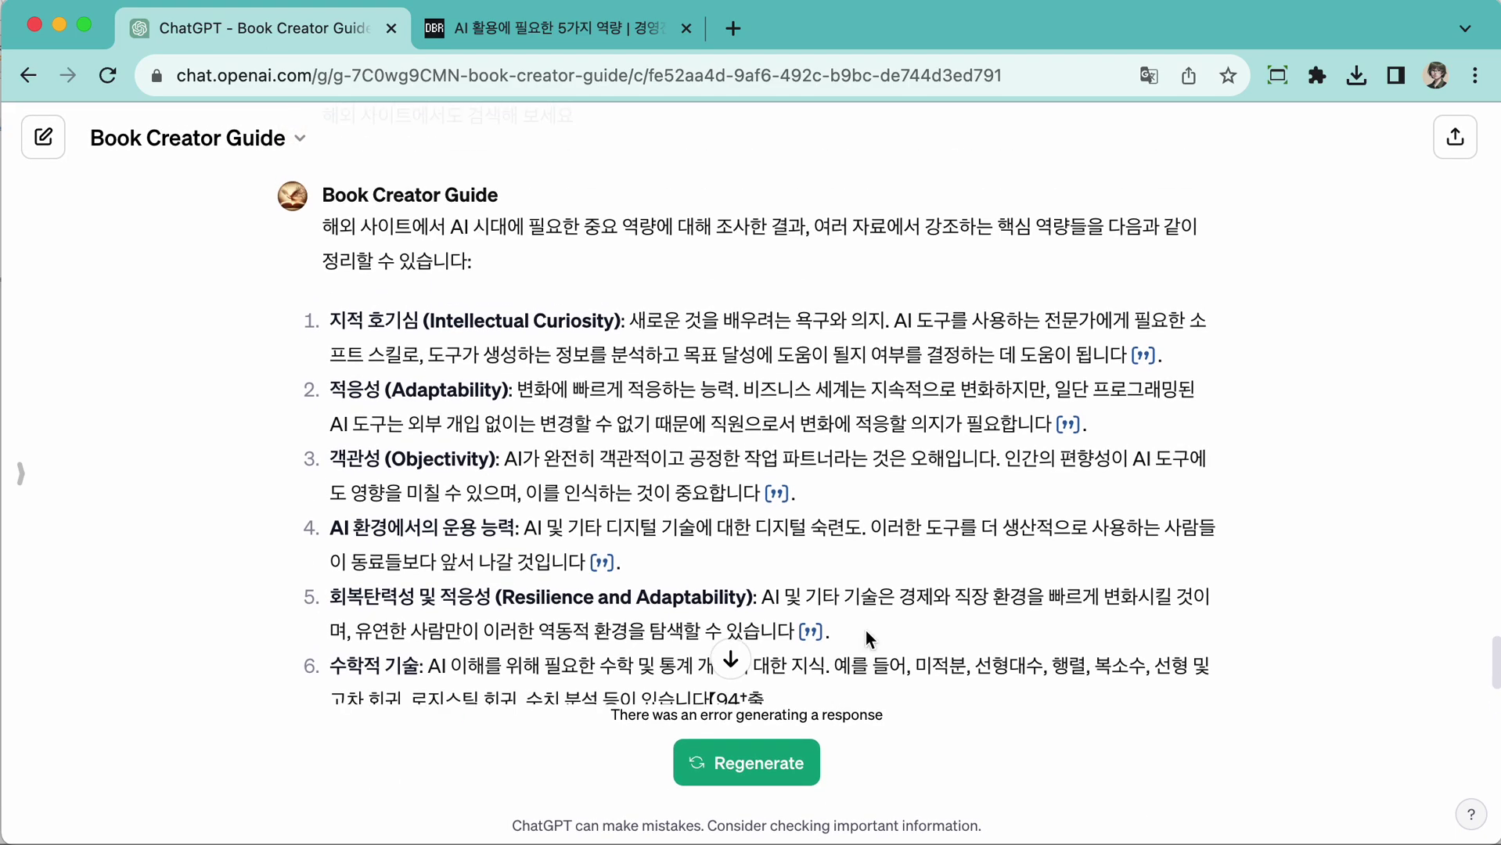
scroll(866, 631, down, 3)
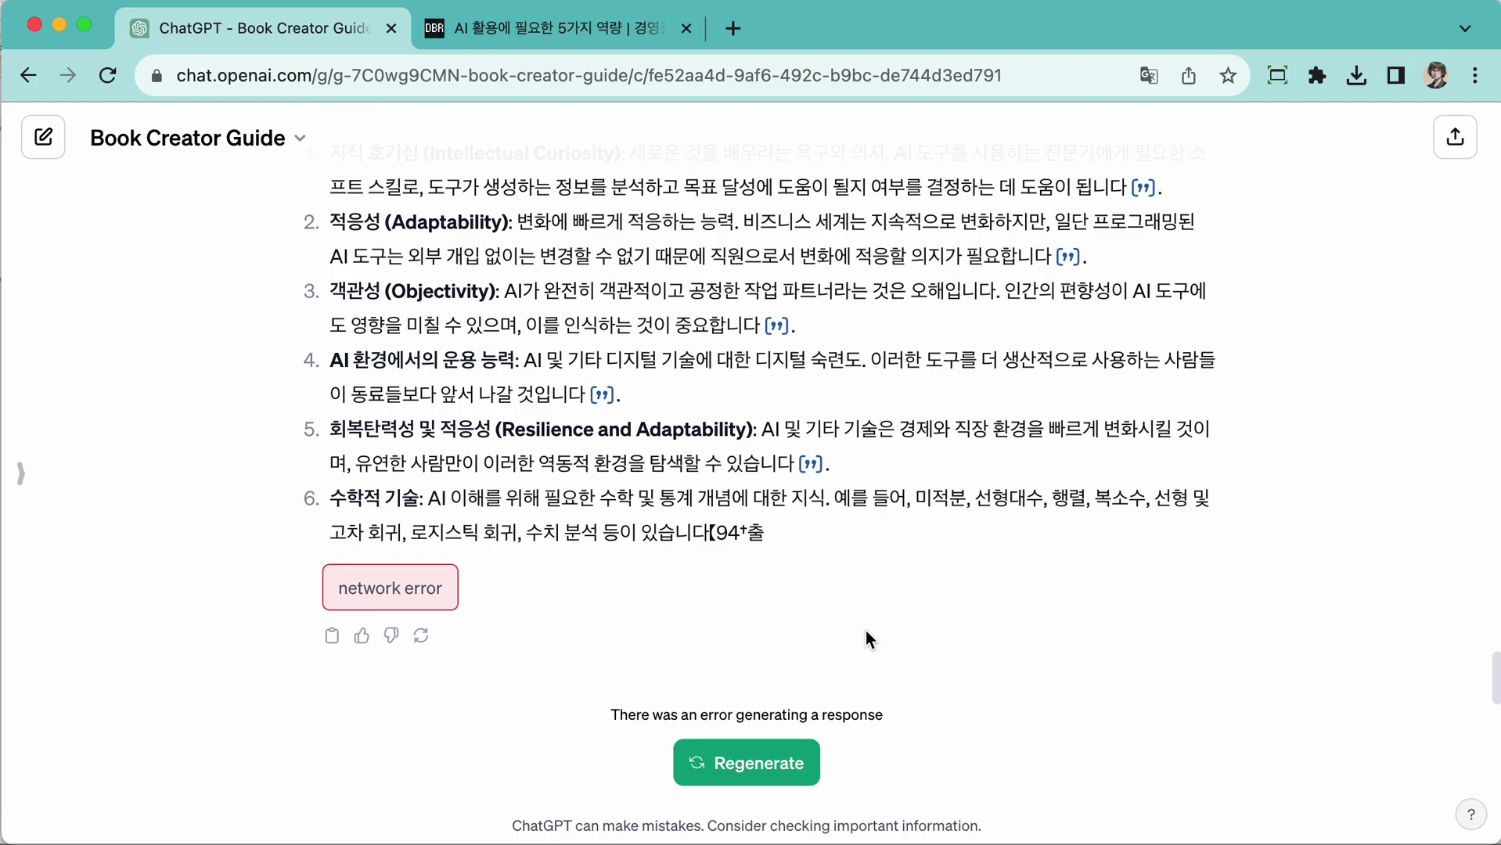
scroll(791, 624, up, 5)
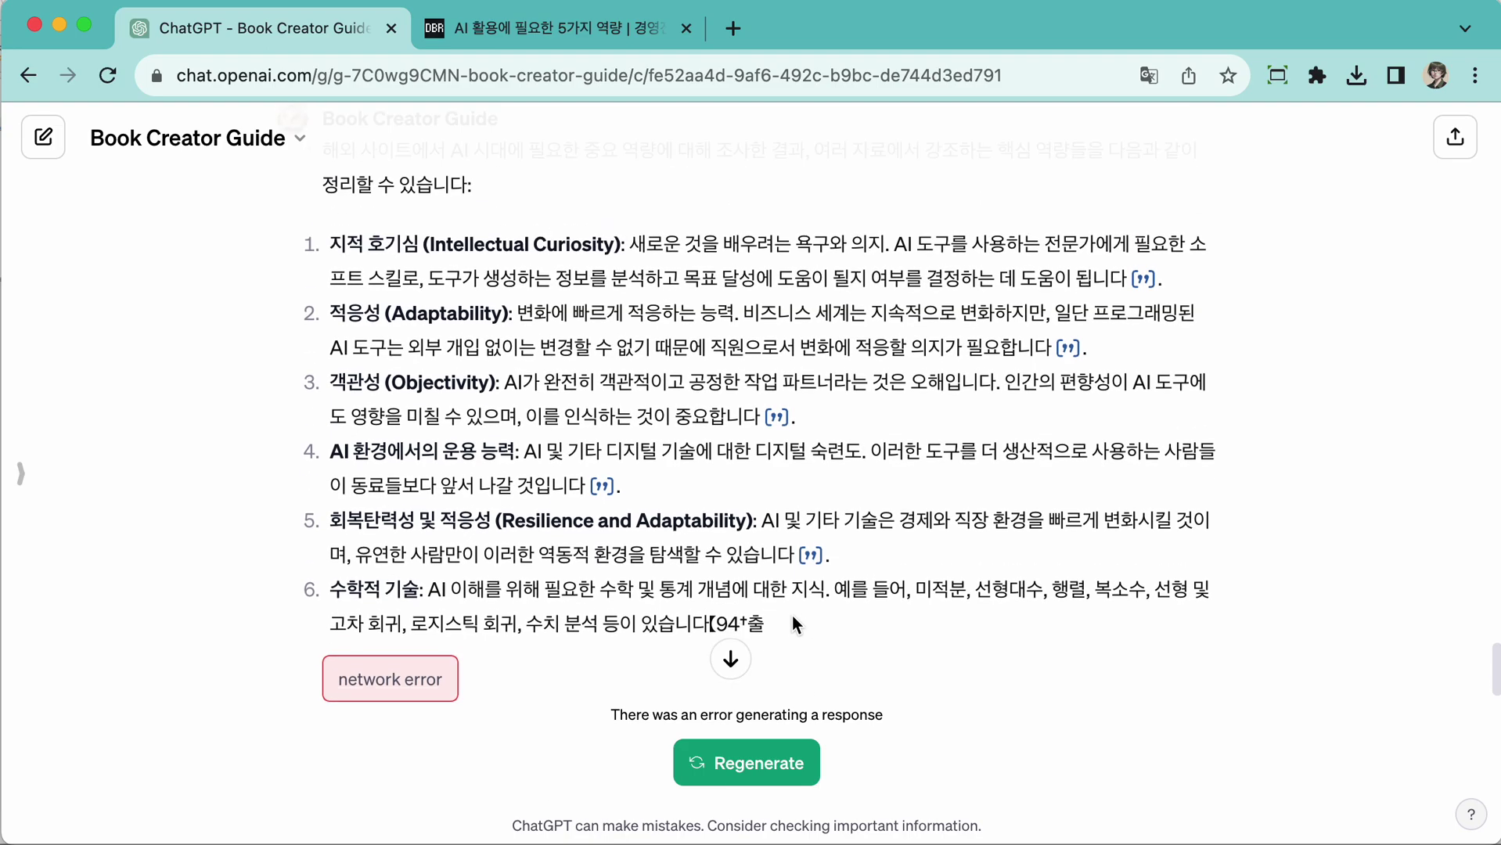
scroll(692, 483, up, 3)
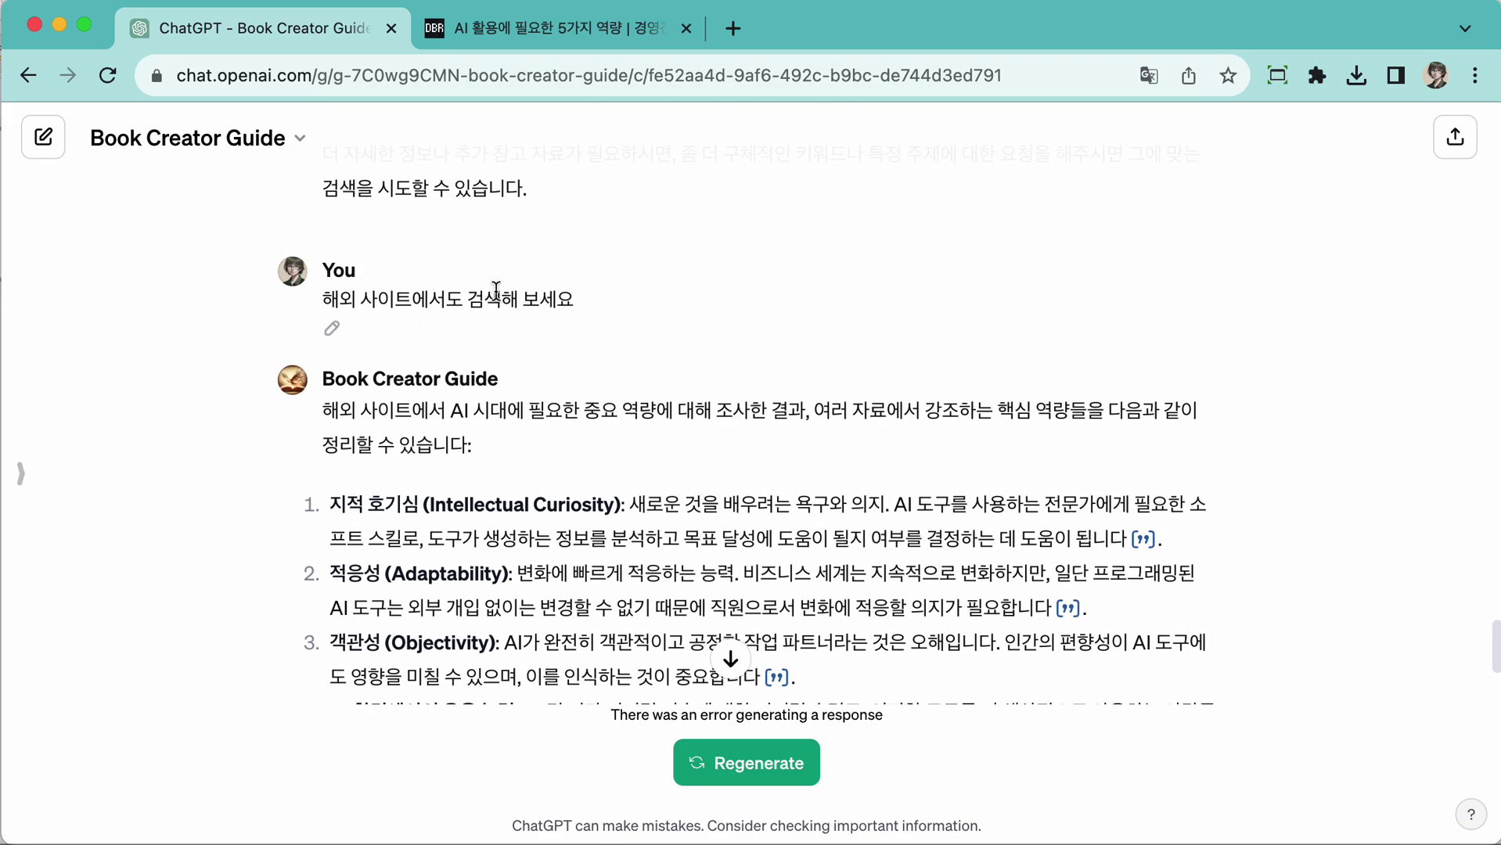
- Reopen the sent foreign-site search message for editing and shorten its text to "해외 사이트에서도 검색"
click(332, 329)
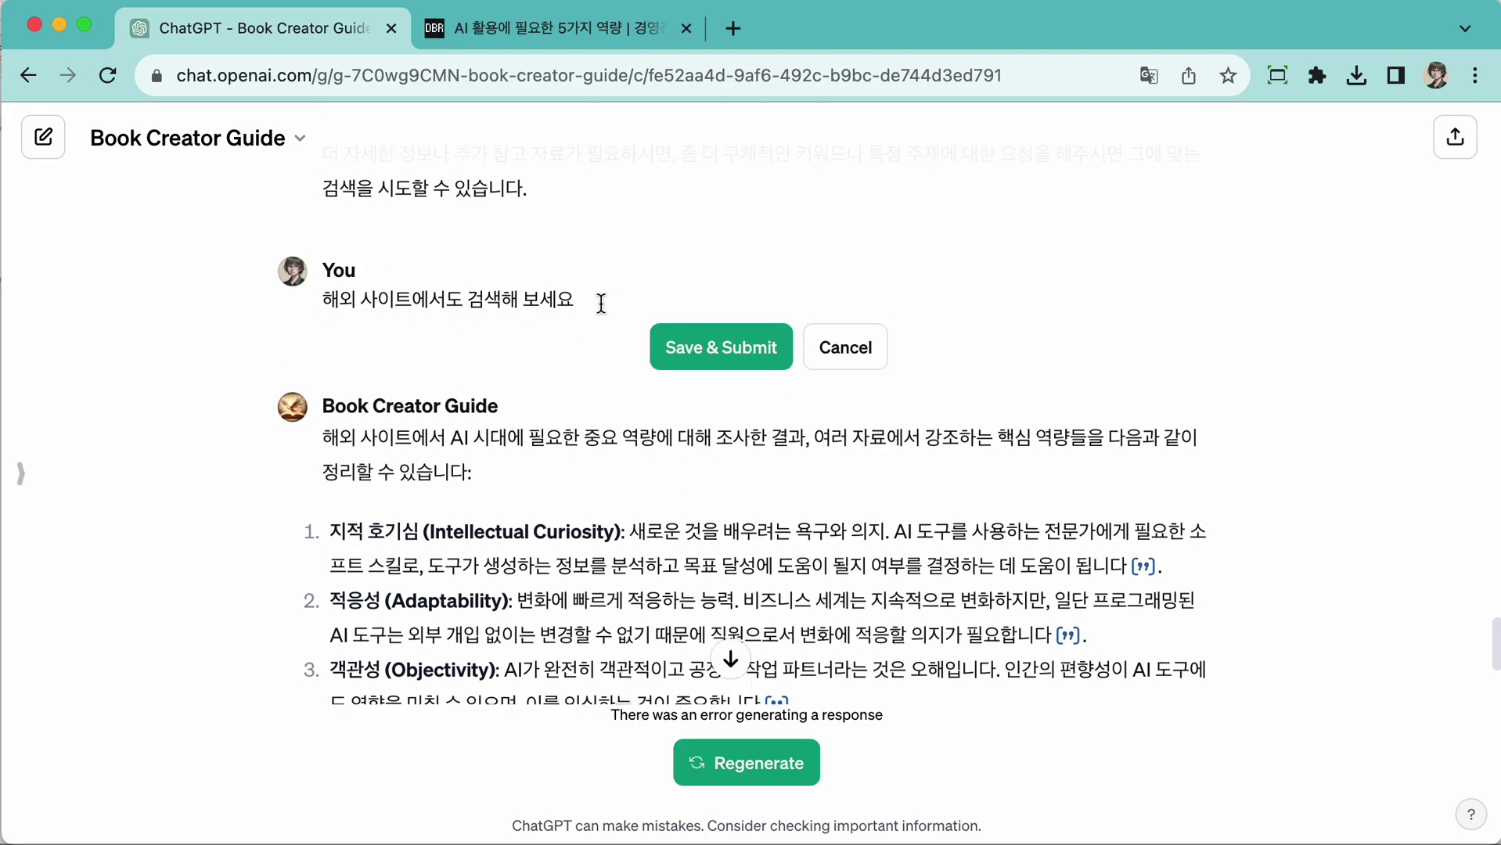
key(BackSpace)
key(BackSpace)
key(BackSpace)
text(서)
key(BackSpace)
key(BackSpace)
scroll(602, 369, down, 5)
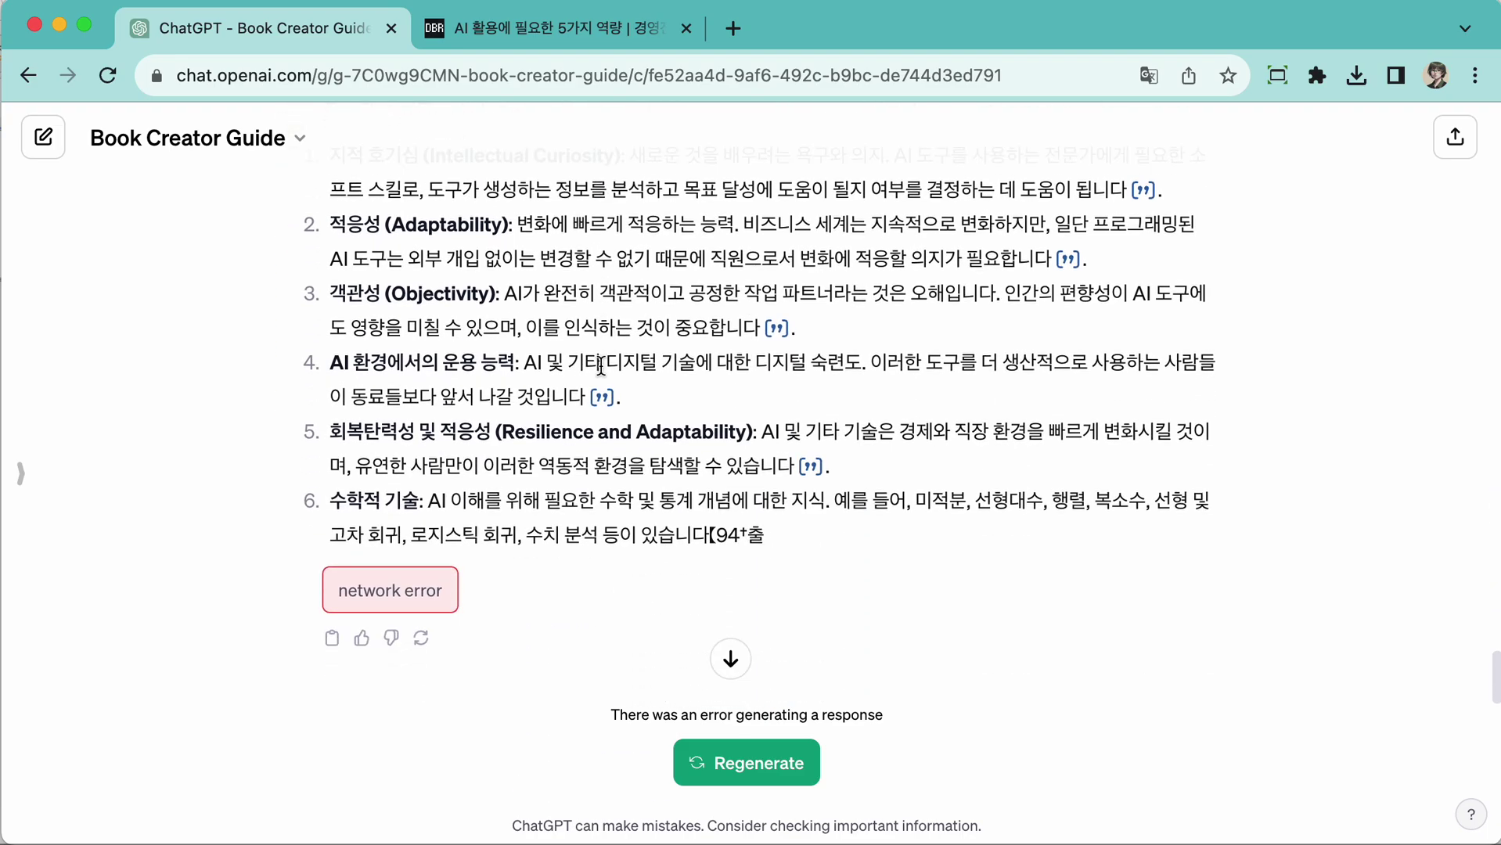
scroll(600, 366, up, 1)
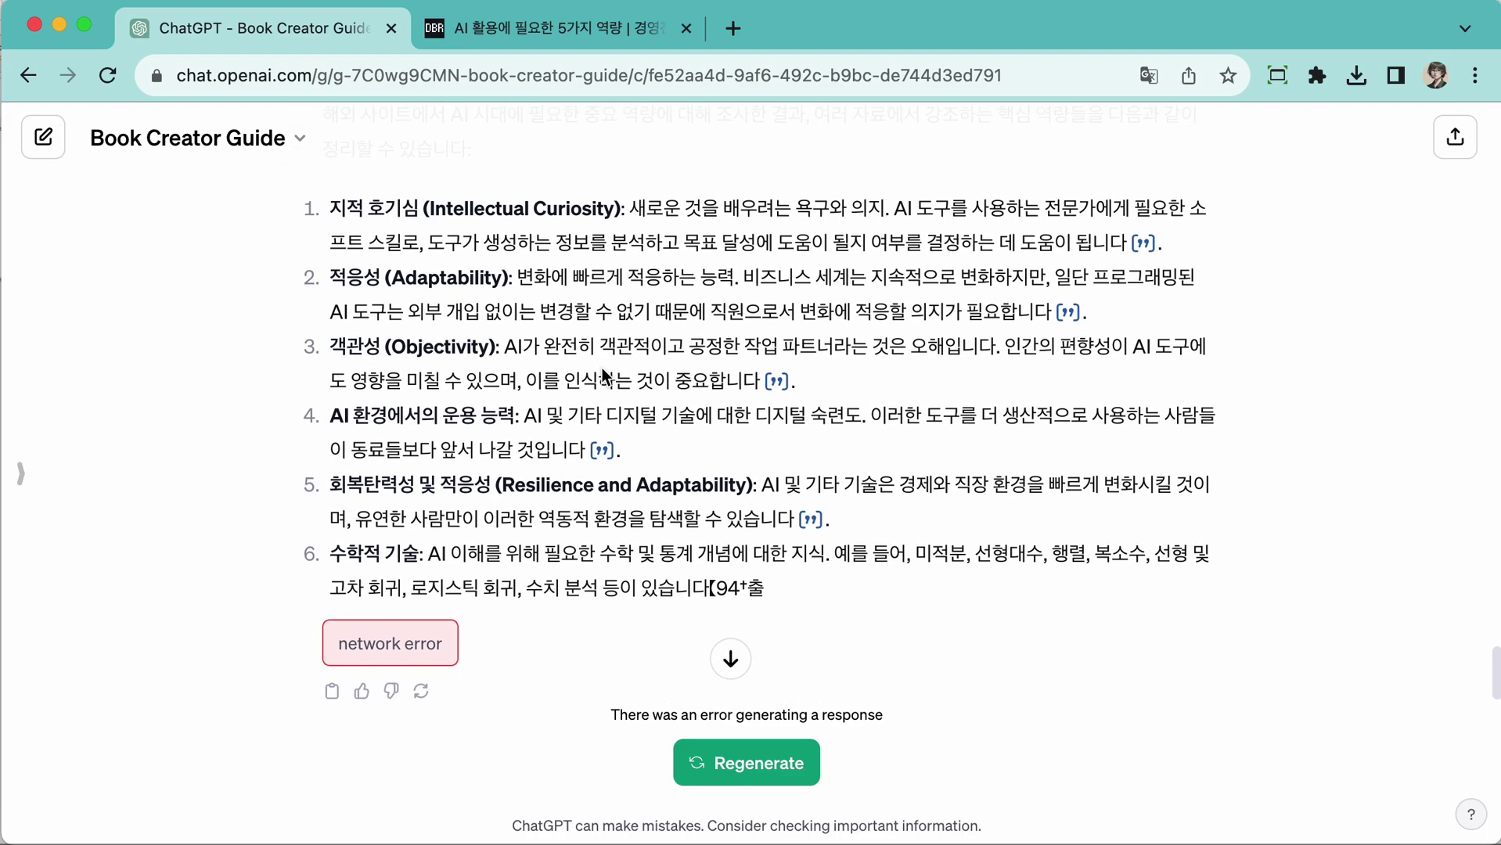
scroll(602, 374, up, 6)
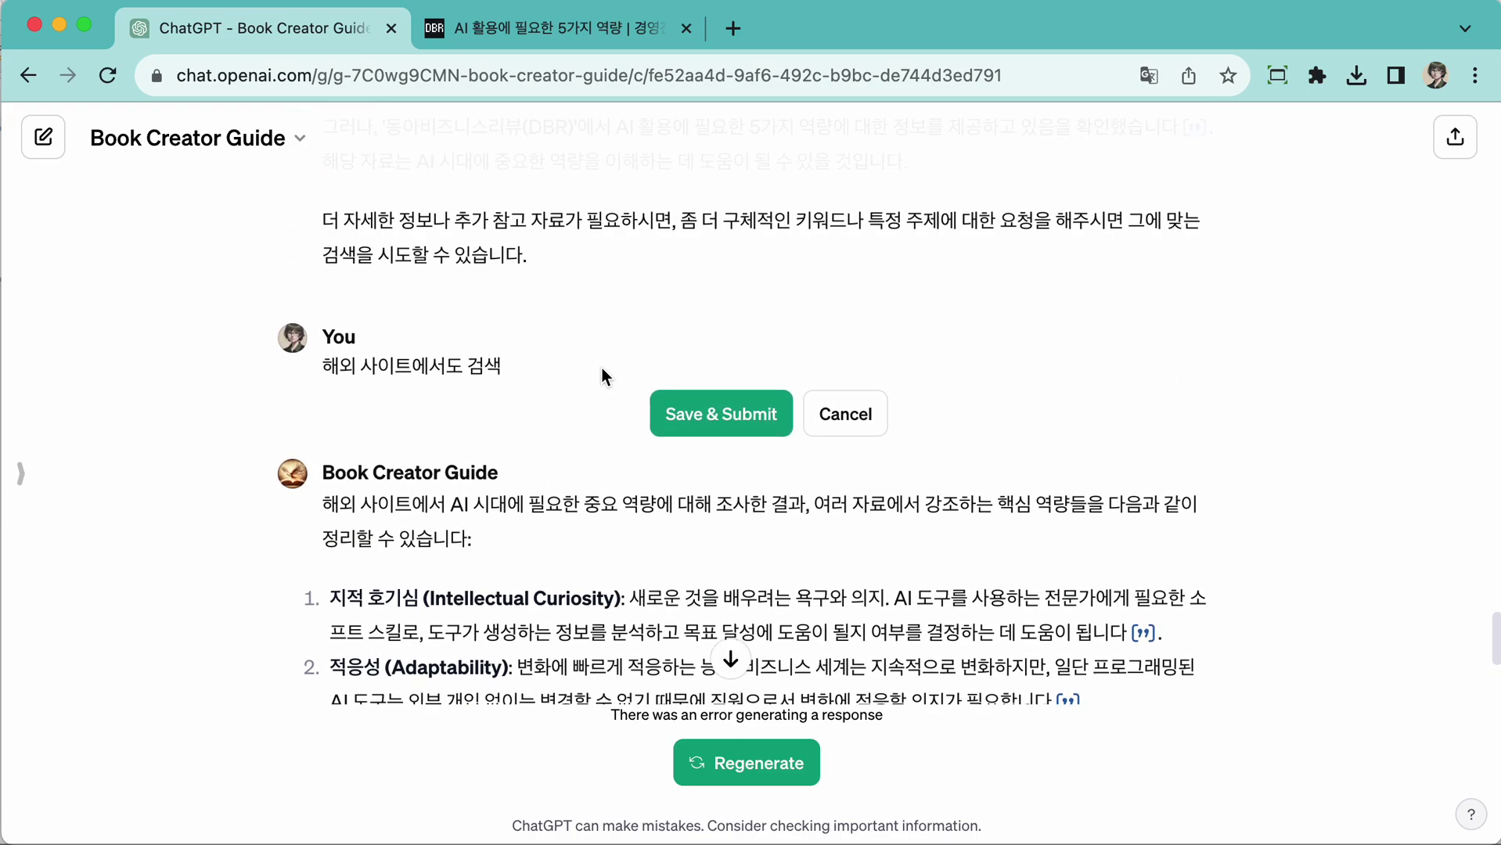
key(Return)
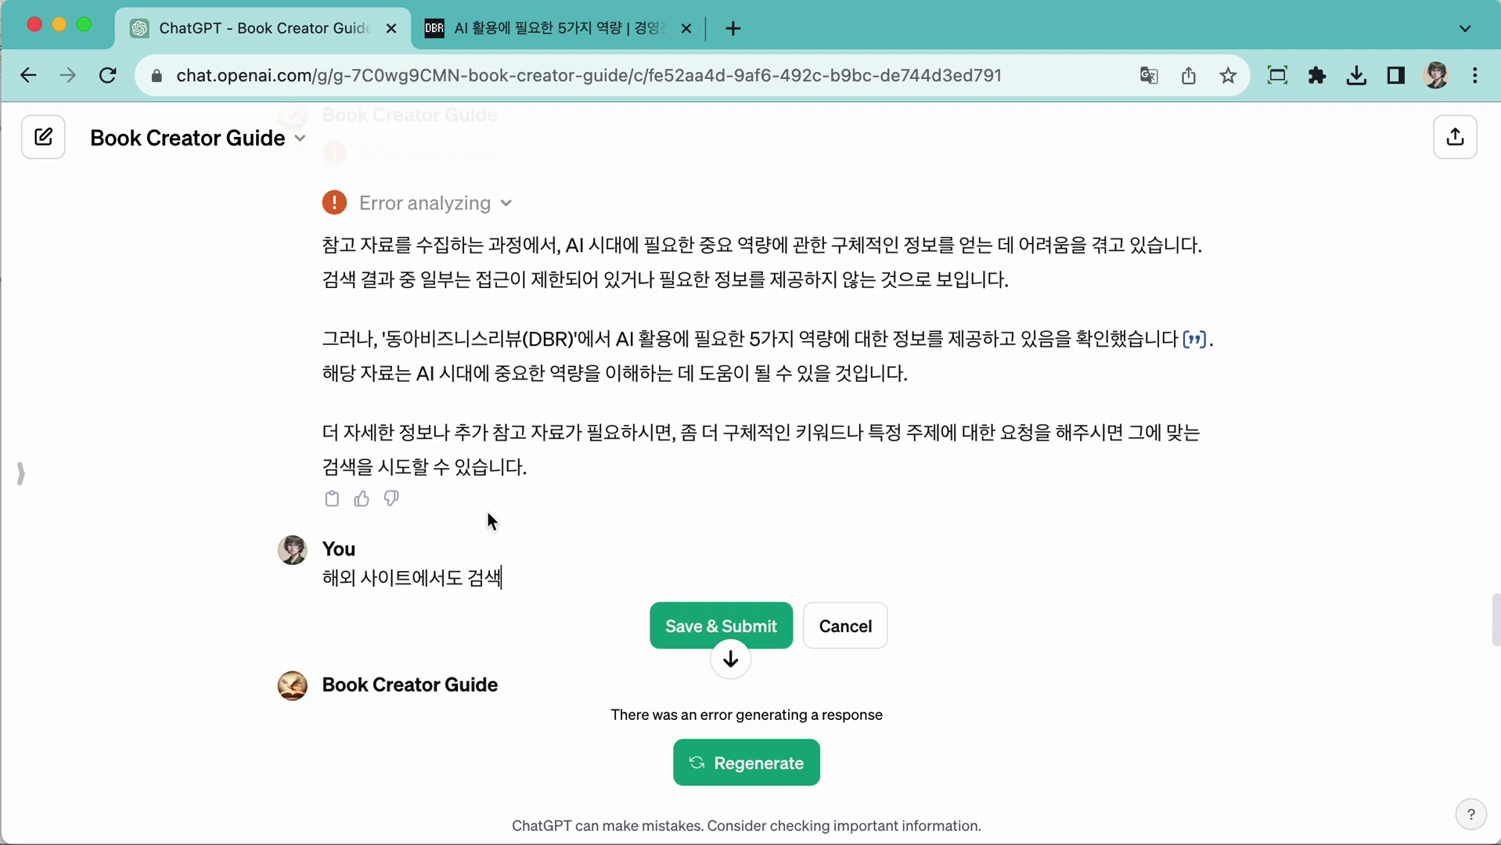
- Replace the message being edited with "참고자료 목록을 텍스트 파일로 만들어 주세요" and resubmit it
triple_click(455, 577)
text(참고)
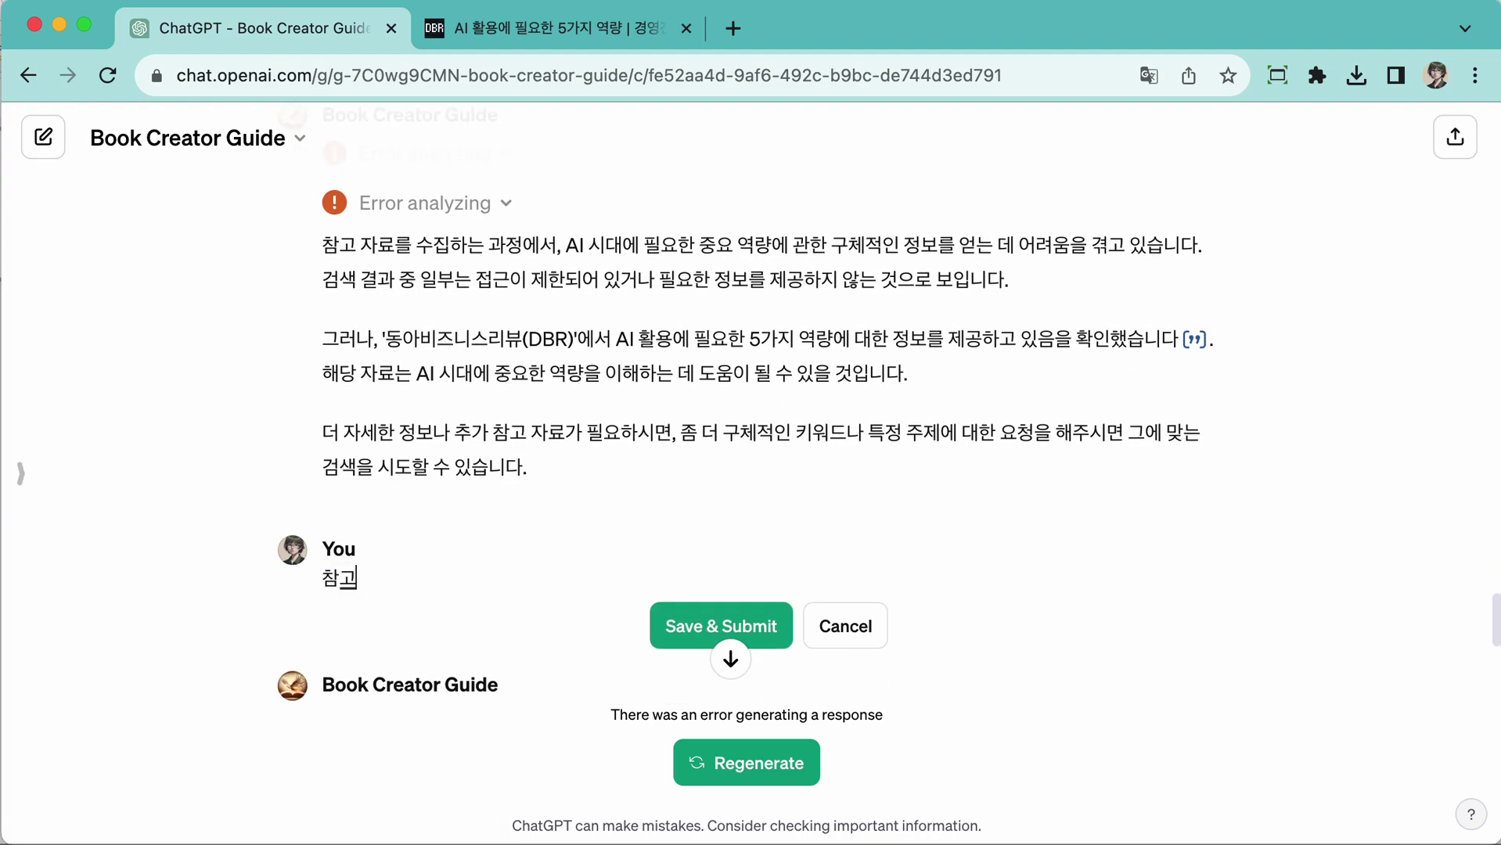
text(자료 목록)
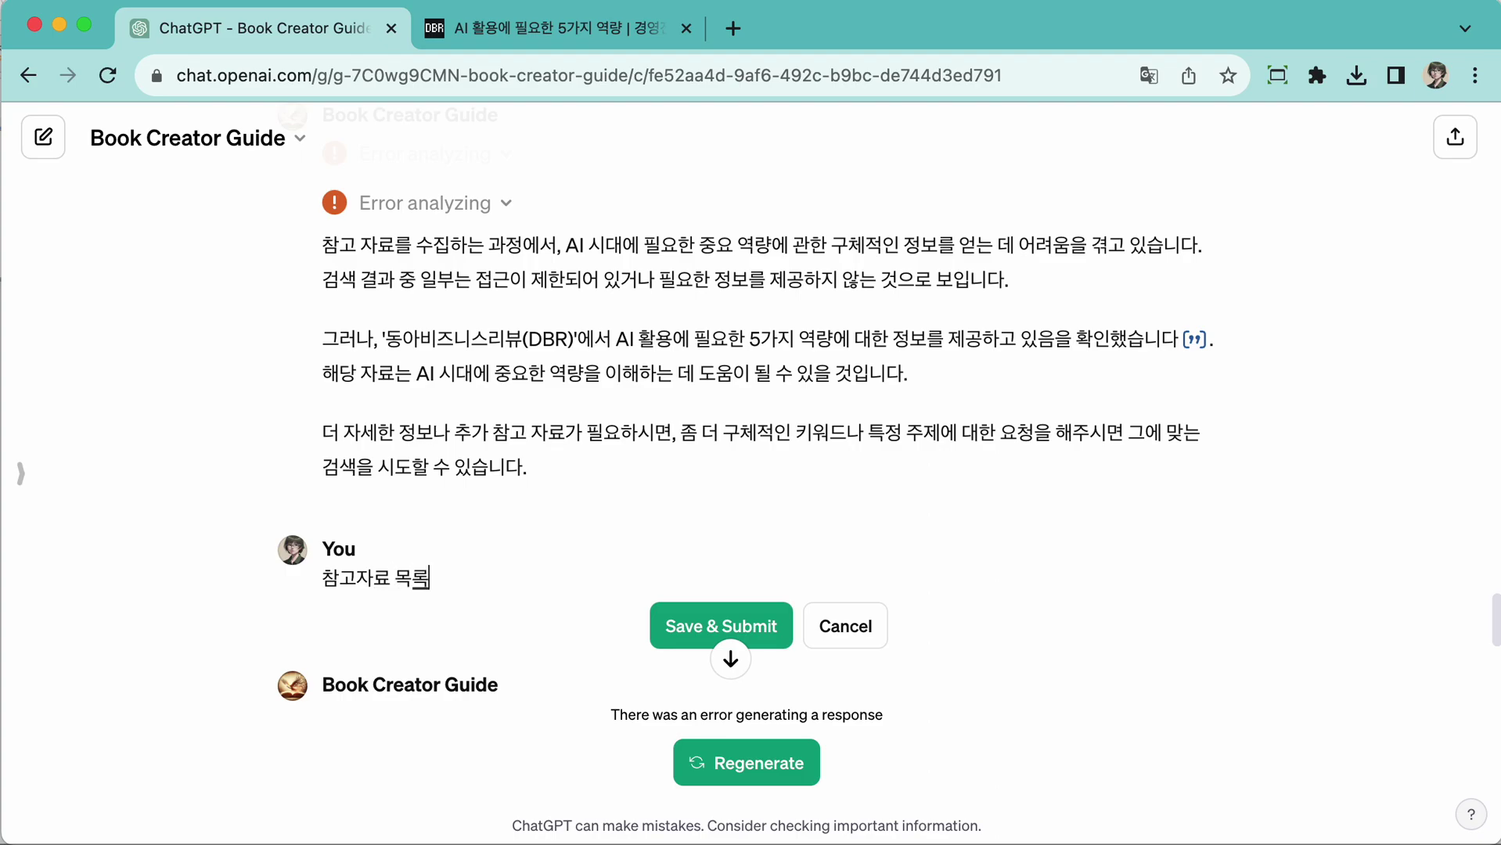
text(을 만드ㄹ어 주세요)
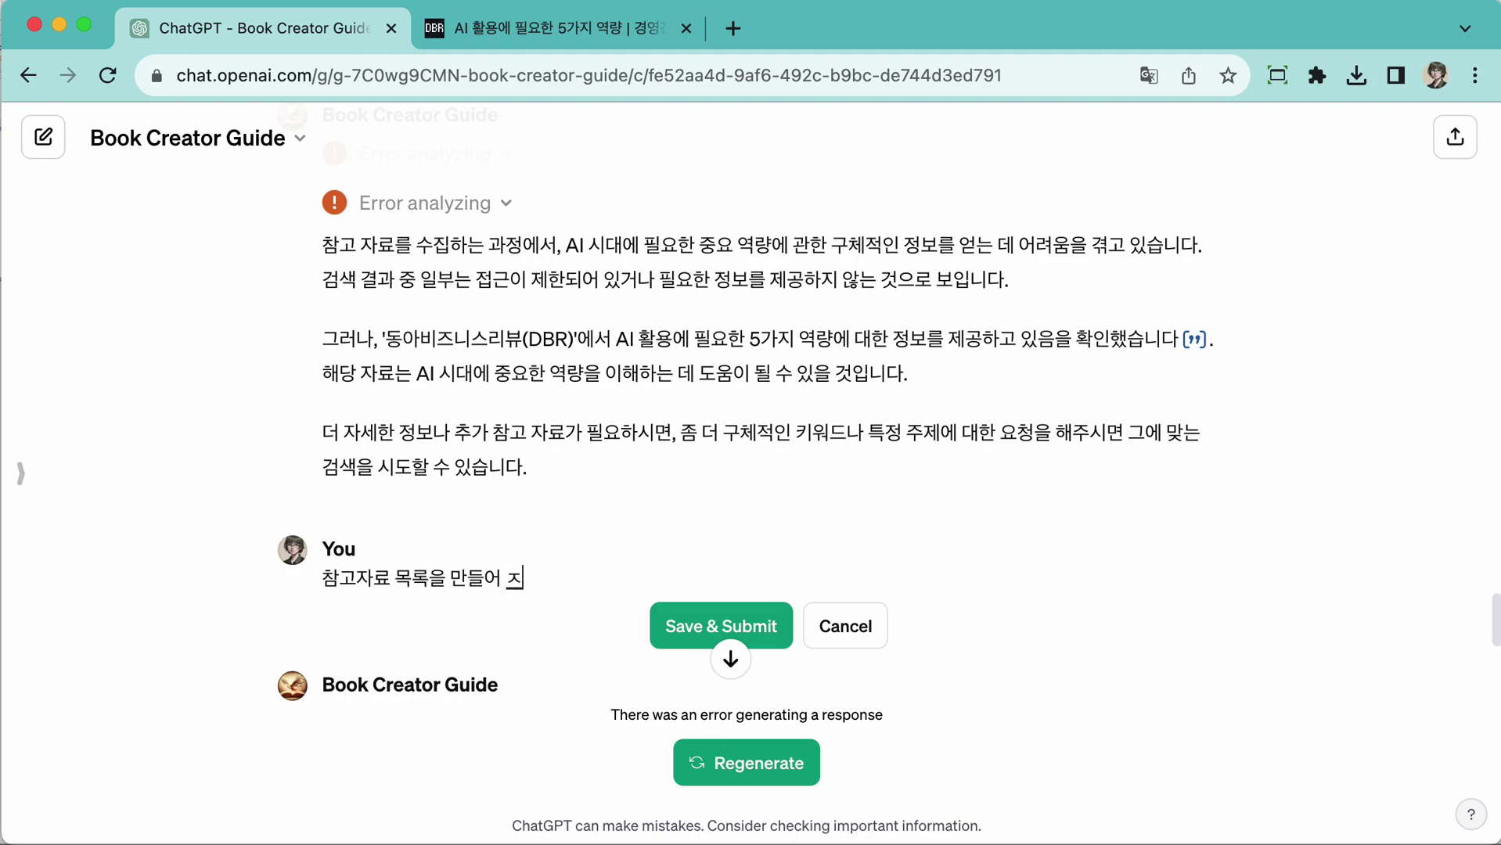
key(Return)
key(BackSpace)
click(452, 579)
text(테ㄱ스트 파일ㄹ)
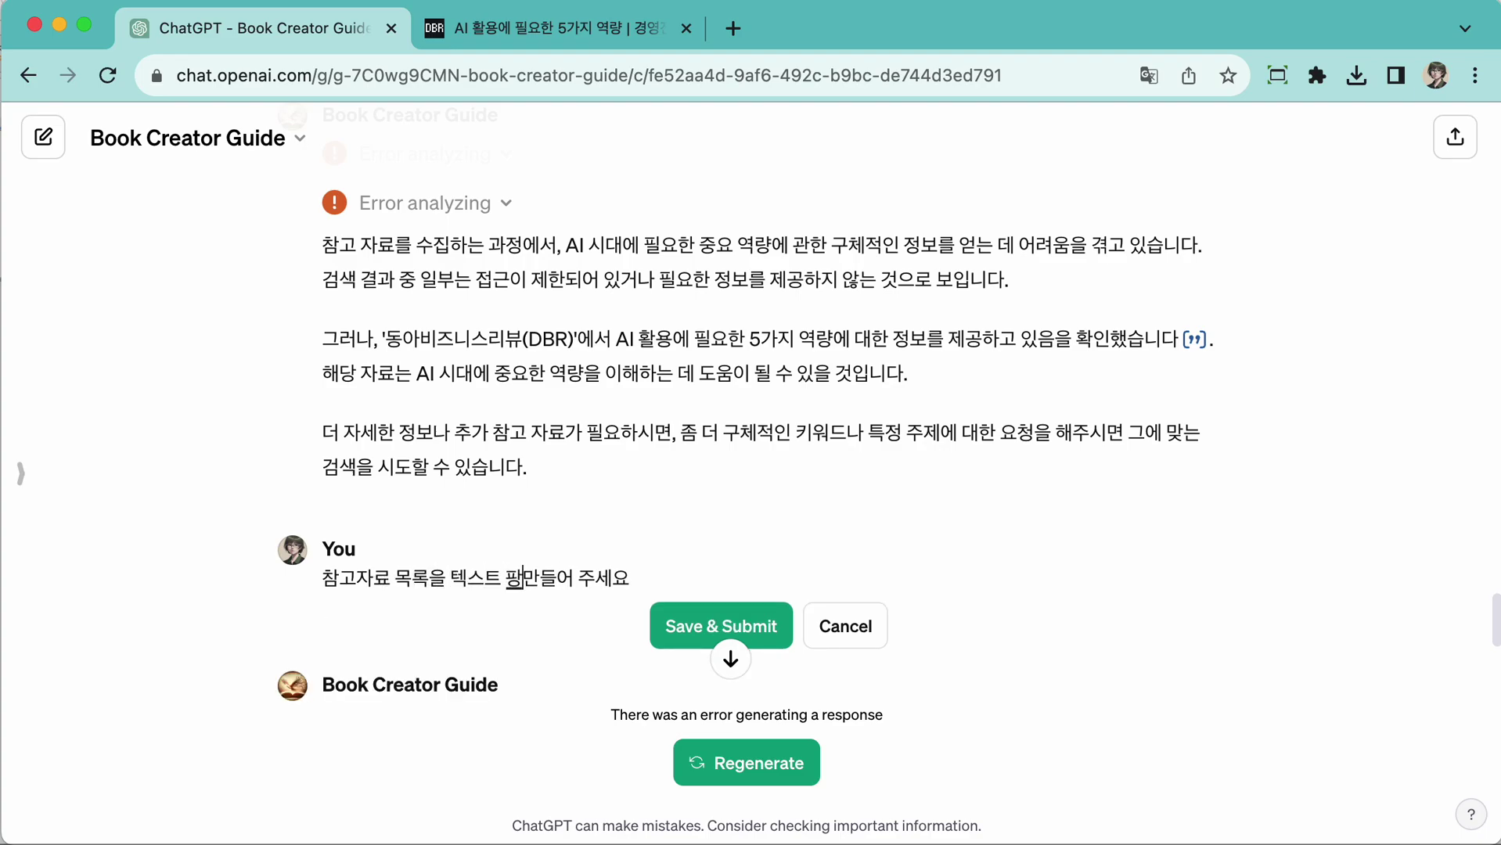
text(ㅗ)
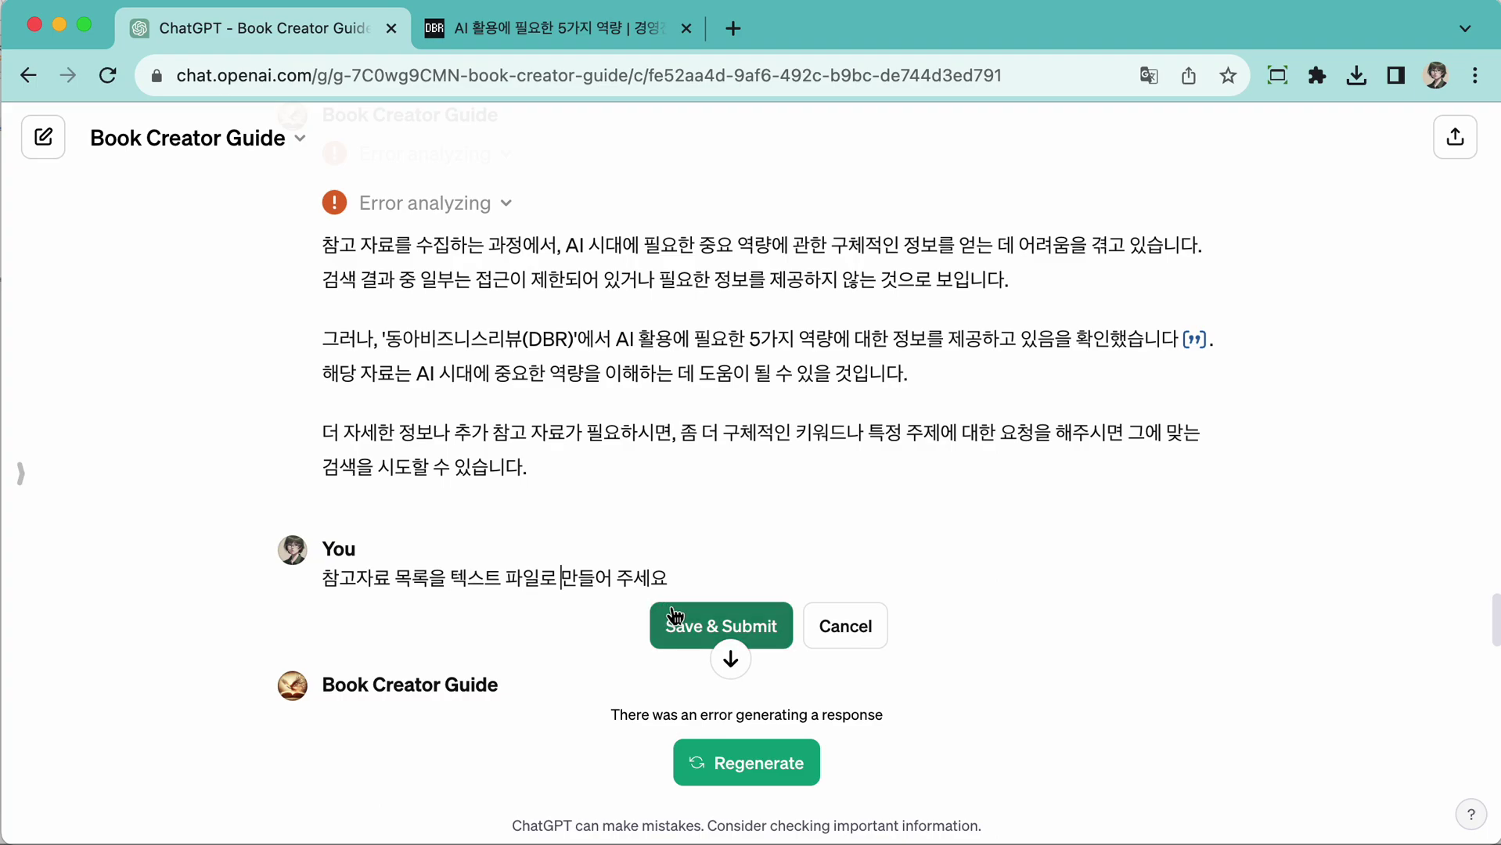
click(673, 623)
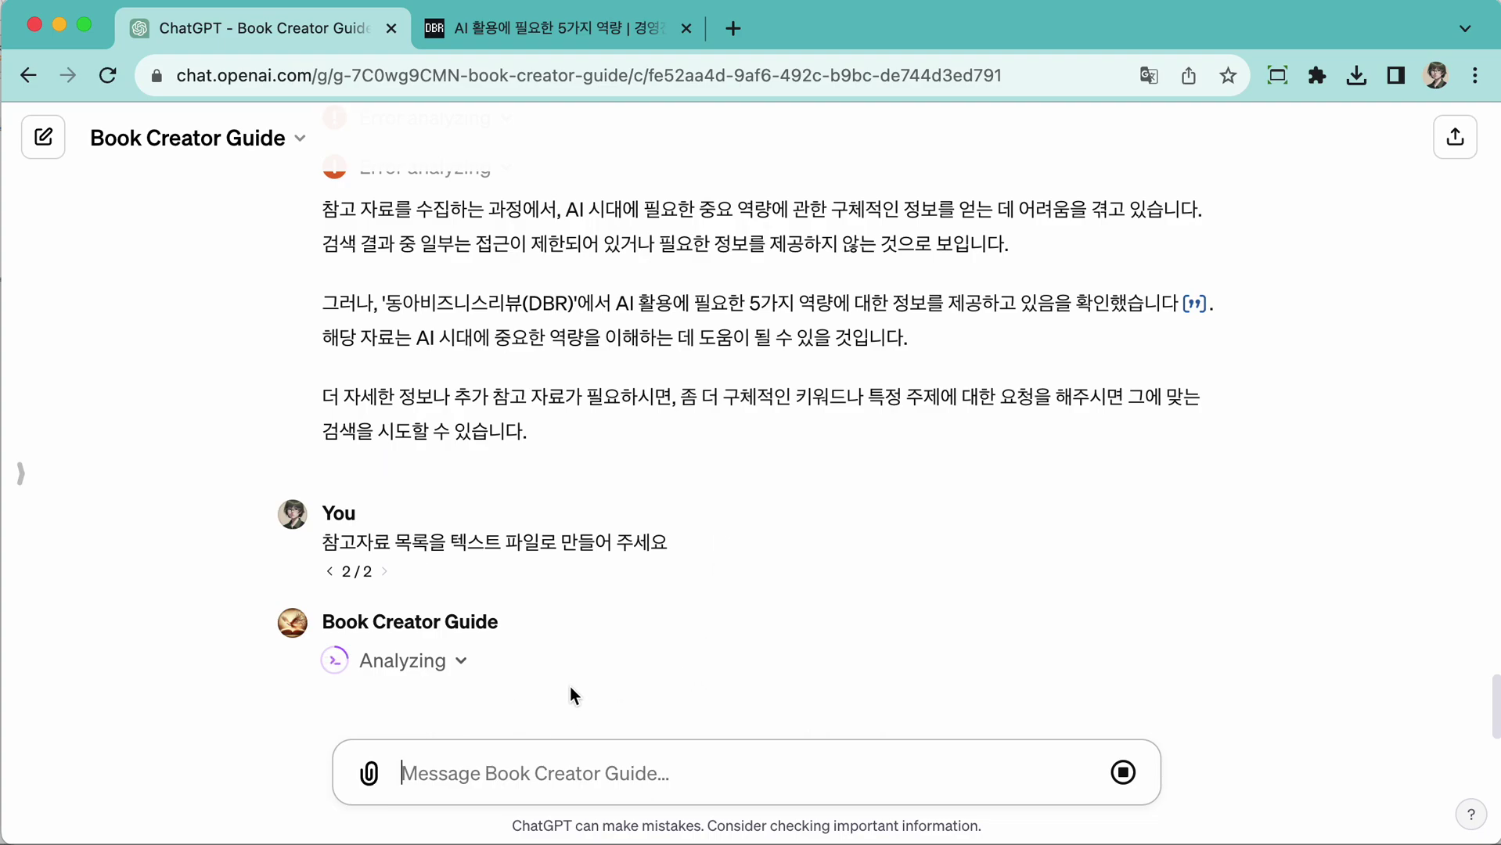
- Download the generated reference list and open AI_Era_Essential_Competencies_Reference_List.txt
scroll(595, 658, up, 2)
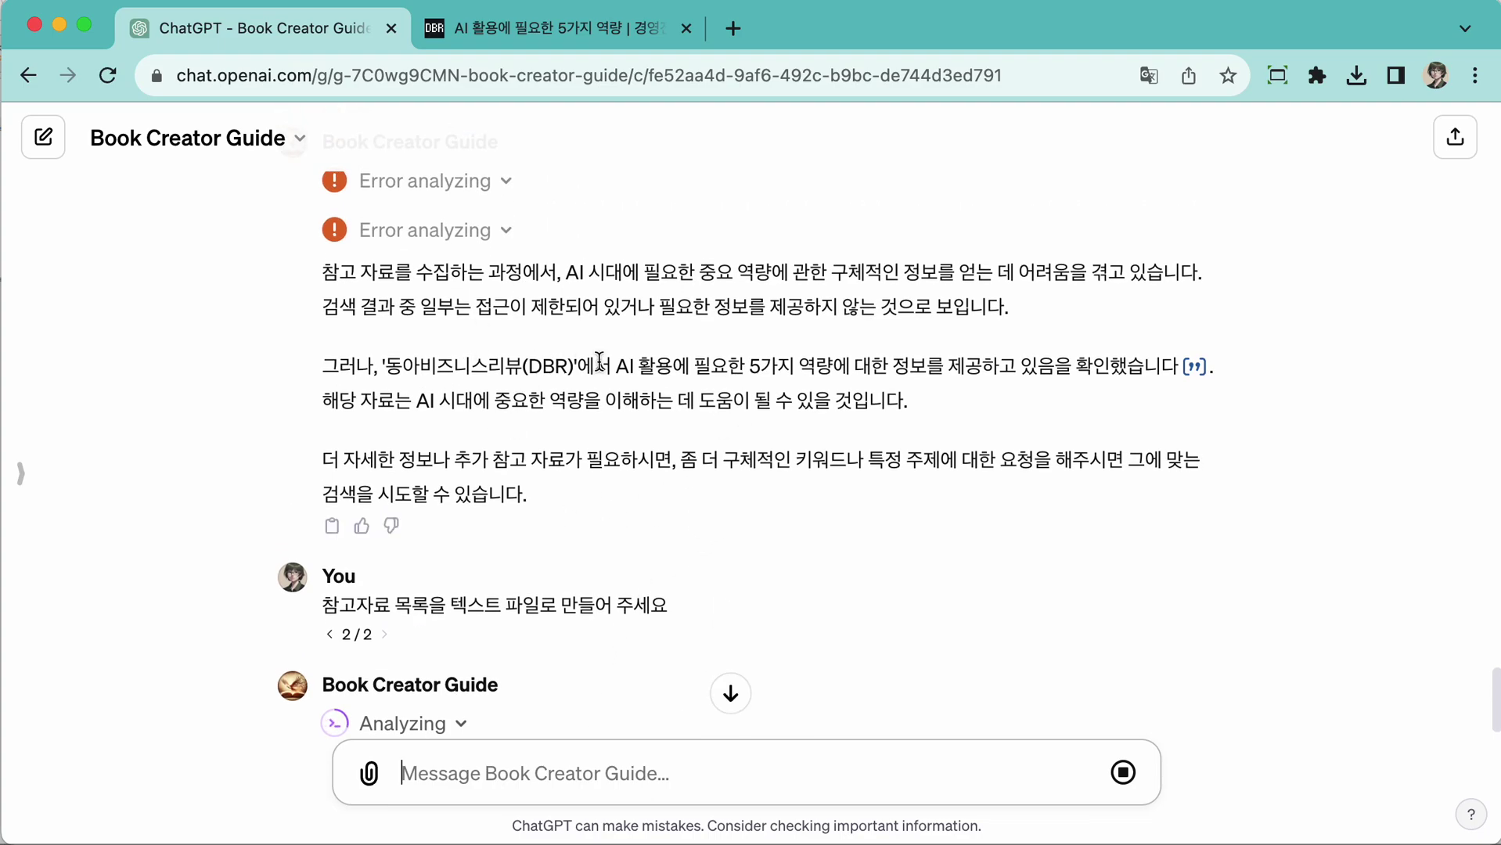
scroll(699, 391, down, 1)
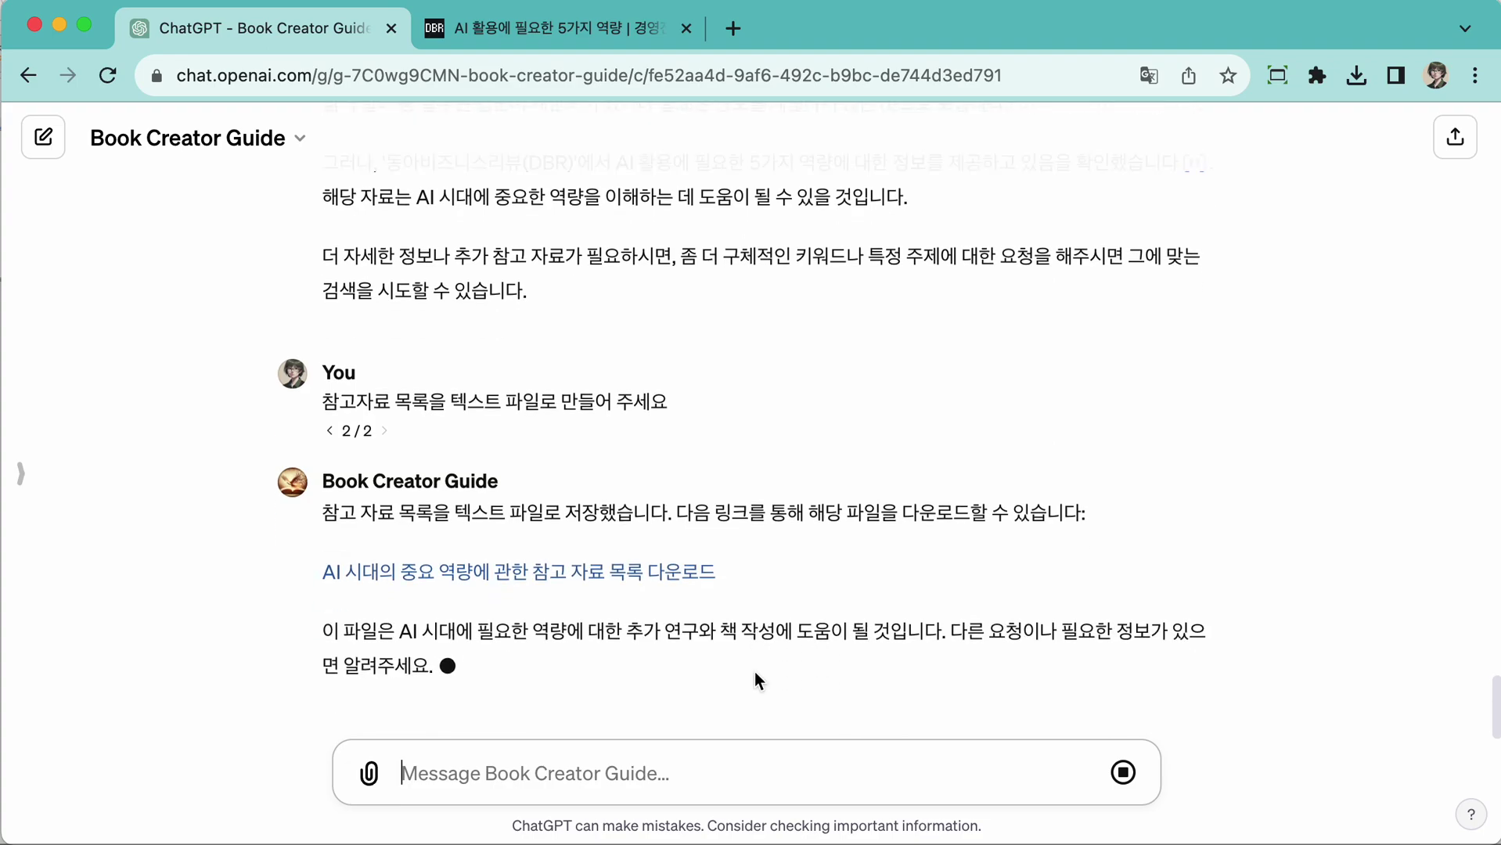
click(599, 548)
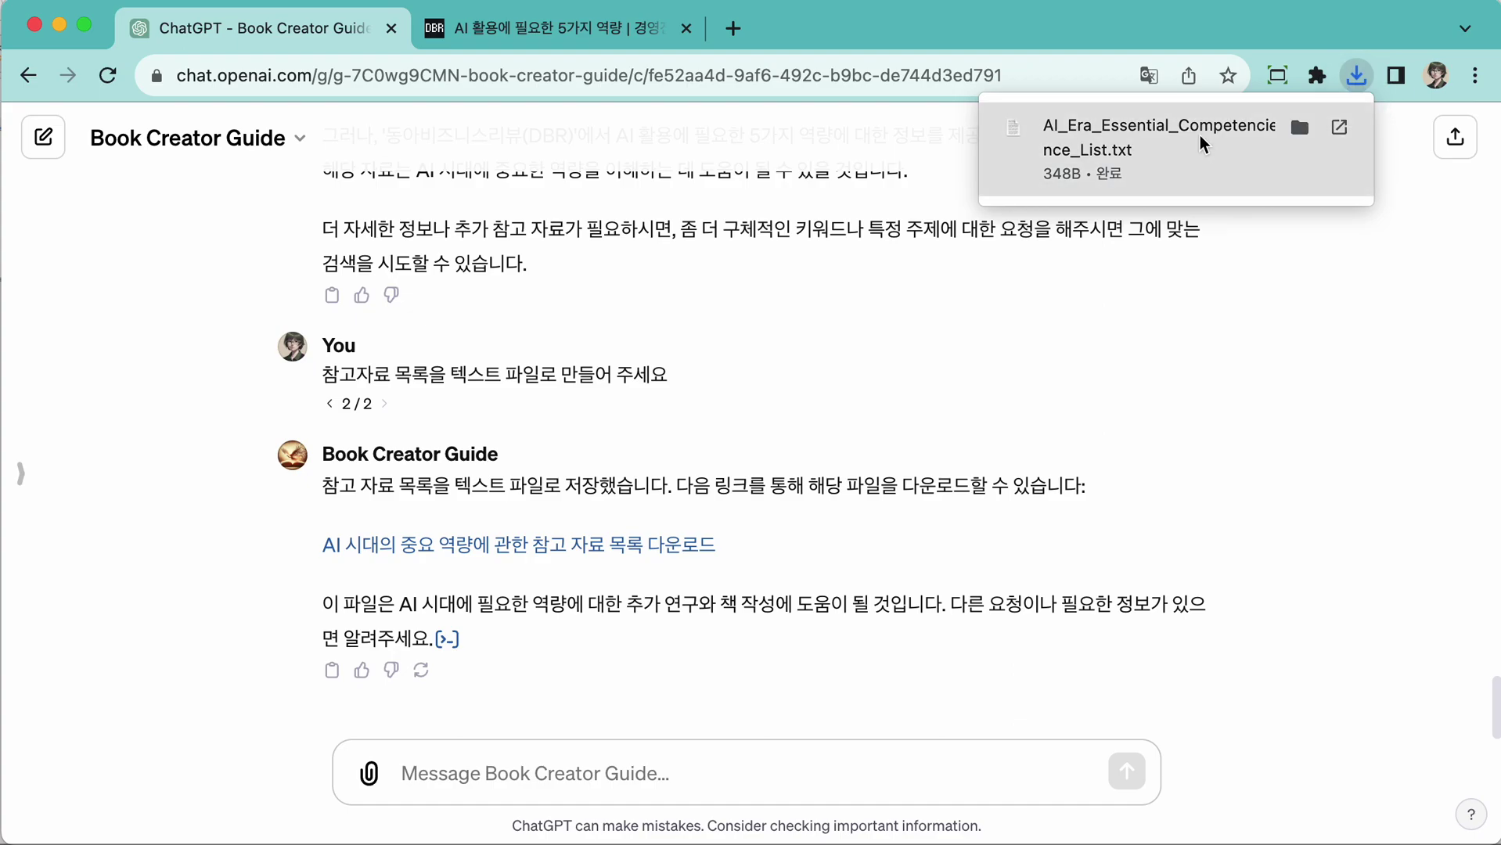
click(1201, 135)
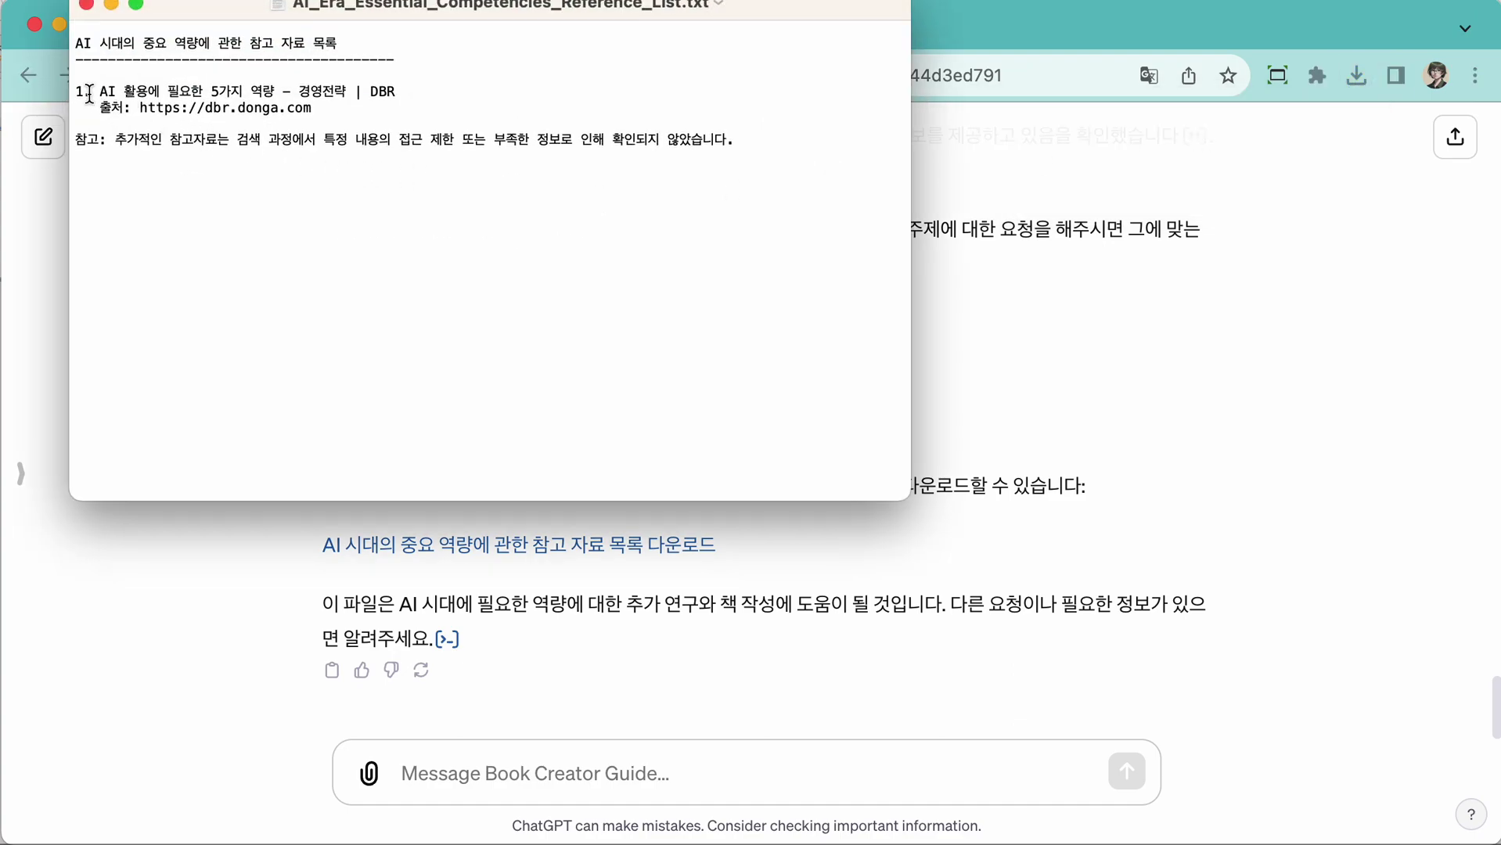
- Review the highlighted DBR entry and its source in the text file, move its window aside and return to the chat
drag(76, 92, 320, 108)
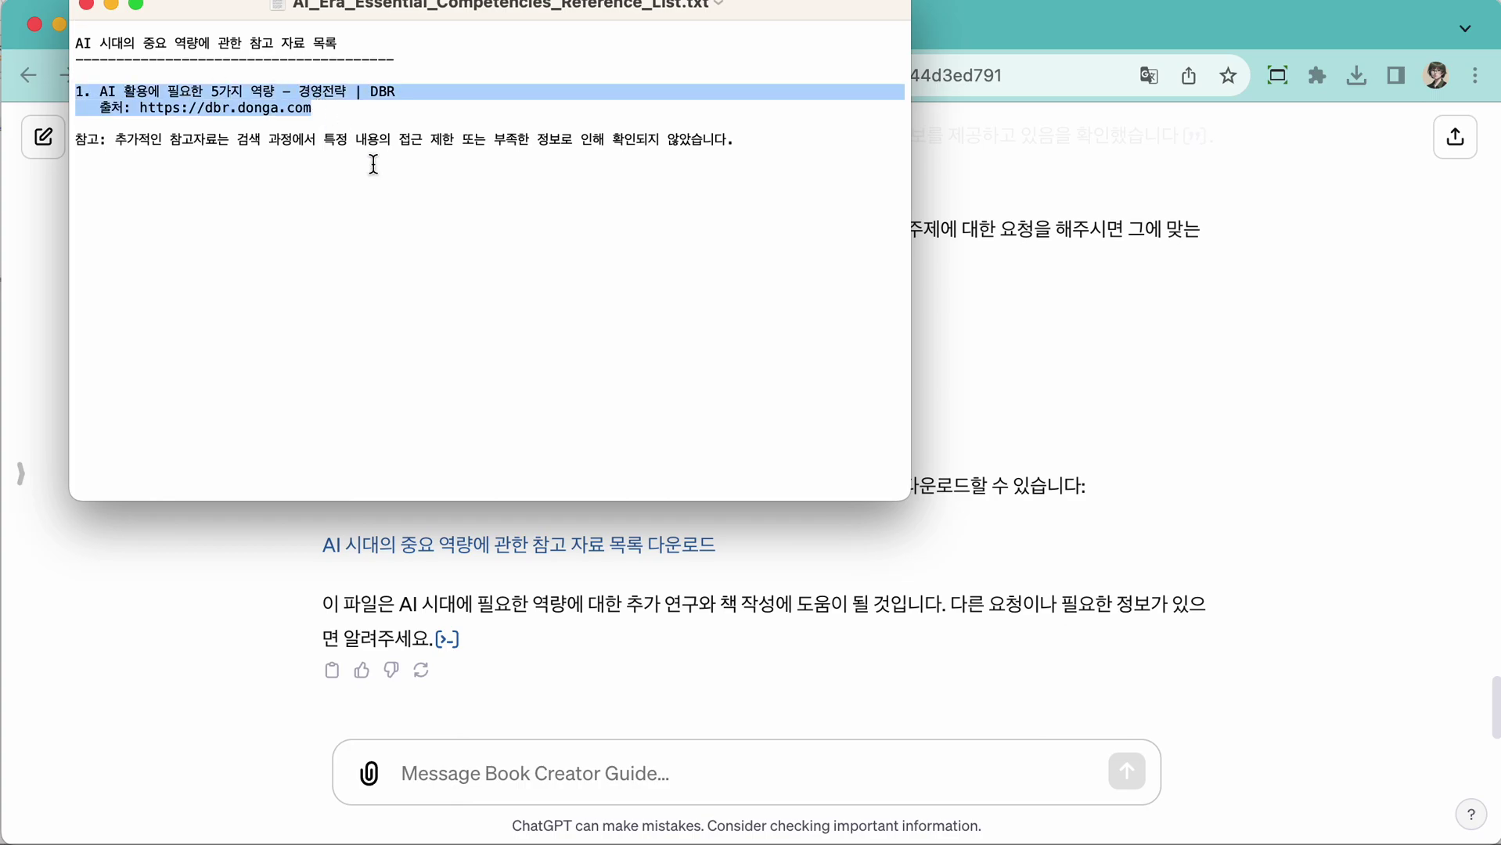
drag(806, 4, 1431, 200)
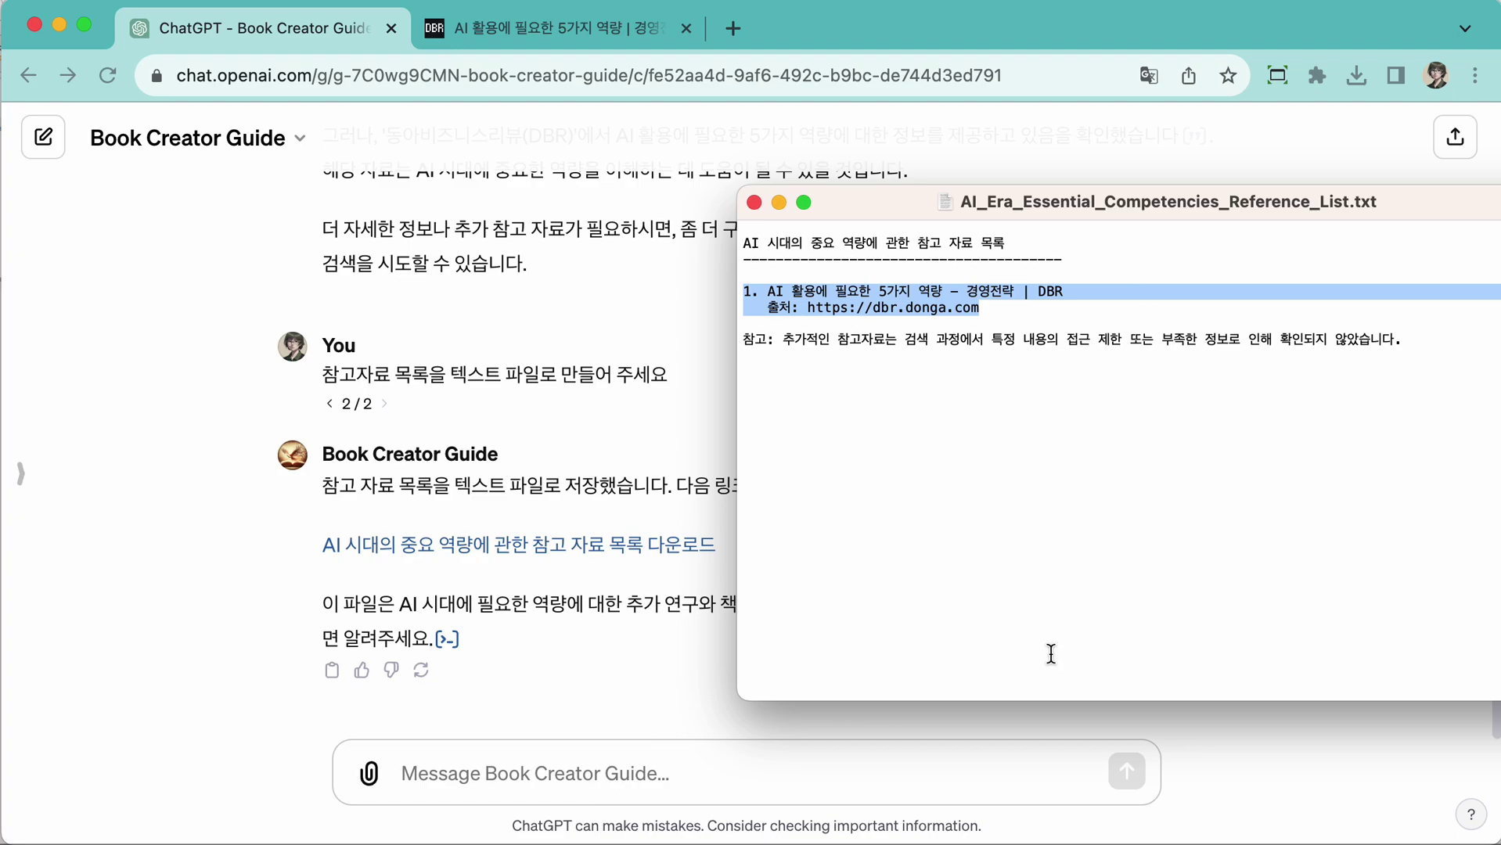
click(910, 35)
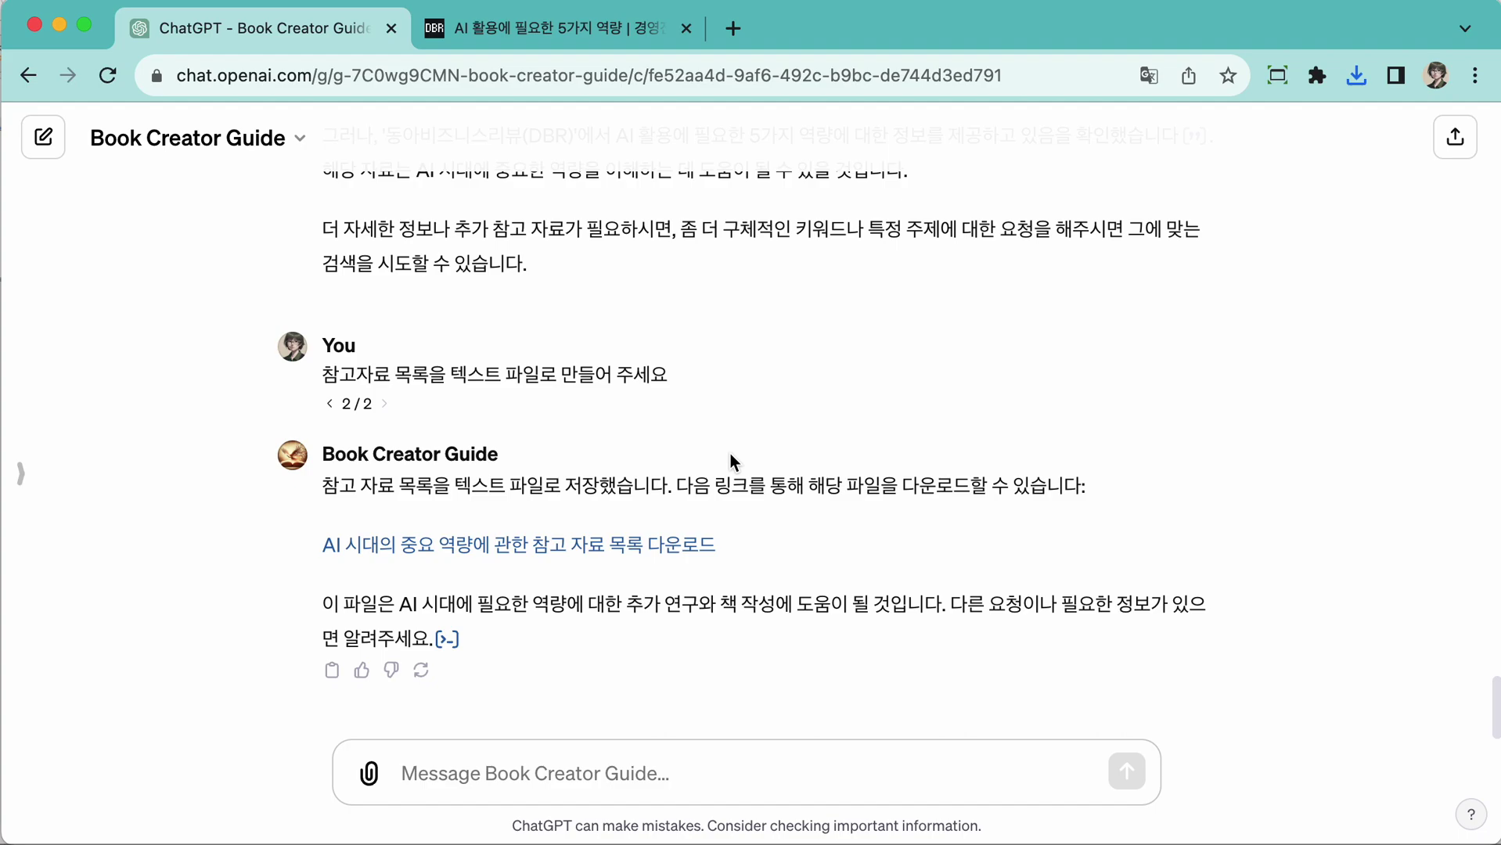
- Request an illustration by sending "디지털 호기심을 표현하는 삽화를 그려주세요"
click(640, 777)
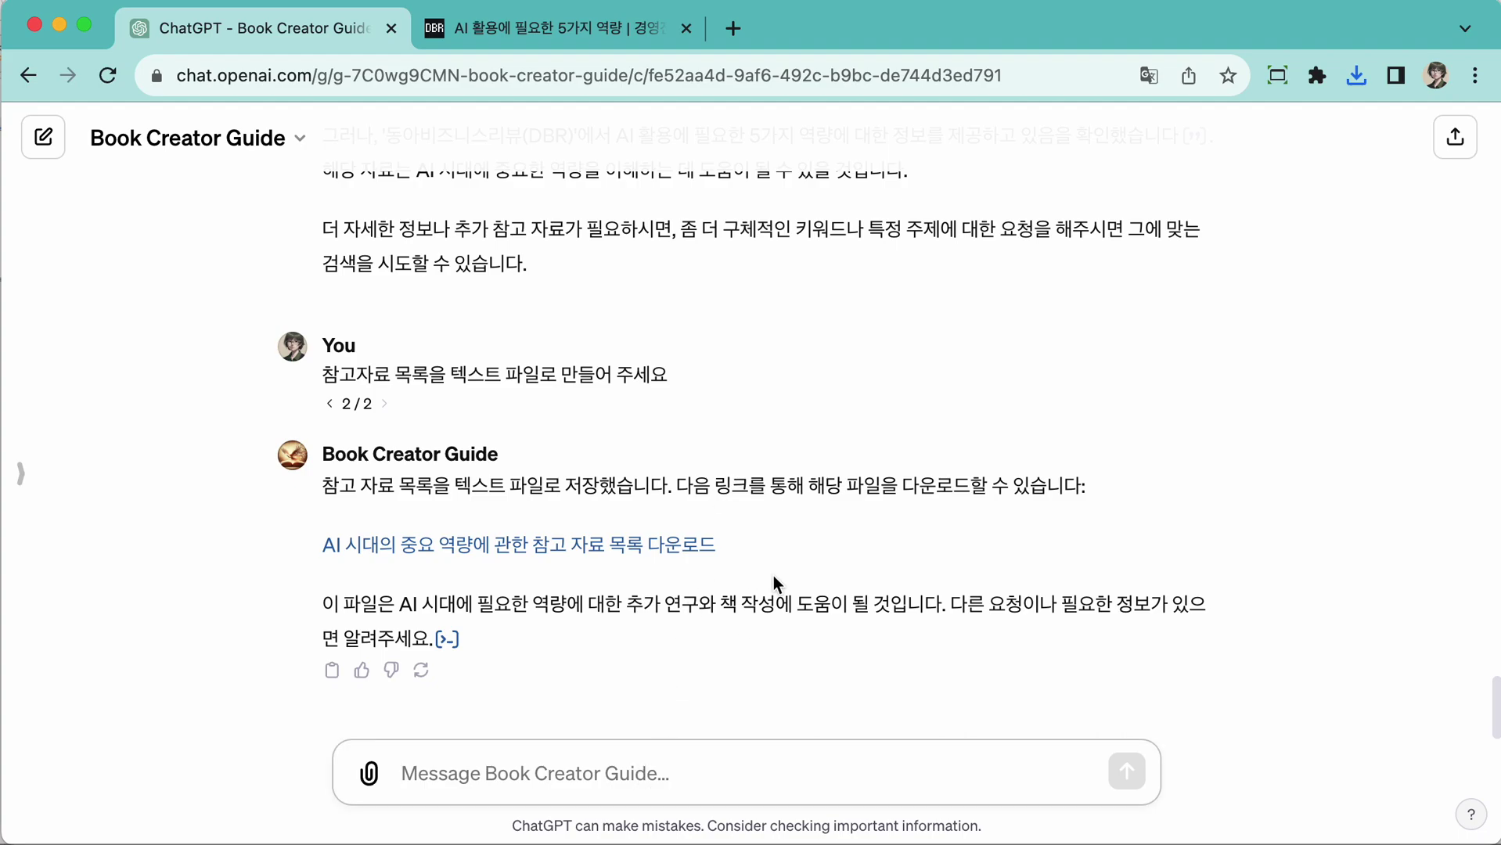
text(디지털 호기)
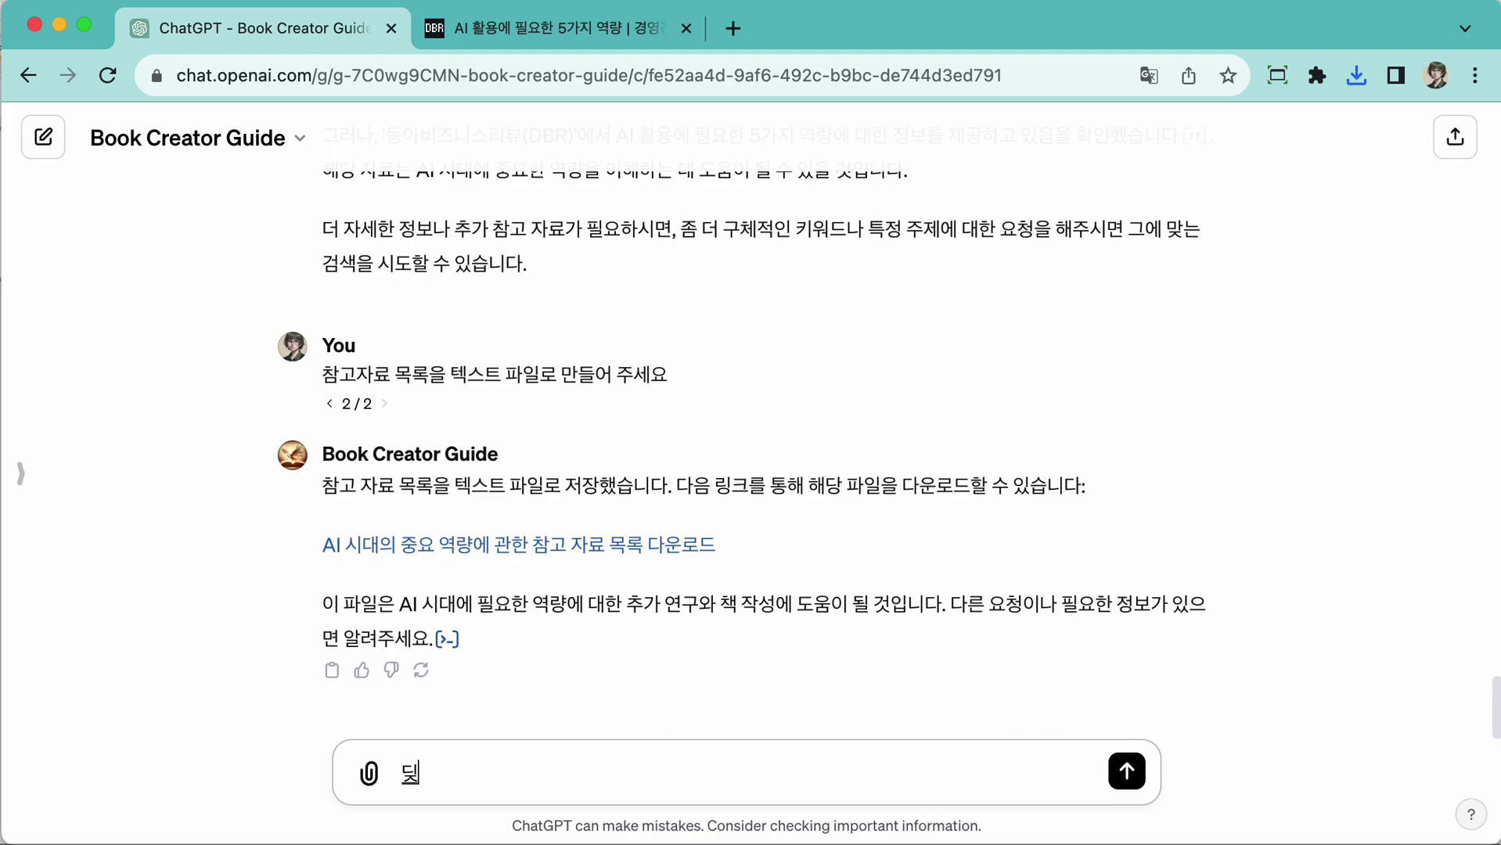
text(심)
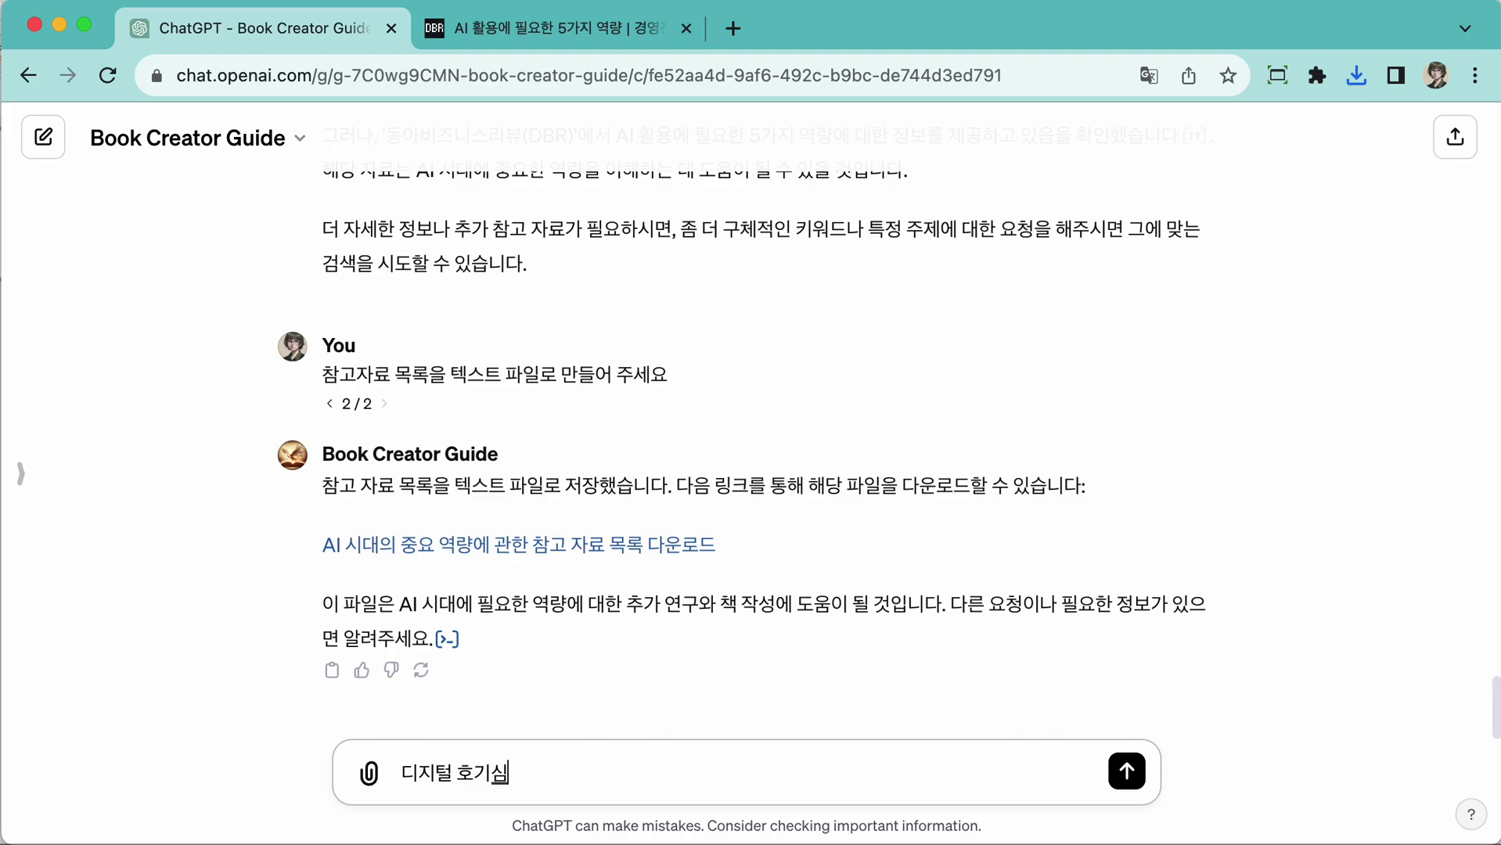
text(을 표현해는 삽히)
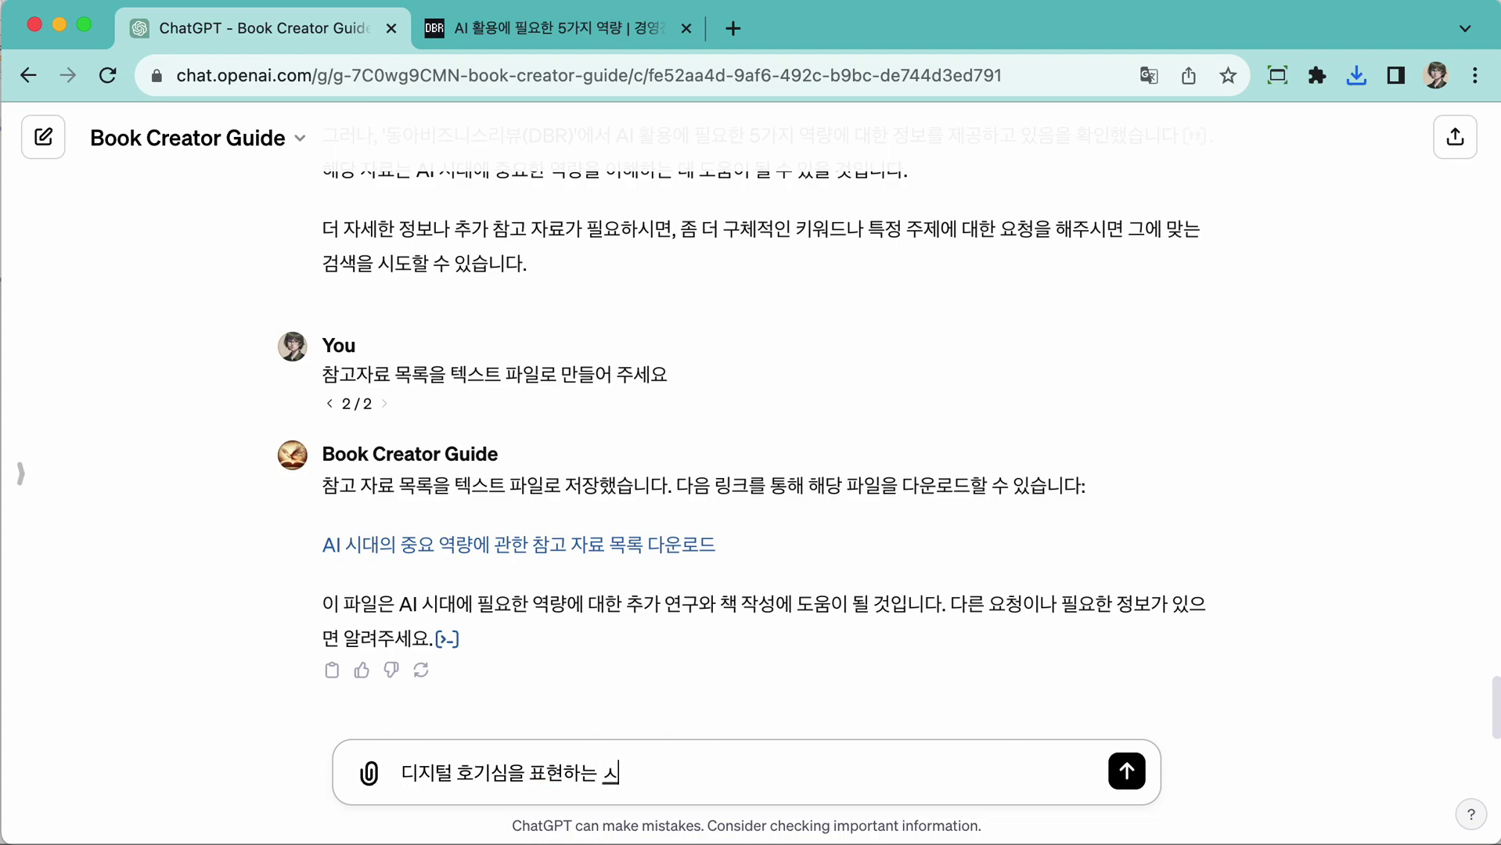
text(를 그려줘)
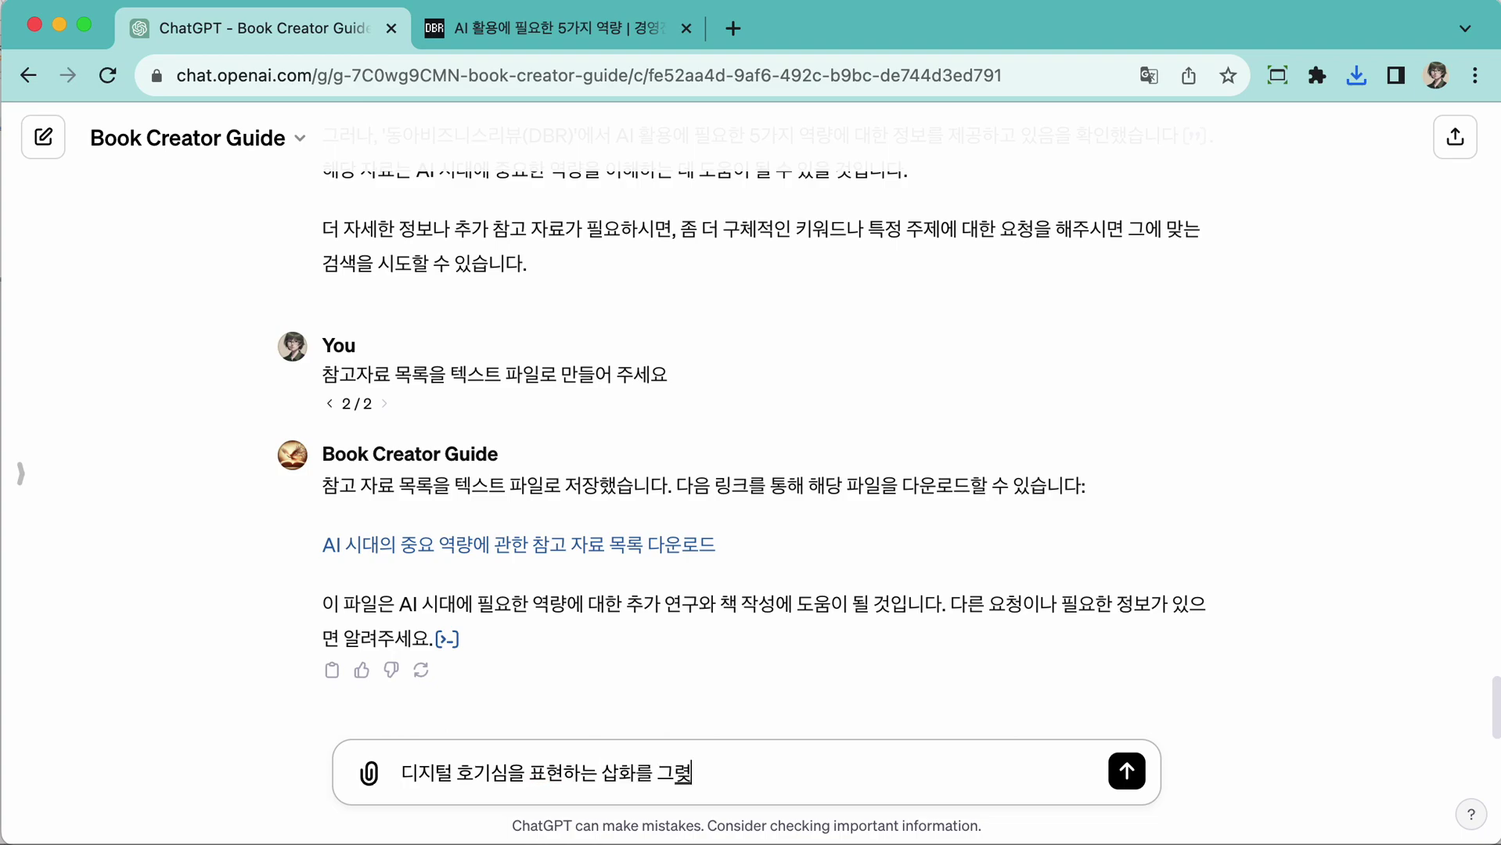
text(세요)
key(Return)
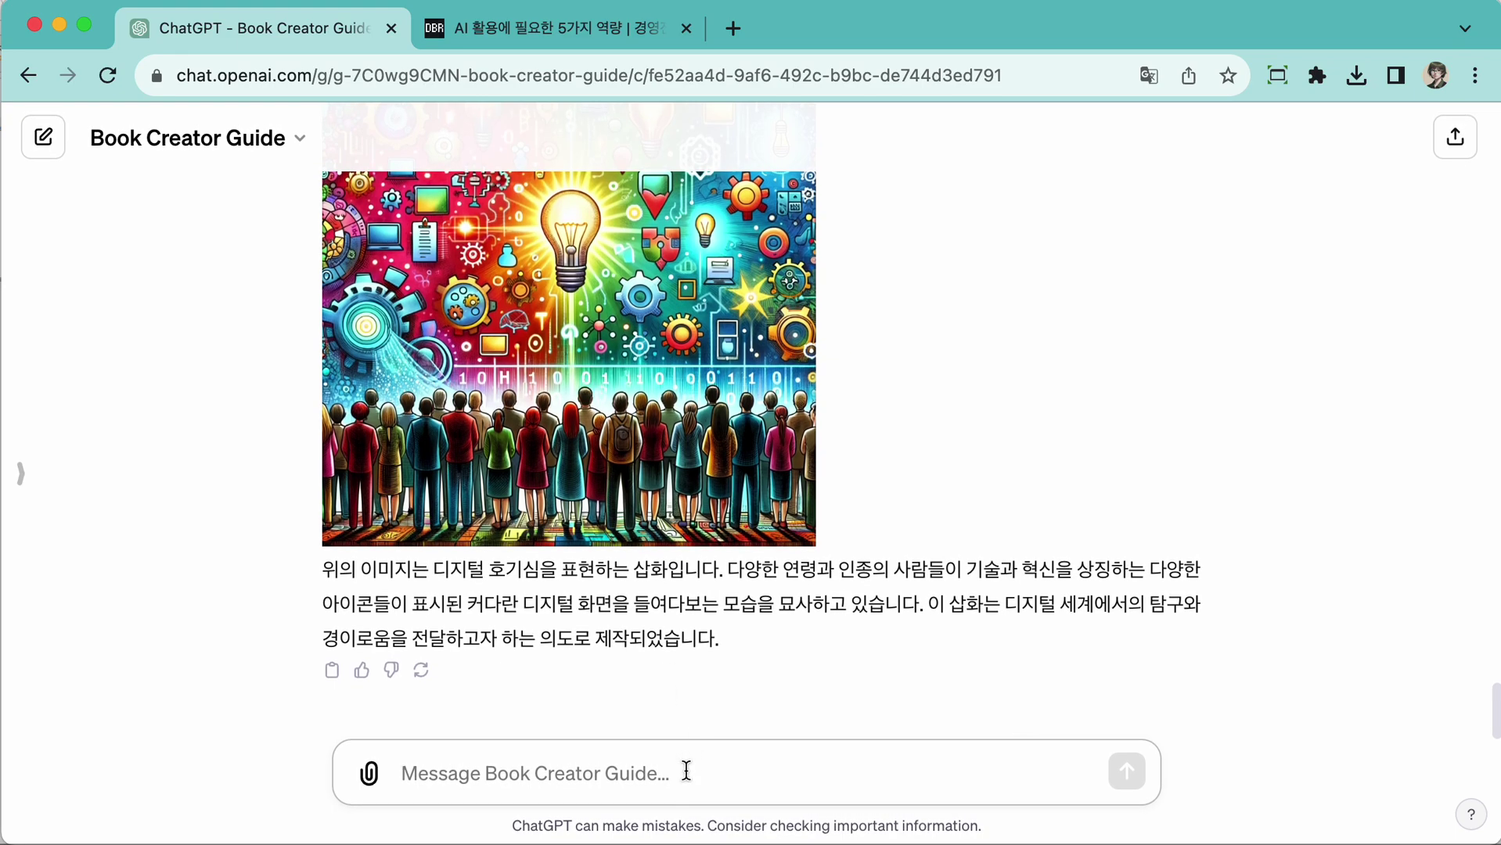
- Request a combined export by sending "docx 파일에 참고자료와 이미지를 포함해서 다운로드할래요"
text(d)
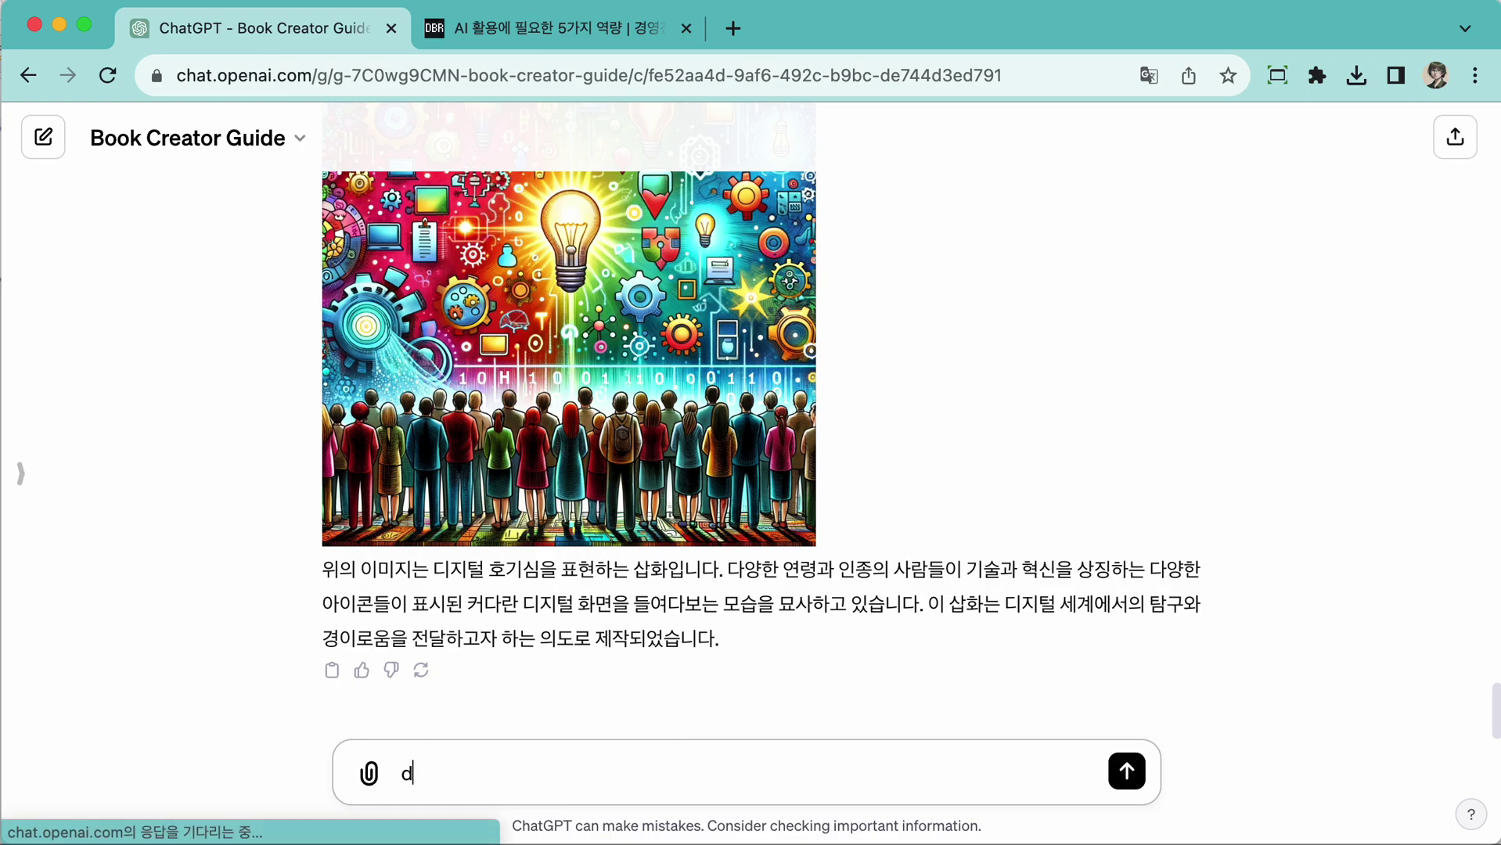
text(ocx 파일에)
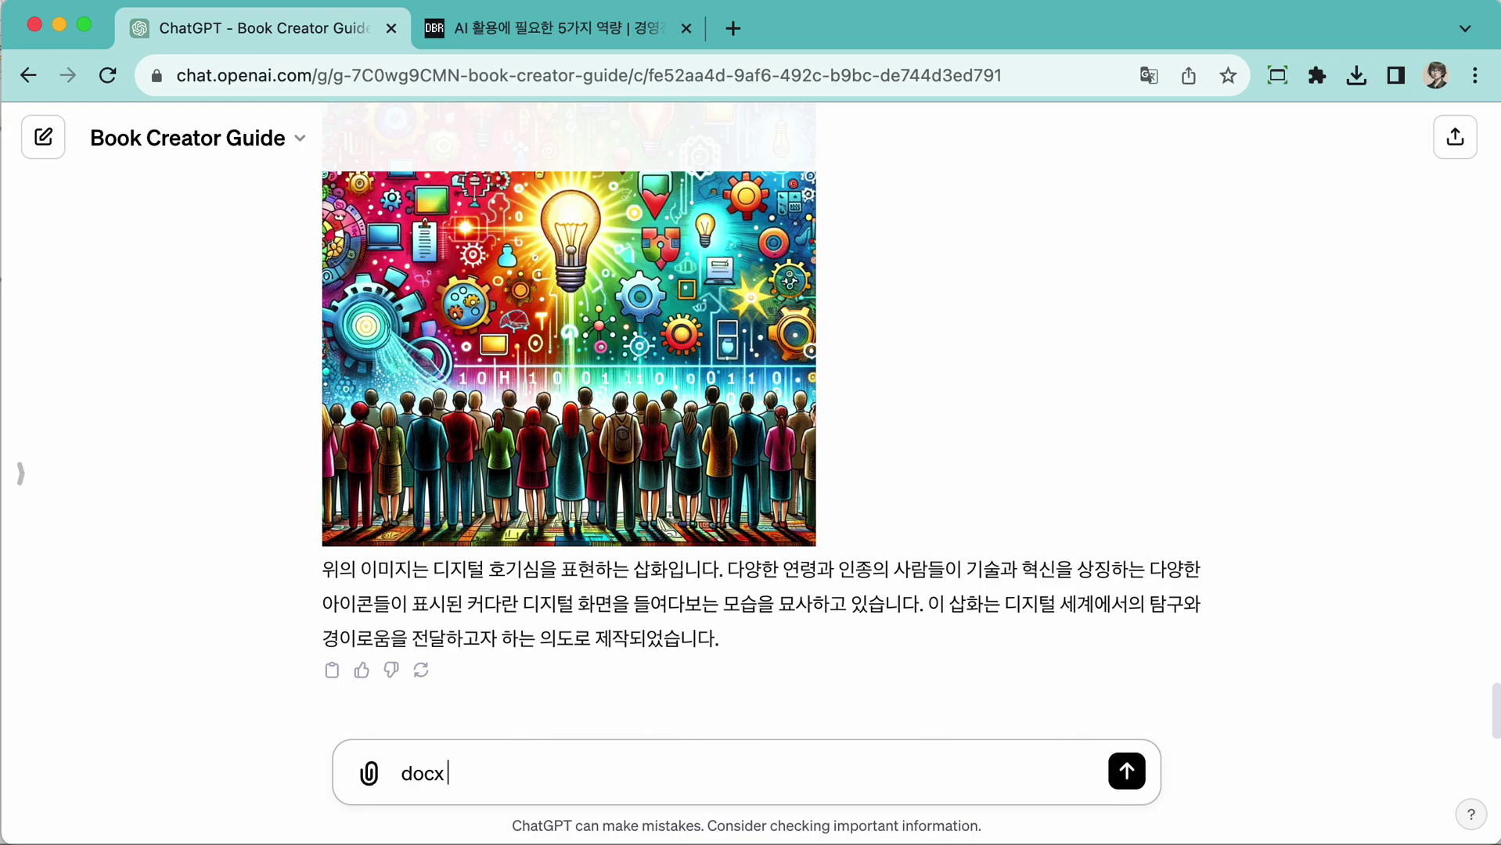
text( 참고자료오)
text(와 ㅇ)
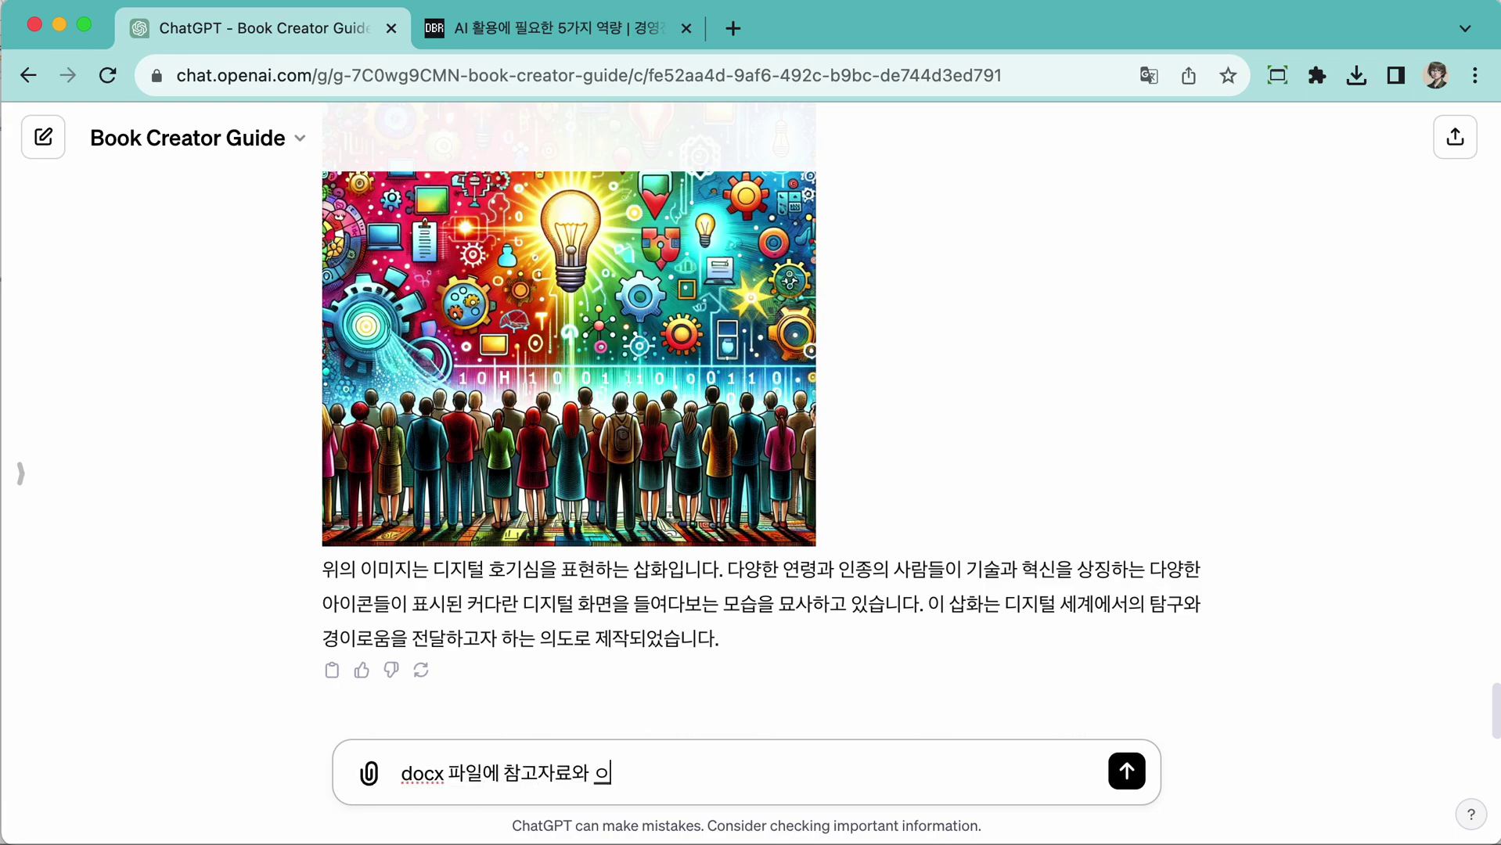
text(이미지를 포함ㅎ해서)
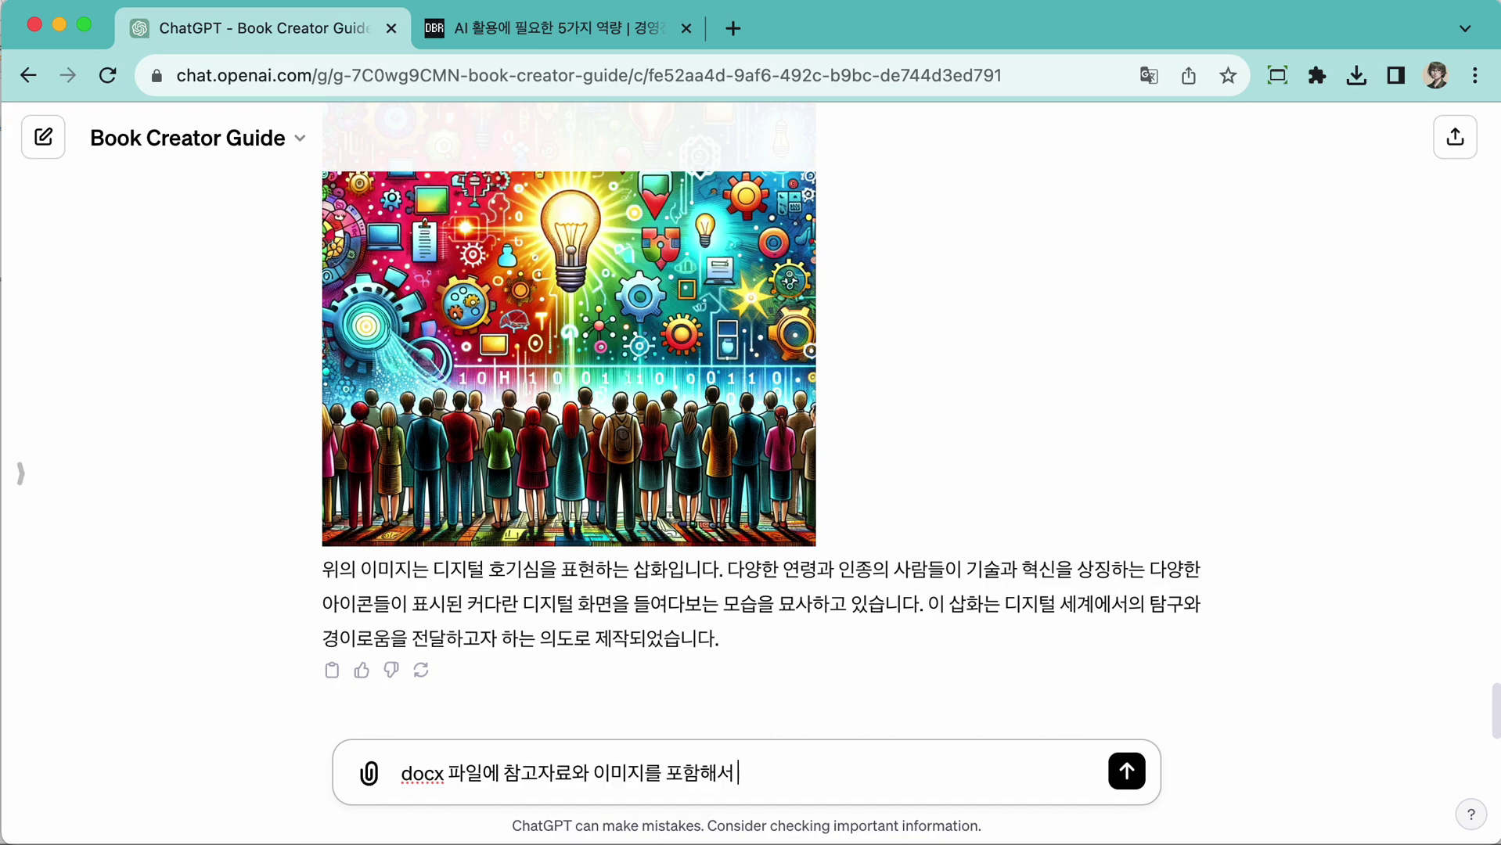
text( 다운로드할ㄹ래요)
key(Return)
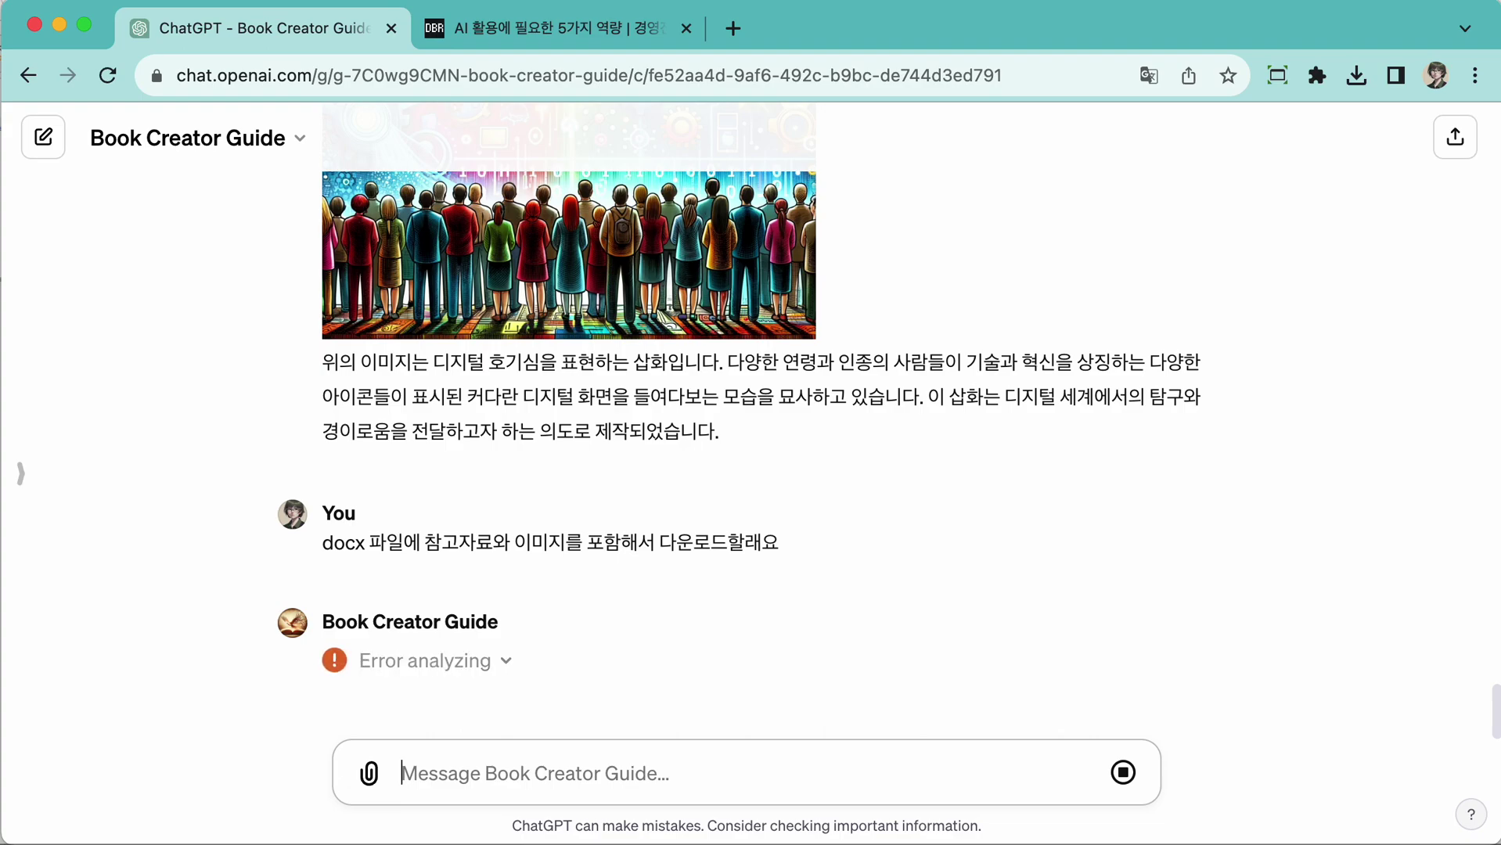
- Expand the failed analysis and examine its code for adding the references and image, along with the explanation below it
click(507, 662)
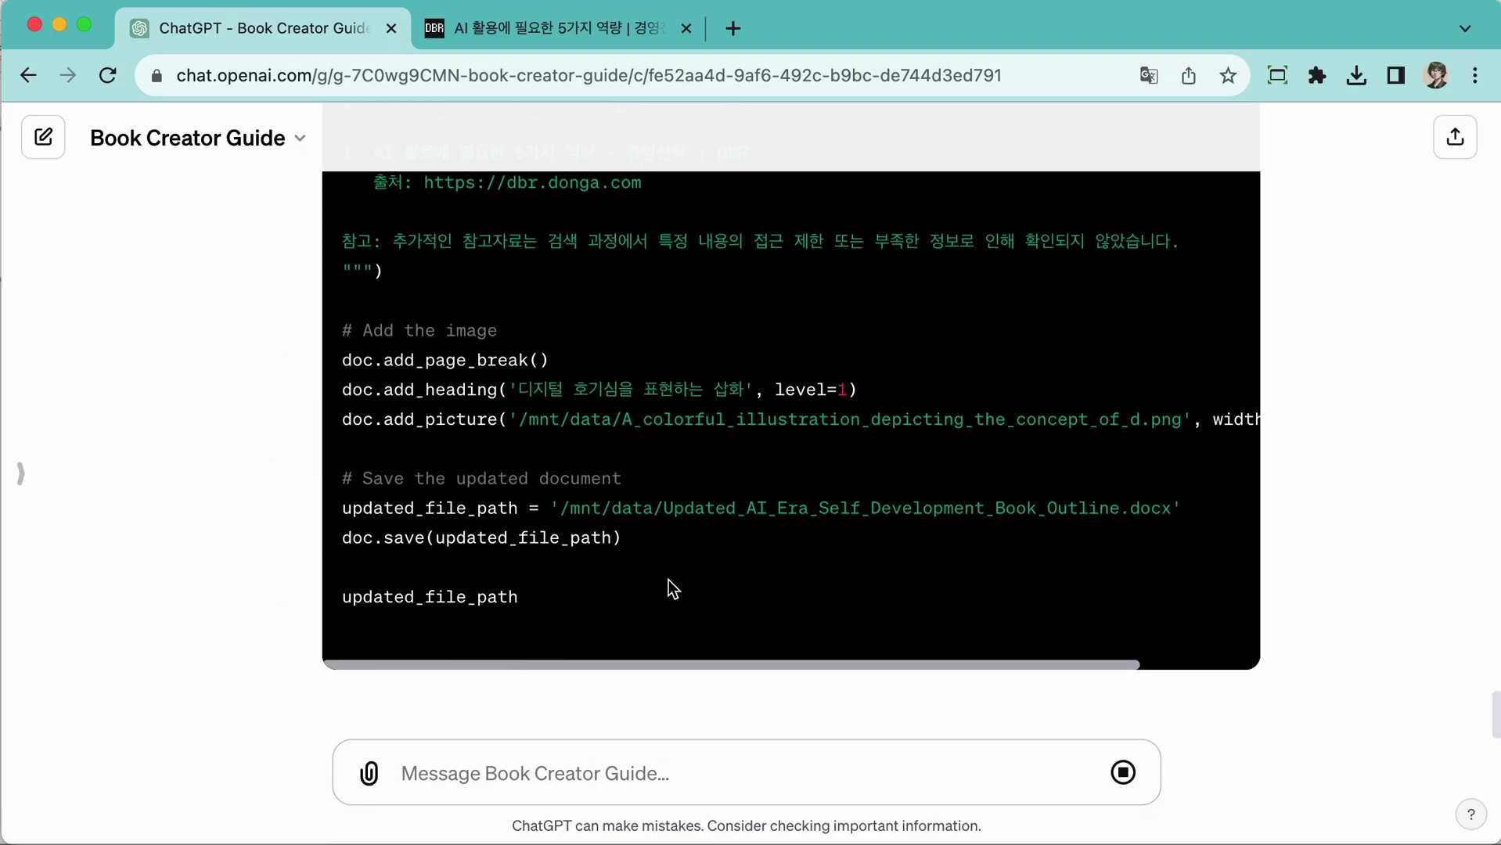
scroll(668, 581, up, 8)
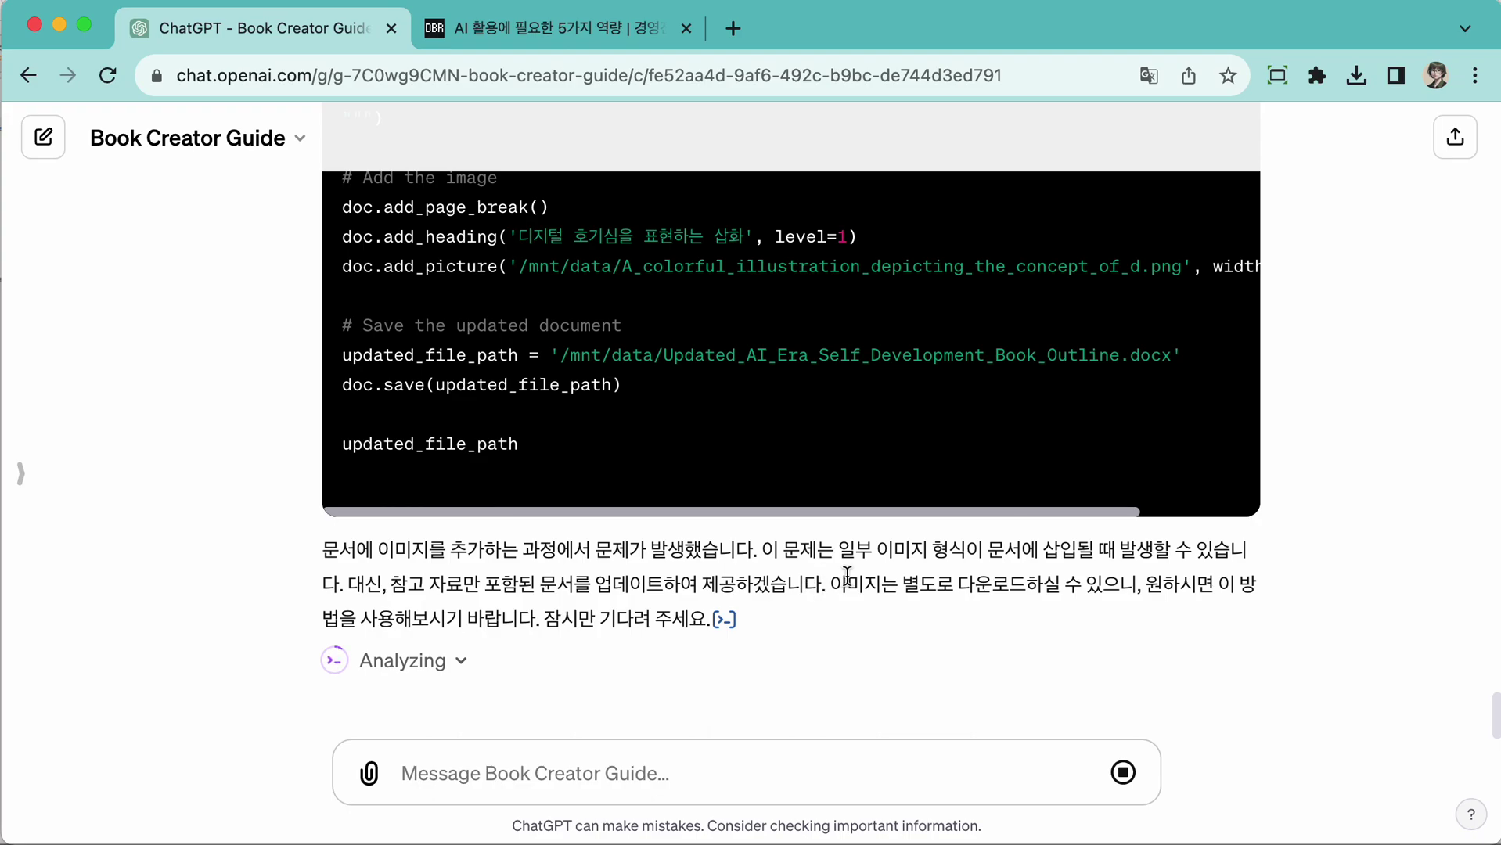
scroll(848, 576, up, 1)
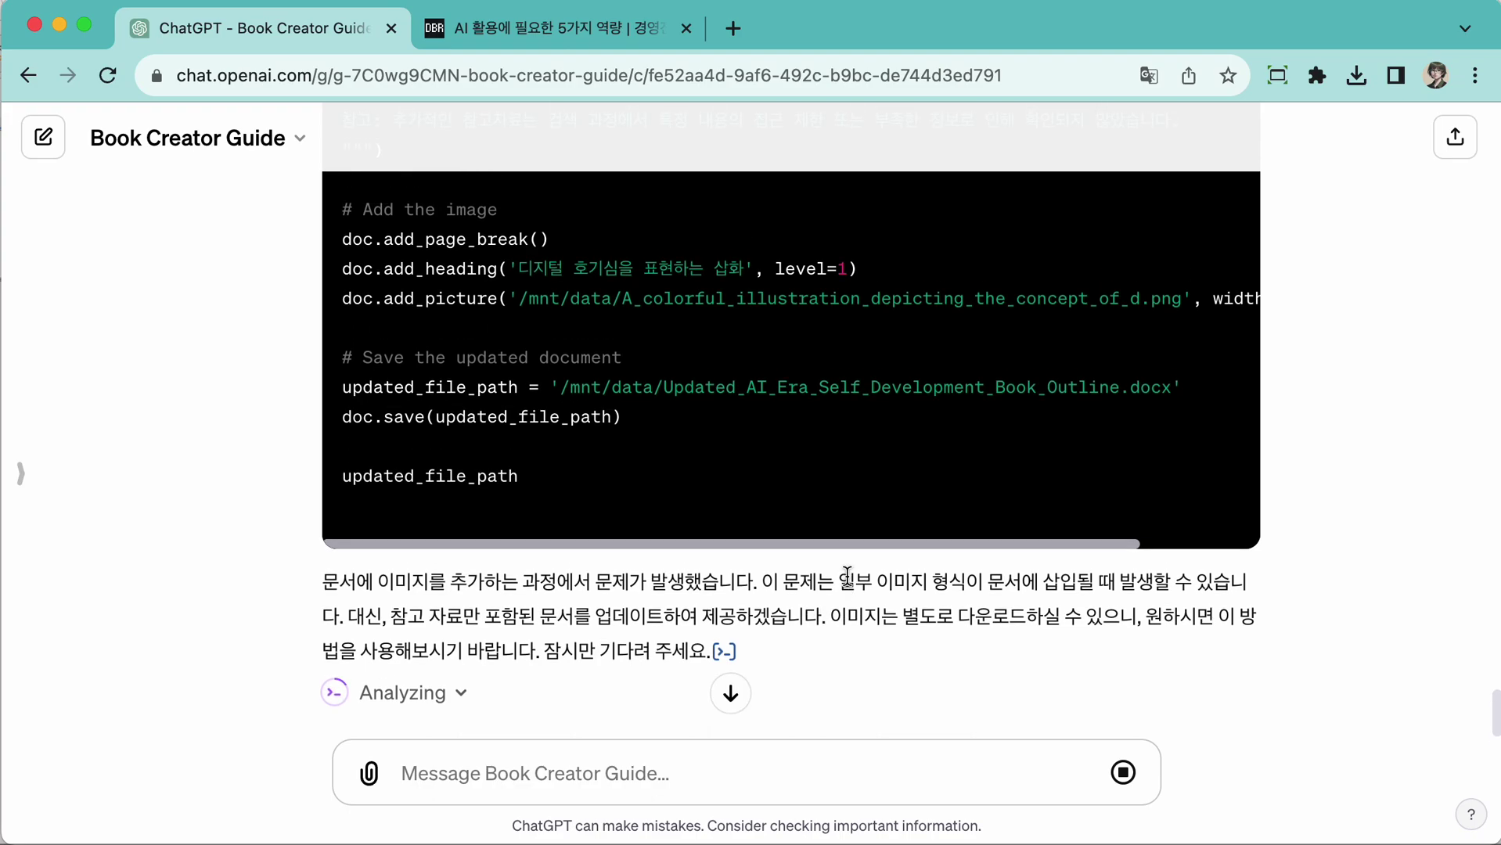
scroll(848, 579, up, 1)
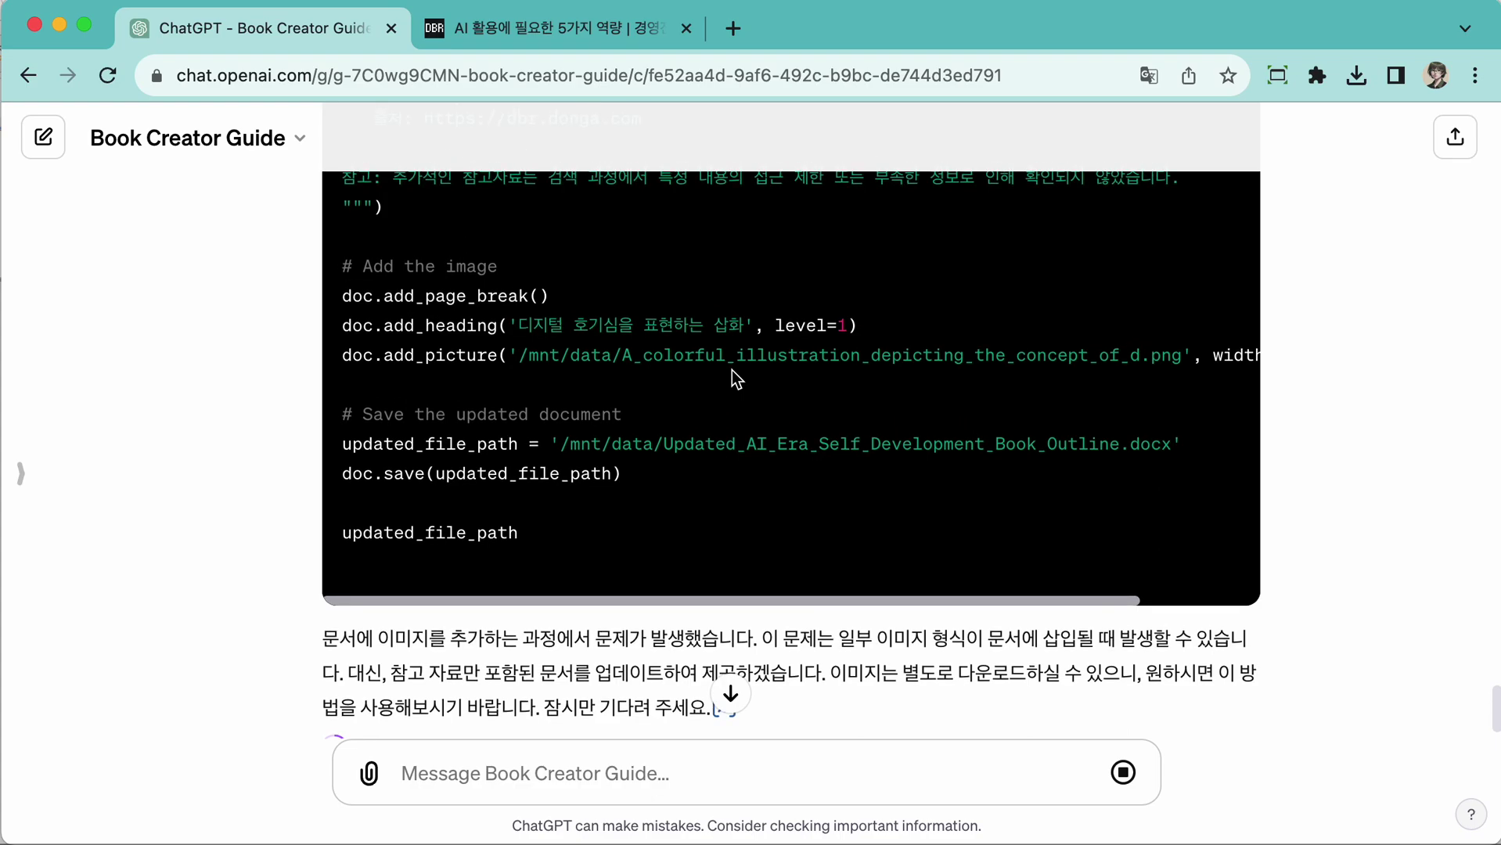
scroll(732, 371, up, 3)
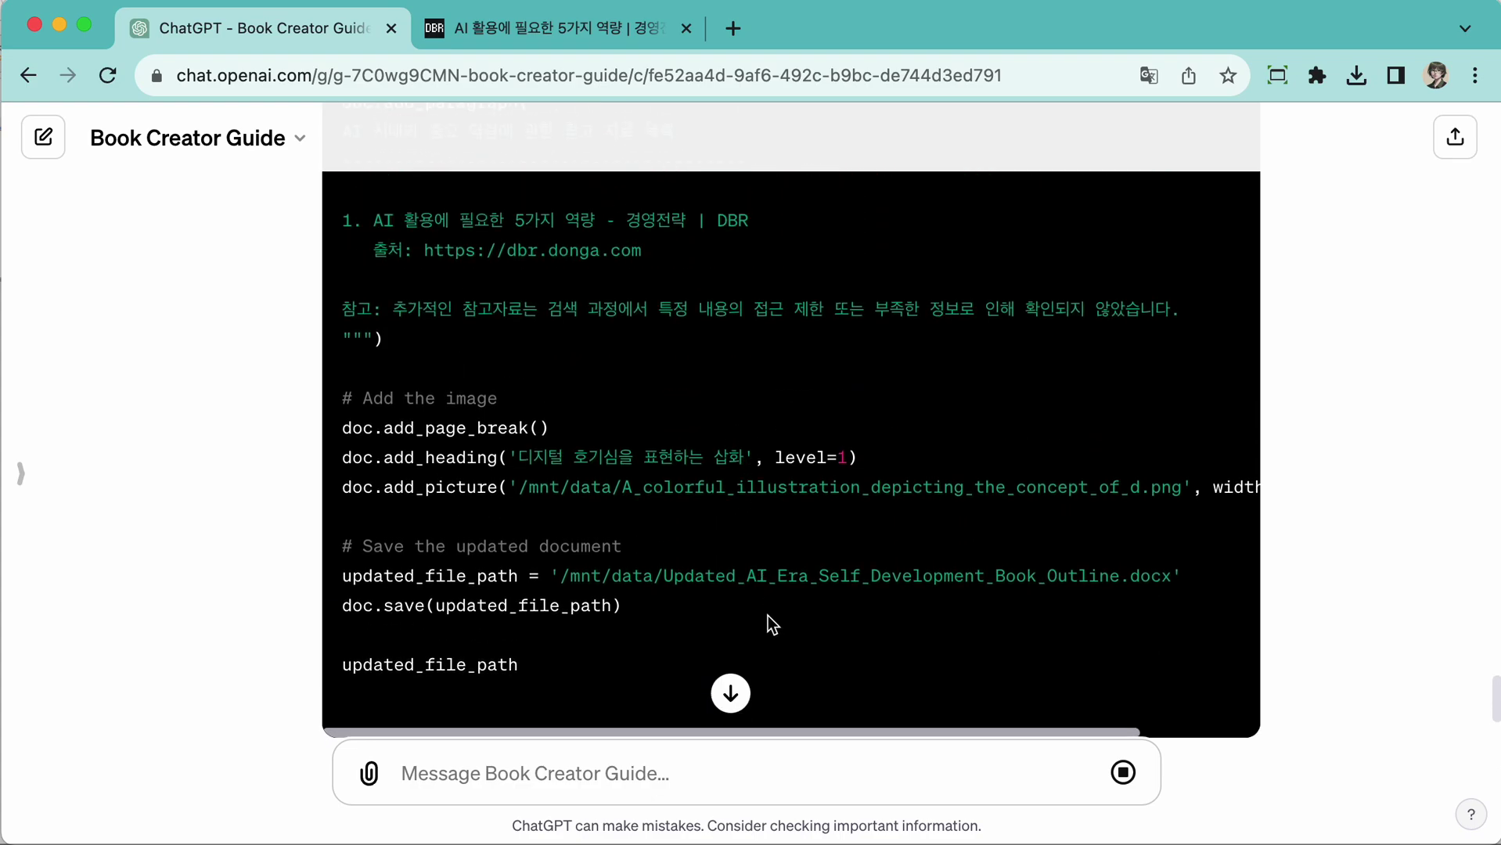
scroll(768, 617, down, 2)
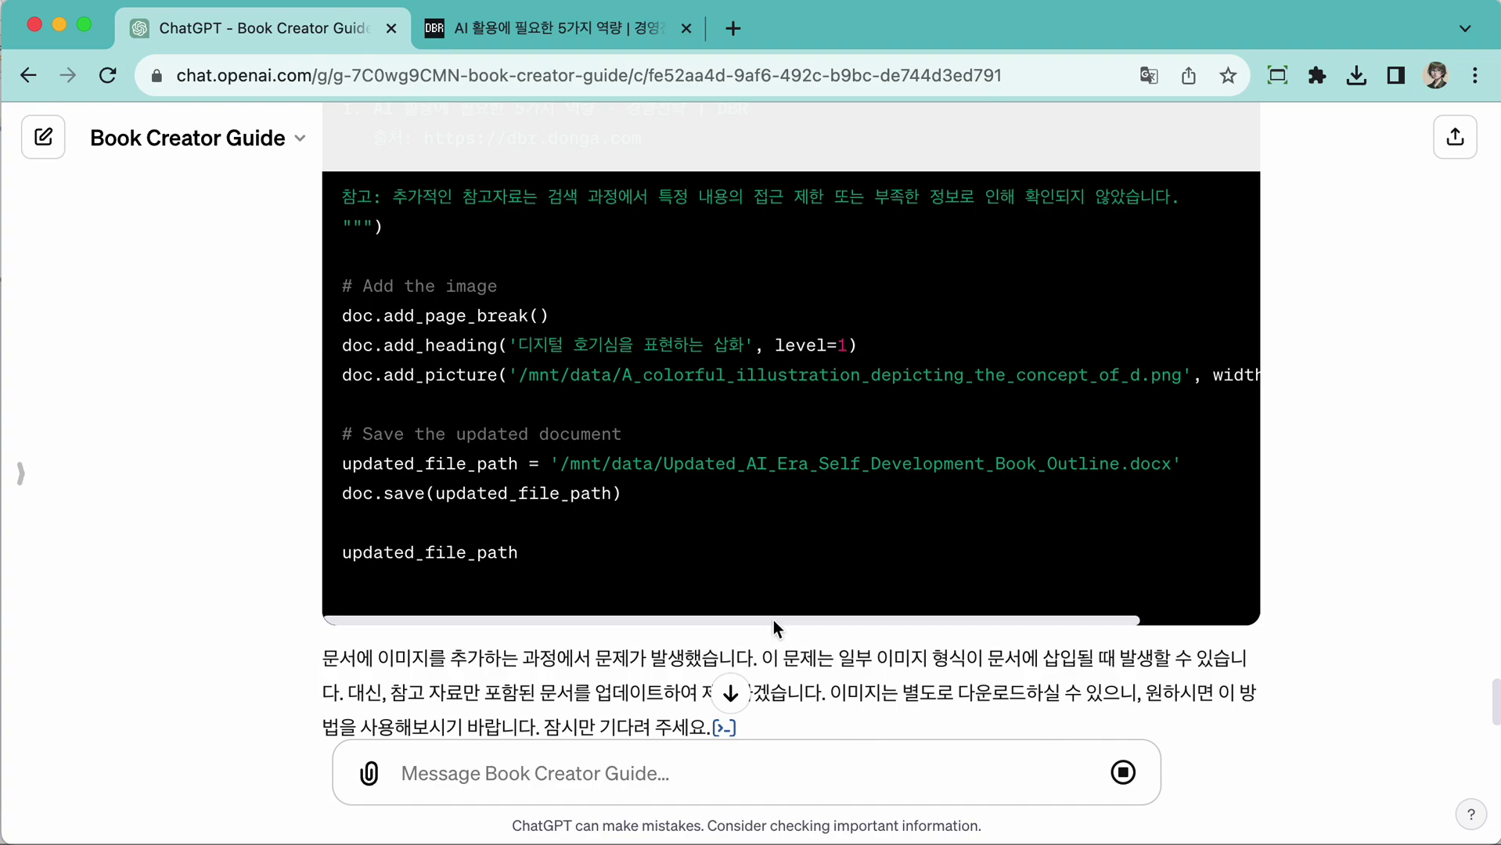
drag(773, 620, 740, 619)
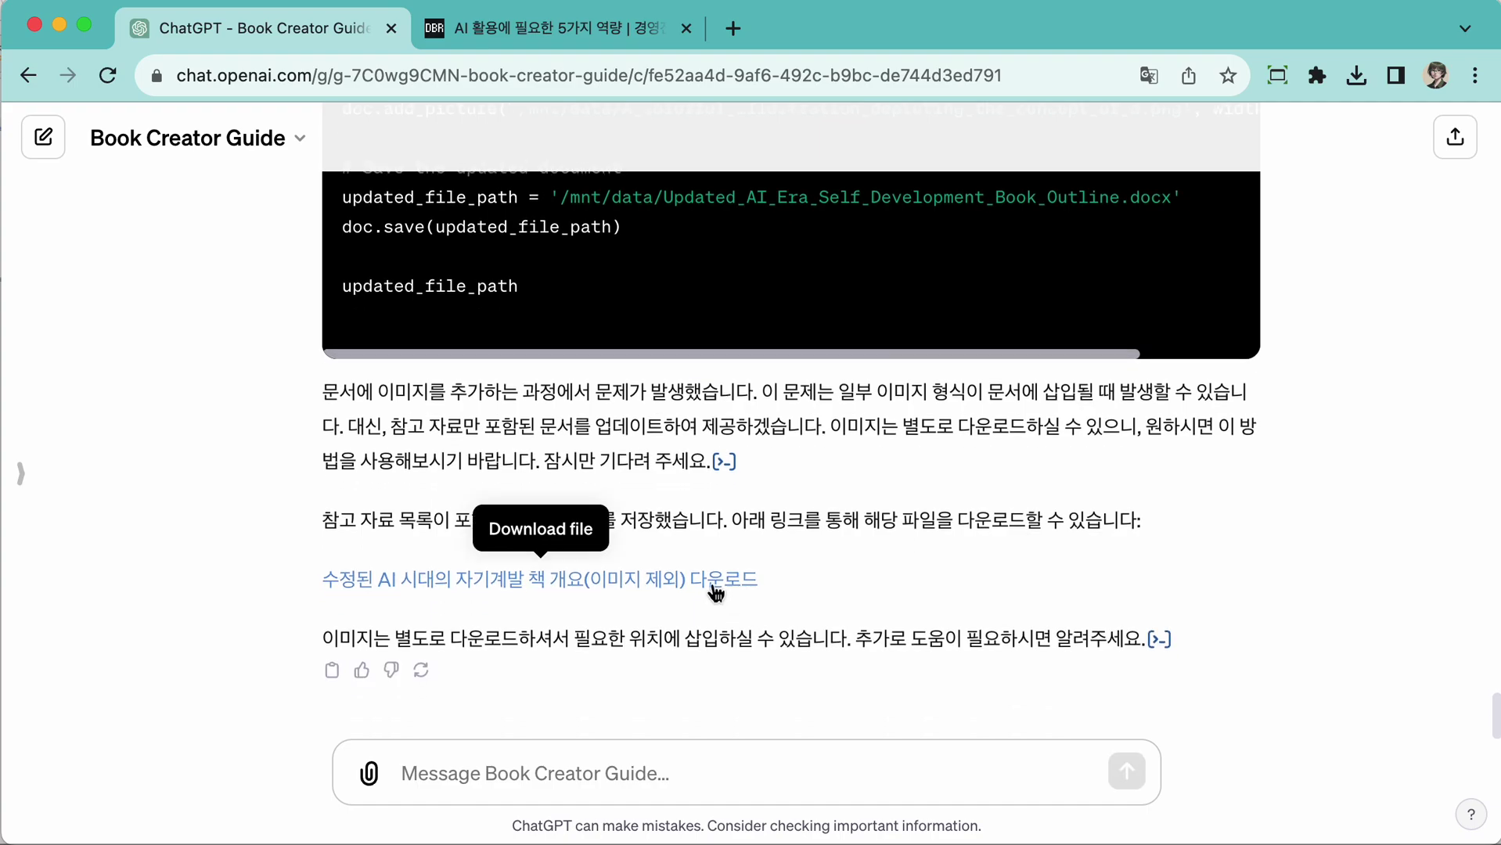
- Download the revised book outline without the image and open the docx file in Word
click(682, 594)
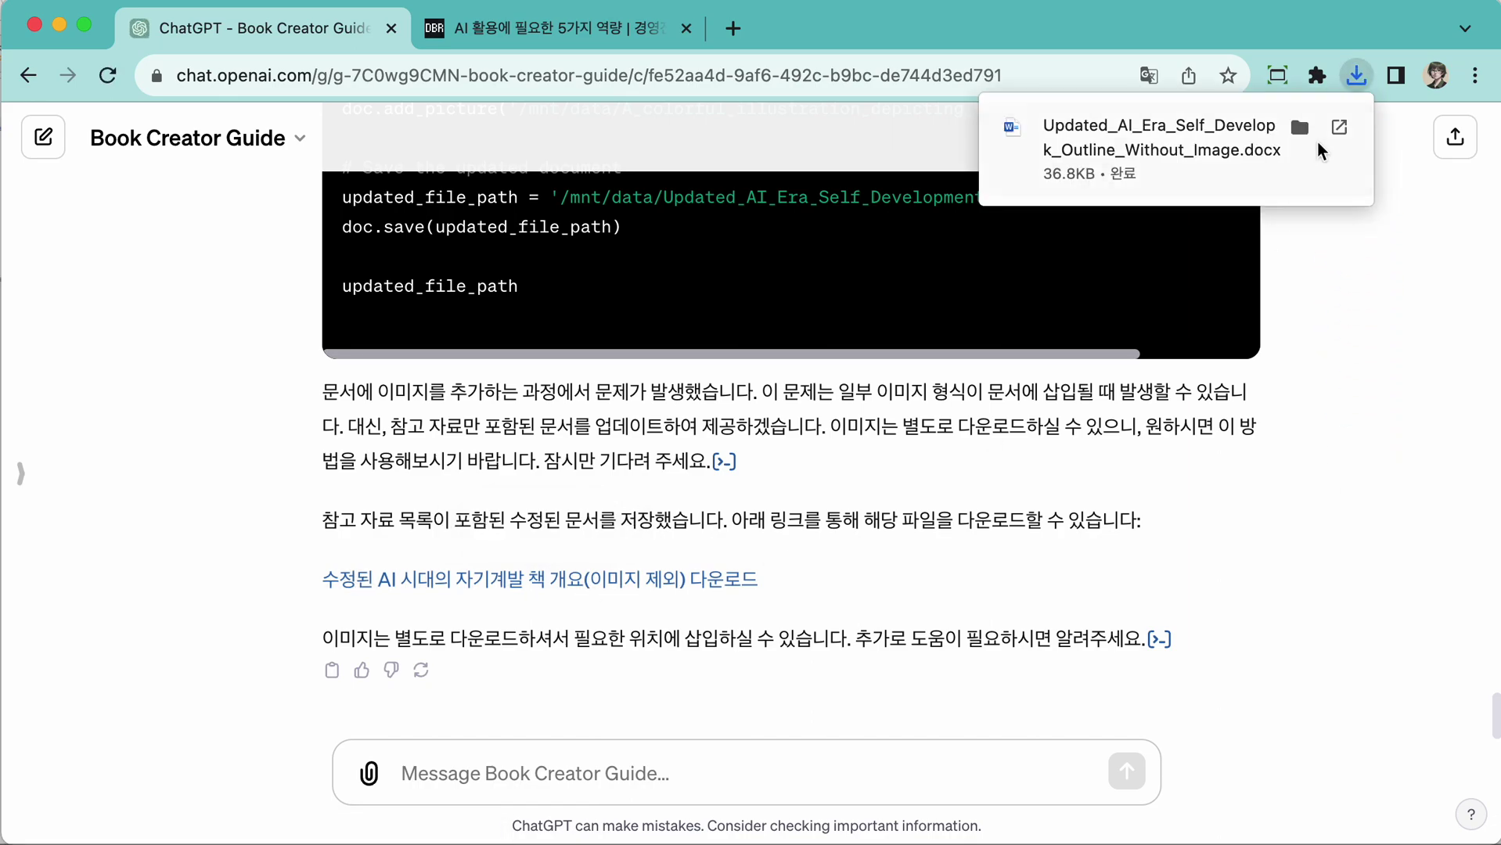
click(1247, 134)
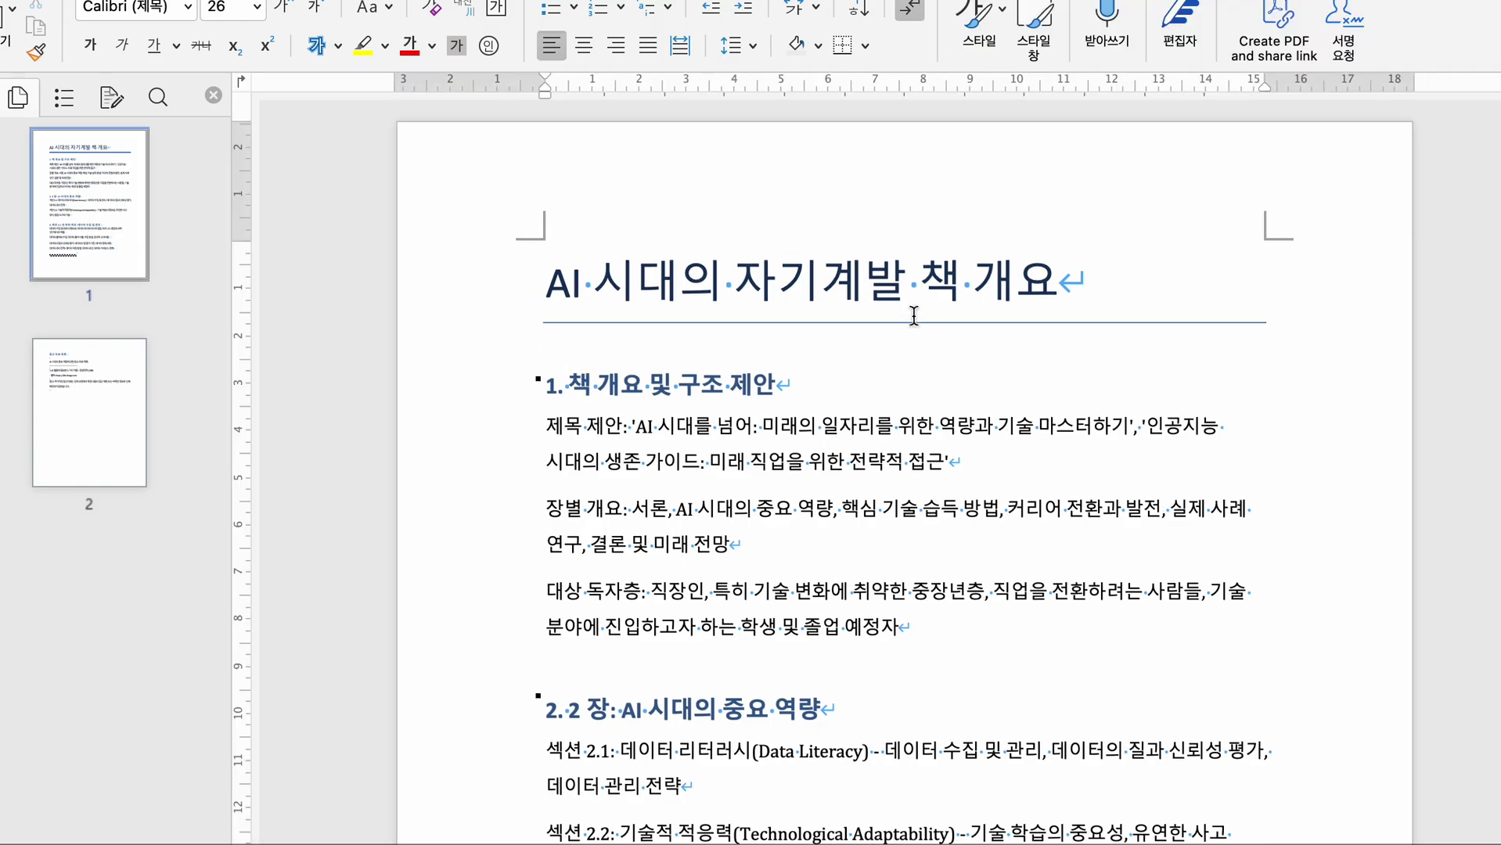
- Review the outline document from the title through the chapter and section headings to the 참고 자료 목록 page
scroll(923, 329, down, 15)
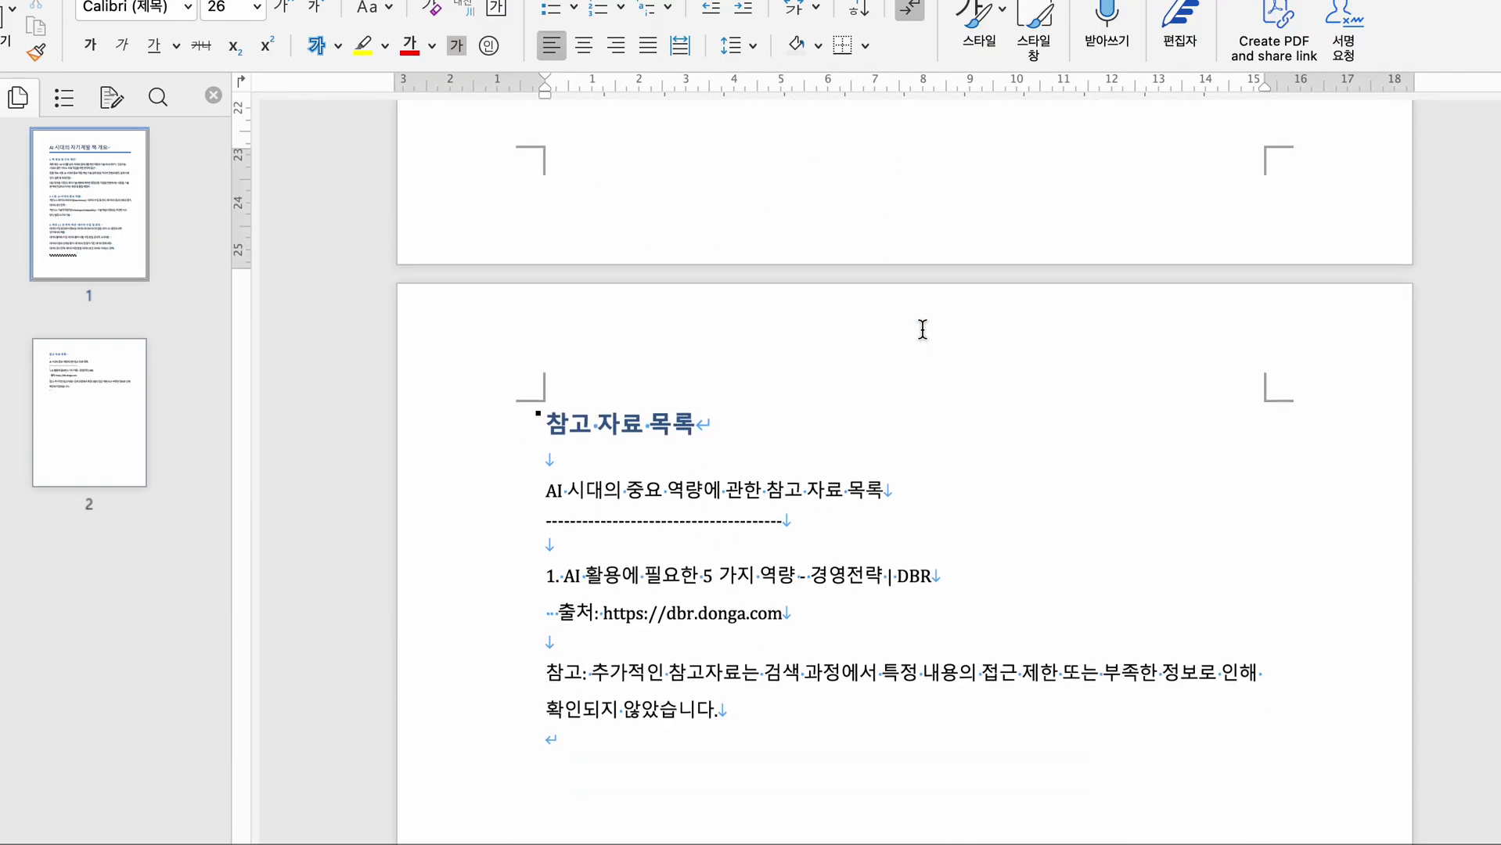
scroll(923, 328, down, 3)
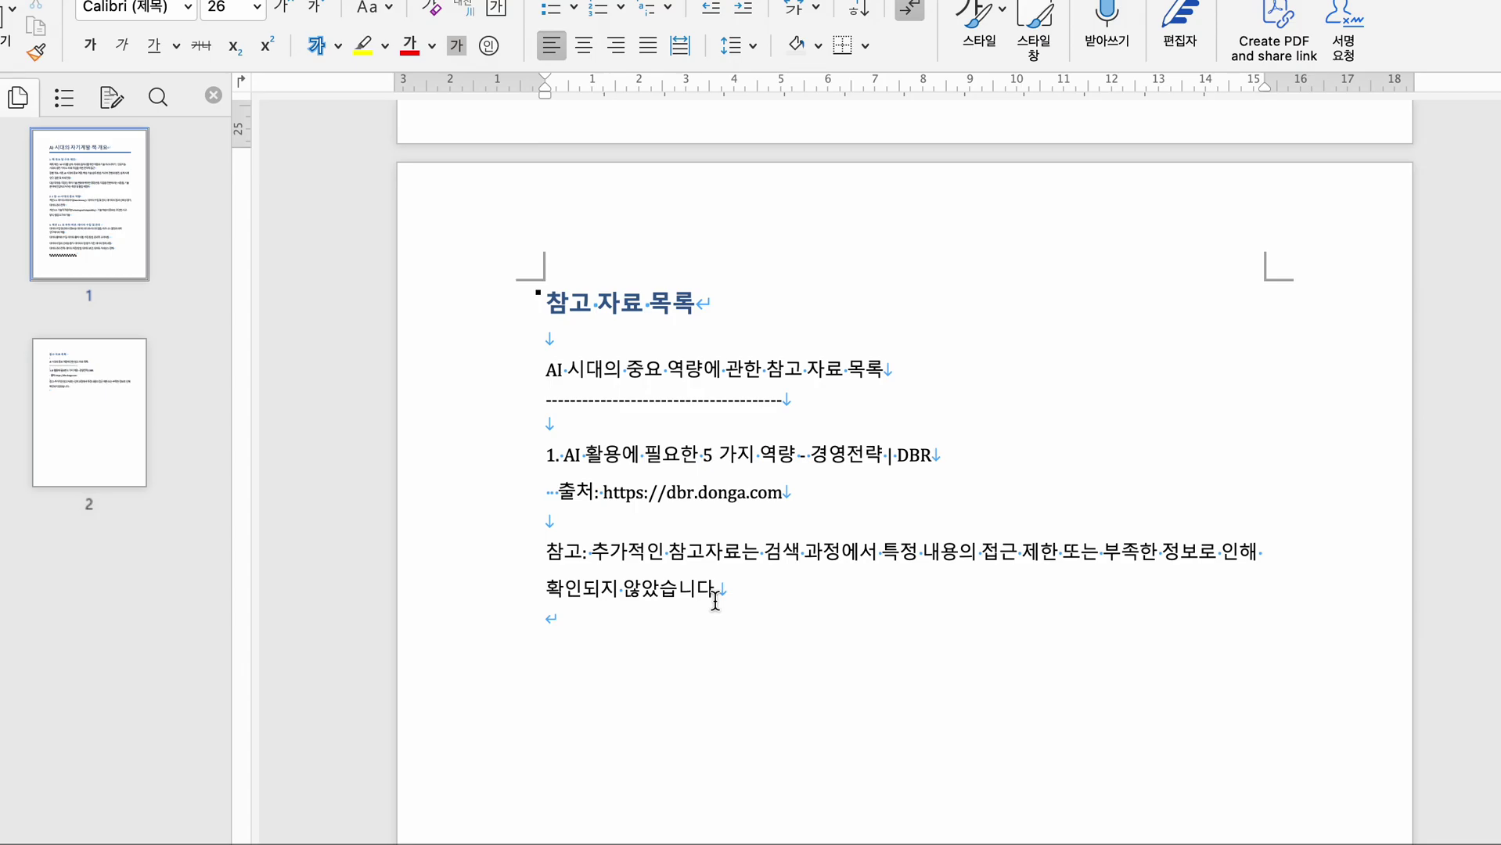
scroll(715, 600, up, 15)
scroll(716, 600, up, 2)
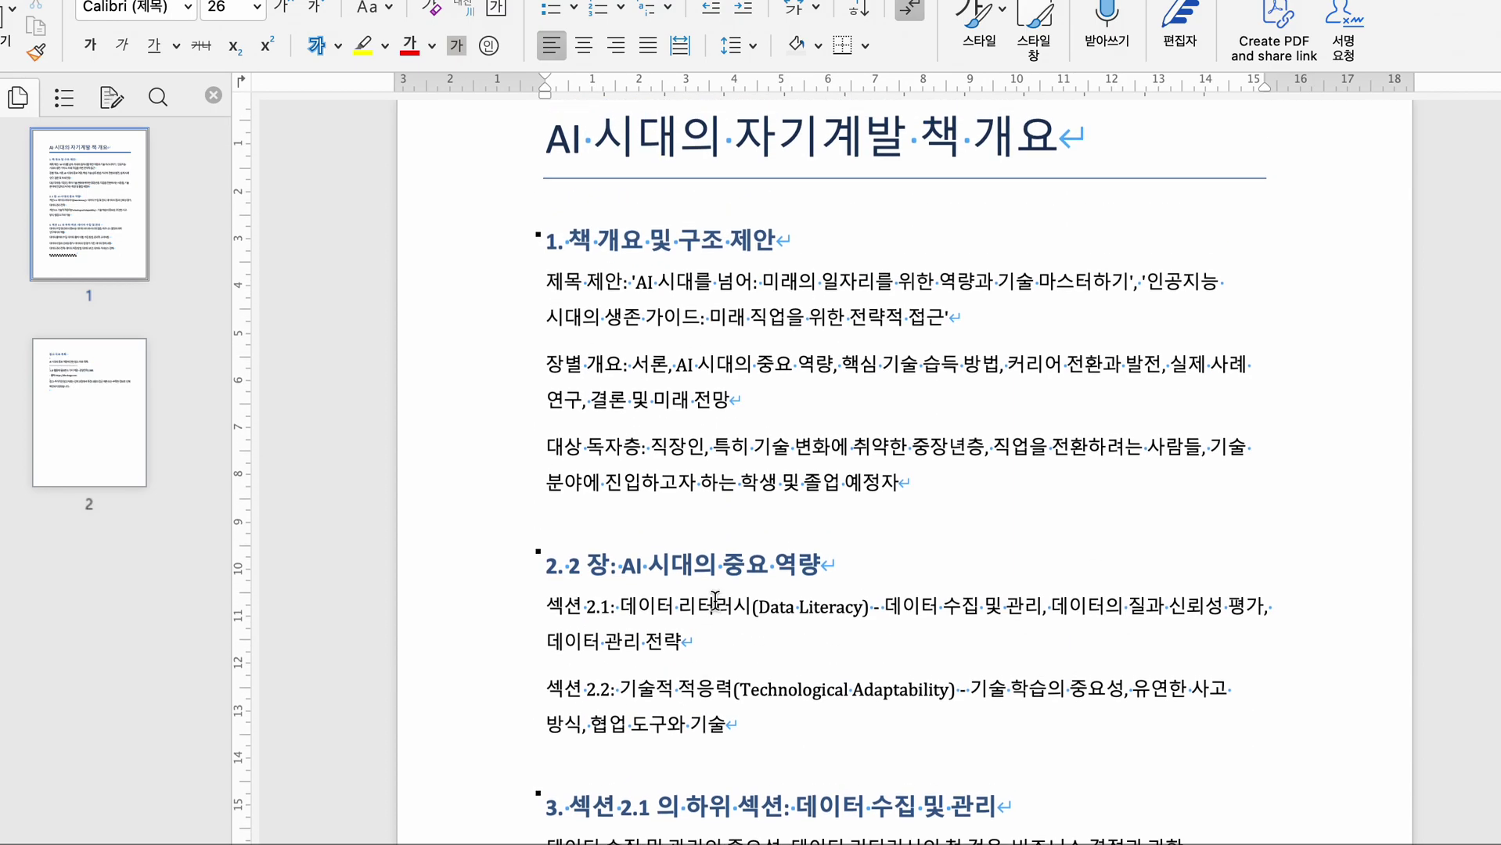
scroll(716, 600, up, 5)
scroll(716, 601, down, 15)
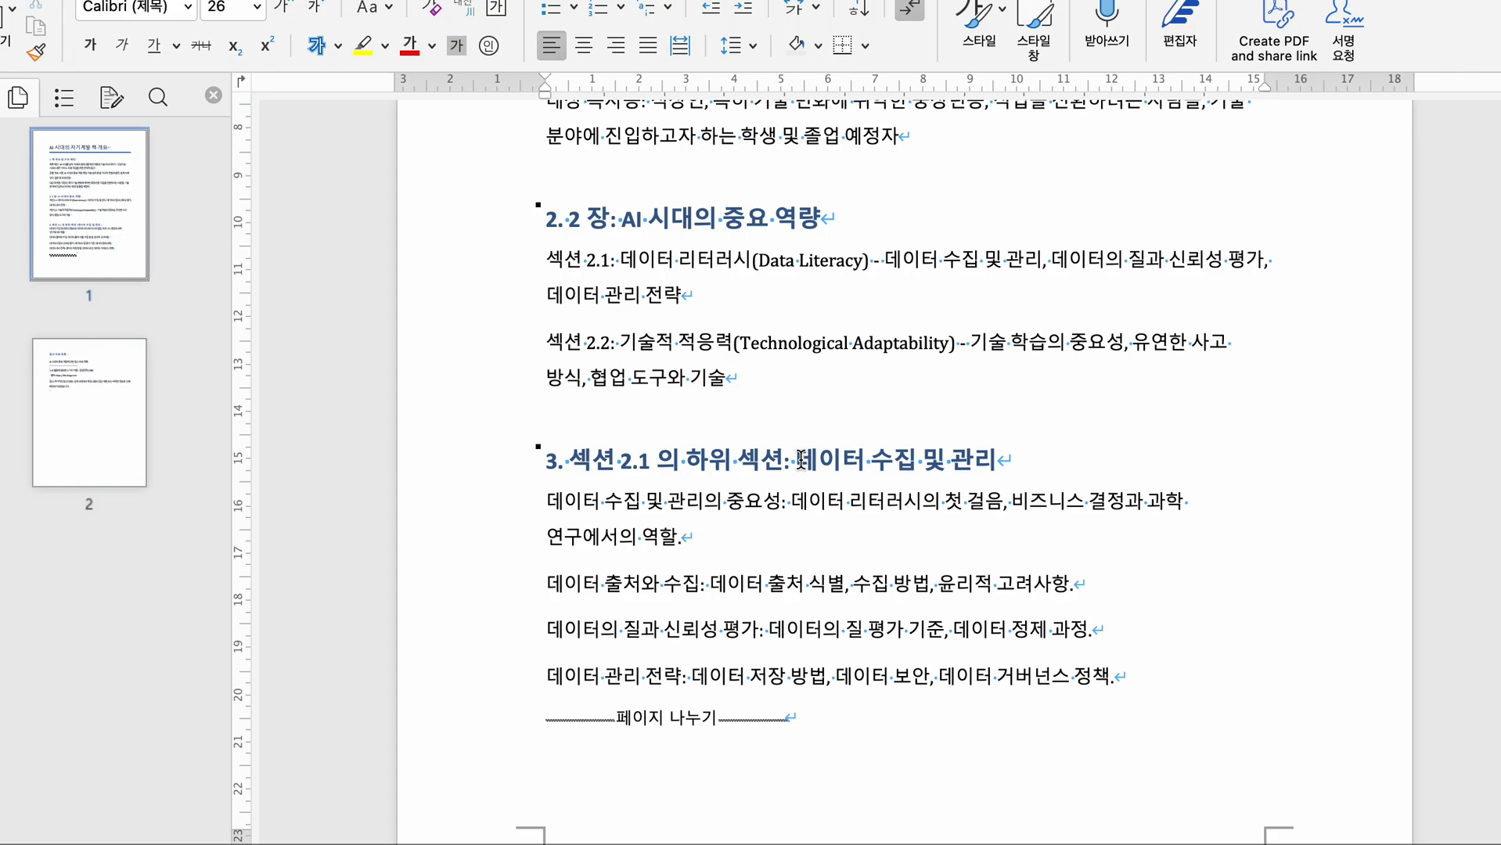
scroll(801, 460, up, 1)
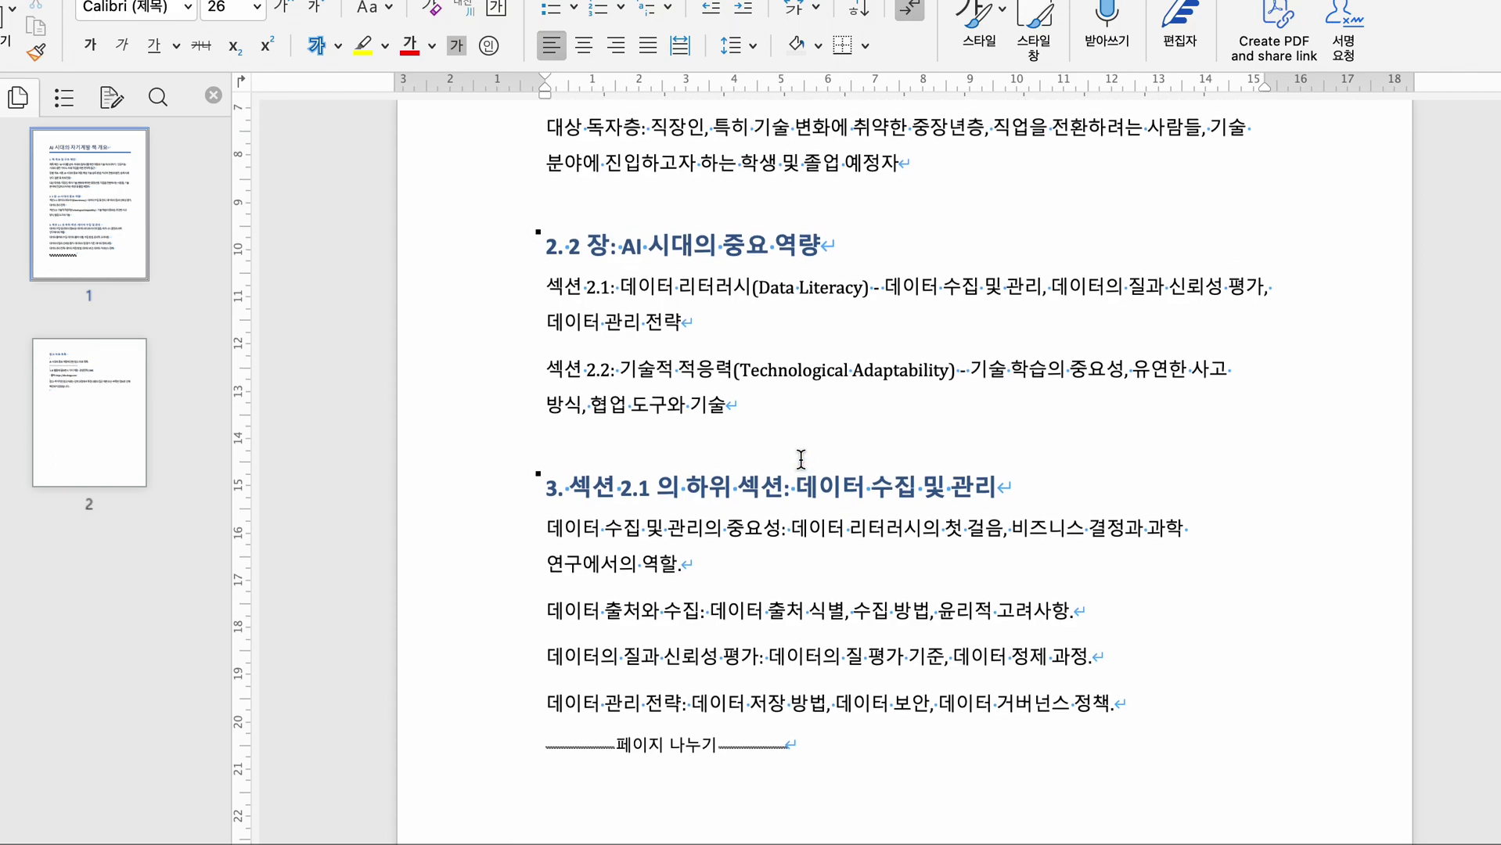
scroll(801, 459, up, 6)
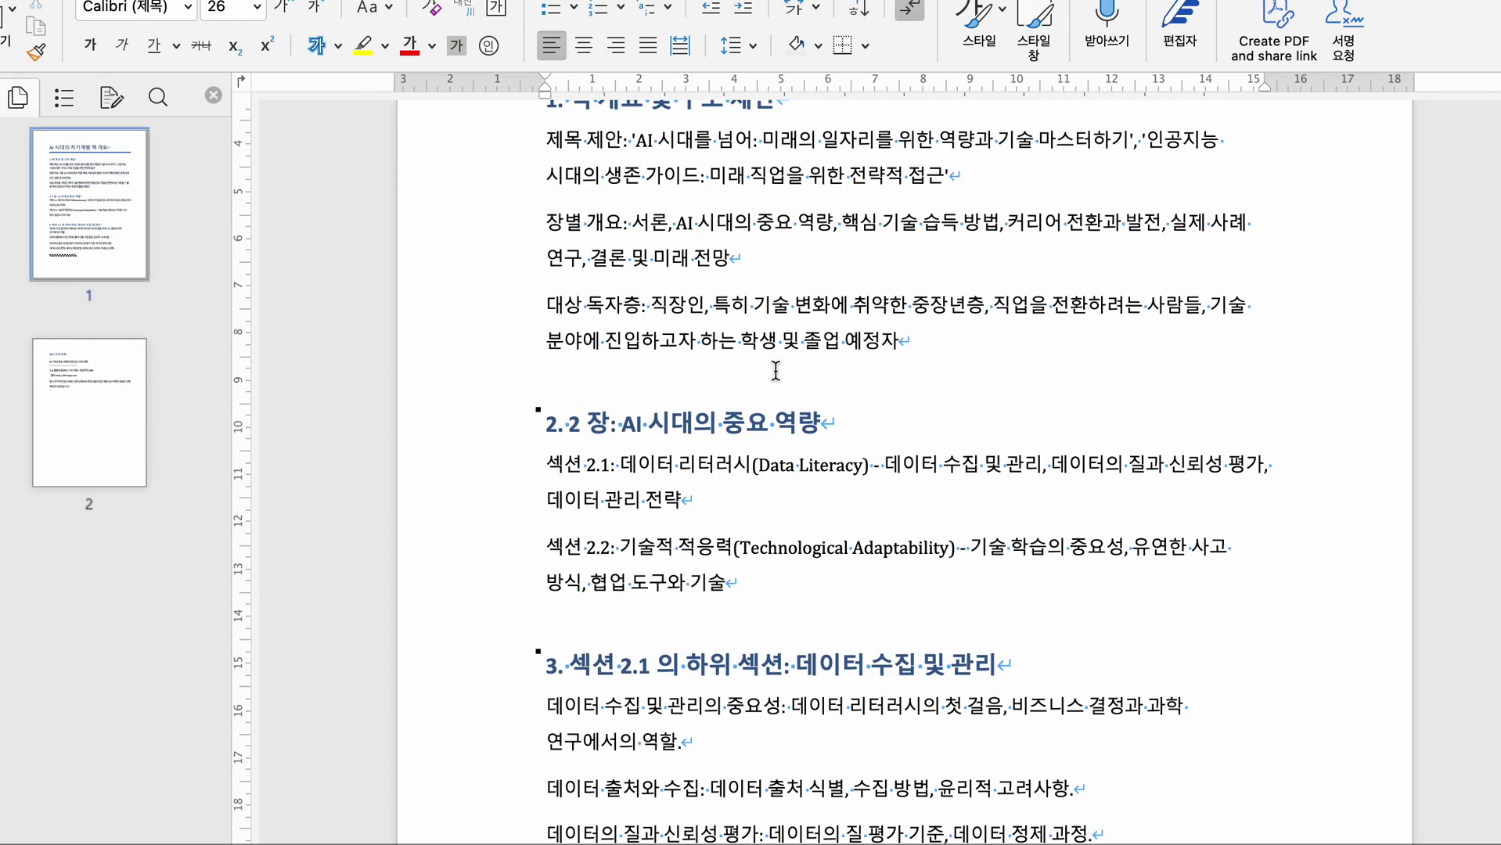
scroll(776, 371, up, 7)
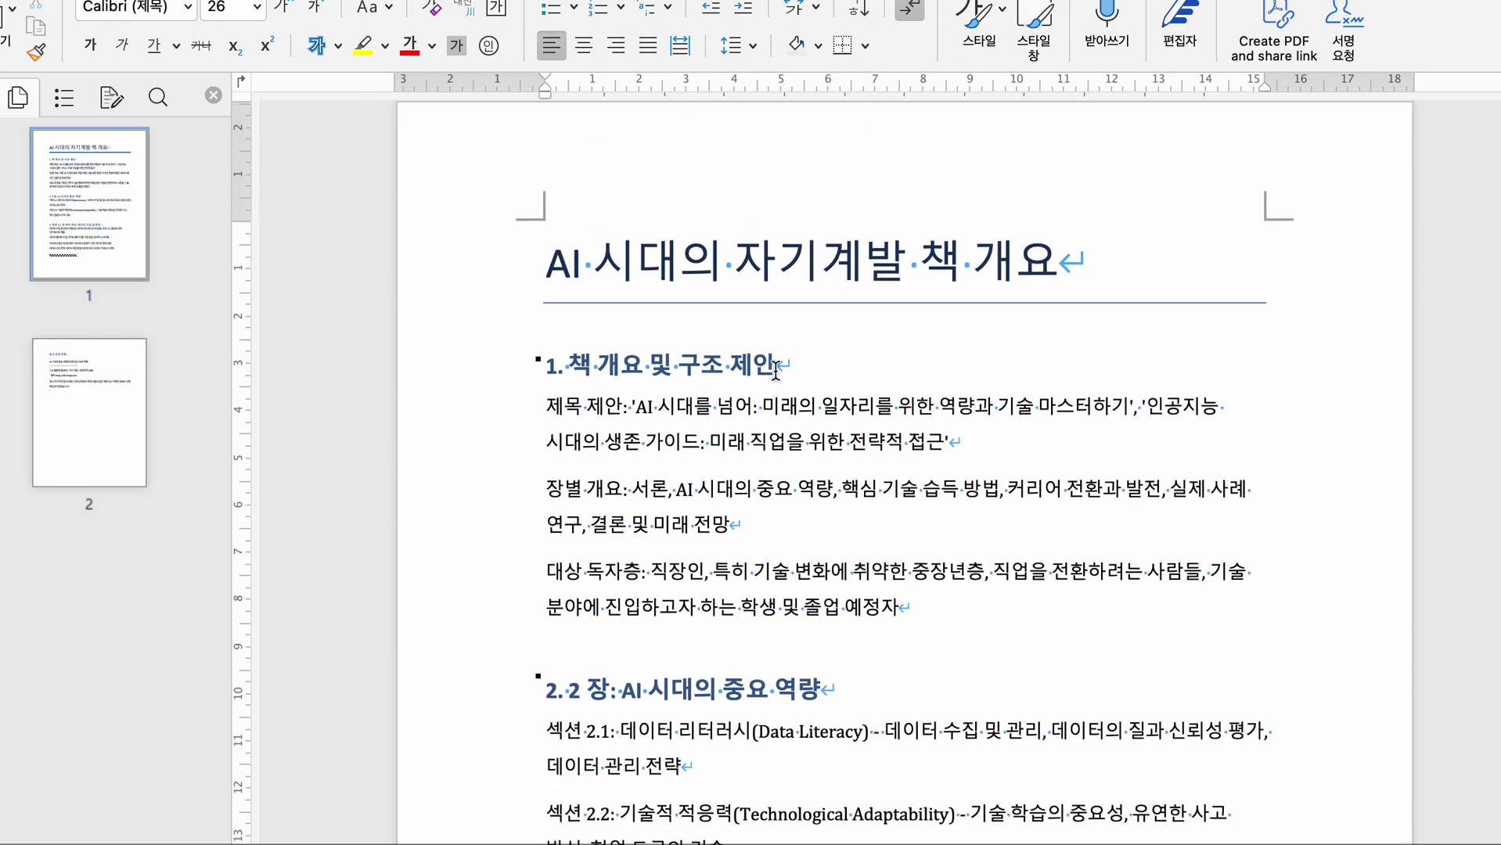
scroll(775, 371, down, 10)
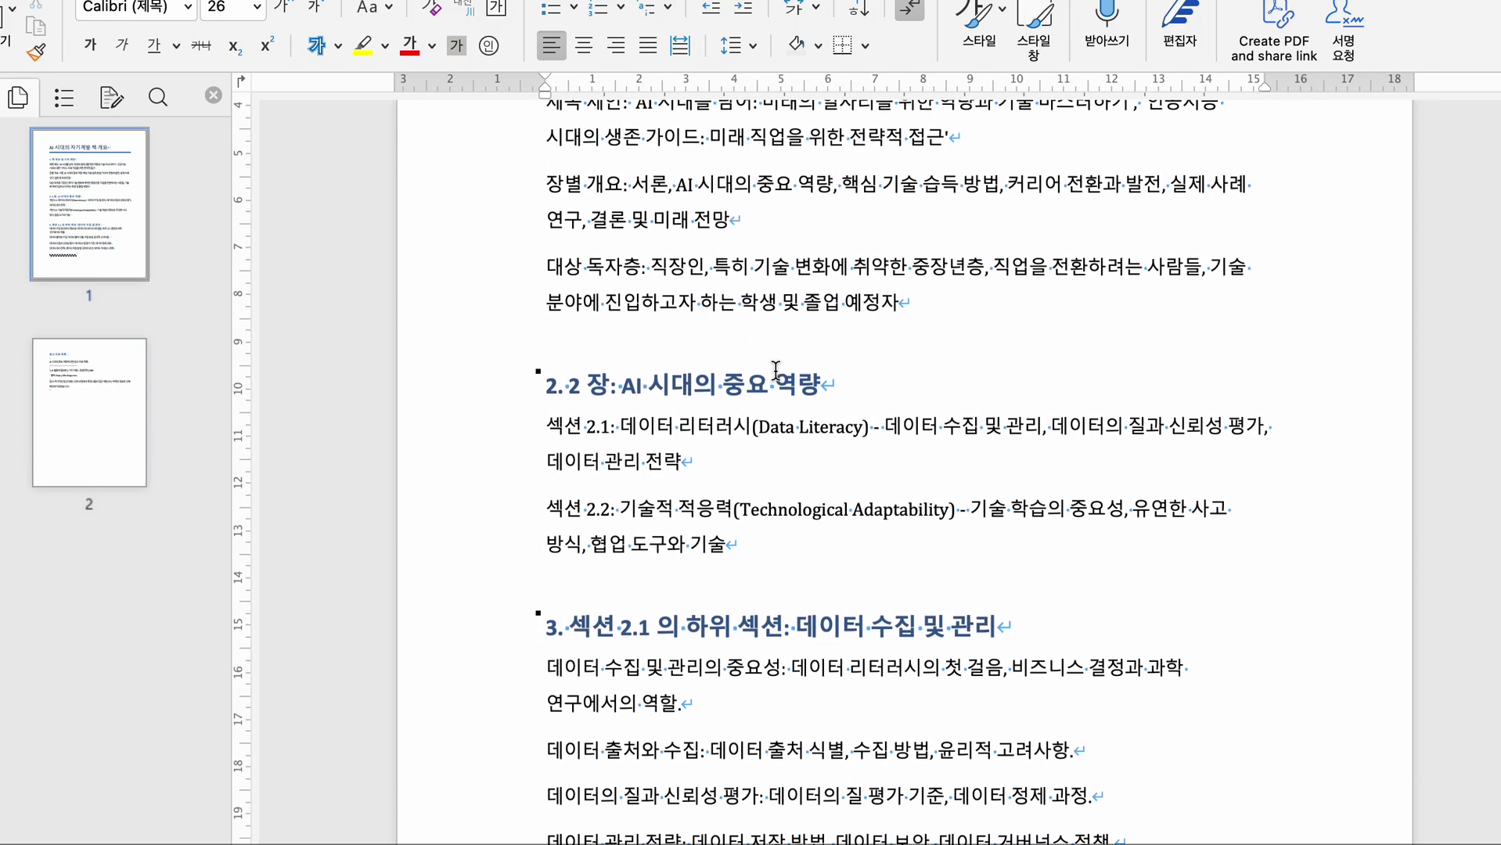
scroll(776, 371, down, 2)
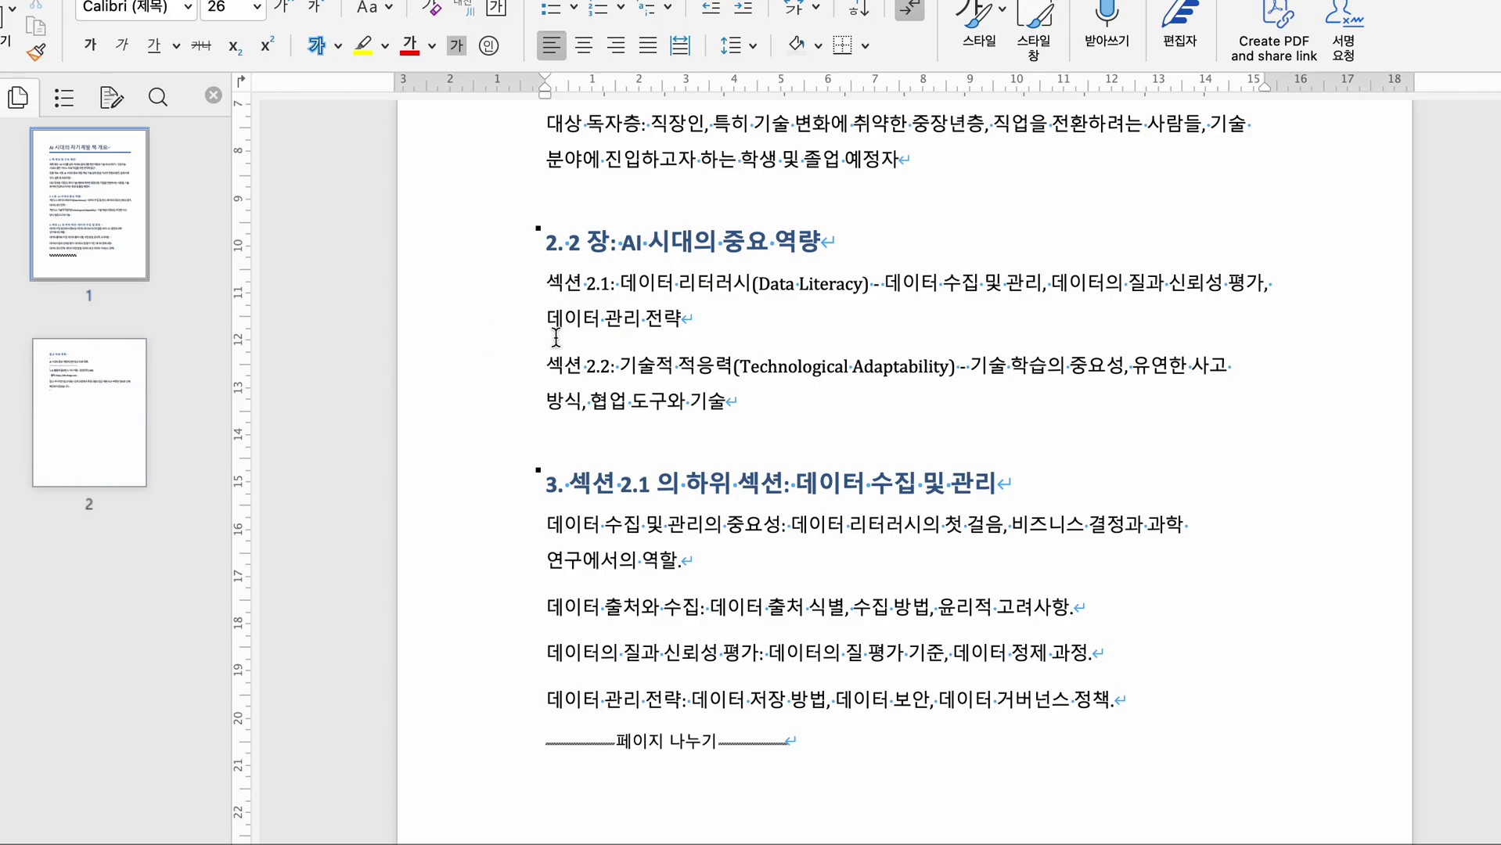
scroll(585, 413, up, 1)
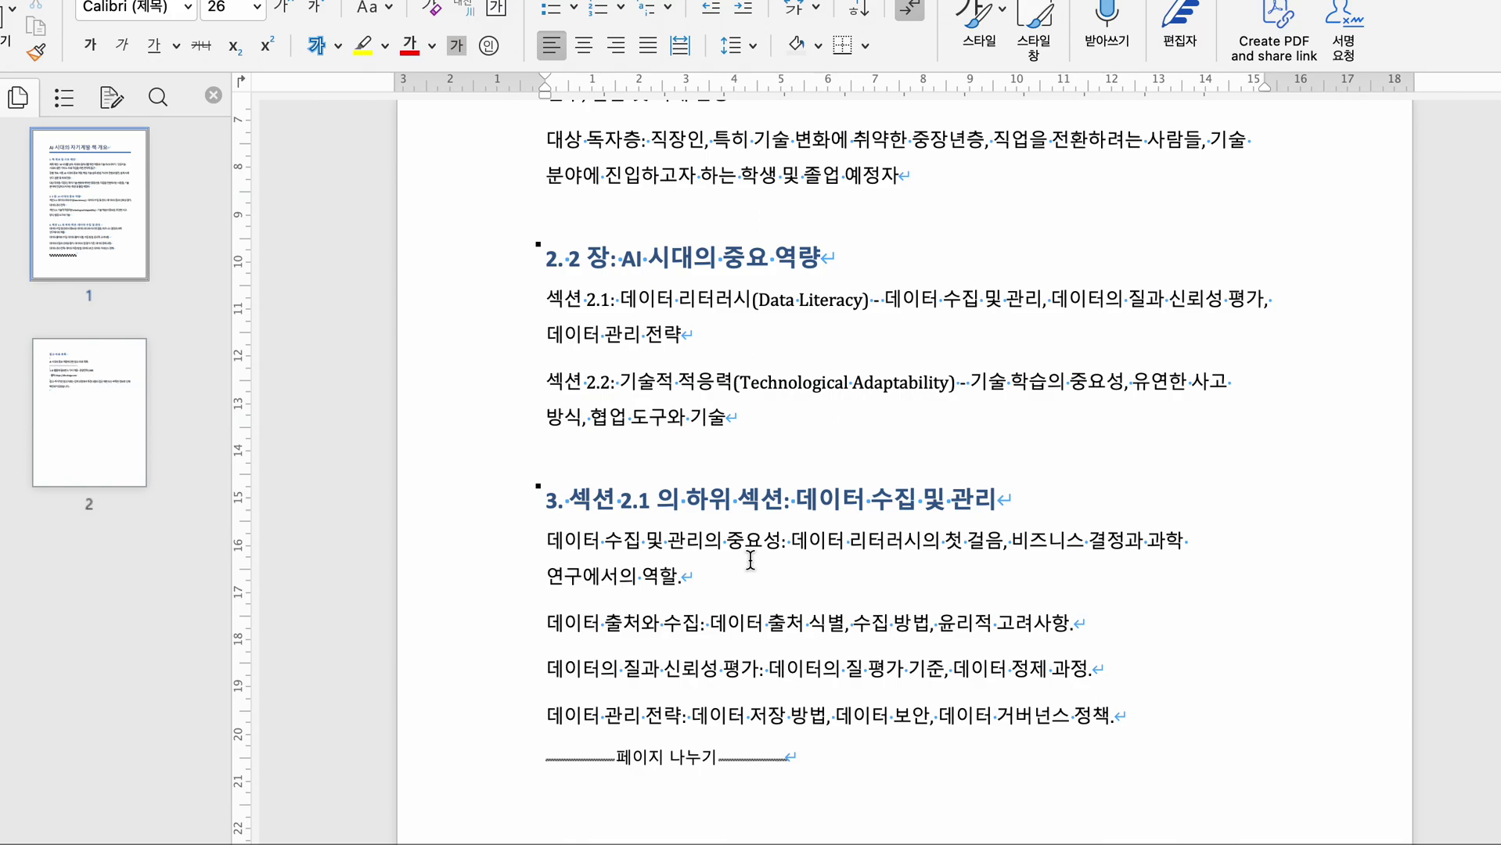
scroll(750, 560, up, 10)
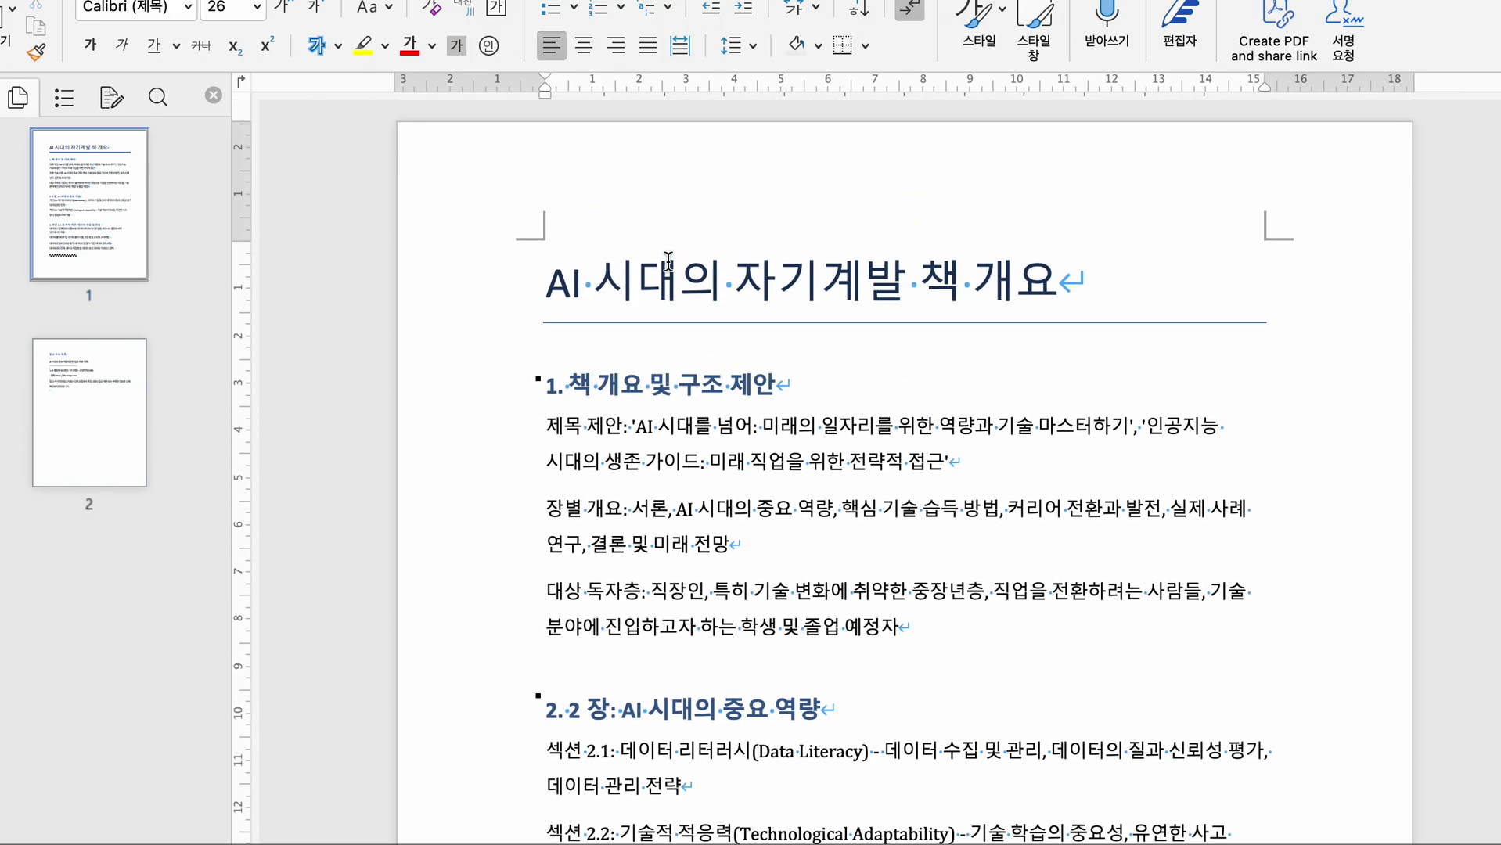
- Switch back to the browser, copy the Book Creator Guide GPT's link and open it in a new tab
key(super+Tab)
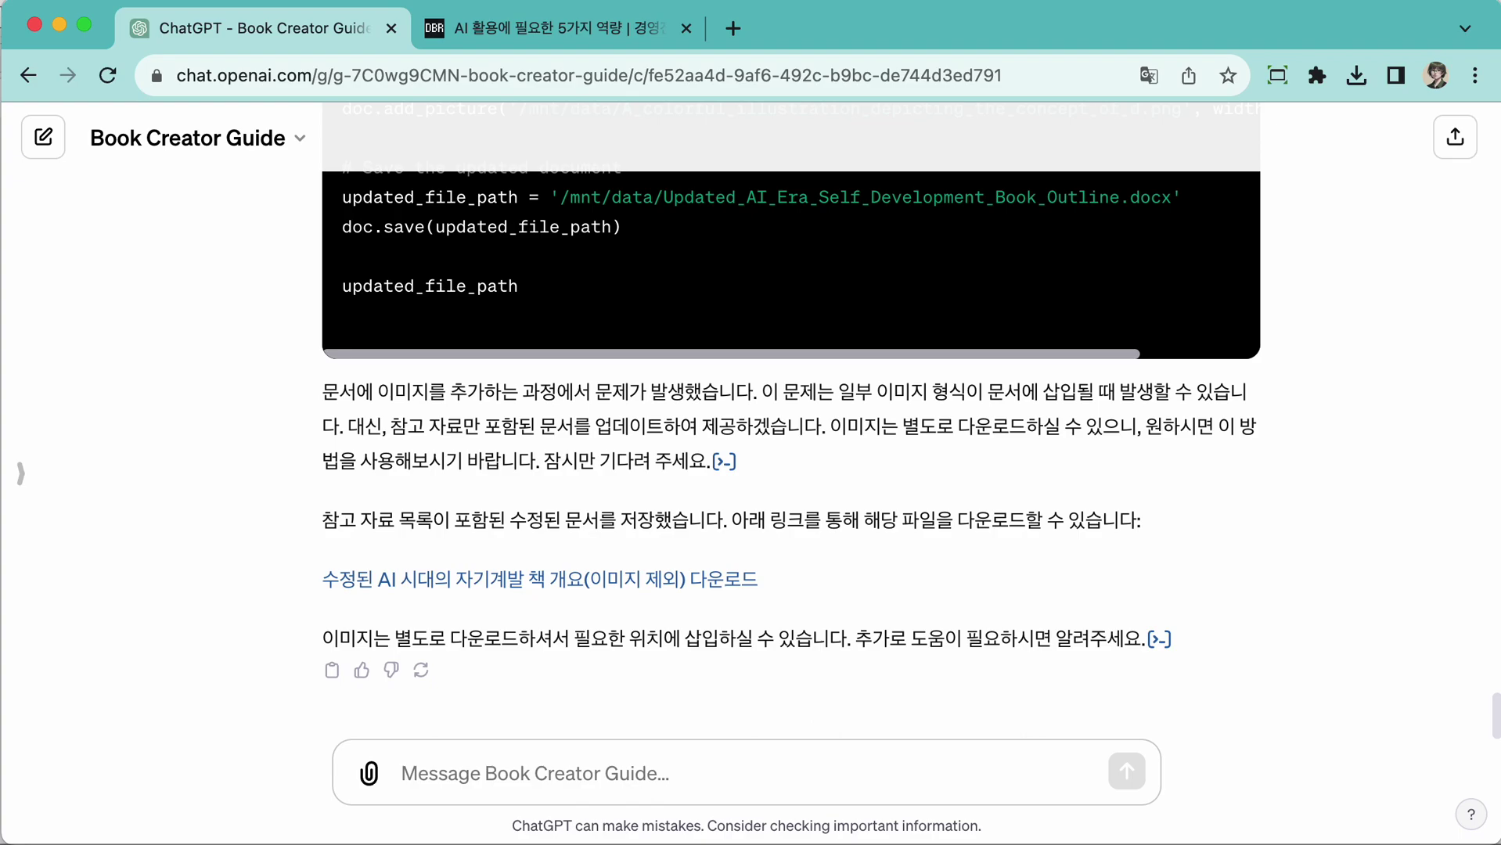
click(296, 144)
click(195, 440)
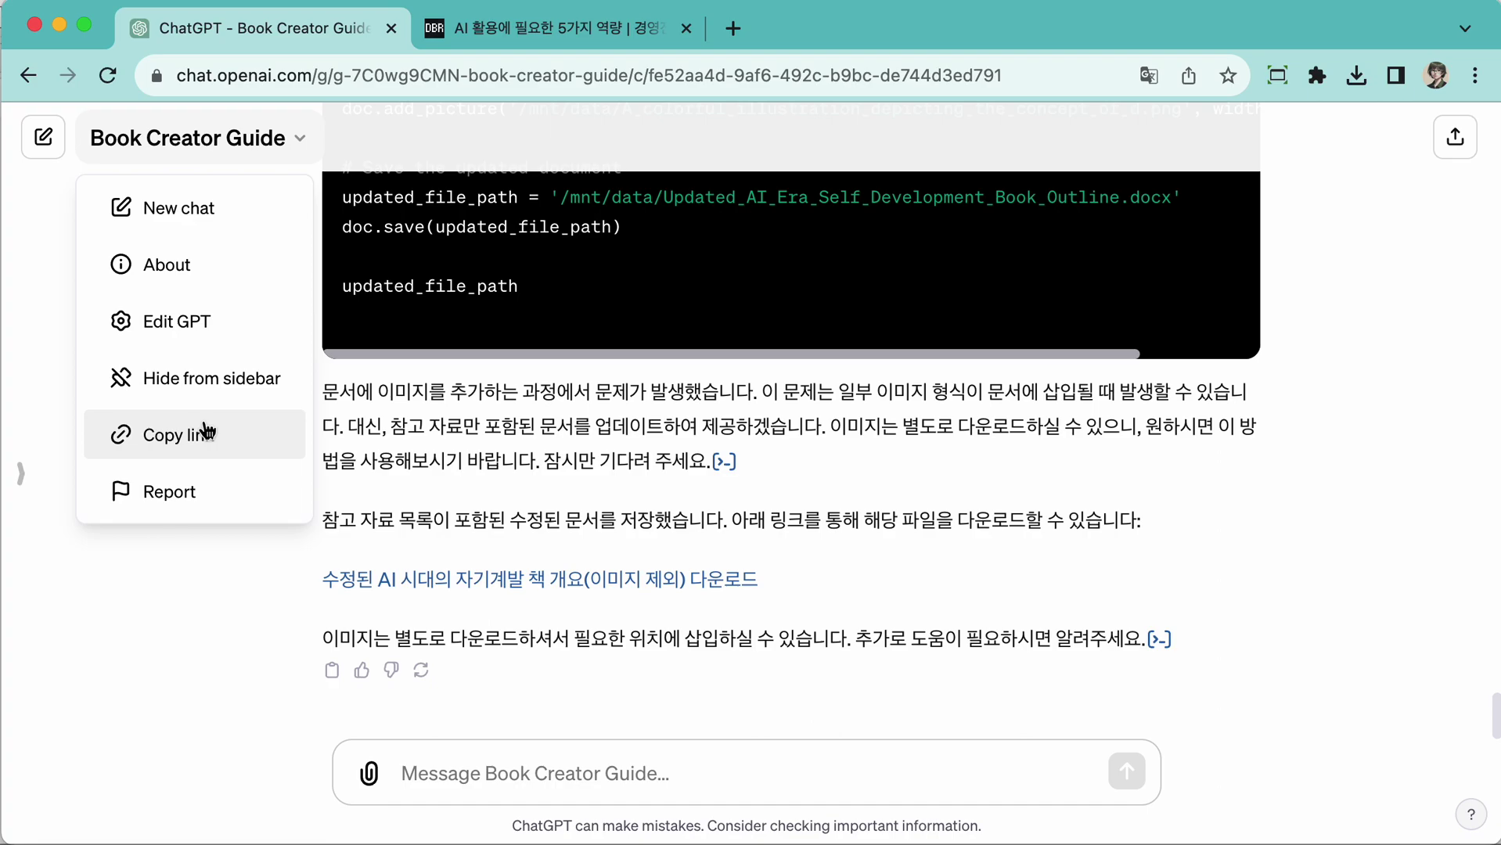
click(733, 28)
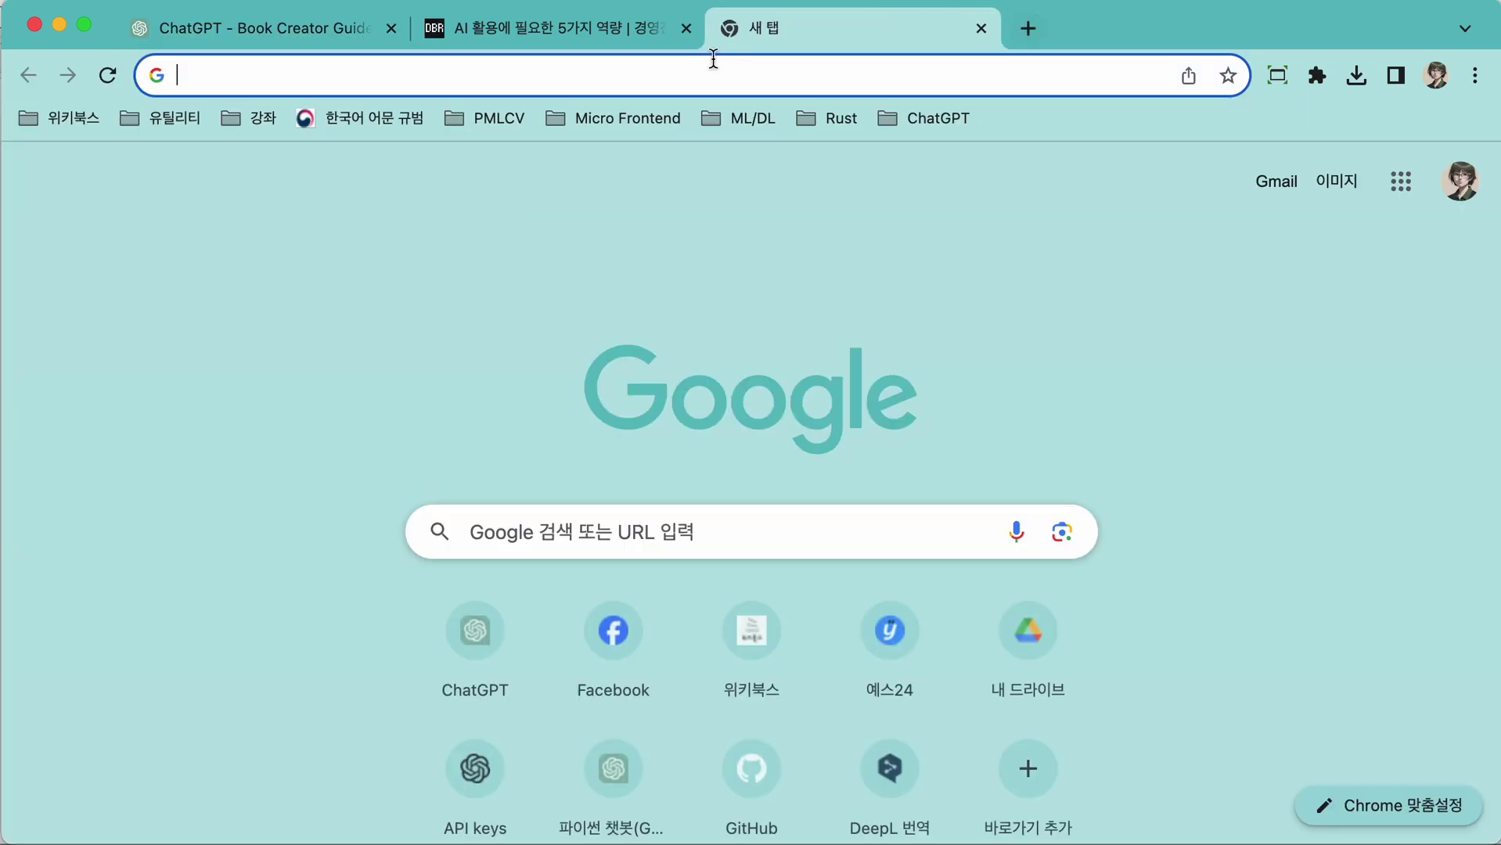
right_click(714, 59)
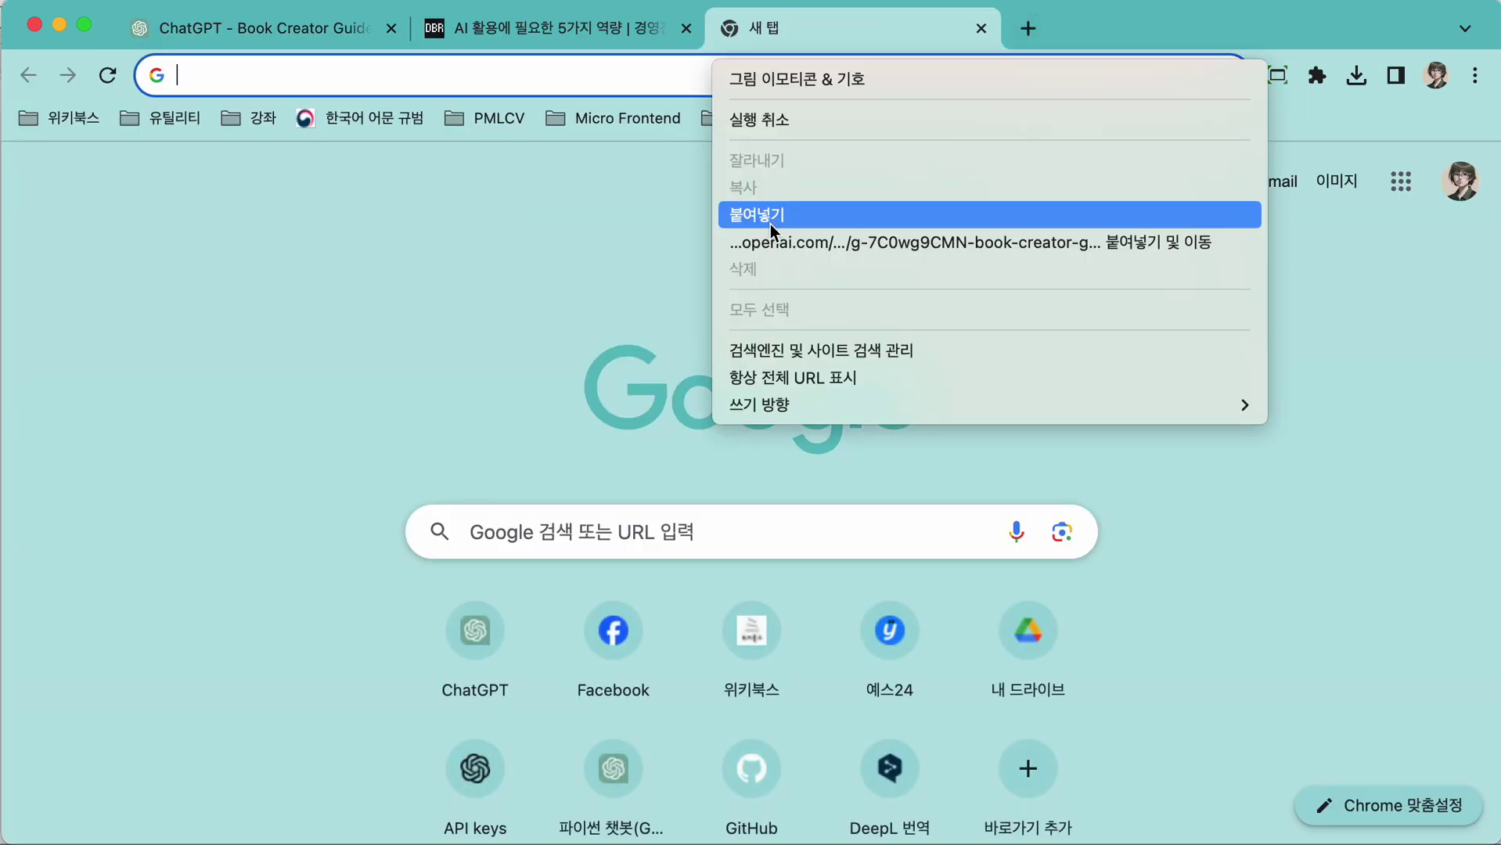
click(770, 244)
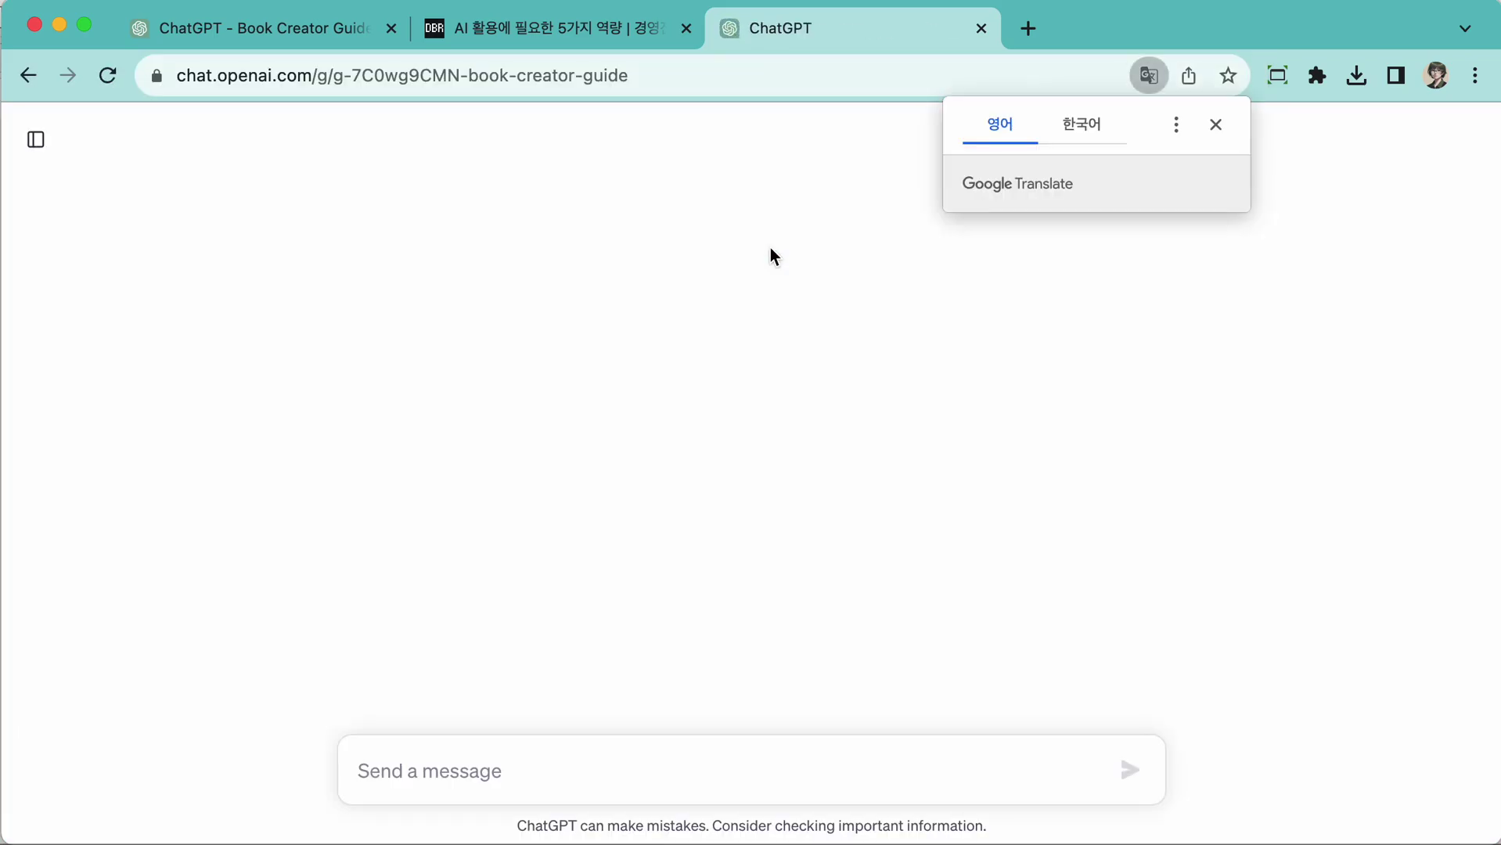